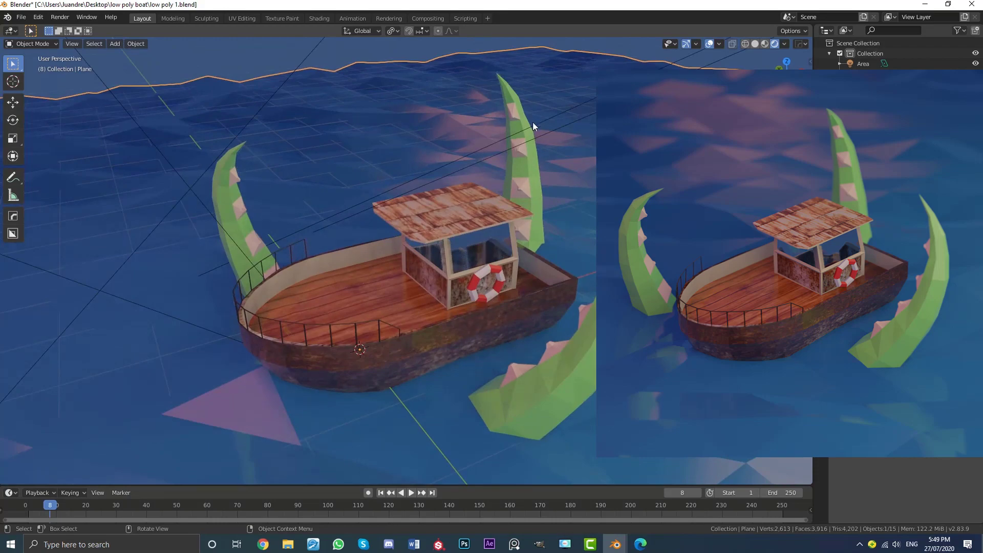
- Examine the finished low poly boat scene with its tentacles from several angles and through the camera
middle_click_drag(533, 126, 577, 250)
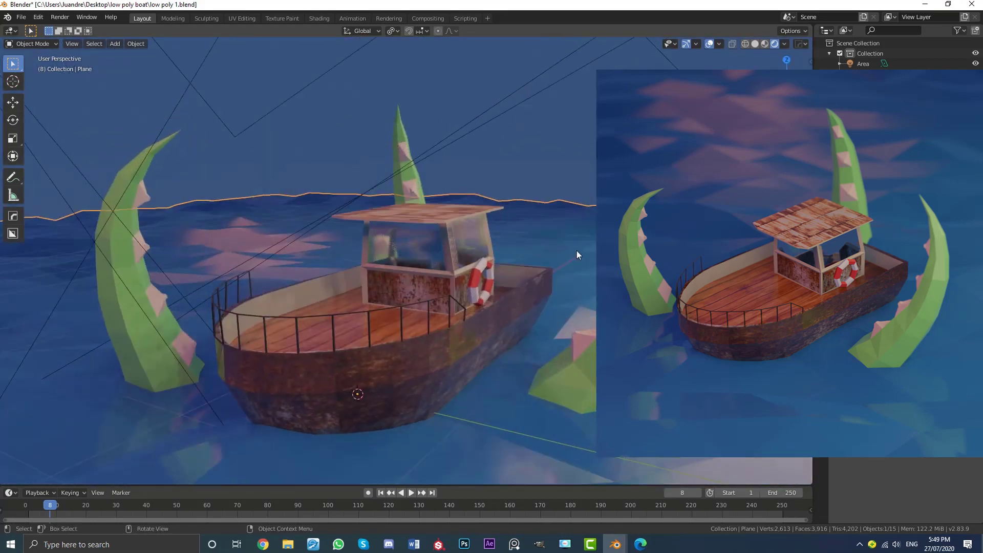
key("KP_0")
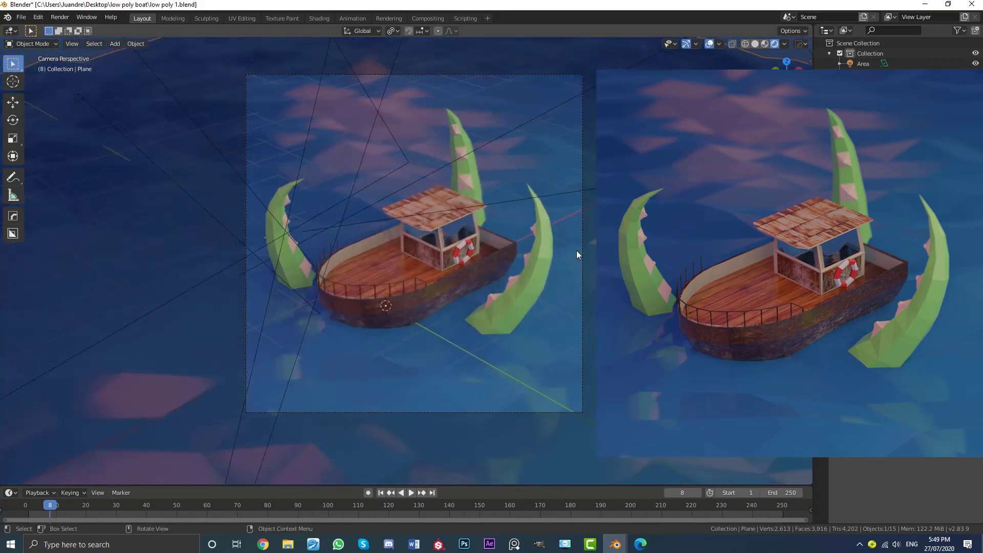
scroll(577, 254, "up", 1)
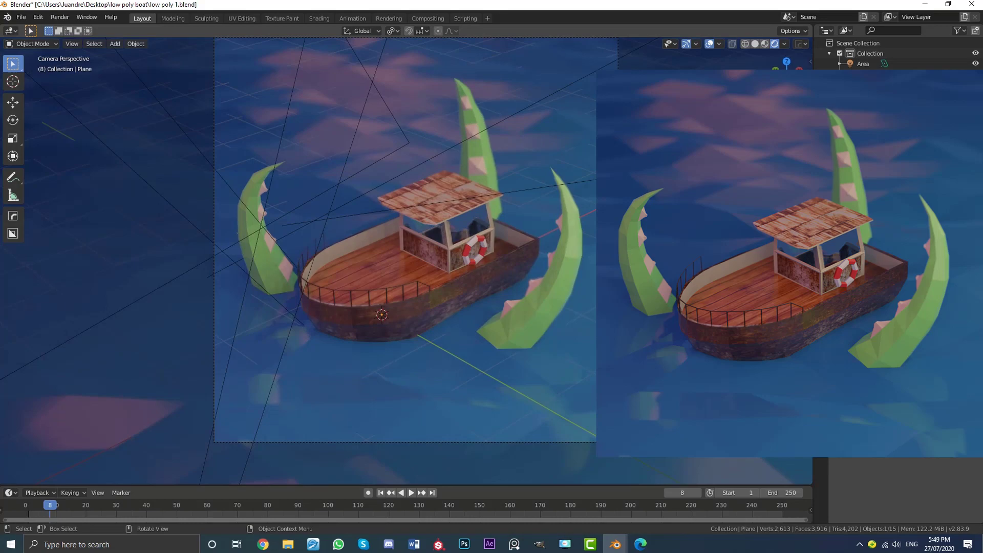
middle_click_drag(577, 251, 453, 229)
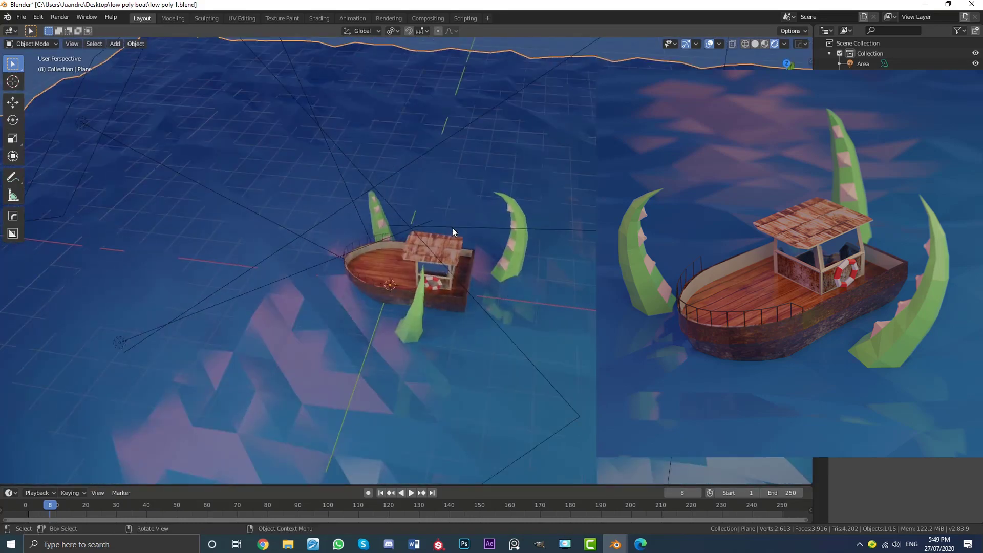
key("KP_0")
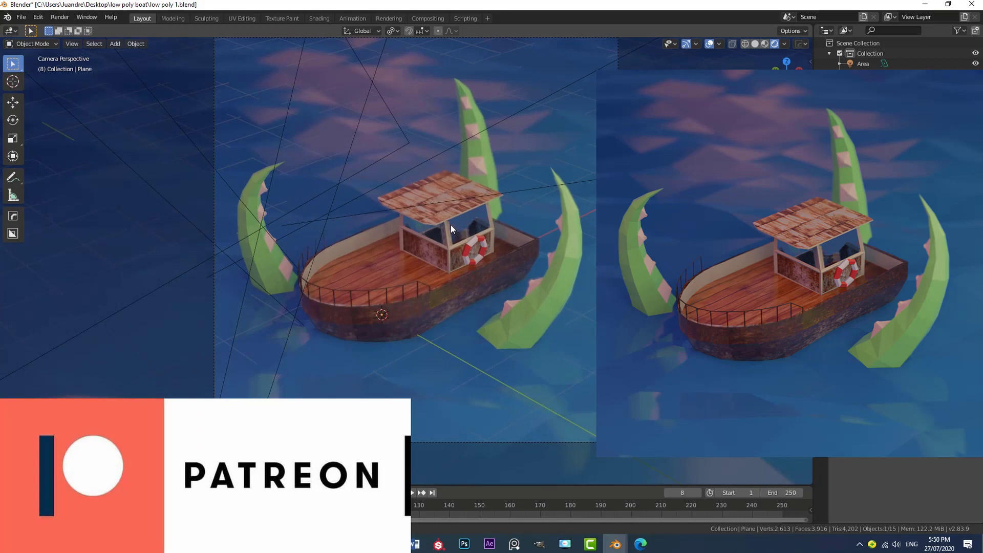
middle_click_drag(487, 211, 477, 315)
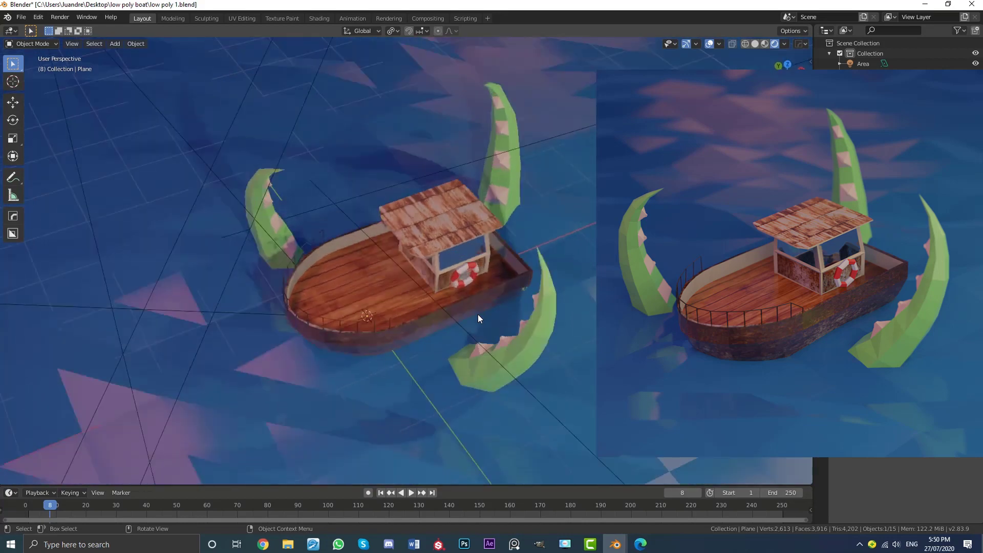
key("KP_0")
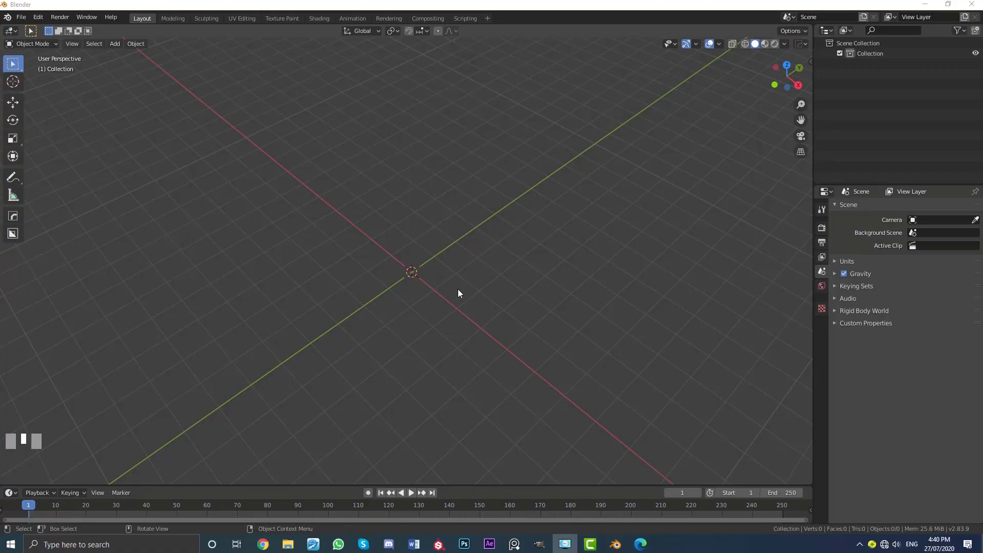
- Add a mesh circle at the world origin of the empty scene
middle_click_drag(454, 296, 446, 277)
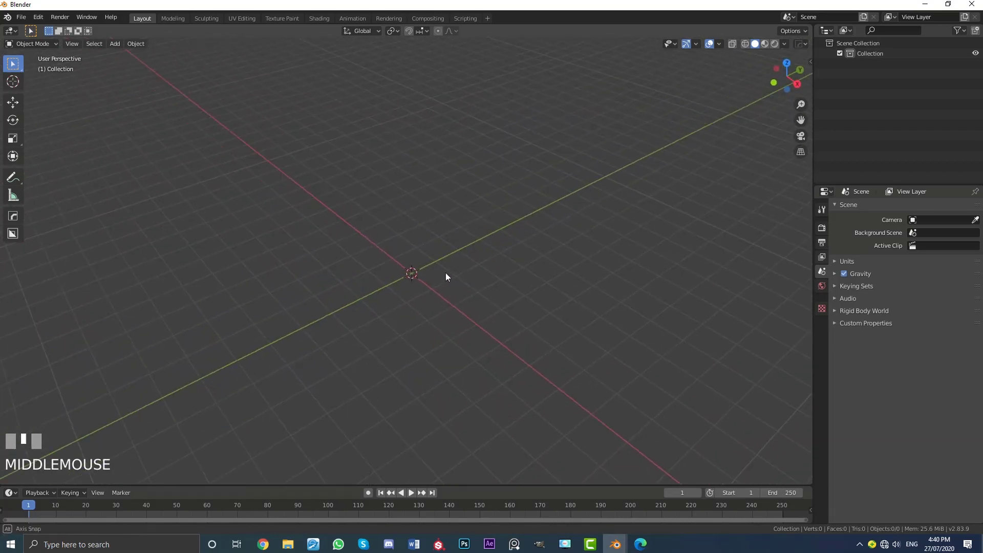
scroll(419, 226, "up", 1)
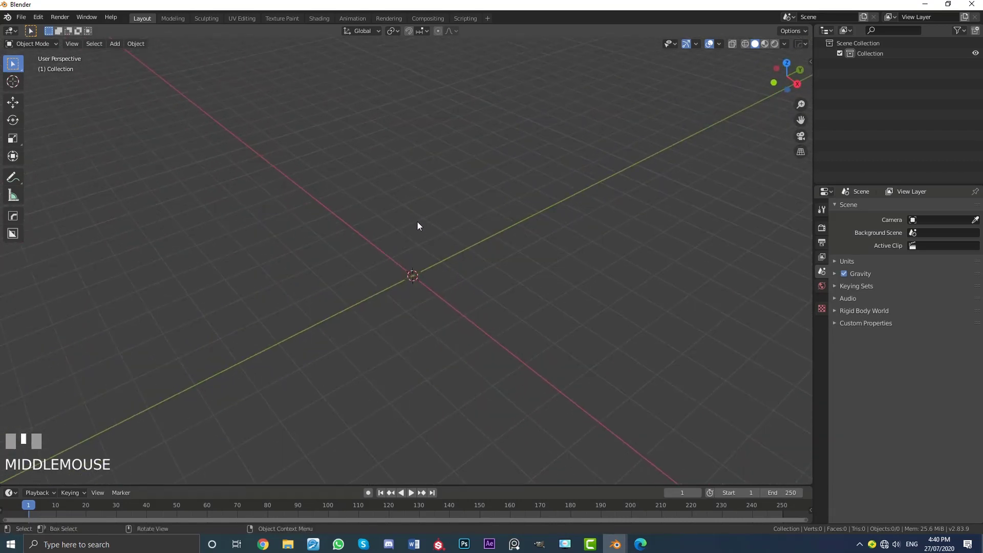
key("shift+a")
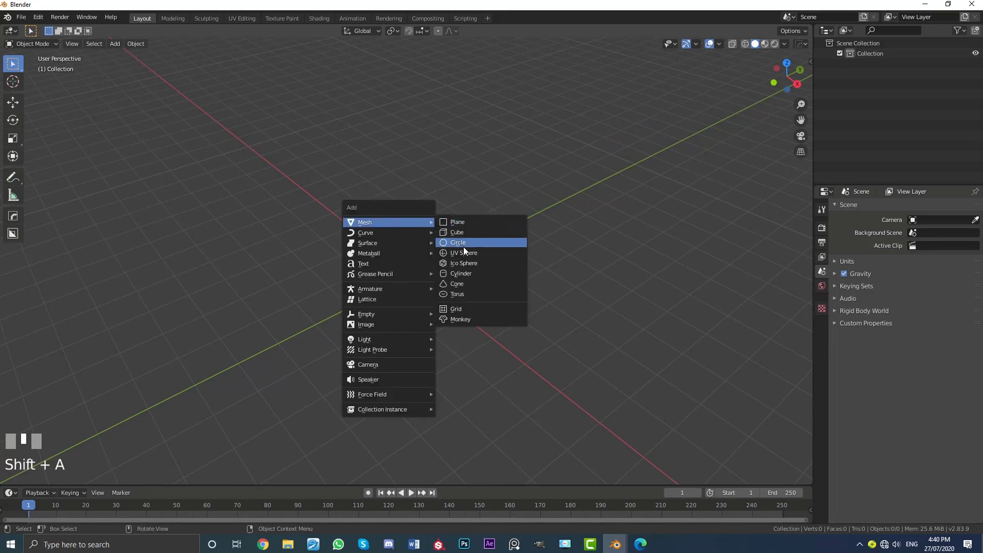
left_click(476, 244)
mouse_move(499, 246)
middle_mouse_down()
mouse_move(485, 252)
mouse_move(501, 248)
middle_mouse_up()
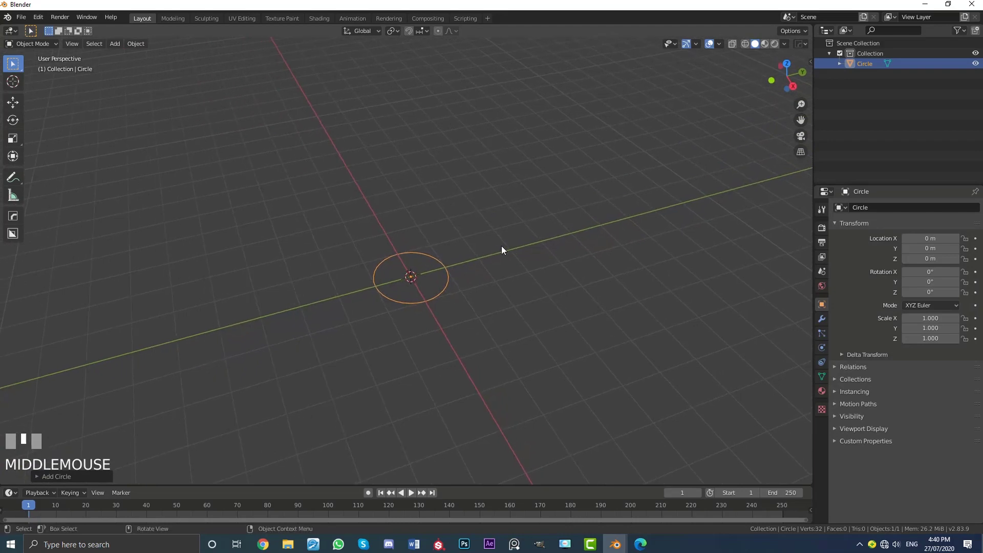
- Edit the circle's vertices in top view with proportional editing enabled and Smooth falloff
key("KP_7")
scroll(440, 237, "up", 3)
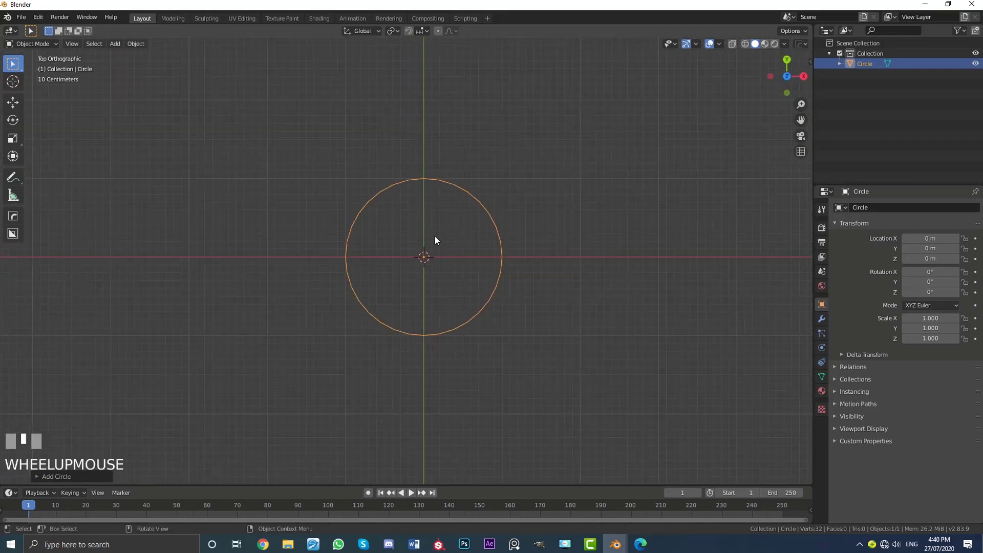
key("Tab")
scroll(324, 213, "up", 1)
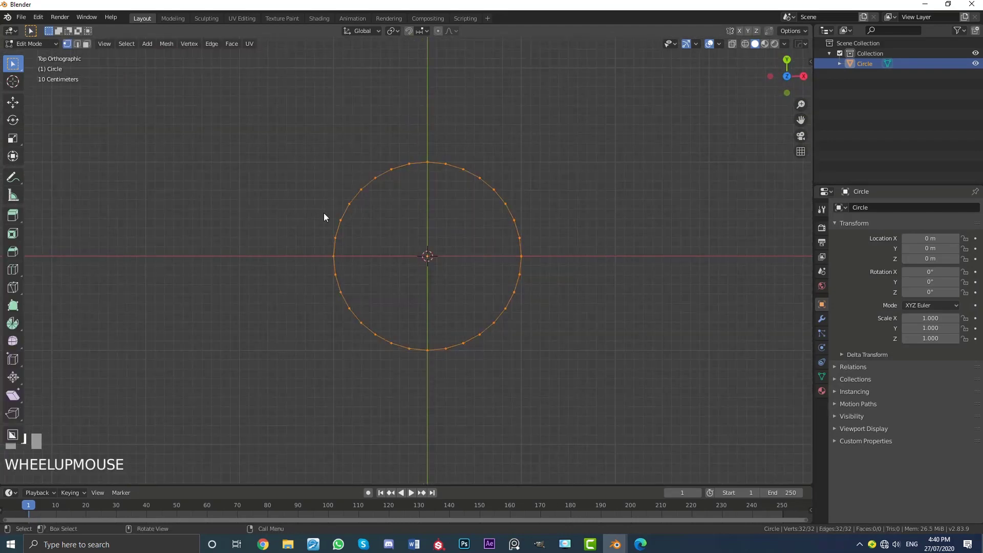
left_click(43, 44)
left_click(36, 65)
scroll(358, 263, "up", 2)
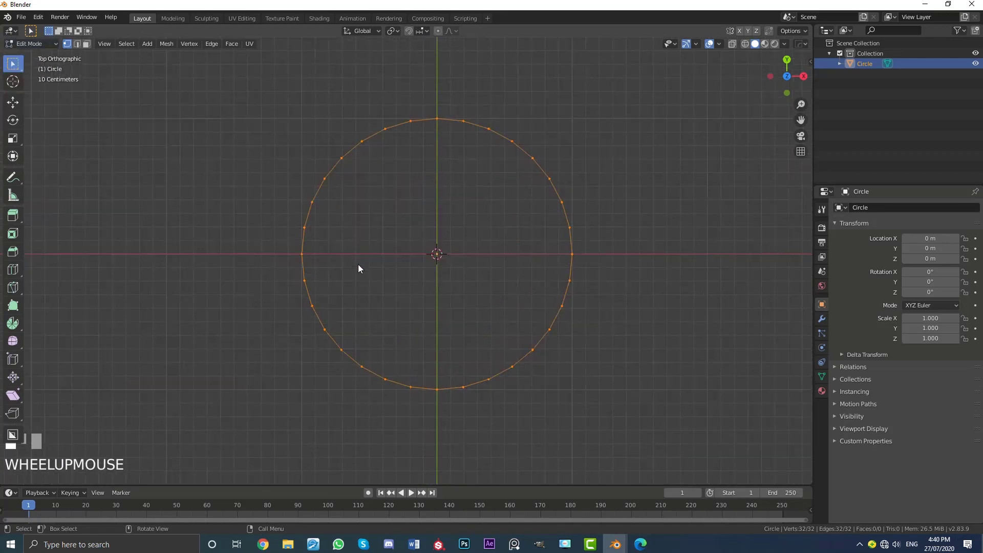
left_click(438, 31)
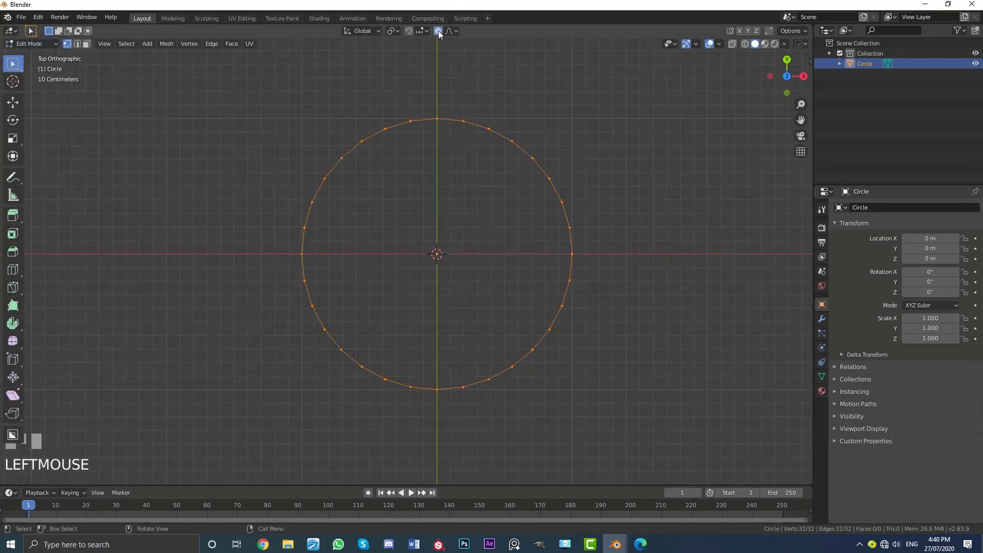
left_click(450, 31)
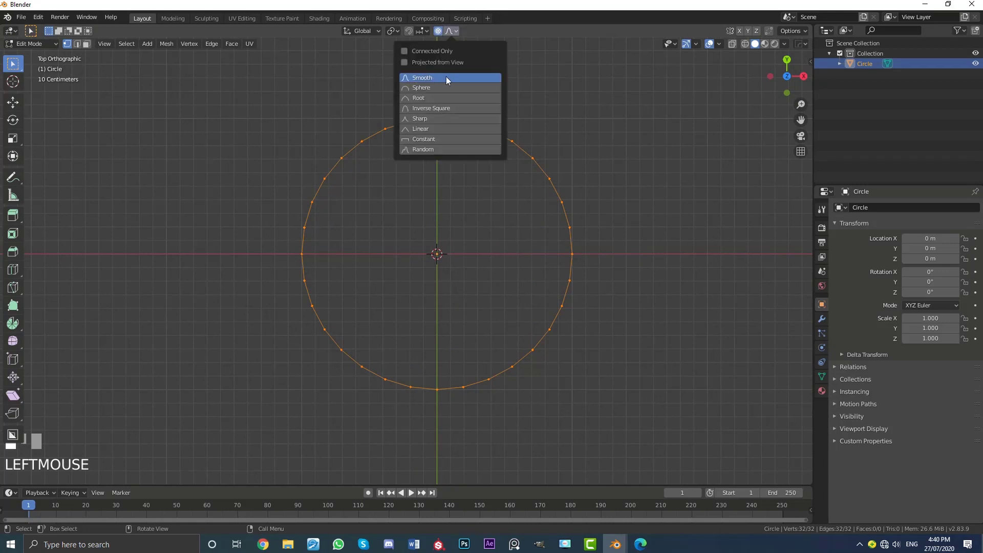
- Move the circle's outermost negative-X vertex about 0.24 m outward along X with a proportional size of 1.33 to form the bow
left_click(302, 256)
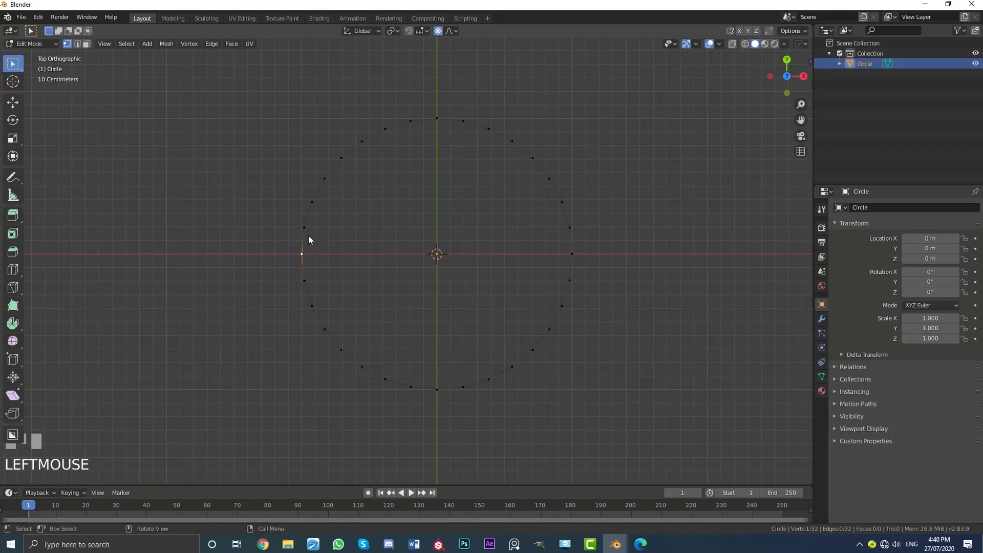
scroll(318, 270, "down", 1)
key("g")
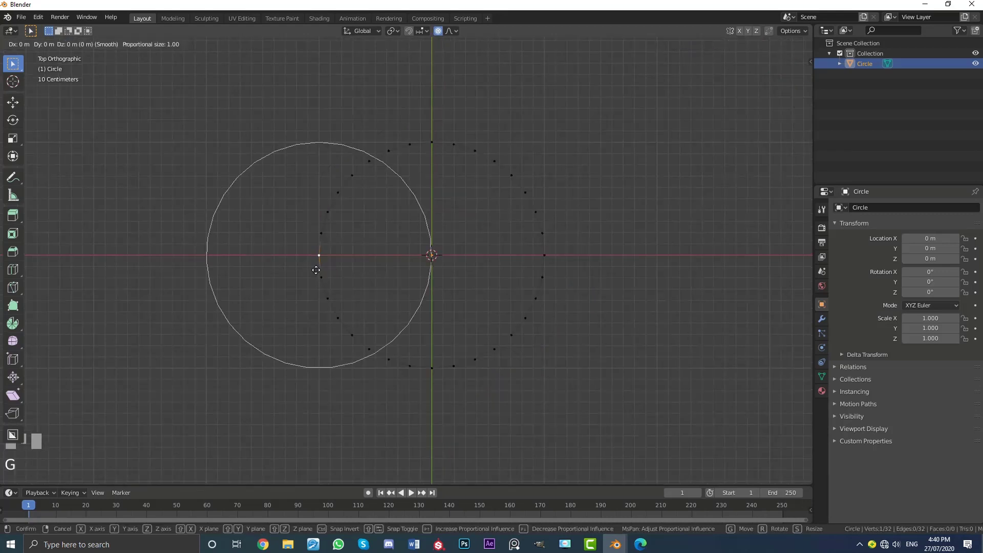
key("x")
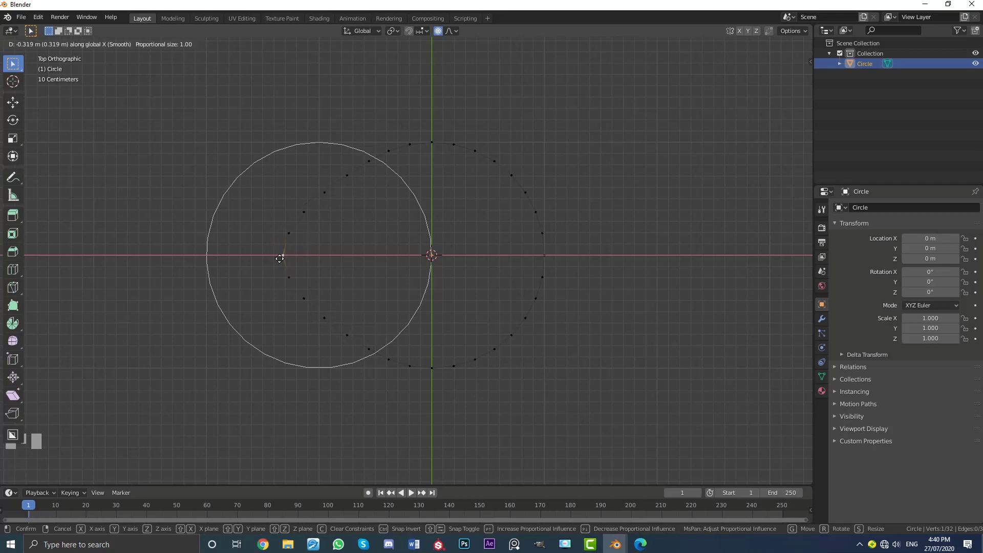
scroll(280, 259, "up", 1)
scroll(280, 259, "down", 6)
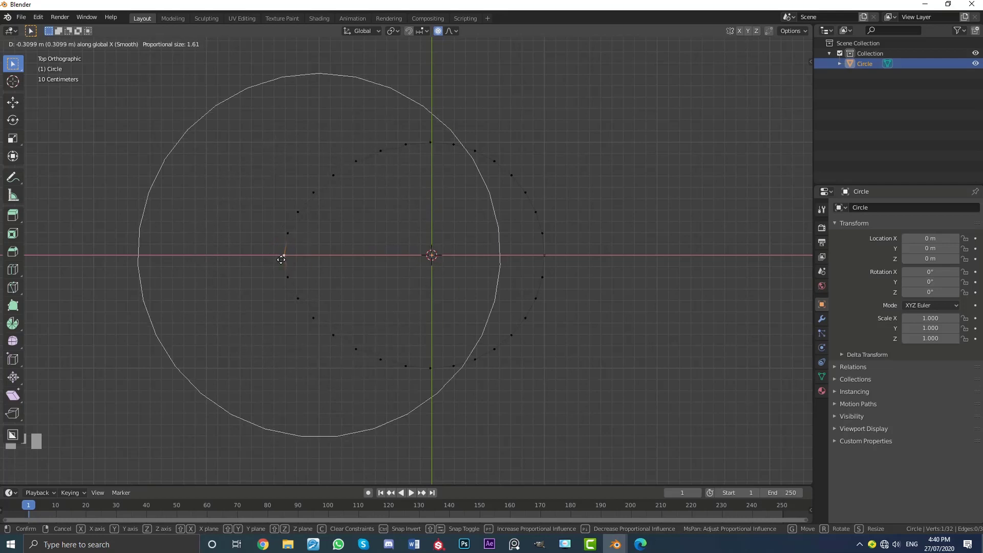
scroll(281, 260, "up", 4)
scroll(281, 260, "up", 4)
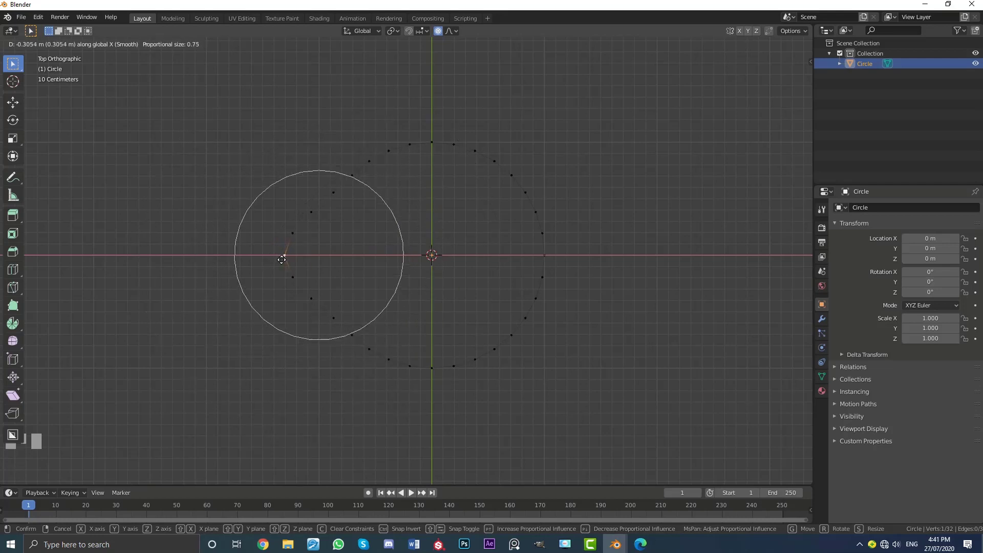
scroll(282, 260, "down", 5)
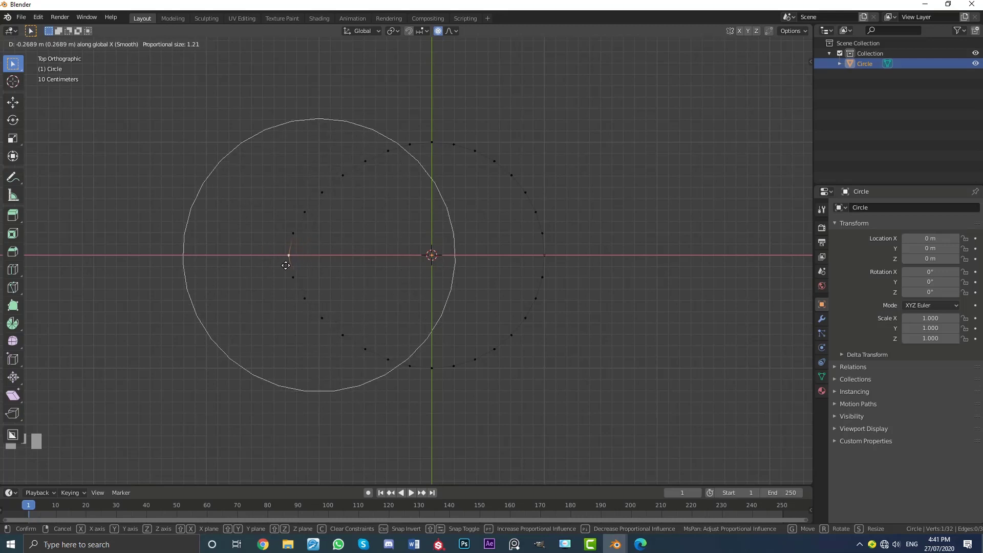
scroll(285, 265, "down", 1)
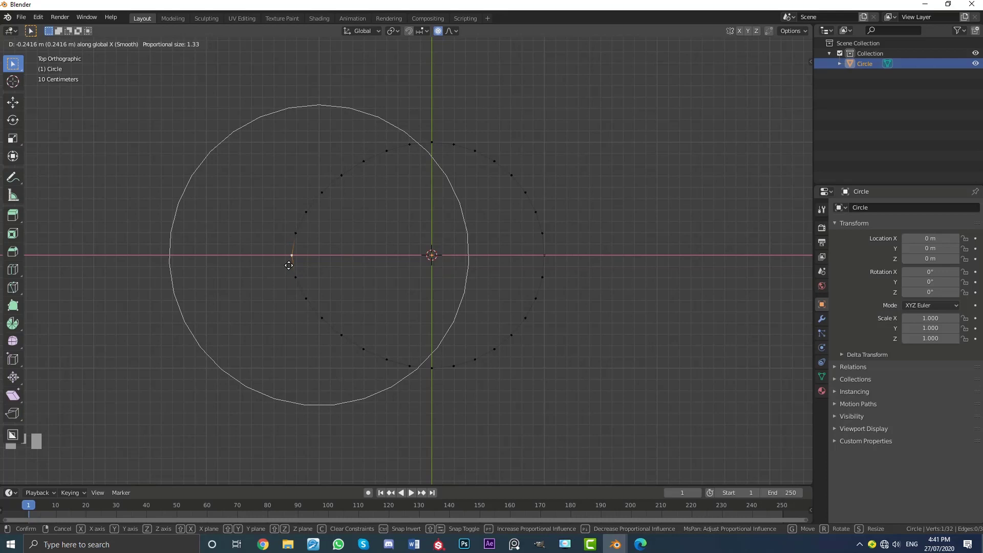
left_click(289, 265)
- Turn off proportional editing and delete all circle vertices on the positive X side of the Y axis
scroll(492, 192, "down", 4)
scroll(453, 256, "up", 2)
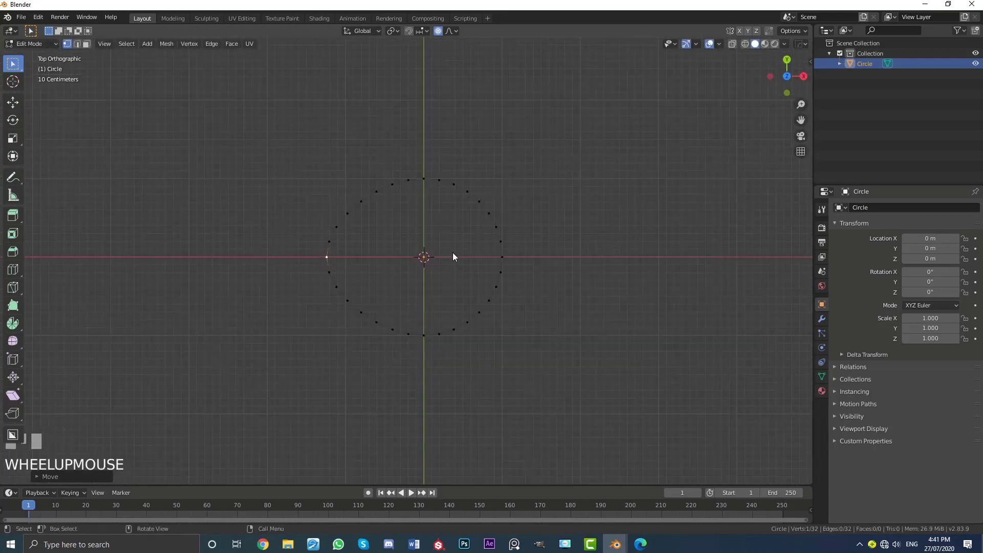
left_click(437, 31)
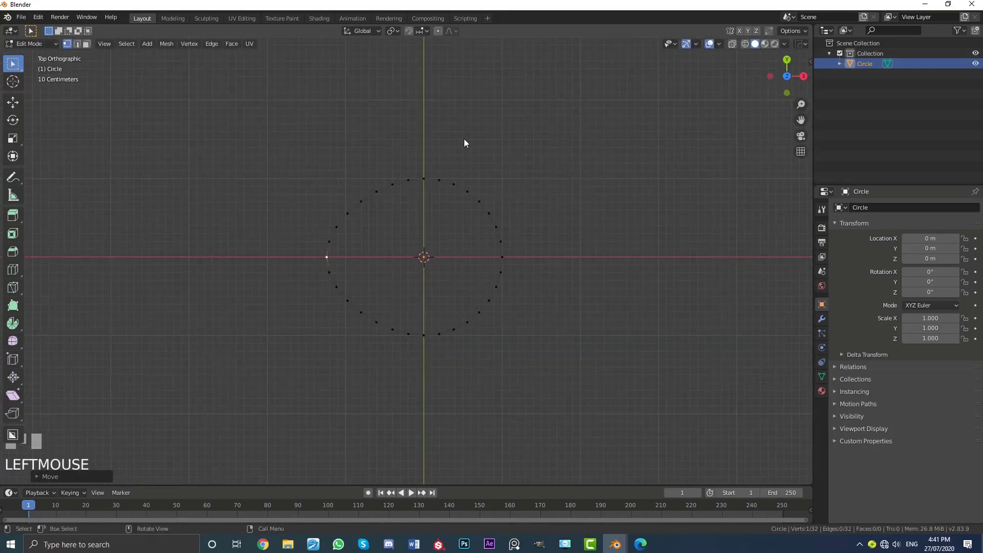
key("alt+a")
key("b")
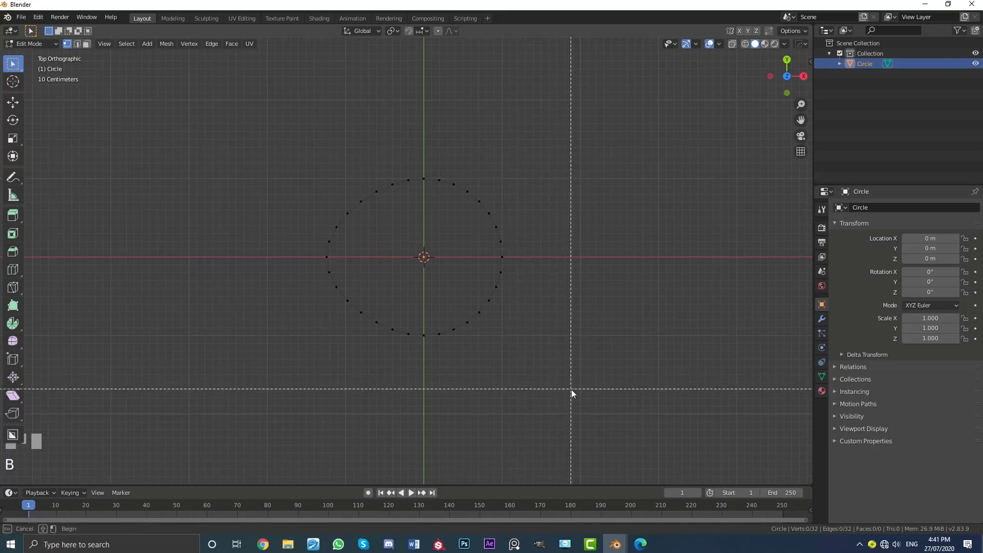
left_click_drag(575, 392, 429, 90)
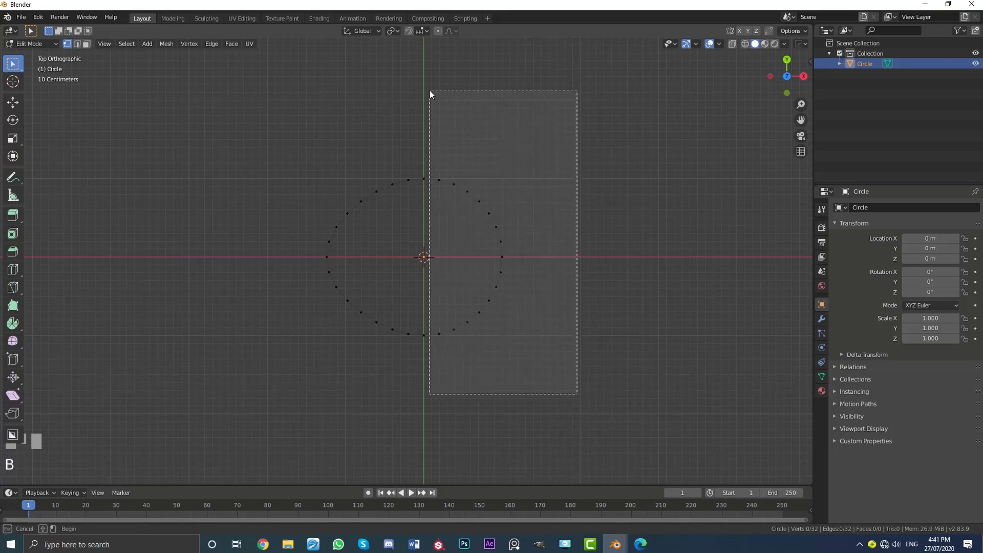
scroll(447, 188, "up", 1)
scroll(447, 188, "up", 1)
key("x")
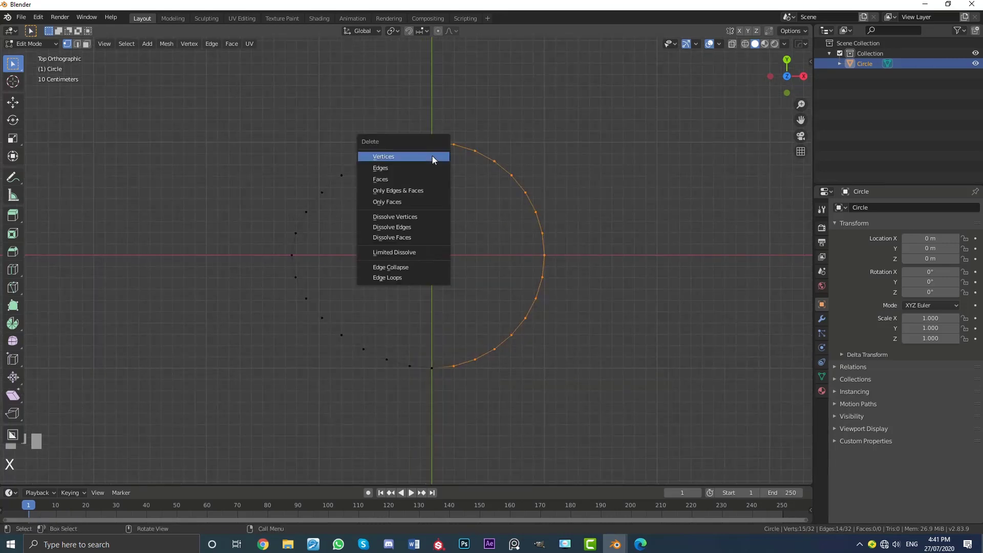
left_click(392, 157)
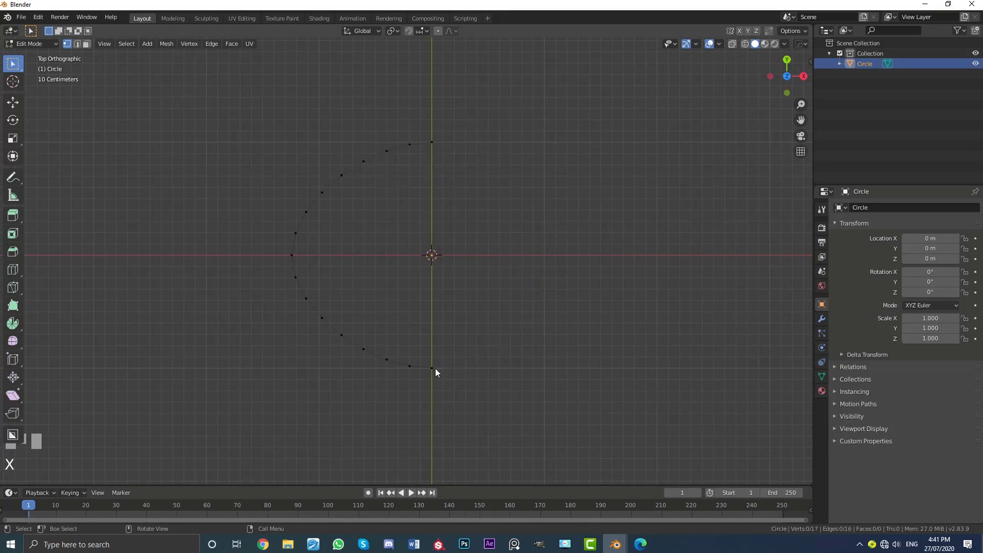
- Extrude the two open end vertices about 2.2 m along X and join the new ends with an edge to close the stern
left_click(433, 368)
left_click(432, 144, "shift")
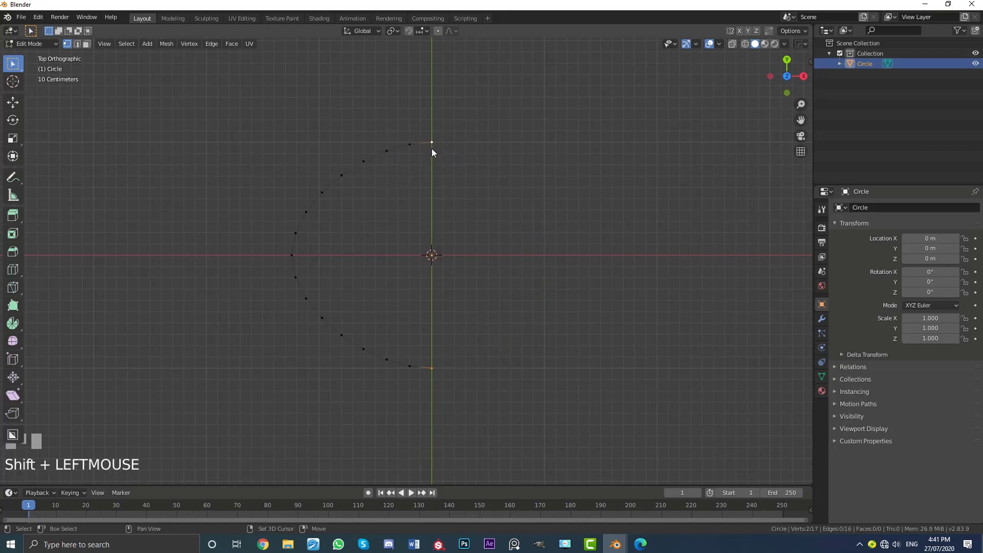
scroll(438, 278, "down", 1)
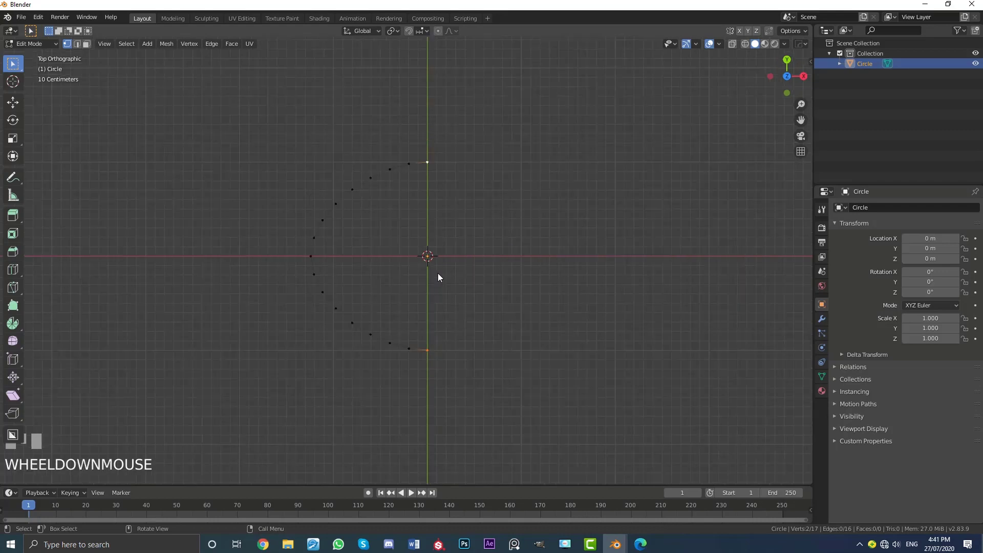
key("e")
key("x")
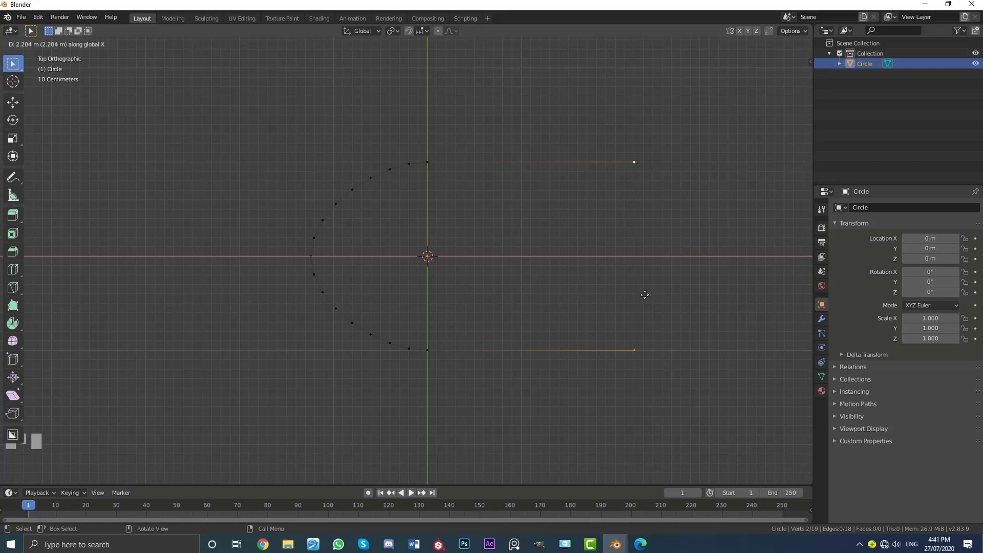
left_click(645, 294)
middle_click_drag(592, 332, 520, 266)
scroll(613, 294, "up", 1)
key("f")
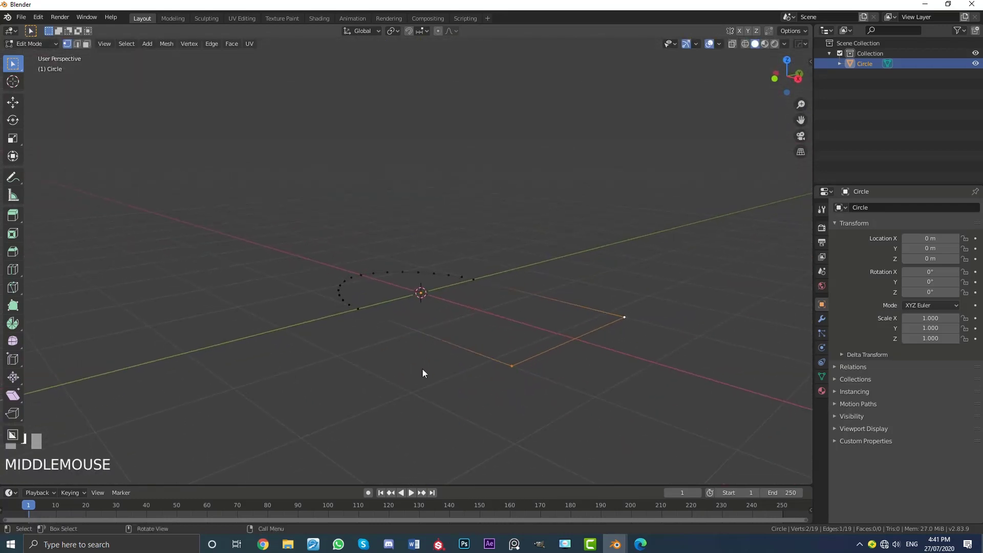
- Extrude the whole boat outline about 0.3 m up along Z to form a vertical side wall
middle_click_drag(423, 372, 469, 391)
middle_click_drag(581, 401, 450, 309)
key("a")
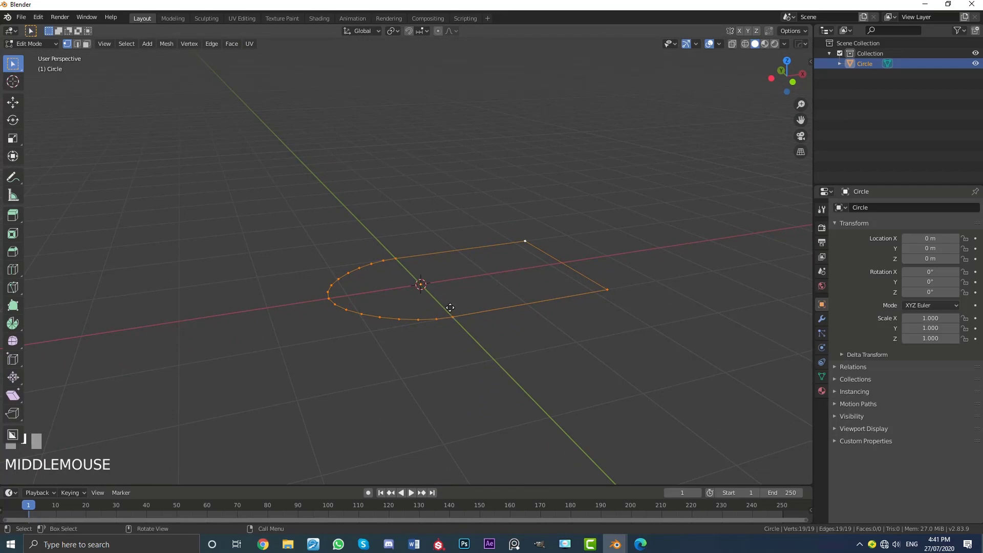
key("e")
key("z")
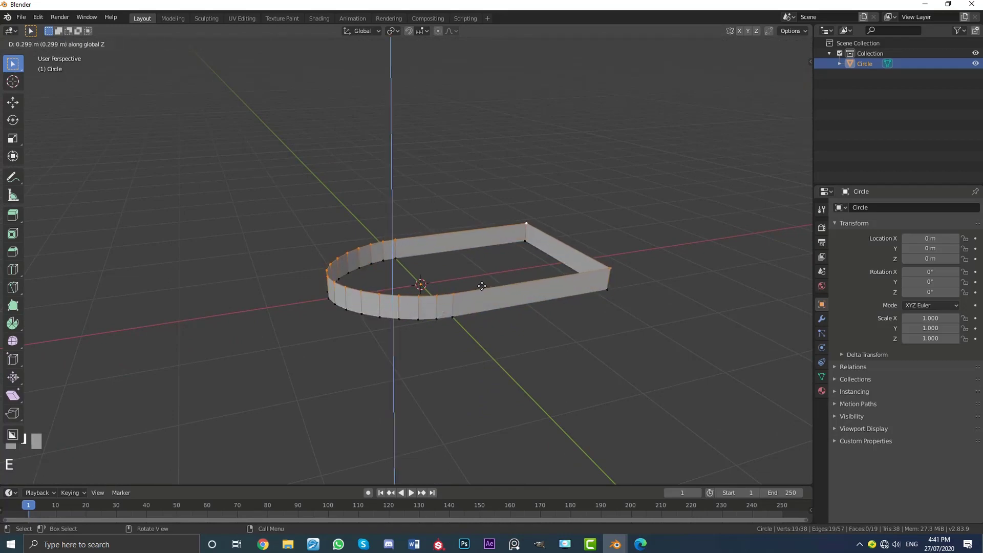
left_click(534, 336)
mouse_move(533, 336)
middle_mouse_down()
mouse_move(472, 292)
mouse_move(517, 325)
middle_mouse_up()
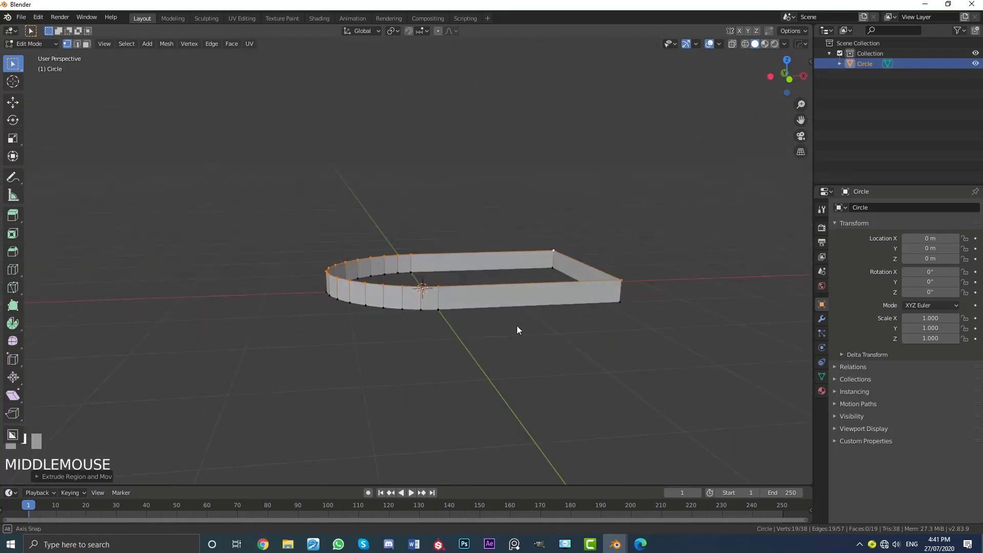
- Select the wall's lower edge loop and extrude it about 0.7 m down along Z in front view
key("alt+a")
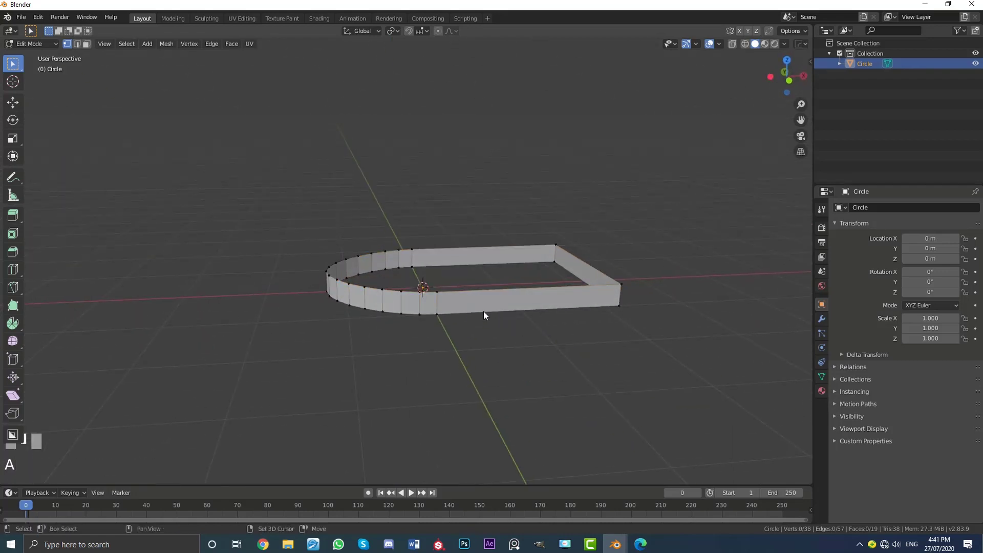
left_click(456, 315, "alt+shift")
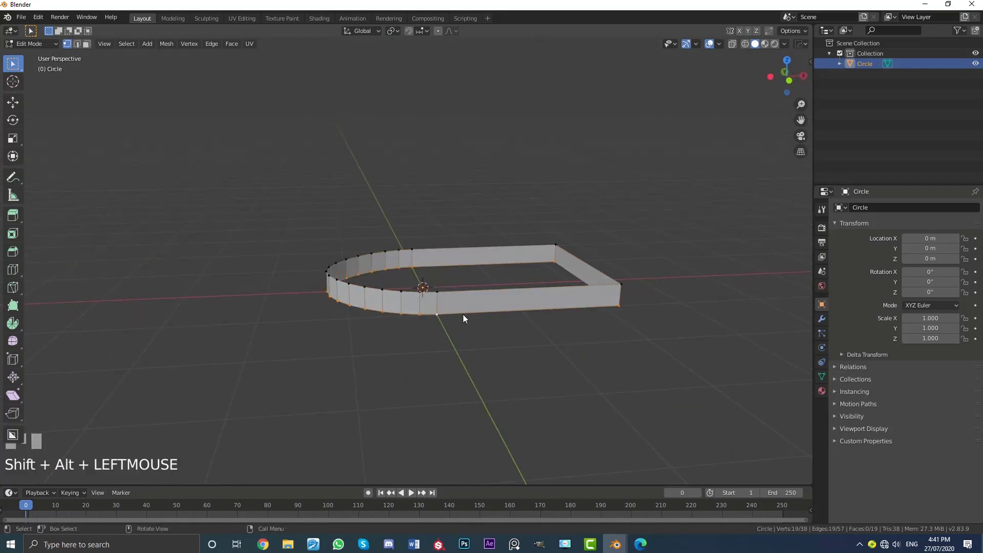
key("KP_1")
scroll(441, 327, "up", 2)
middle_click_drag(441, 327, 459, 259, "shift")
scroll(400, 257, "up", 2)
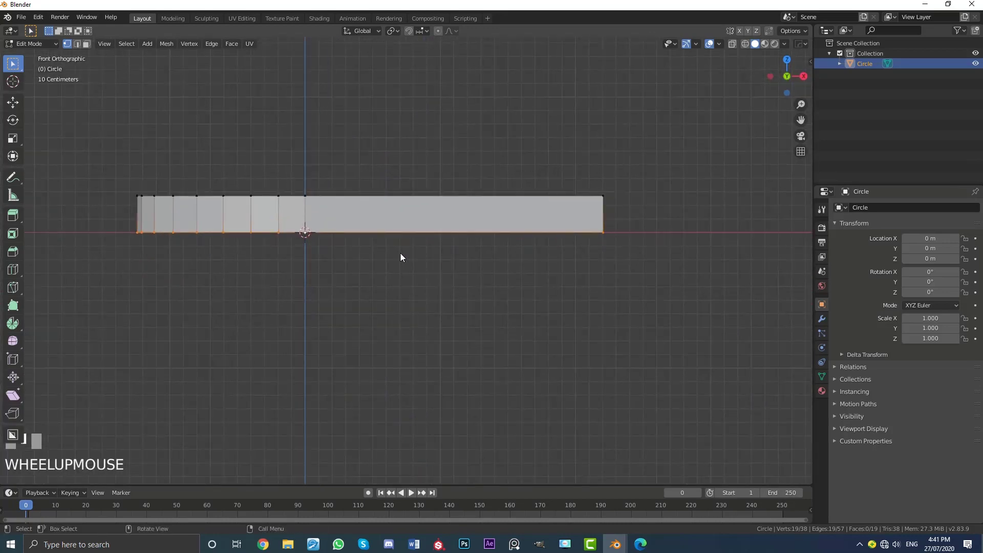
middle_click_drag(401, 228, 600, 200)
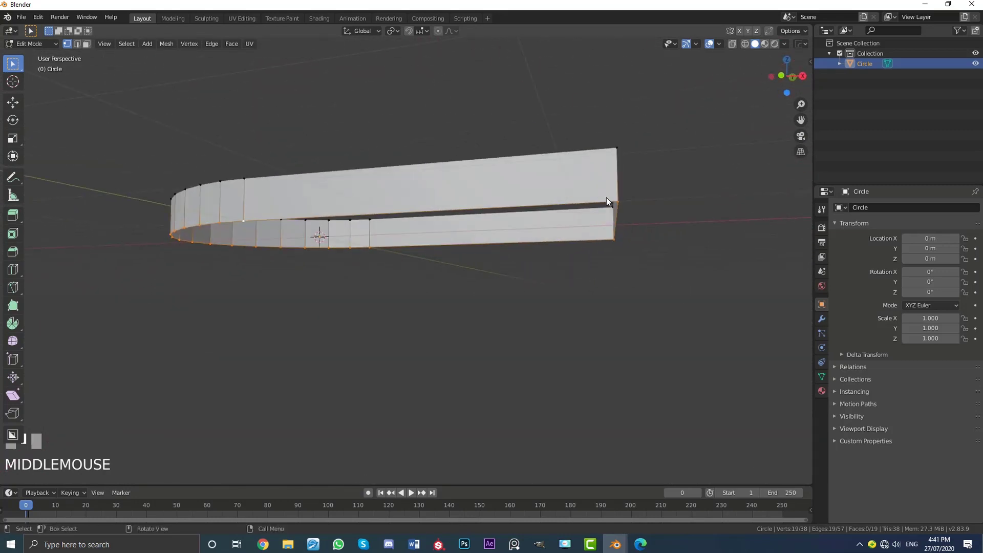
key("KP_1")
middle_click_drag(344, 257, 344, 257, "shift")
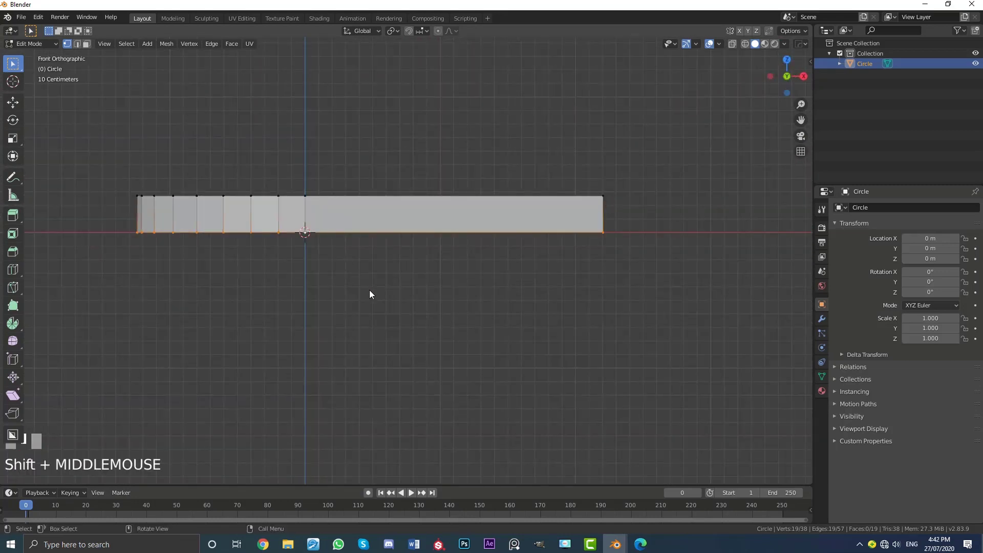
key("e")
key("z")
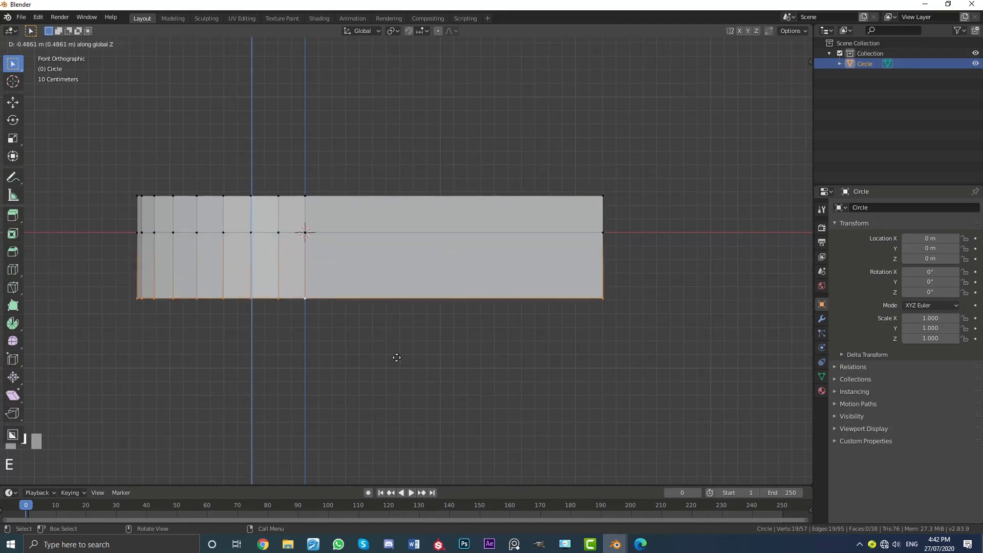
left_click(398, 380)
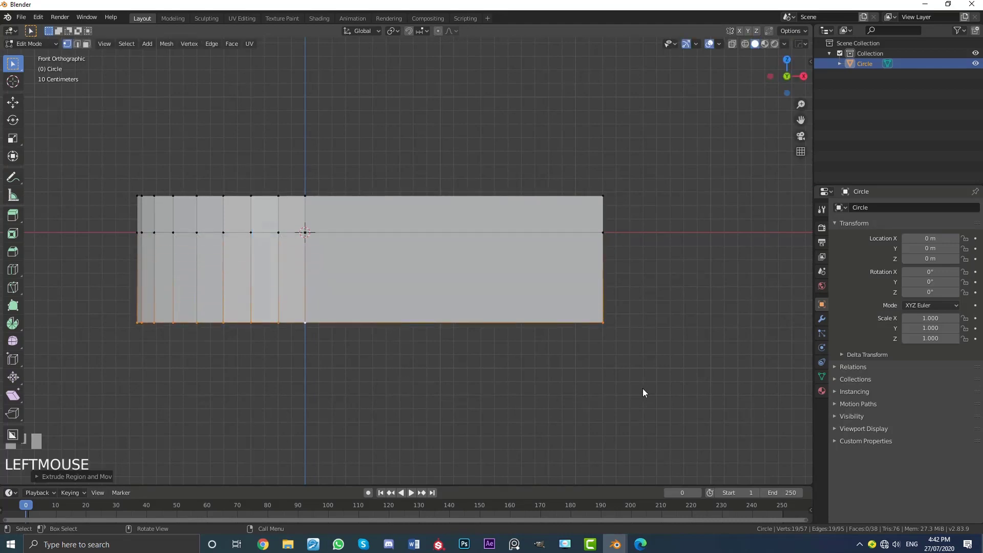
- Scale the hull's bottom loop to about 0.66 and shift it about 0.2 m along X towards the stern
key("s")
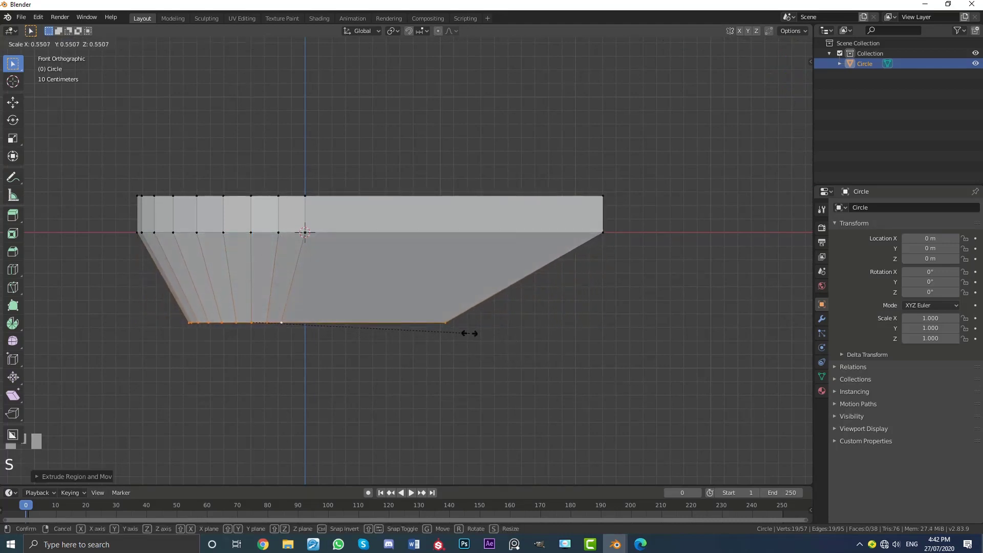
left_click(513, 352)
middle_click_drag(512, 352, 529, 239)
key("KP_3")
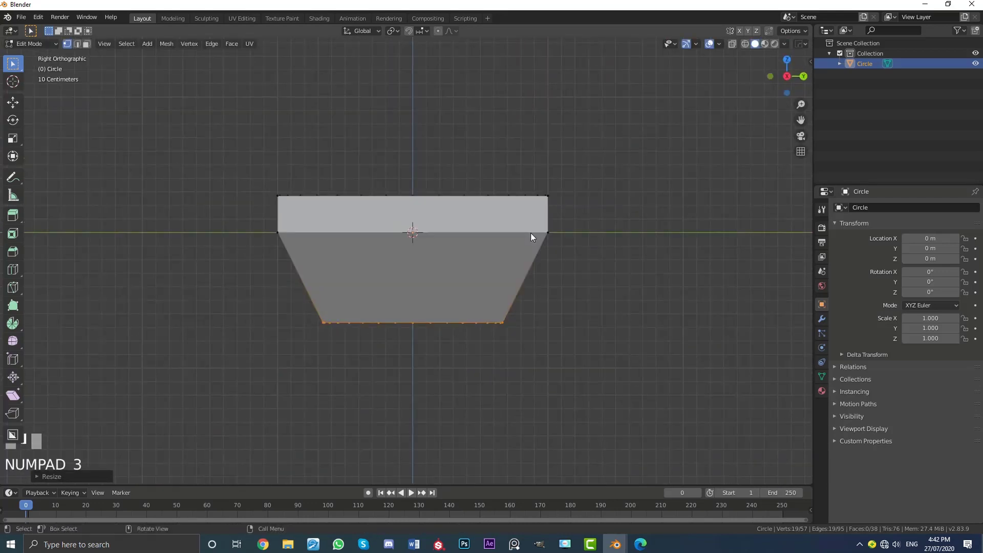
key("KP_1")
key("g")
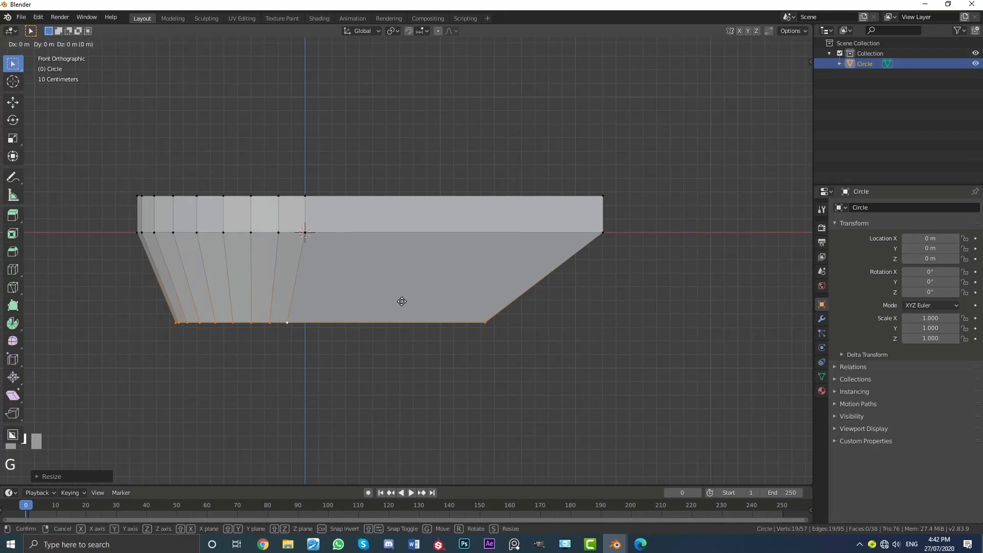
key("x")
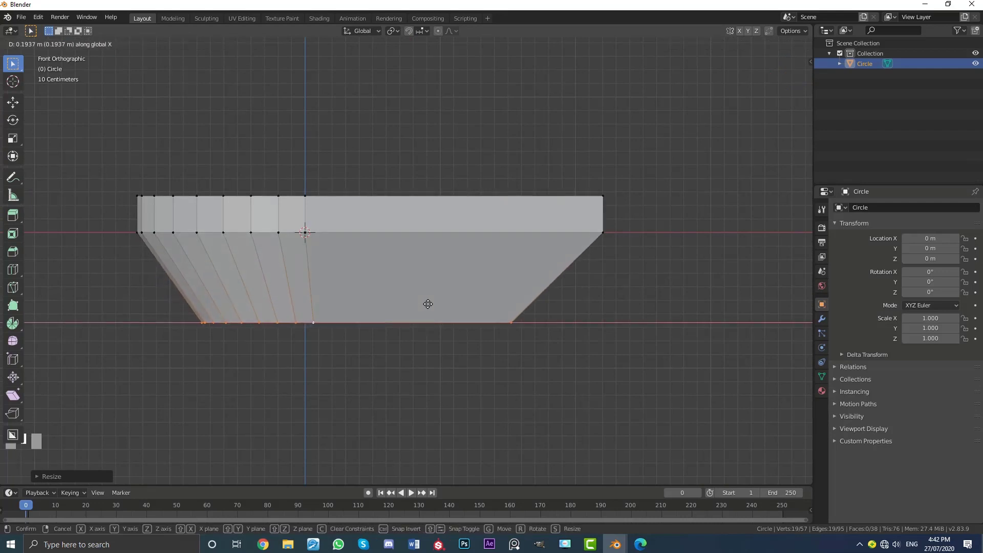
left_click(435, 309)
- Move the two lower stern corner vertices about 0.6 m along X to make the stern nearly vertical
middle_click_drag(442, 314, 527, 233)
left_click(535, 360)
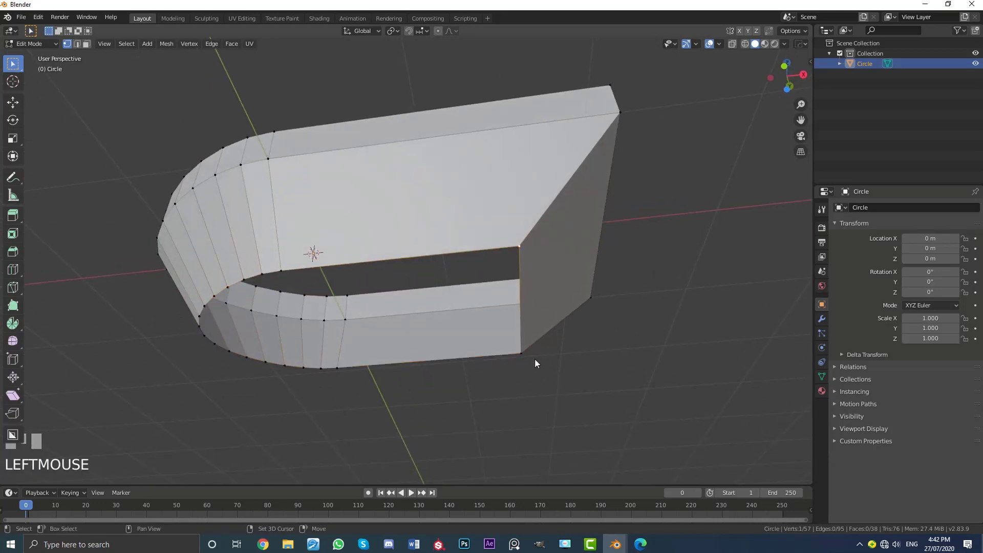
left_click(535, 359, "shift")
key("KP_3")
key("KP_1")
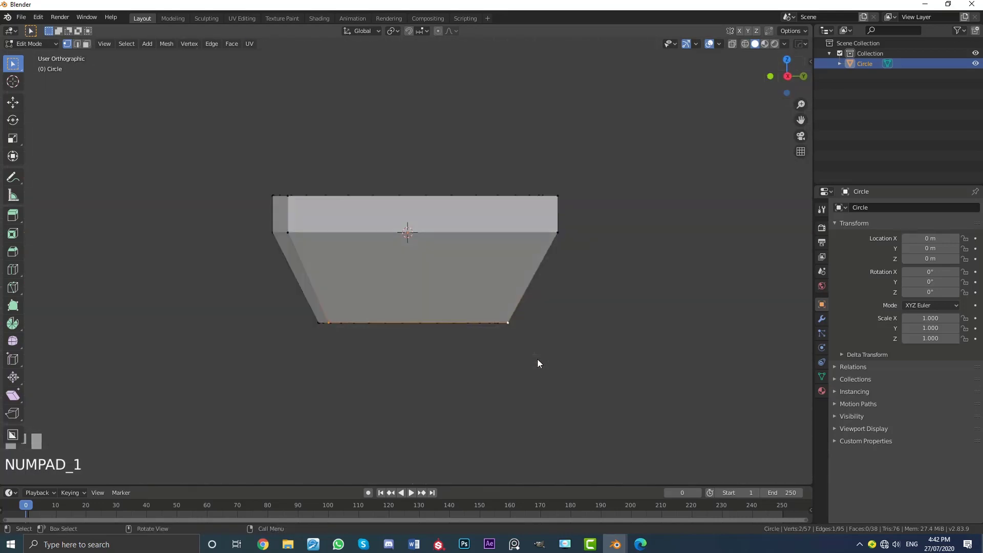
key("g")
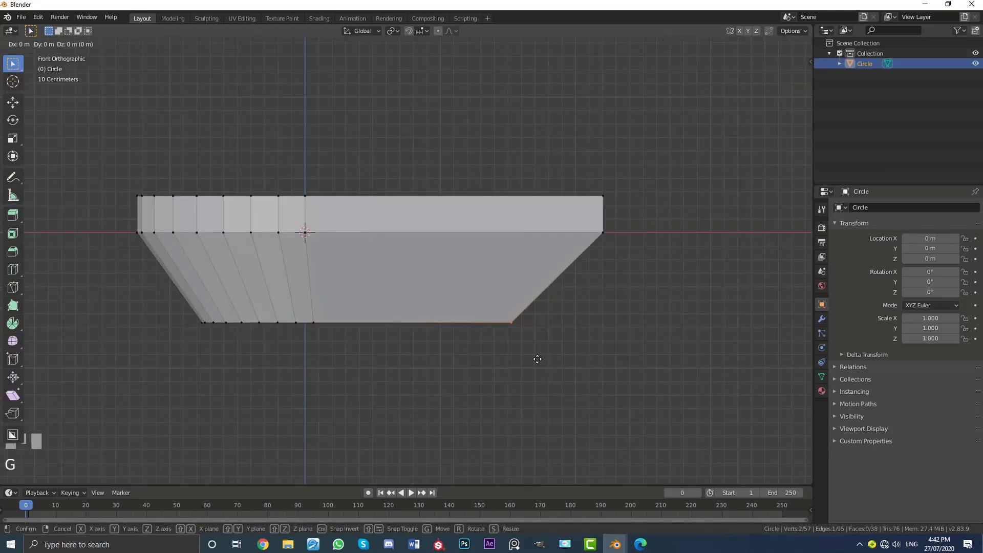
key("x")
left_click(622, 364)
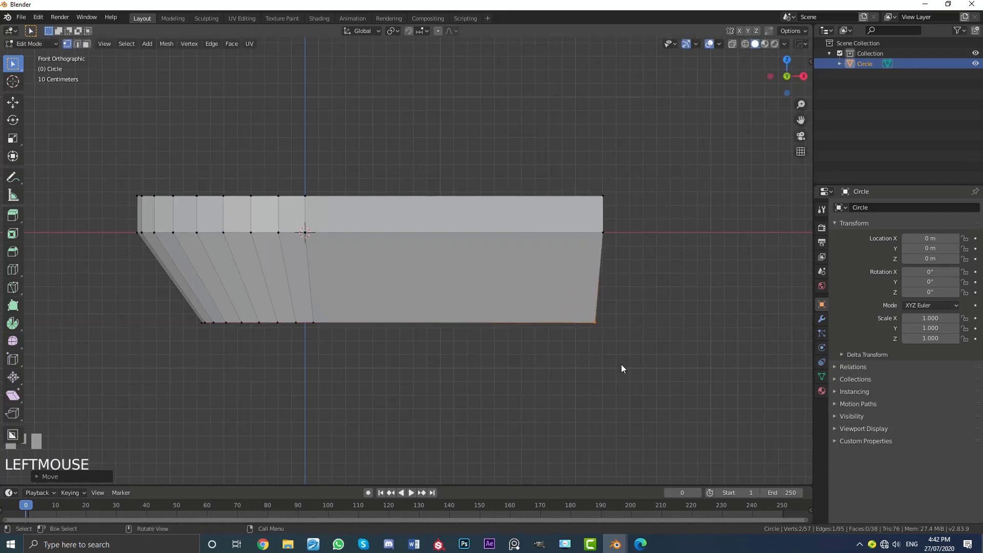
- Extrude the bottom loop inward to about a quarter of its size and lower it about 0.17 m along Z
middle_click_drag(564, 324, 419, 277)
key("a")
key("alt+a")
left_click(390, 296, "alt+shift")
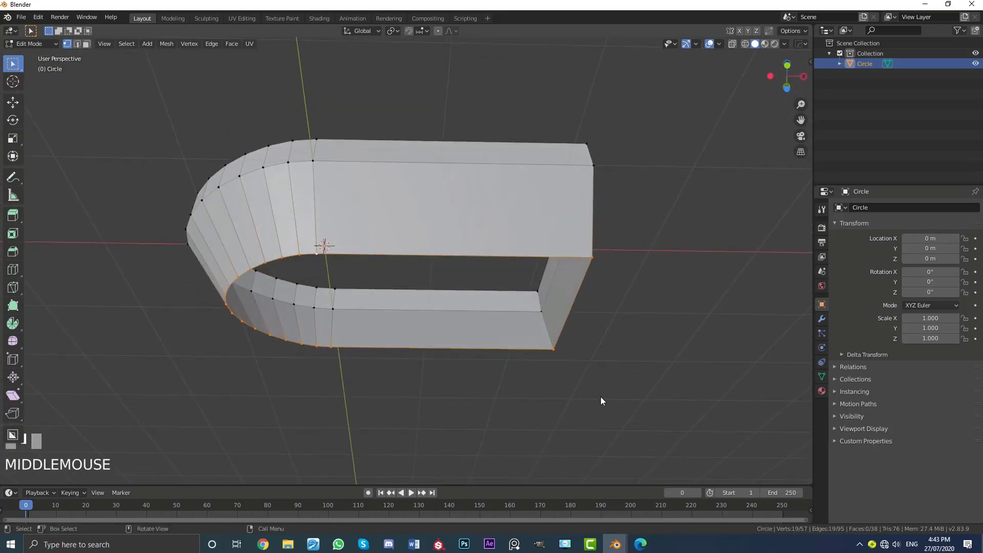
key("e")
key("s")
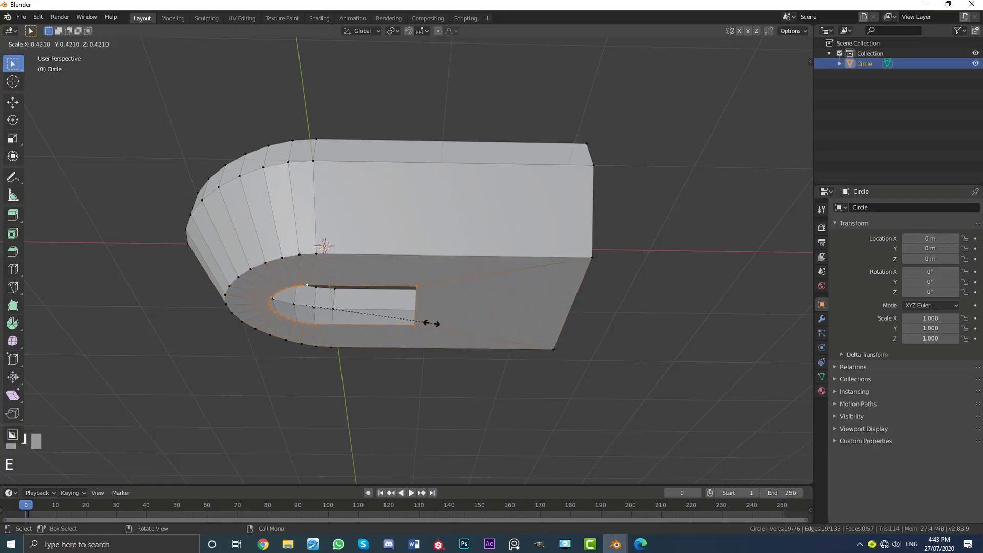
left_click(378, 317)
middle_click_drag(378, 318, 364, 316)
key("g")
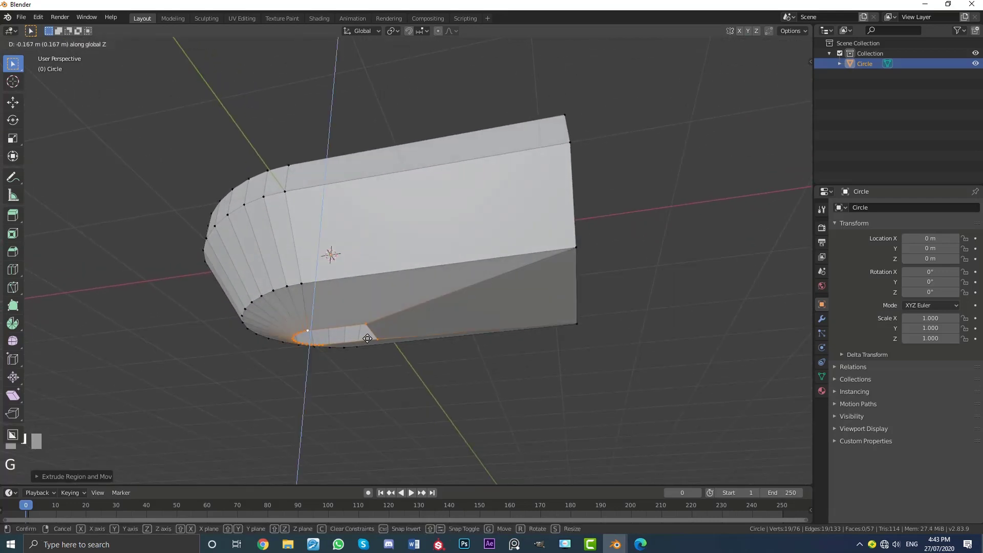
left_click(368, 337)
- Move the inner loop's two stern-side vertices along X to just short of the stern
left_click(367, 322)
left_click(377, 337, "shift")
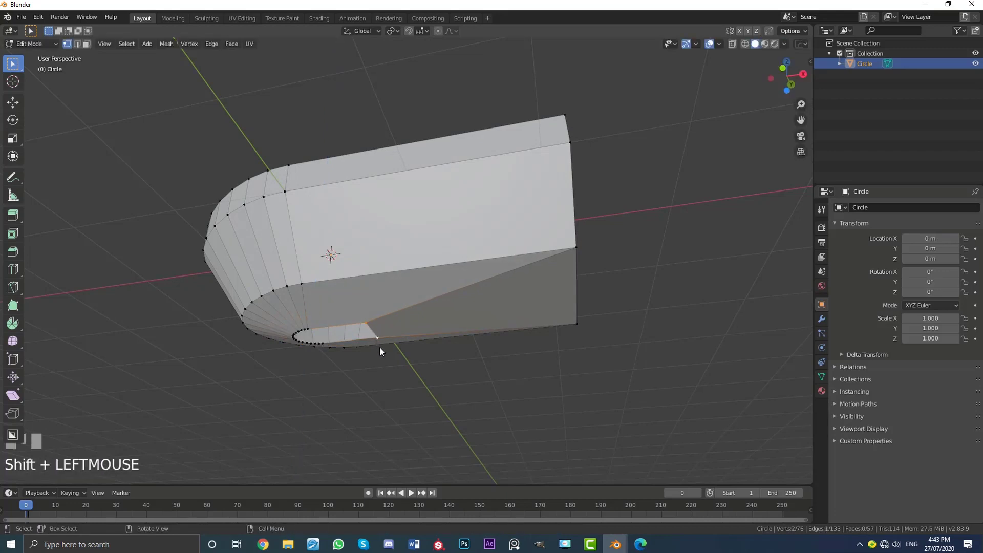
key("g")
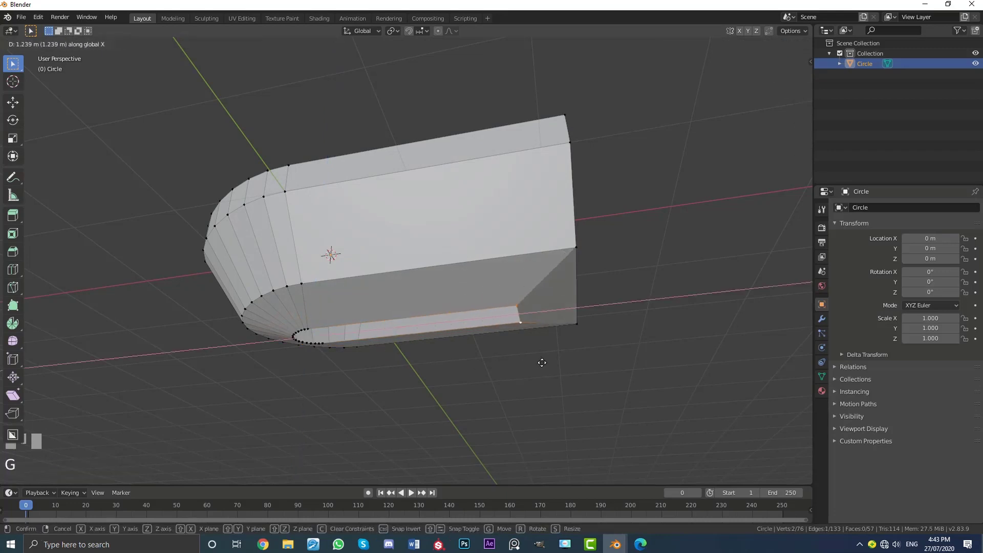
left_click(589, 361)
middle_click_drag(610, 343, 421, 271)
- Add three evenly spaced loop cuts across the hull's straight side on the negative Y side
key("alt+a")
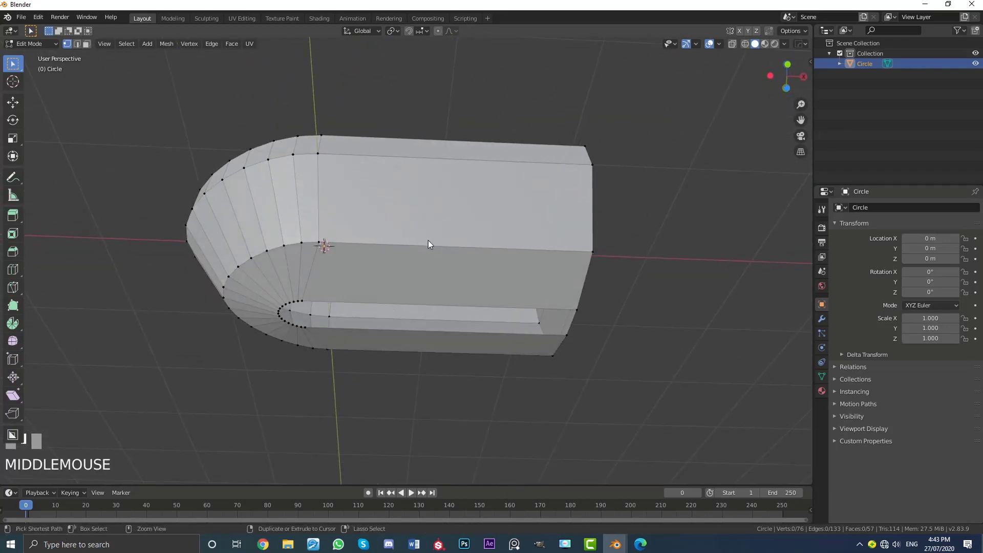
key("ctrl+r")
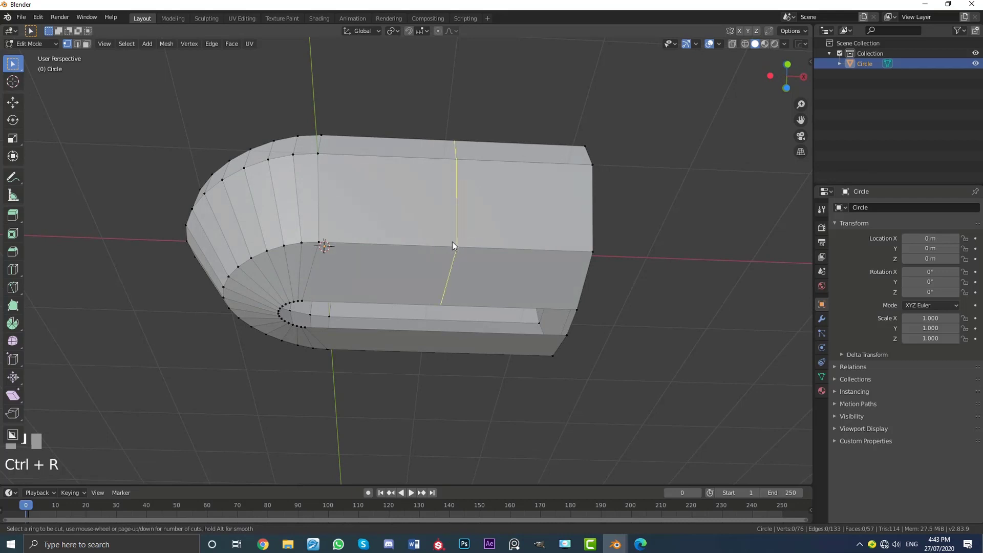
scroll(453, 246, "up", 1)
scroll(453, 246, "up", 1)
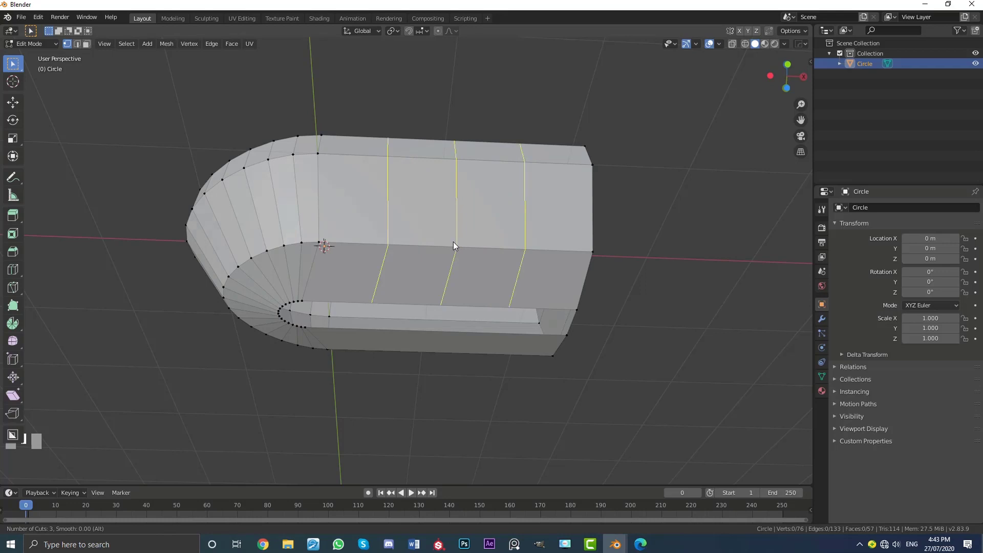
left_click(454, 241)
middle_click_drag(465, 297, 460, 231)
- Add three matching evenly spaced loop cuts across the hull's straight side on the positive Y side
key("alt+a")
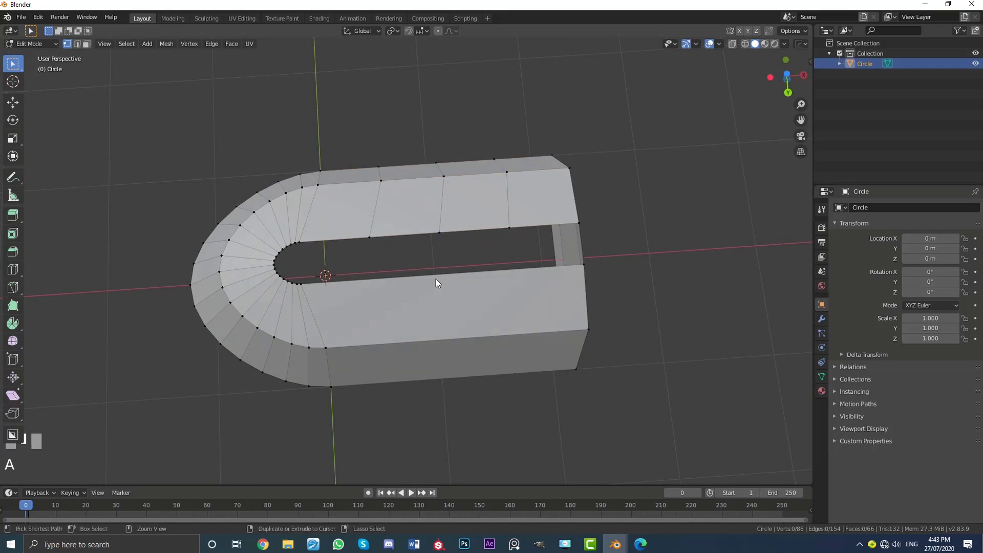
key("ctrl+r")
scroll(436, 279, "up", 1)
scroll(436, 279, "up", 1)
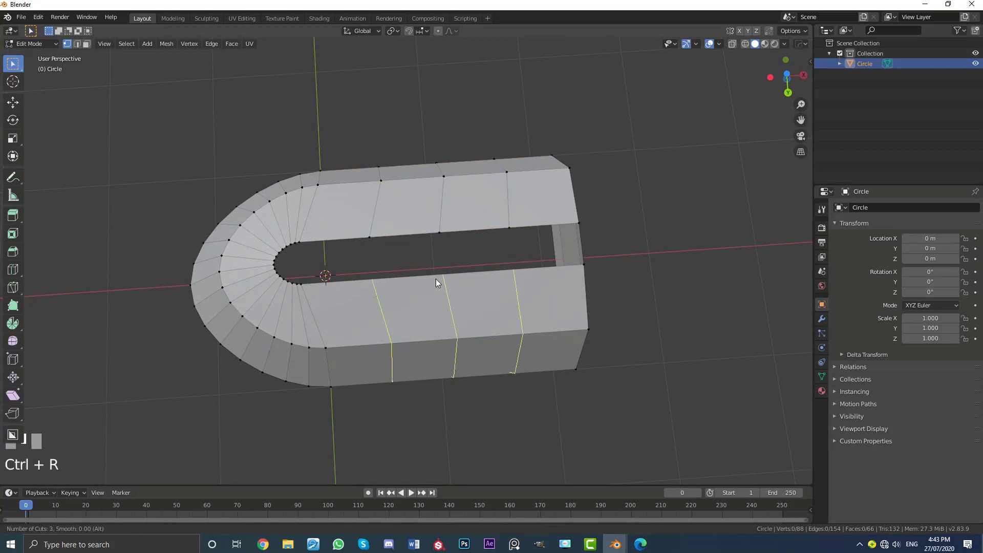
left_click(436, 278)
middle_click_drag(436, 279, 389, 218)
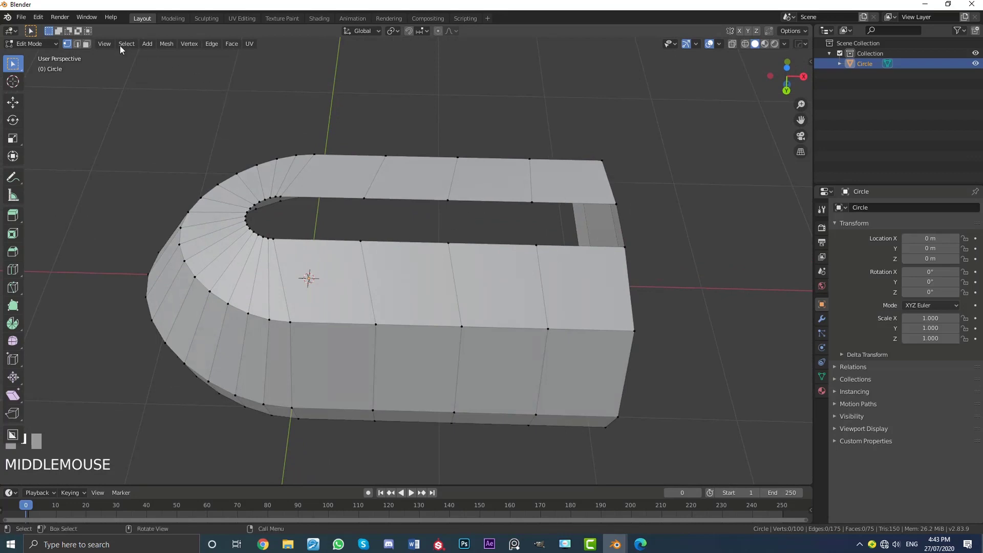
- Switch to edge selection and fill a face between the two opposing gap edges nearest the stern on the underside
left_click(78, 45)
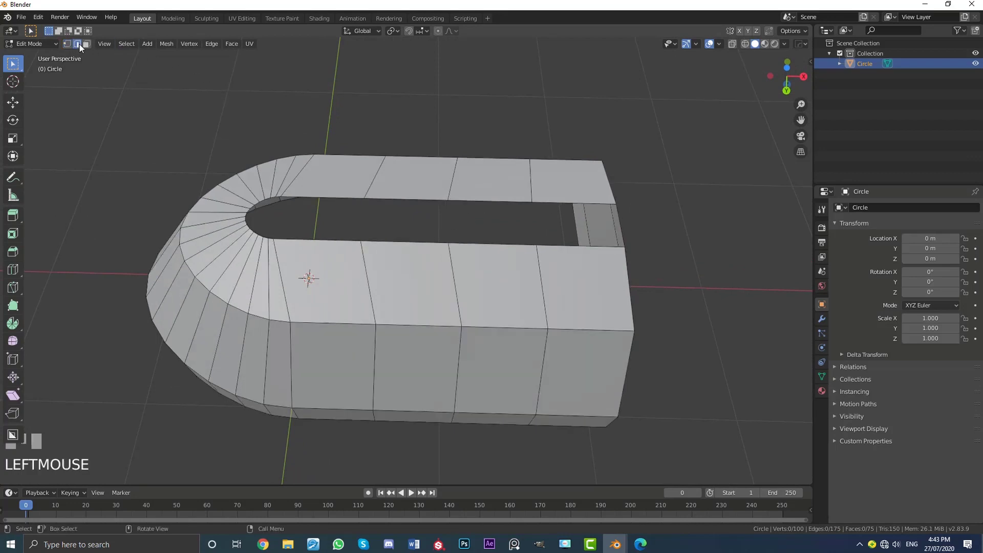
left_click(573, 203)
middle_click_drag(574, 245, 563, 300)
left_click(562, 318, "shift")
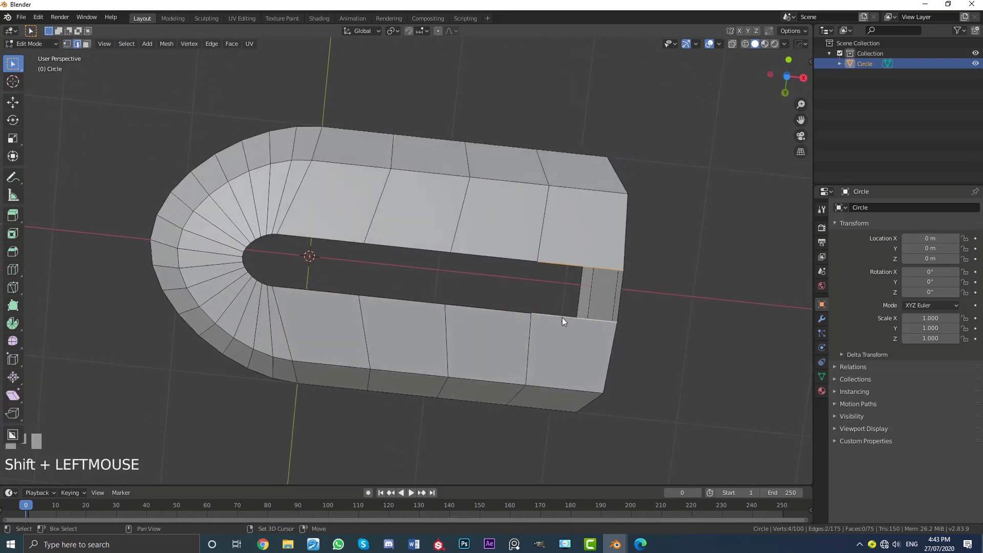
key("f")
key("alt+a")
- Fill a face between the two opposing straight gap edges nearest the rounded bow on the underside
middle_click_drag(405, 237, 379, 228)
left_click(318, 192)
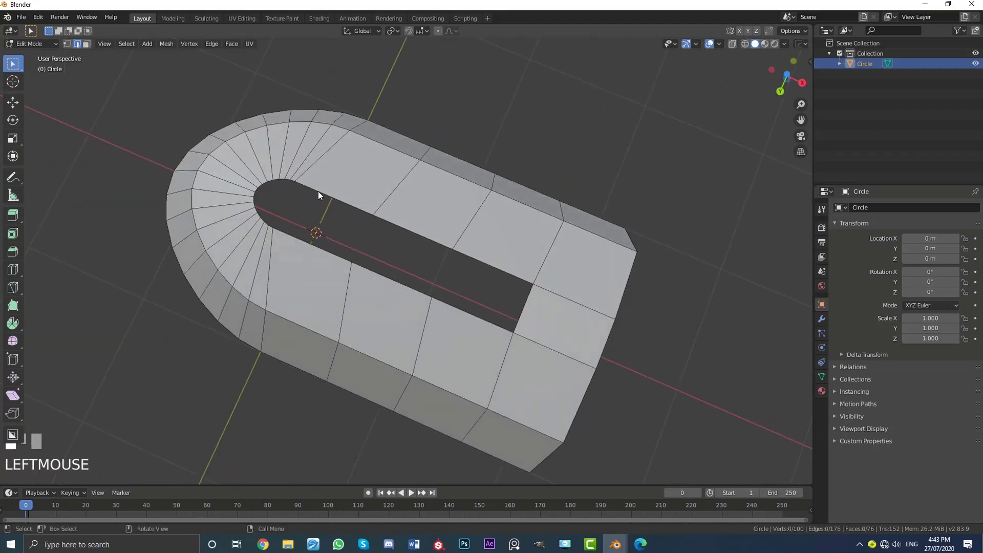
left_click(309, 243, "shift")
key("f")
middle_click_drag(310, 243, 392, 314)
key("alt+a")
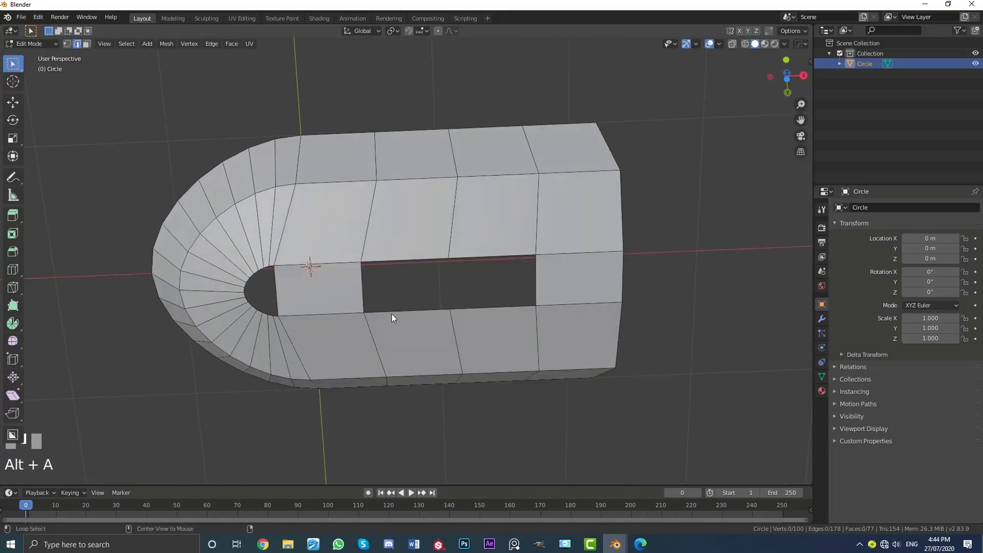
- Select the boundary of the rectangular hole on the hull's underside and close it with Grid Fill
left_click(462, 259, "alt+shift")
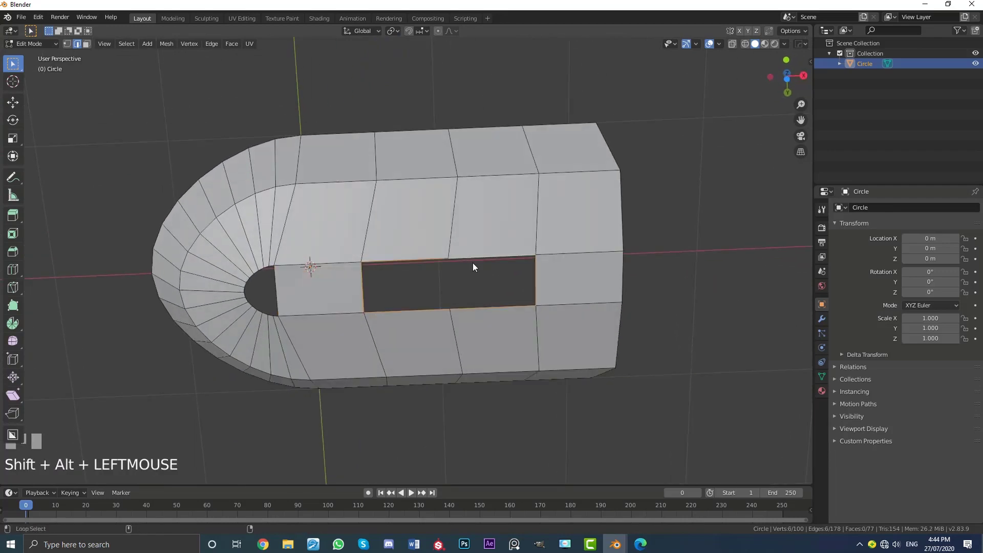
middle_click_drag(472, 264, 500, 224)
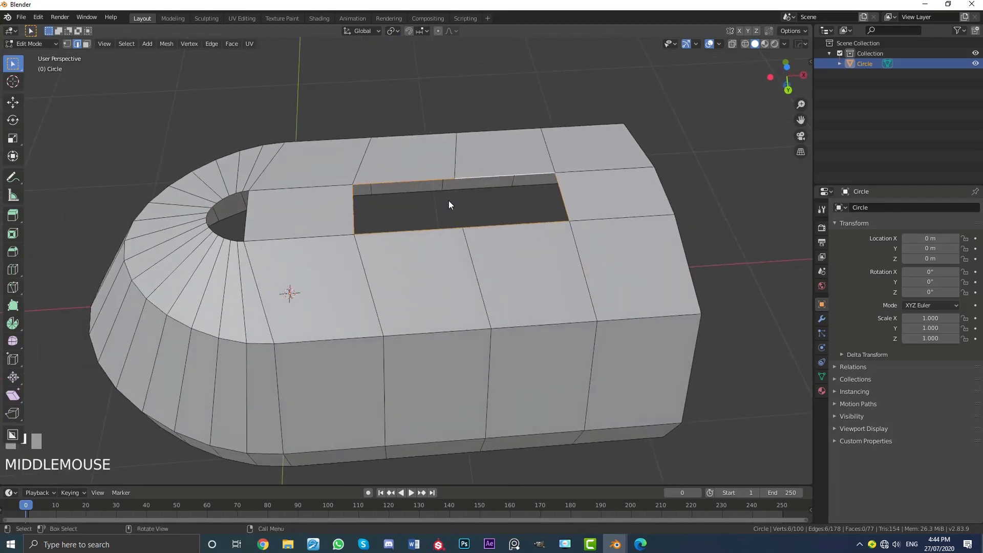
key("ctrl+f")
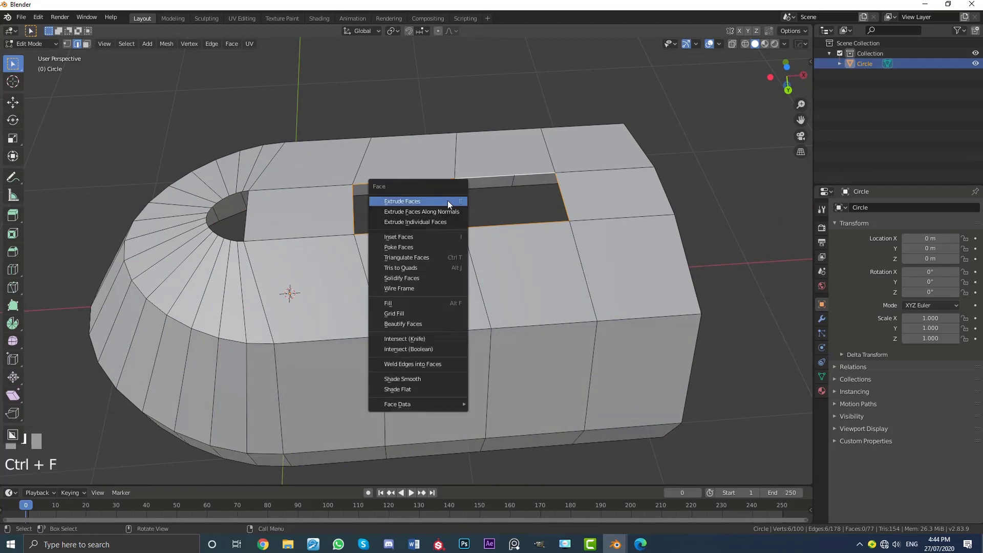
left_click(406, 314)
- Fill three narrow faces between opposing edge pairs of the rounded bow hole, starting beside its straight side
middle_click_drag(472, 202, 518, 217)
middle_click_drag(378, 315, 497, 246, "shift")
scroll(496, 246, "up", 6)
key("alt+a")
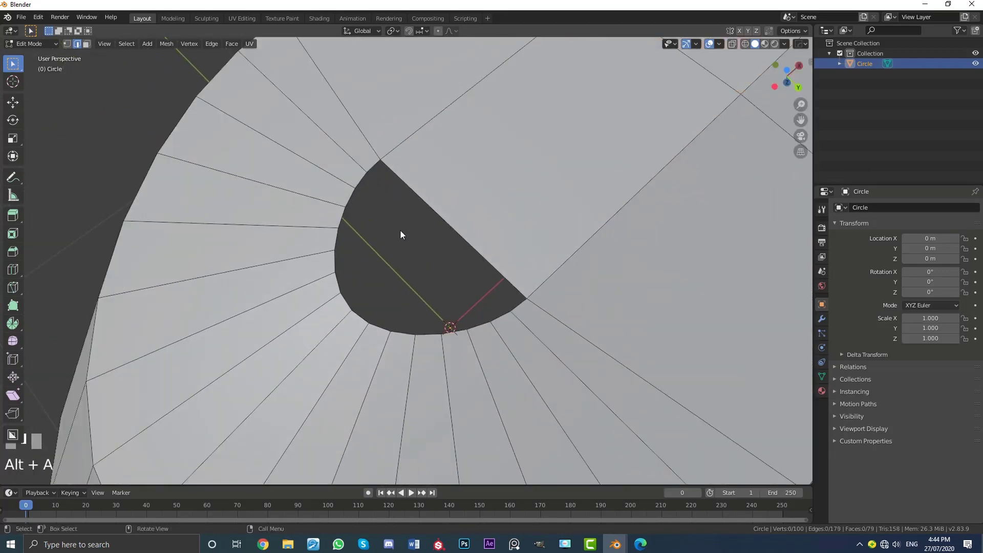
left_click(375, 166)
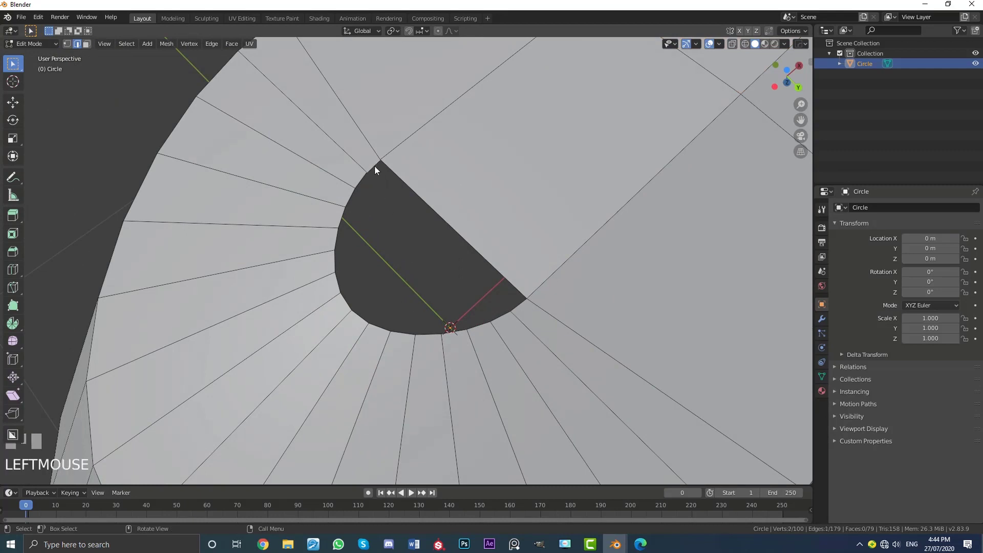
left_click(516, 310, "shift")
key("f")
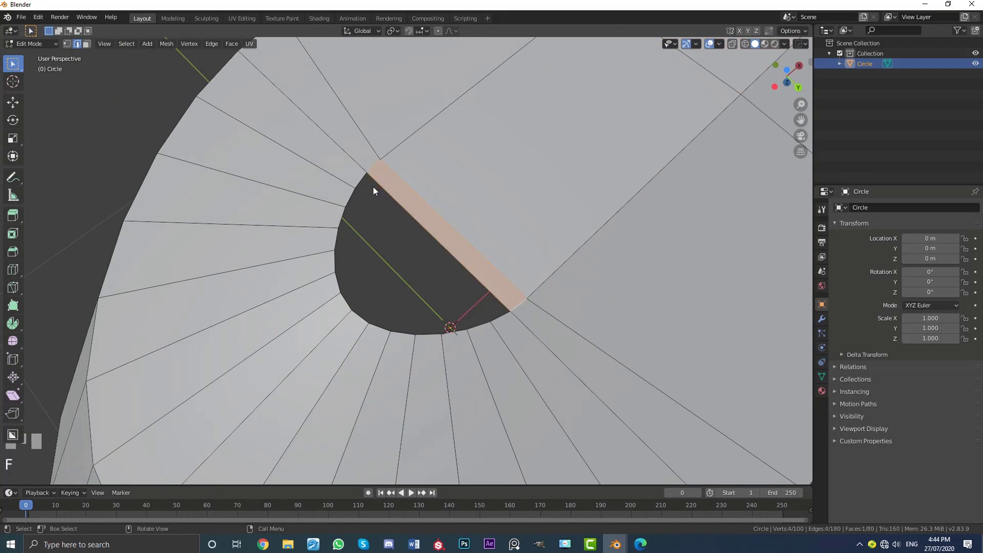
left_click(404, 224)
left_click(499, 316, "shift")
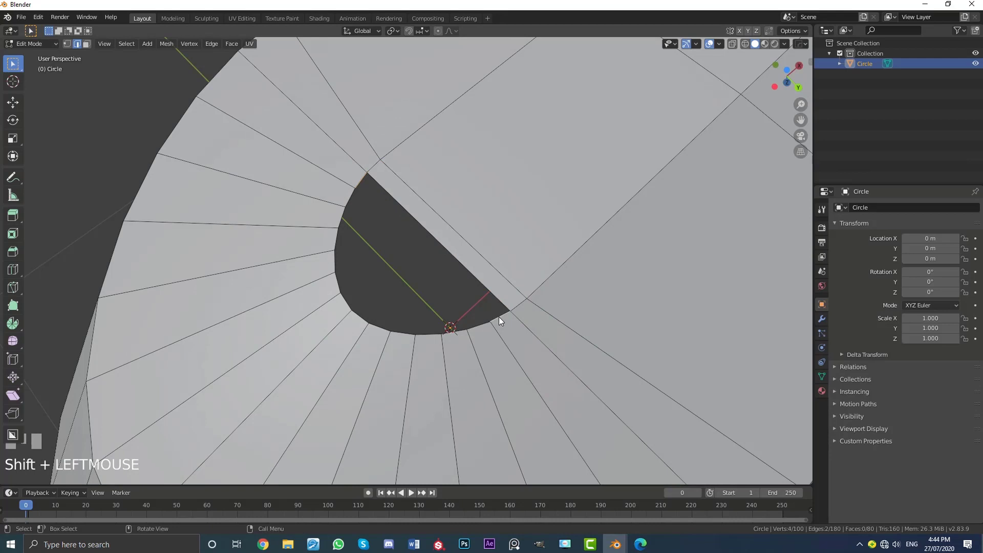
key("f")
left_click(349, 195)
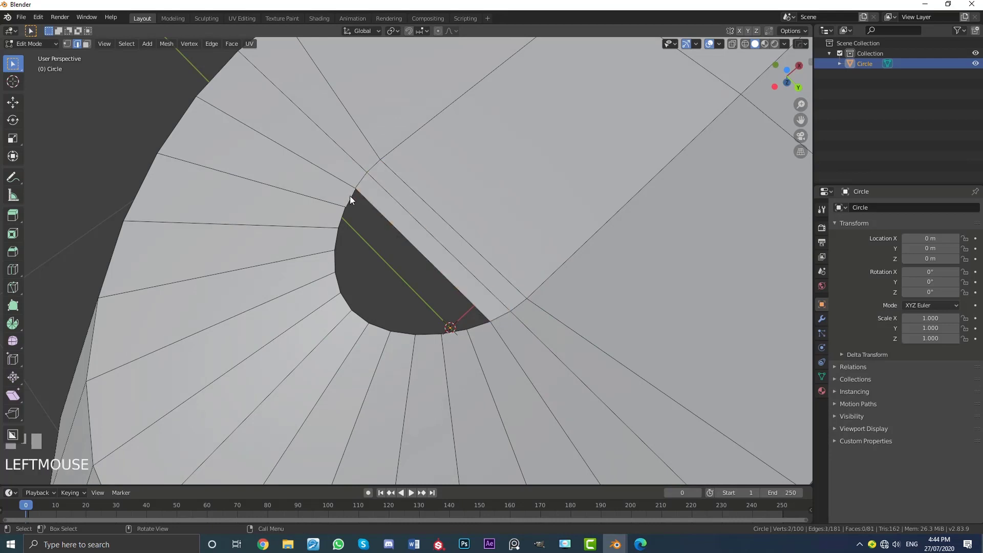
left_click(479, 325, "shift")
key("f")
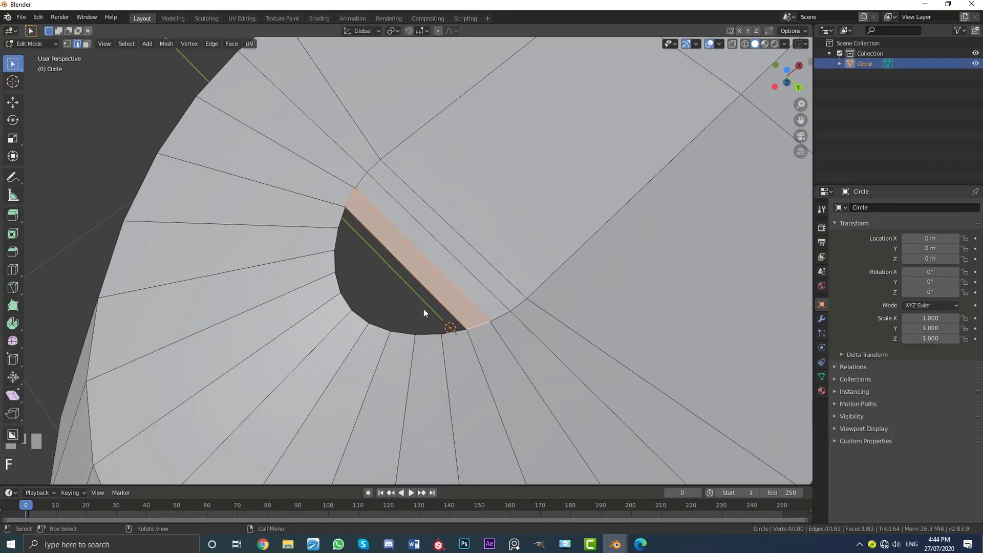
- Fill three more faces between the next opposing edge pairs, continuing toward the rounded tip of the bow hole
left_click(340, 217)
left_click(451, 330, "shift")
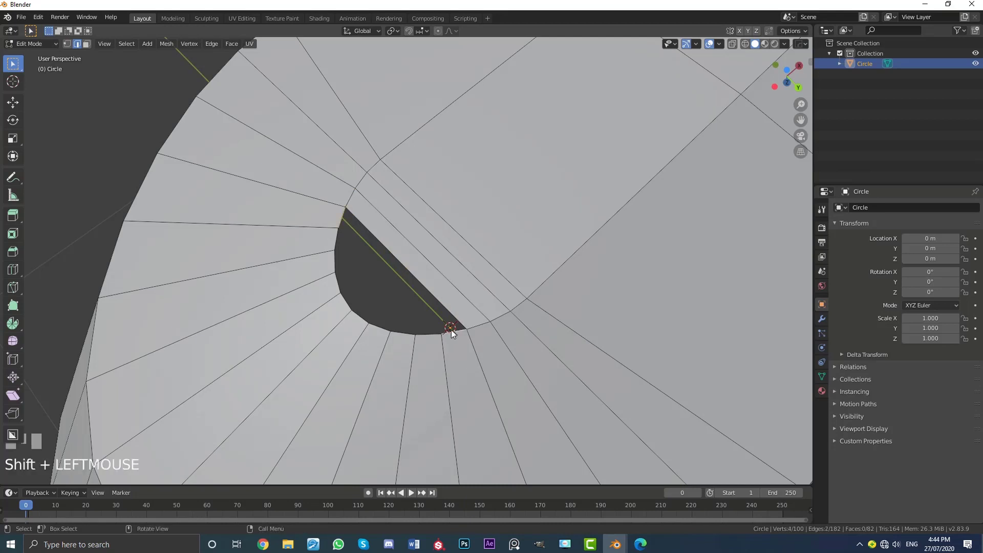
key("f")
left_click(337, 238)
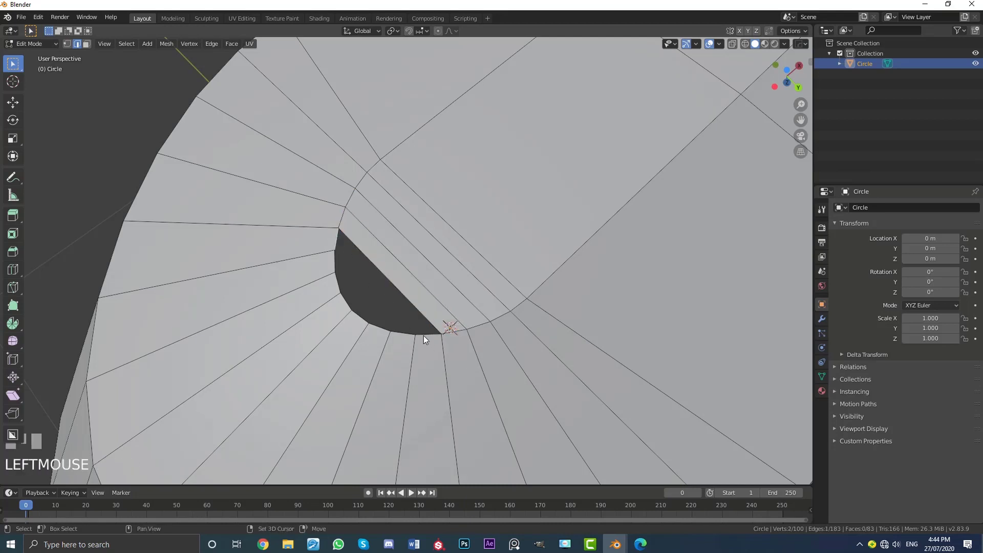
left_click(423, 336, "shift")
key("f")
left_click(337, 270)
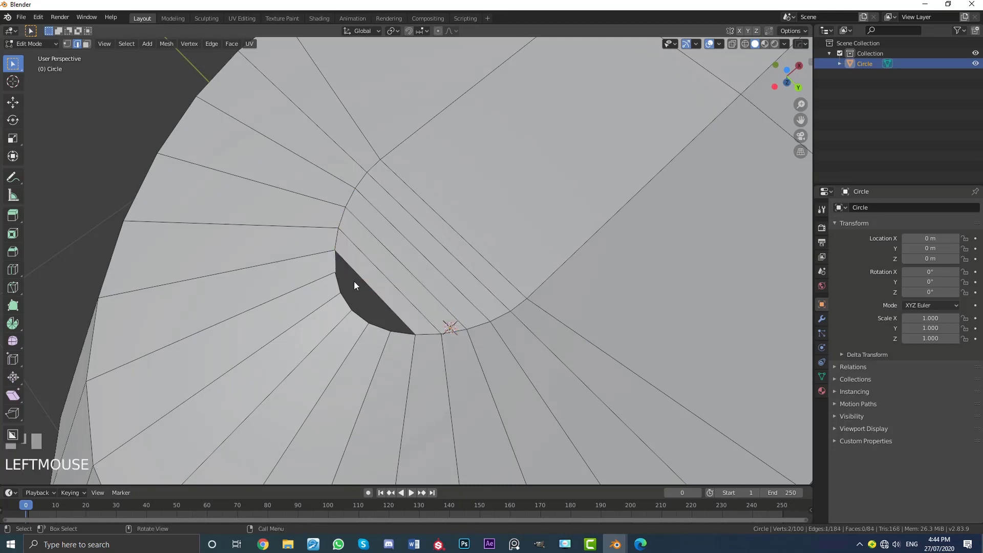
left_click(401, 332, "shift")
key("f")
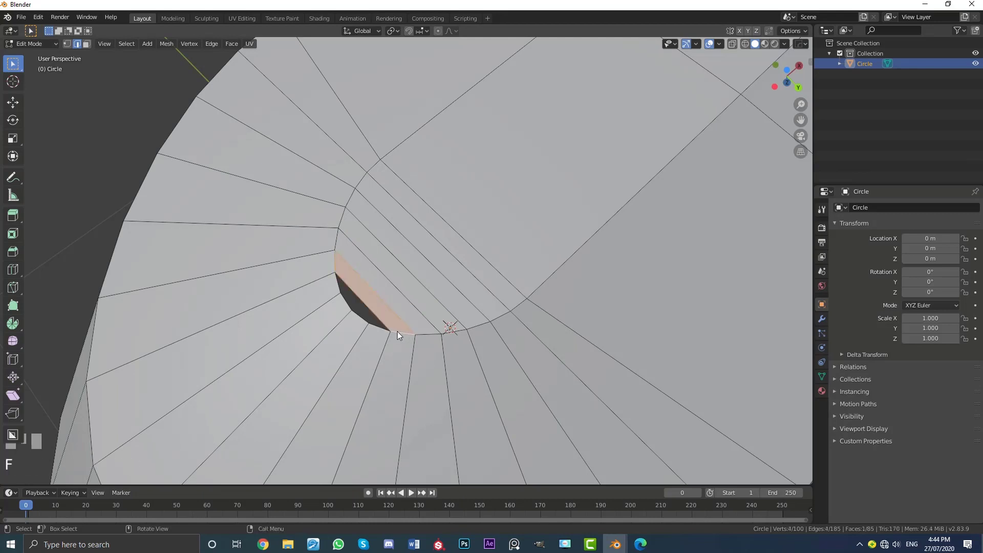
- Clear the selection and add one centred lengthwise loop cut through the bow strips and along the hull's underside
left_click(342, 282)
key("alt+a")
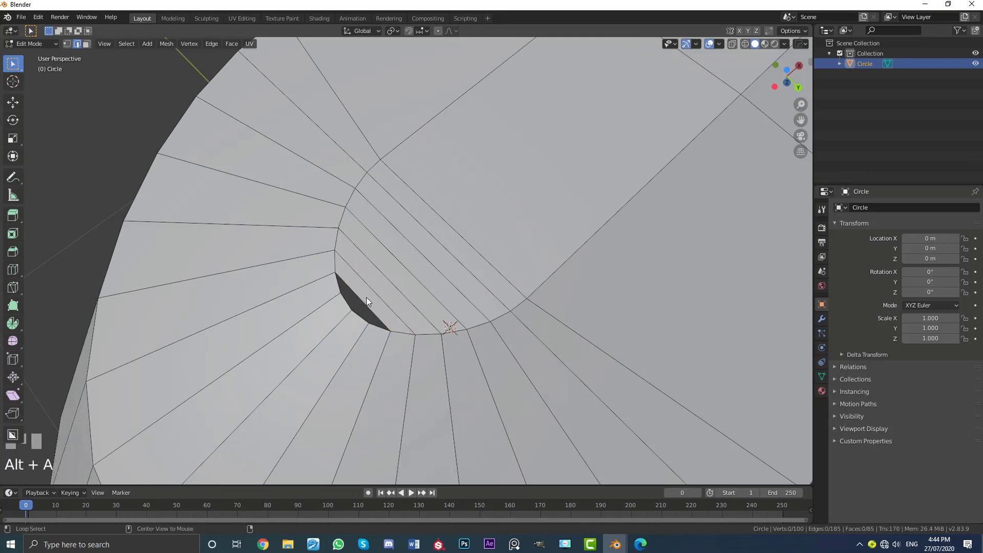
key("ctrl+r")
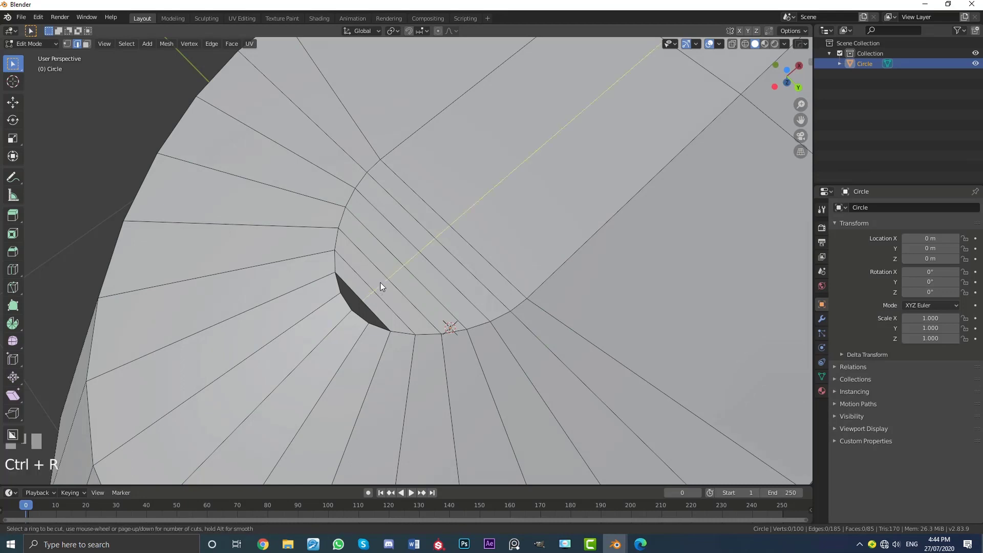
left_click(380, 287)
- Close the remaining gap at the bow tip with two faces, one on each side of the centre cut, and deselect everything
scroll(336, 383, "up", 2)
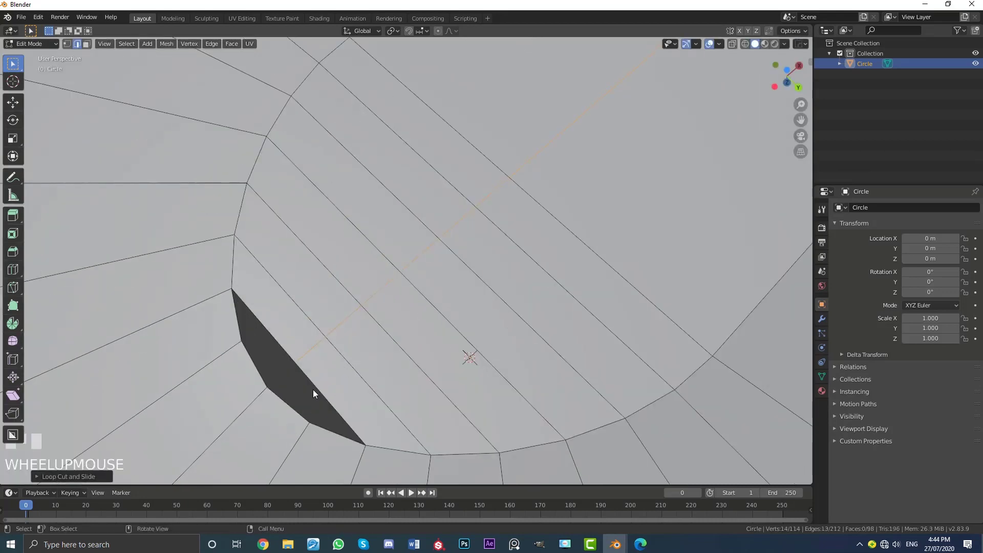
left_click(314, 385)
left_click(291, 405, "shift")
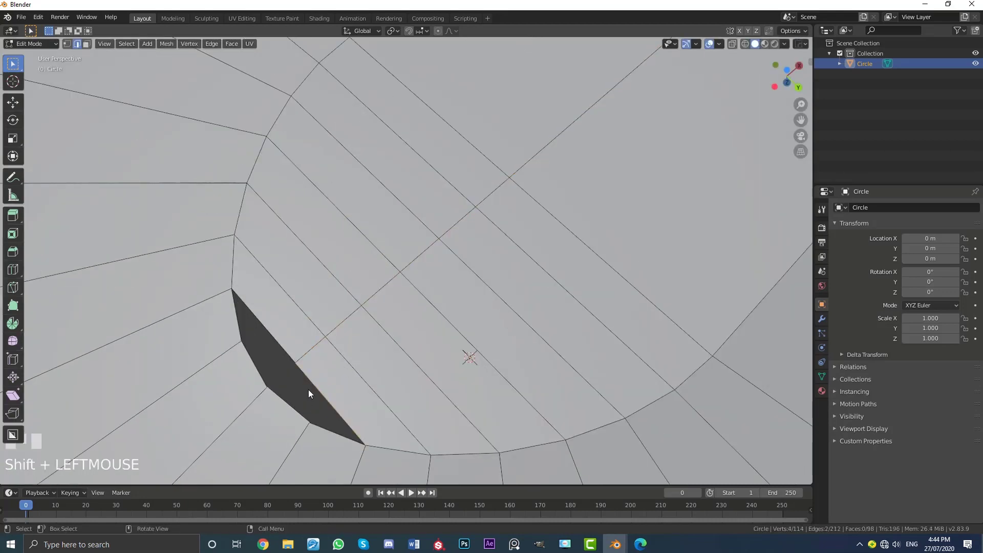
key("f")
left_click(267, 329)
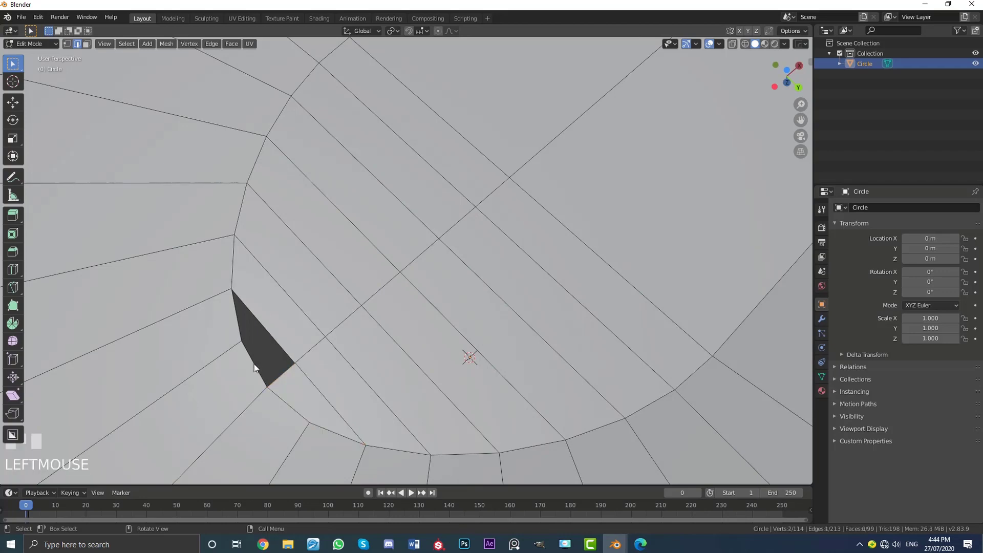
left_click(255, 364, "shift")
key("f")
scroll(441, 332, "down", 6)
key("alt+a")
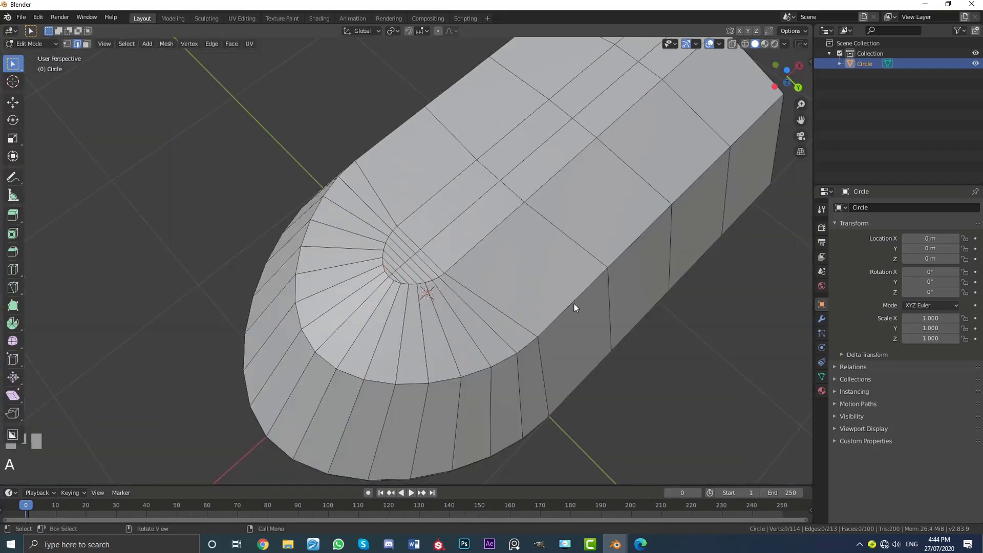
- Select the underside's centreline edges from bow tip to stern and move them down along Z to form a keel
middle_click_drag(575, 303, 422, 371)
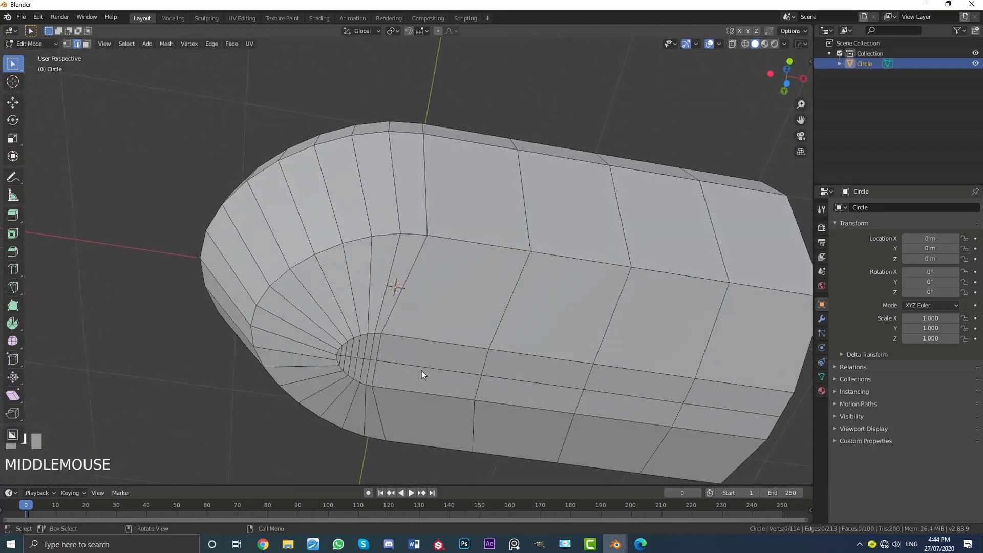
scroll(340, 299, "up", 5)
left_click(164, 282)
scroll(494, 322, "down", 5)
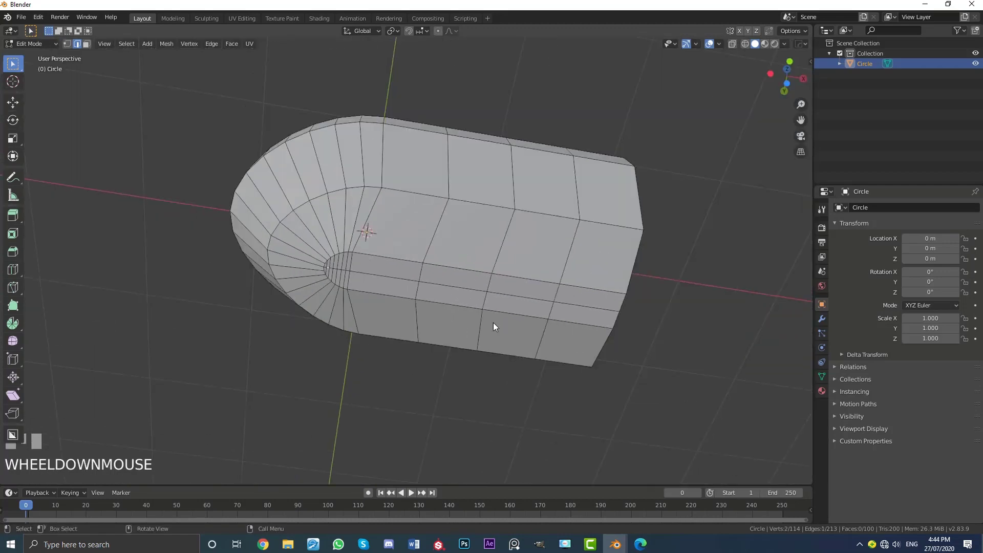
middle_click_drag(568, 324, 438, 312, "shift")
scroll(447, 313, "up", 2)
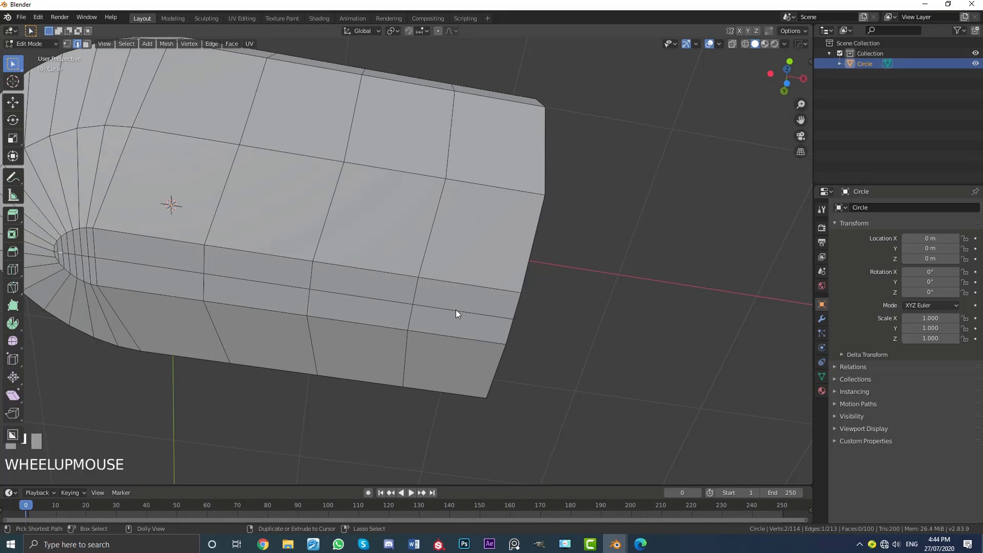
left_click(455, 310, "ctrl+shift")
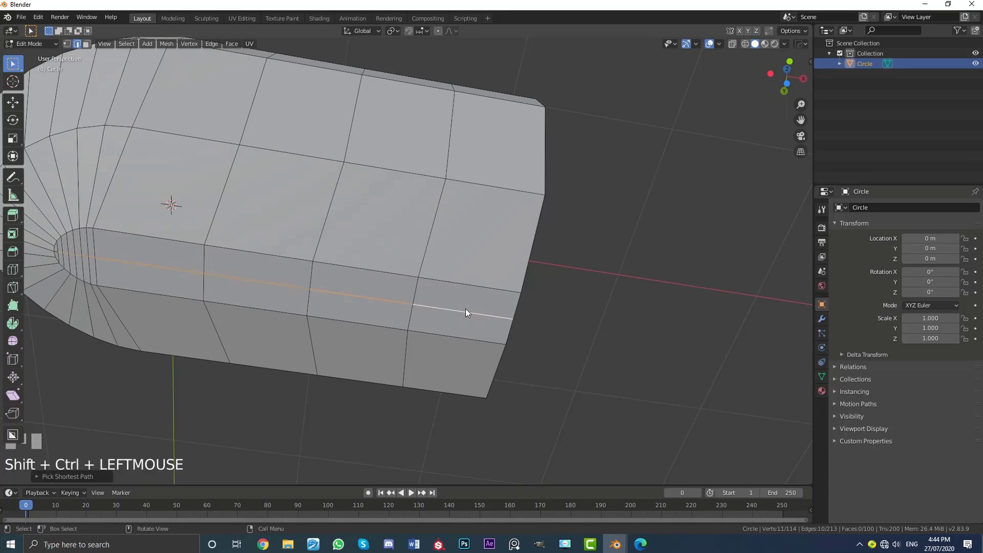
middle_click_drag(404, 306, 451, 295, "shift")
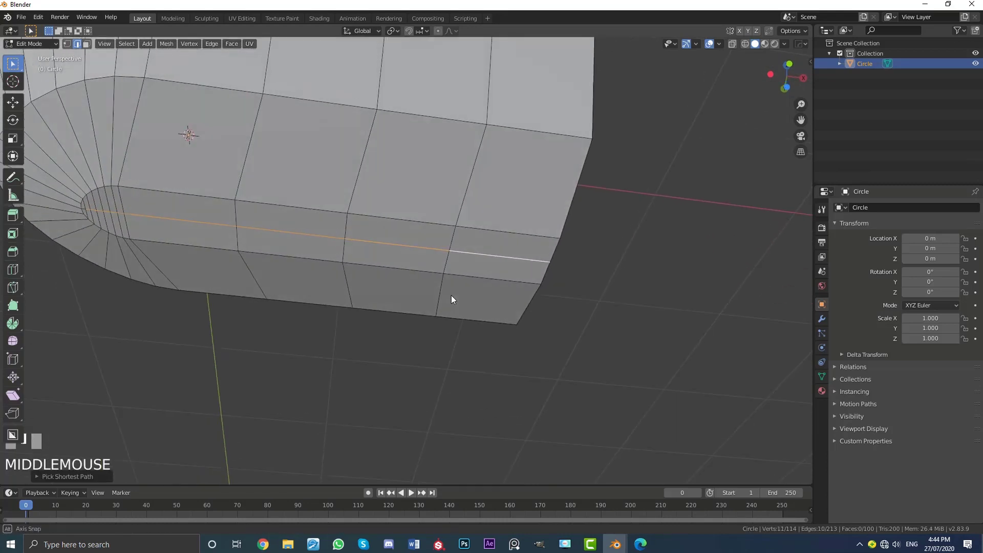
key("g")
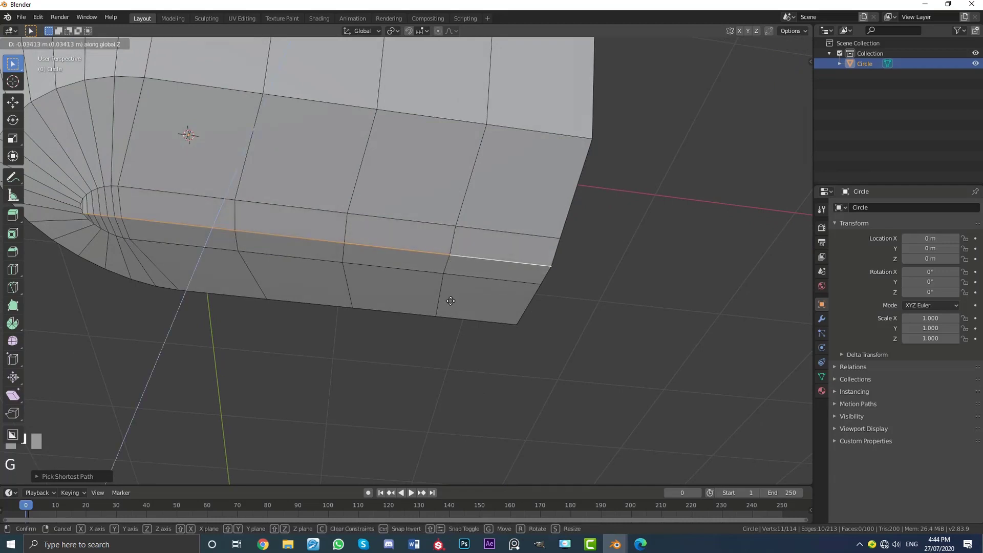
left_click(455, 303)
- In front orthographic view, scale the keel edges down slightly and move them toward the stern
key("KP_3")
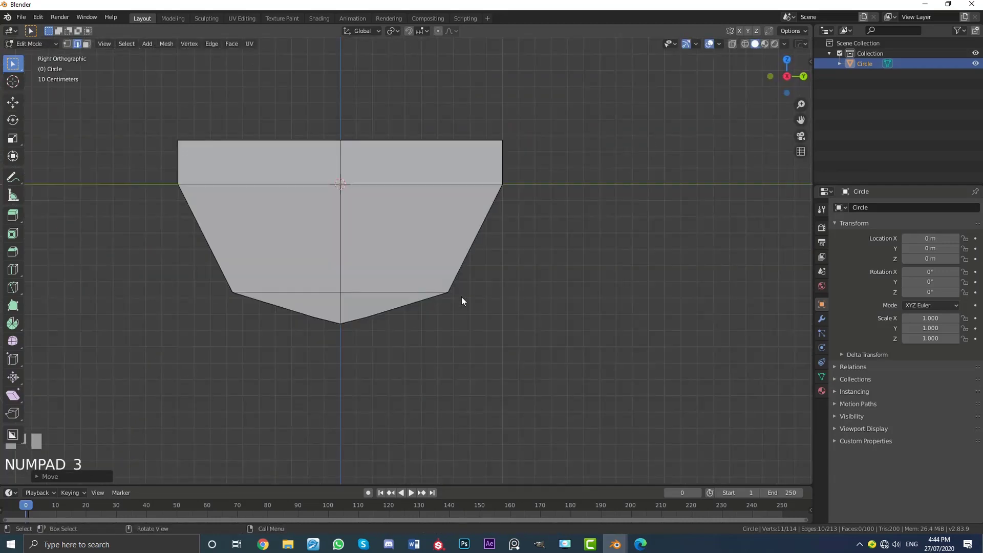
key("KP_1")
middle_click_drag(462, 297, 462, 293, "shift")
scroll(619, 422, "up", 1)
key("s")
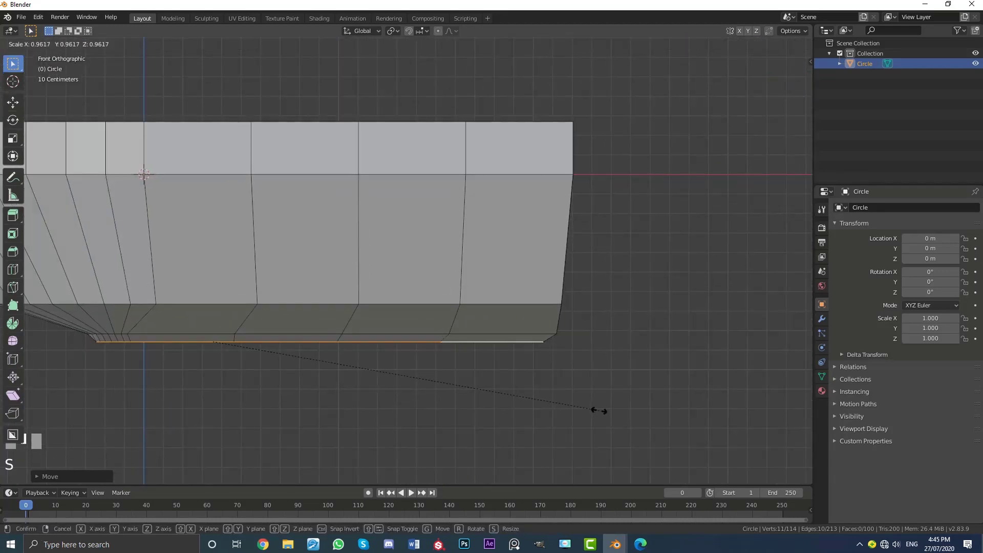
left_click(595, 410)
key("g")
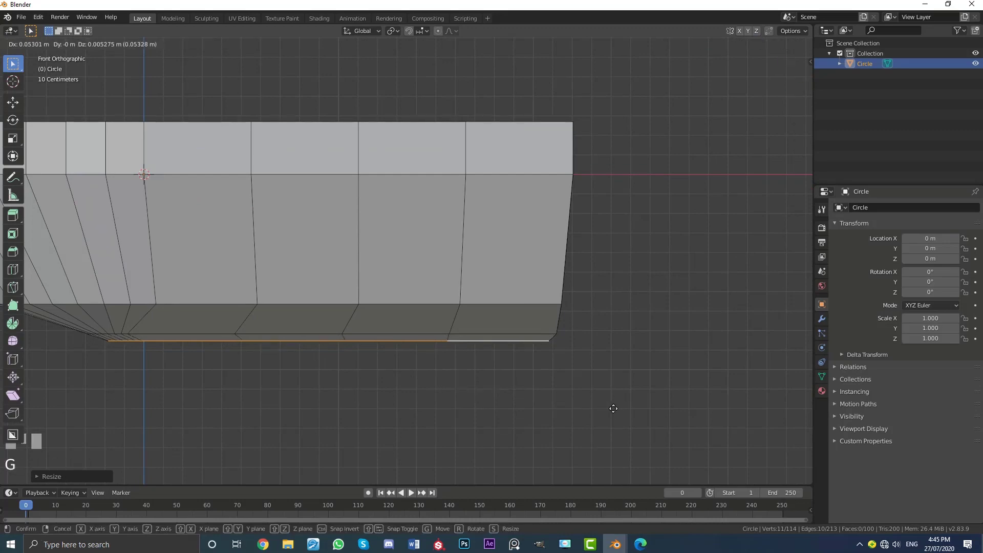
left_click(667, 400)
- Inspect the hull's shape in Object Mode from an angle and from the right and front orthographic views
middle_click_drag(667, 401, 533, 325)
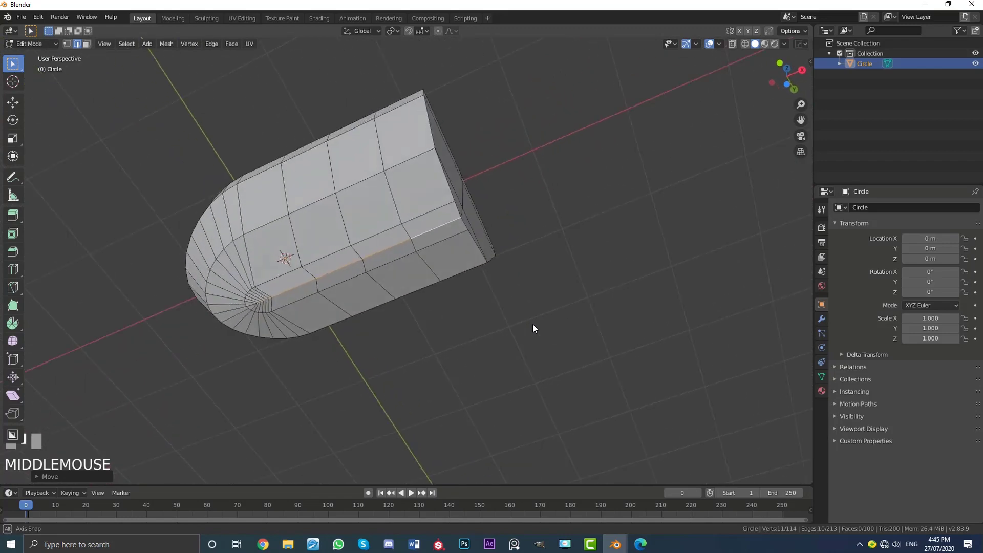
key("Tab")
middle_click_drag(444, 240, 496, 316)
key("KP_3")
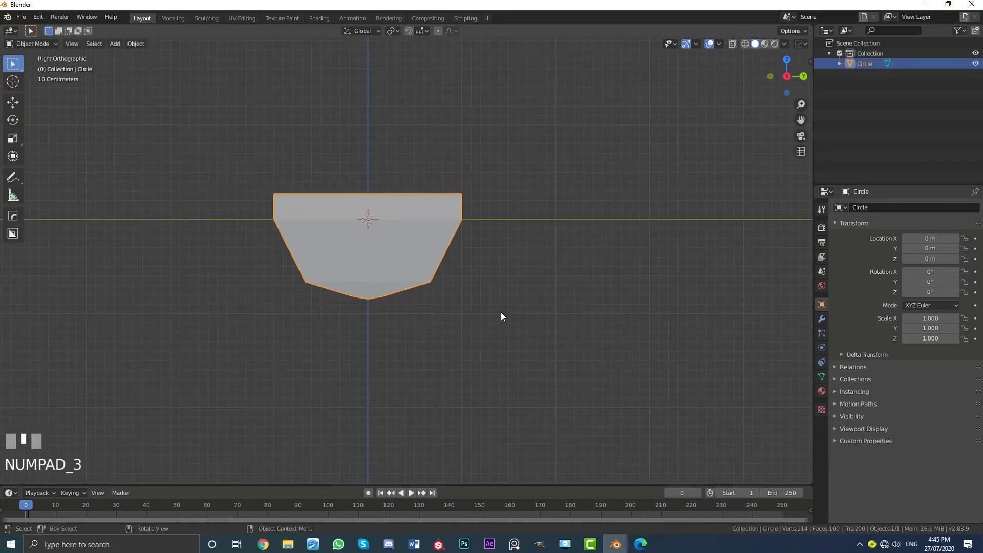
key("KP_1")
middle_click_drag(455, 298, 452, 287, "shift")
scroll(342, 197, "up", 2)
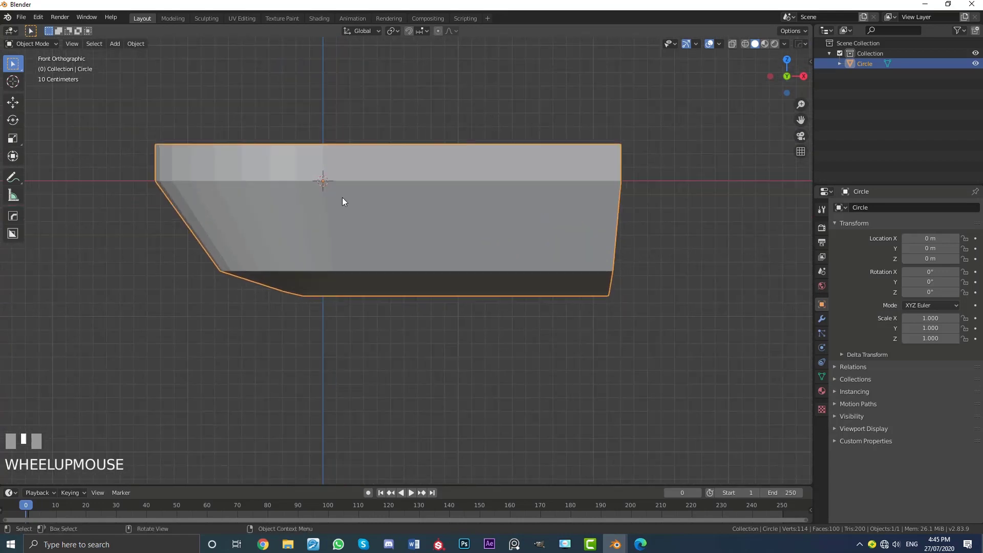
- In Edit Mode, add a horizontal loop cut midway up the hull's sloped side band and scale it outward
key("Tab")
scroll(194, 206, "up", 2)
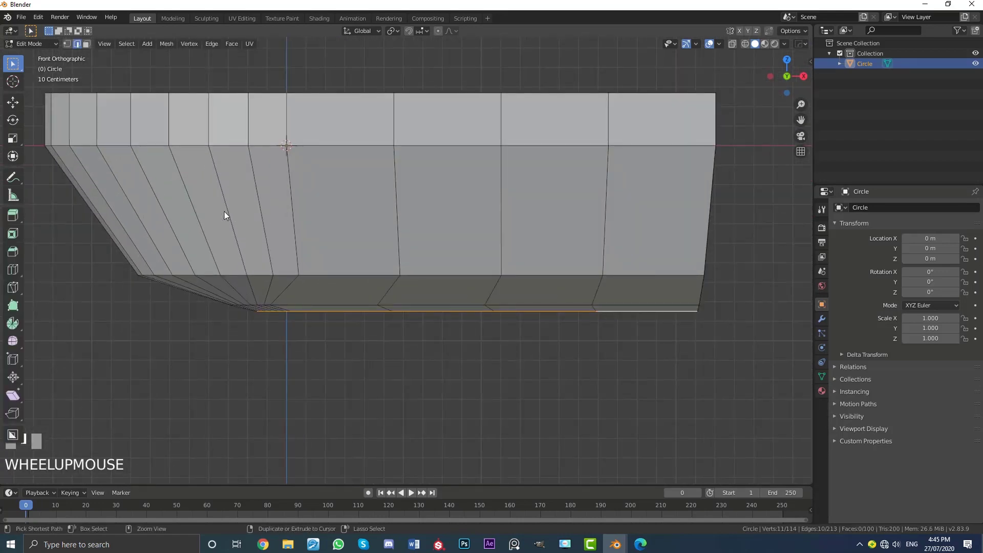
key("ctrl+r")
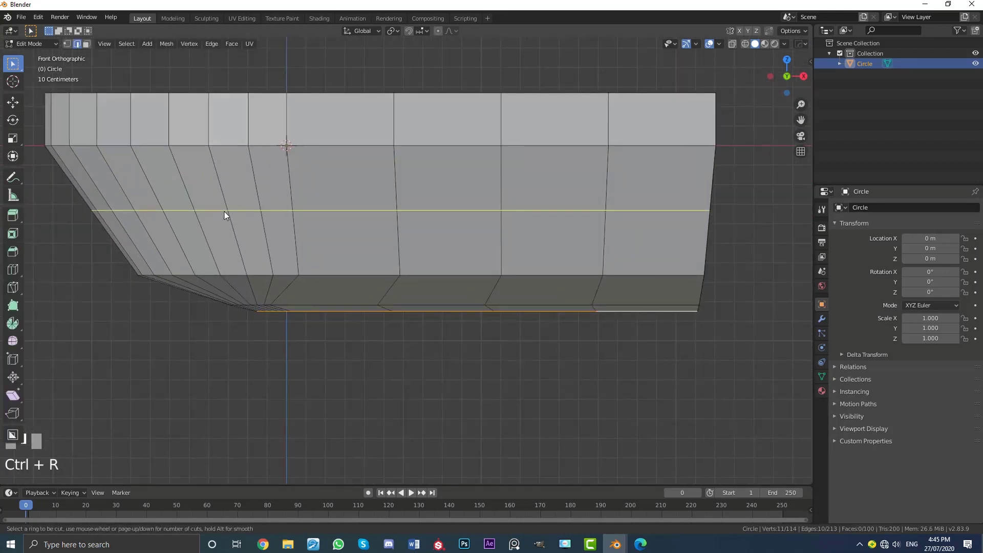
left_click(224, 211)
middle_click_drag(225, 211, 410, 241)
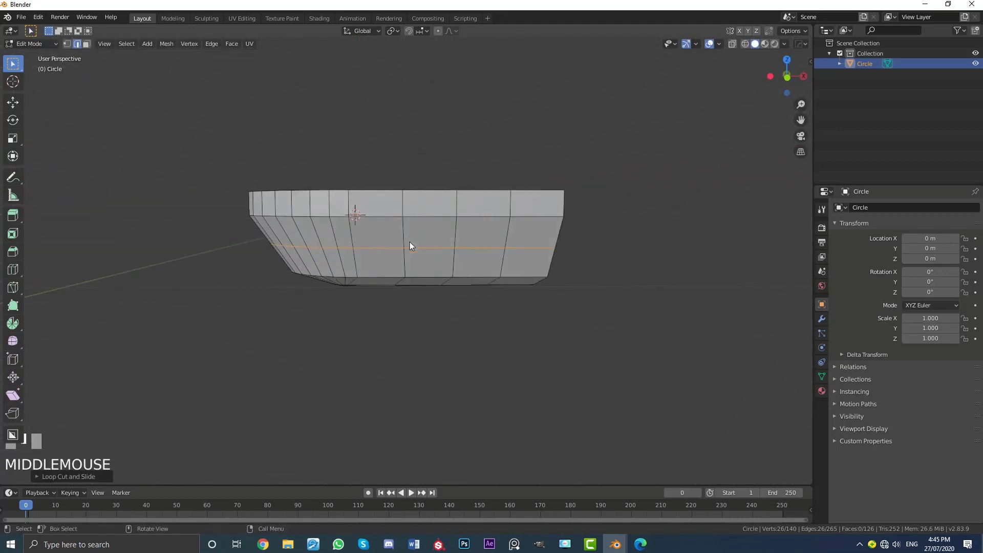
scroll(584, 367, "up", 4)
key("s")
left_click(595, 390)
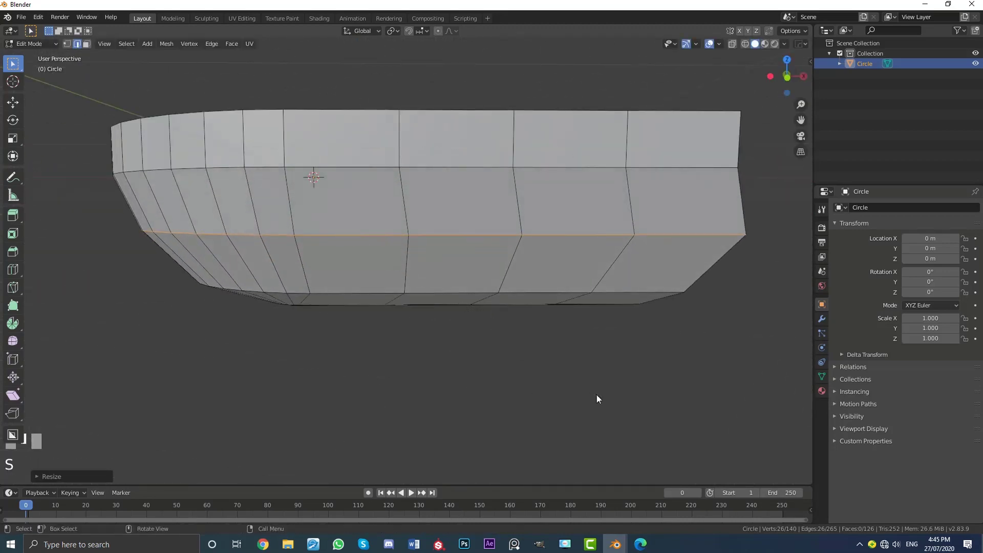
- In front orthographic view, move the new mid-side edge loop about 0.15 m along X toward the bow
key("KP_3")
key("KP_1")
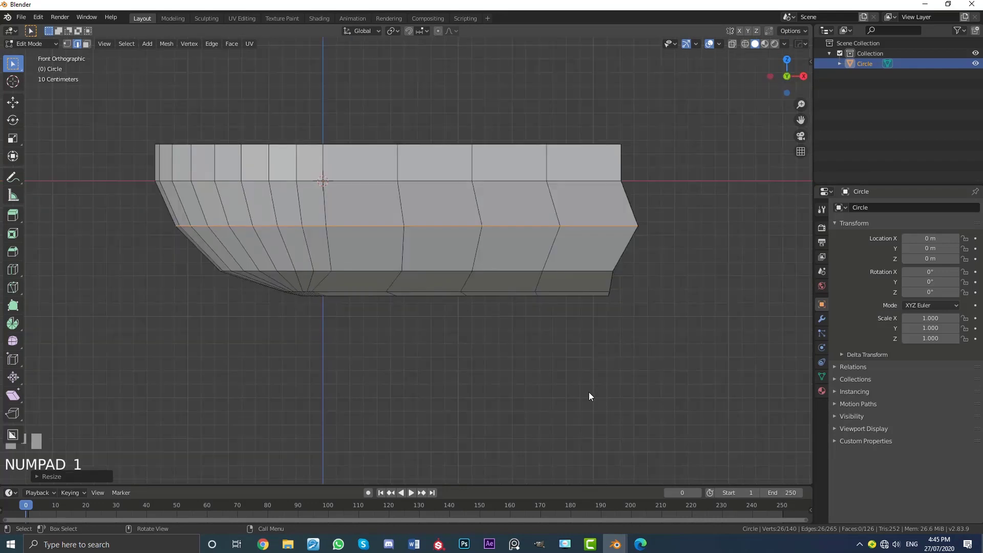
key("g")
key("x")
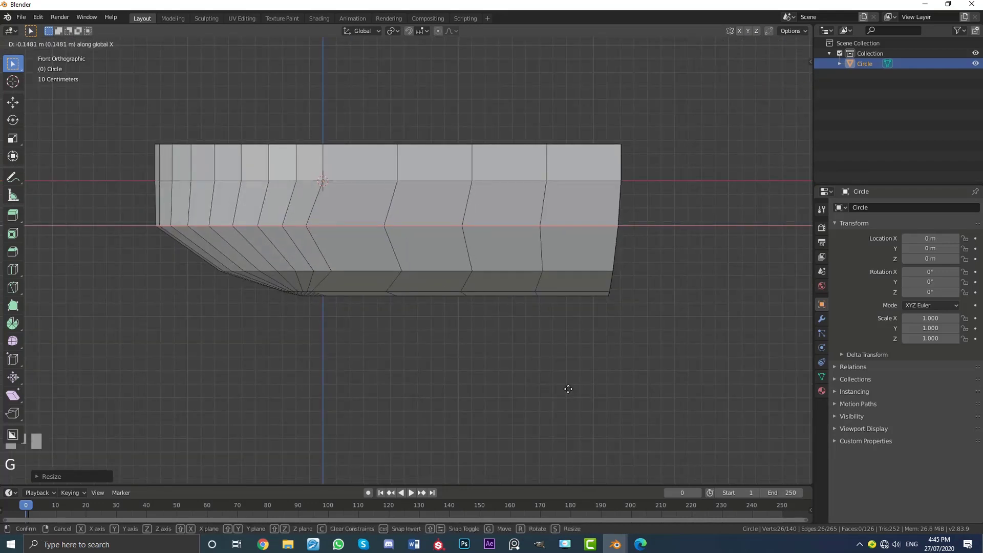
left_click(568, 389, "shift")
middle_click_drag(637, 335, 616, 318)
scroll(499, 266, "down", 2)
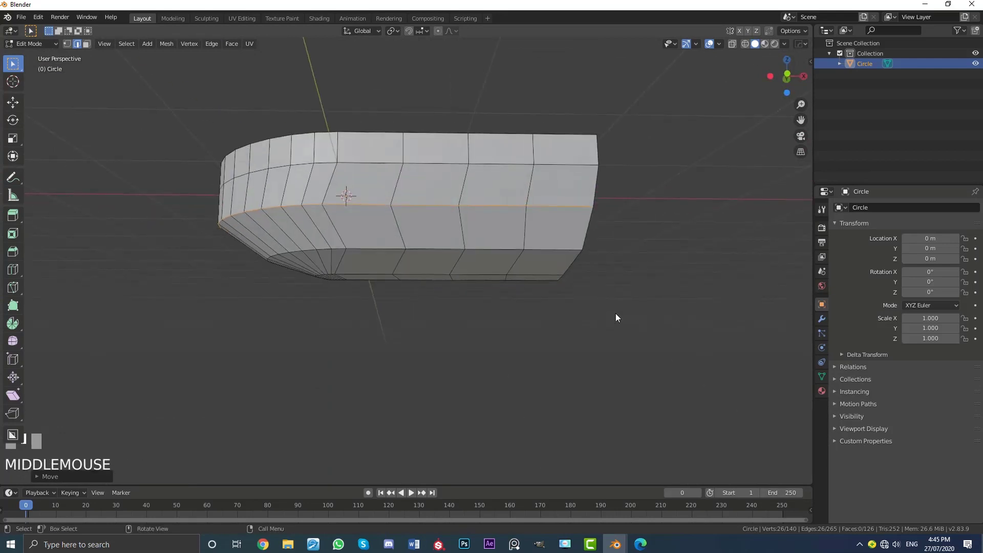
- In front orthographic view, scale the mid-side edge loop to about 0.96 and move it about 0.1 m toward the stern
key("KP_3")
key("KP_1")
scroll(659, 377, "up", 2)
key("s")
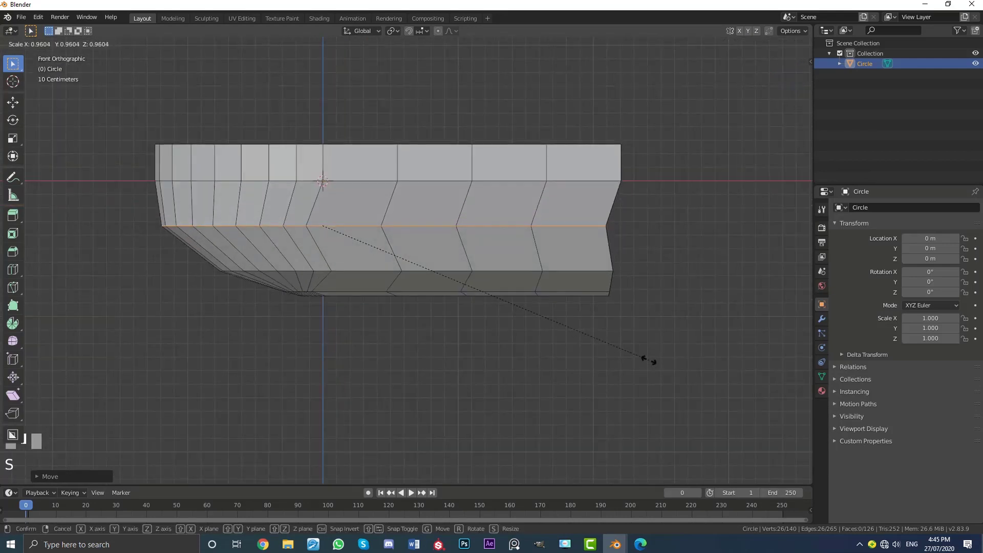
left_click(647, 355)
key("g")
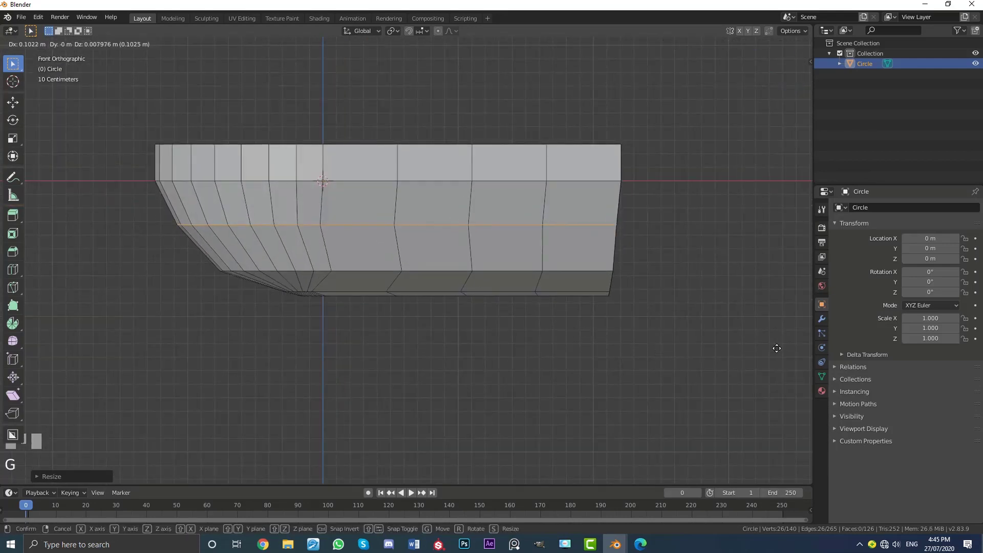
left_click(789, 351)
- Select only the hull's top rim edge loop and extrude it inward at a scale of about 0.96 to give the rim thickness
middle_click_drag(789, 352, 425, 236)
scroll(425, 235, "up", 2)
middle_click_drag(401, 174, 345, 154)
left_click(333, 156, "alt+shift")
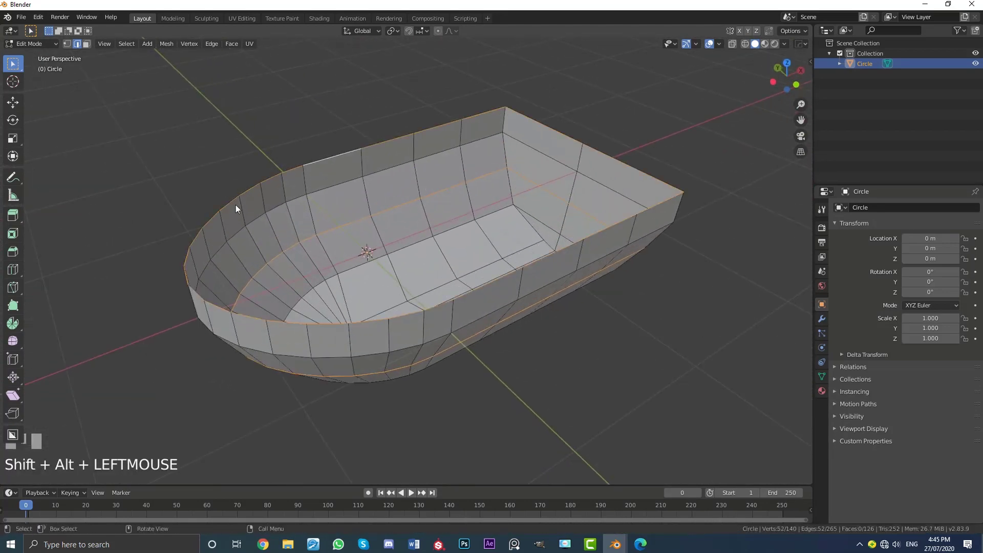
key("alt+a")
left_click(318, 158, "alt+shift")
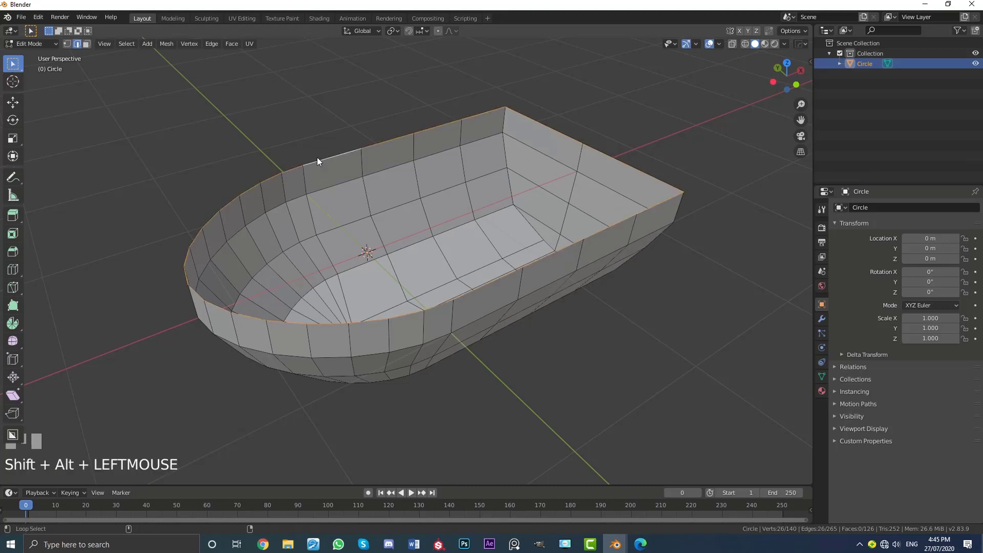
middle_click_drag(318, 158, 466, 307)
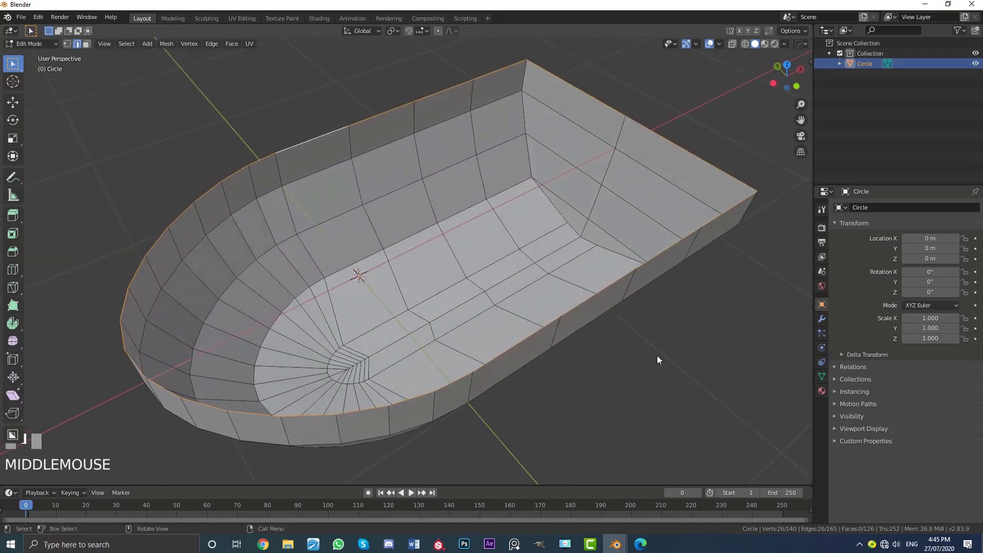
key("e")
key("s")
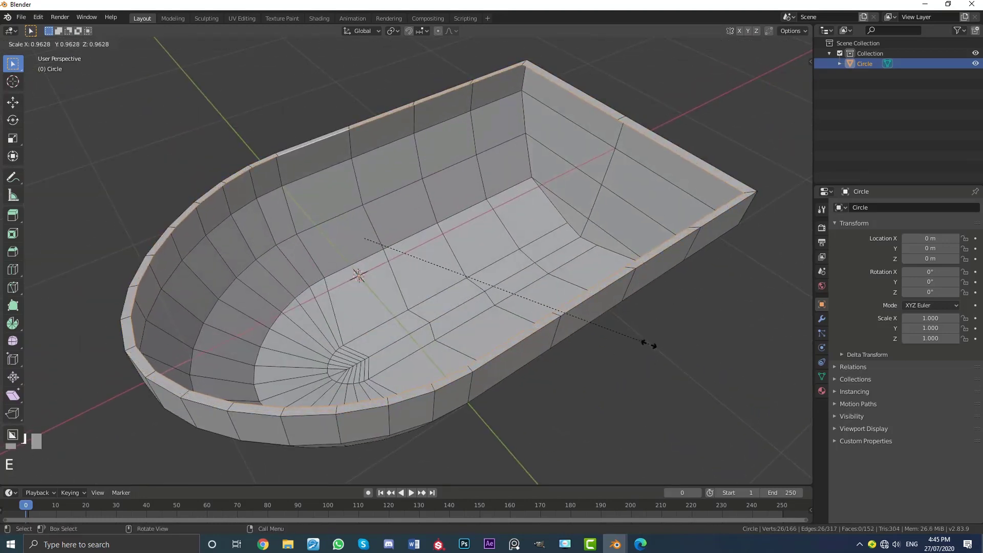
left_click(651, 343)
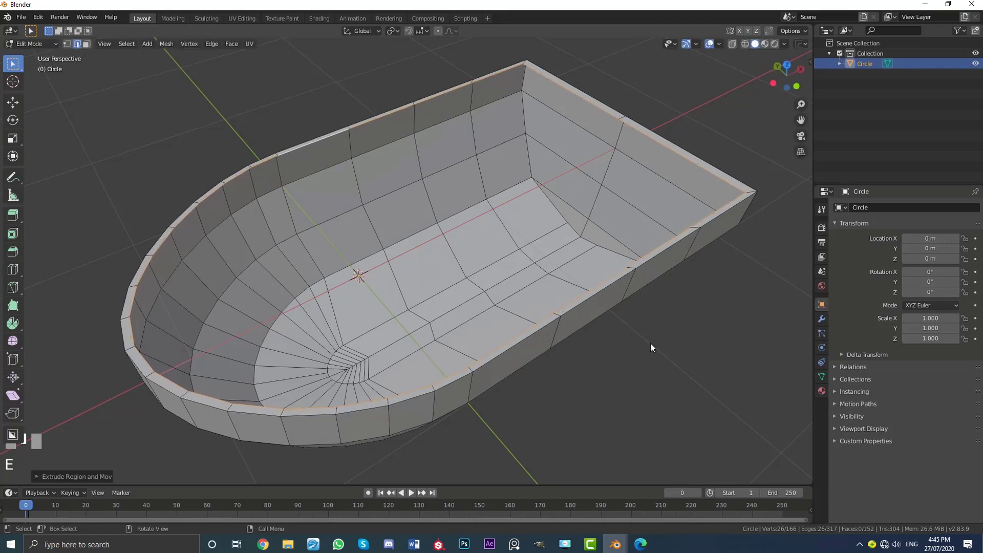
- Extrude the rim's inner edge loop down along Z to form the inner walls
middle_click_drag(651, 343, 634, 311)
key("e")
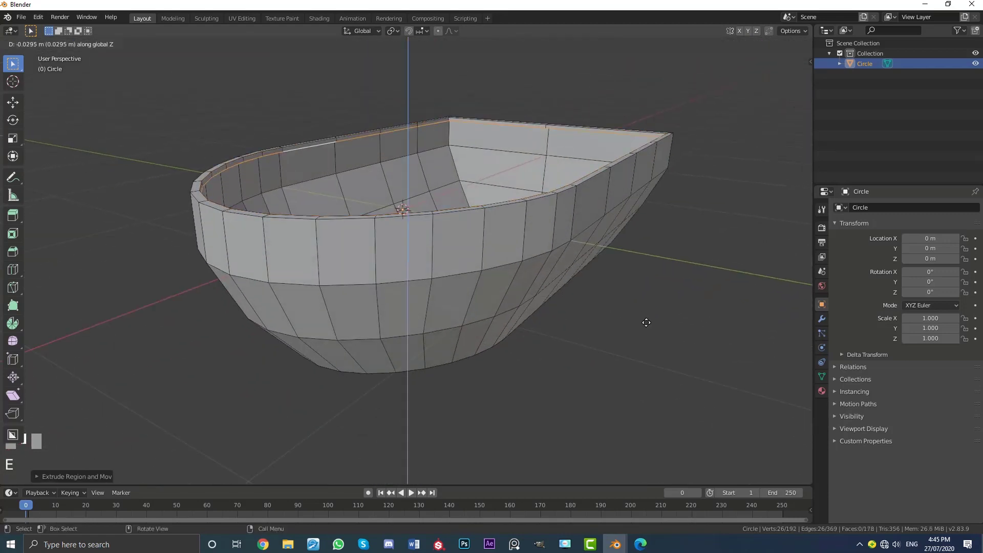
left_click(665, 356)
- Extrude the inner walls' bottom loop inward by scaling and fill the remaining opening with a face to close the deck
middle_click_drag(665, 357, 595, 272)
key("e")
key("s")
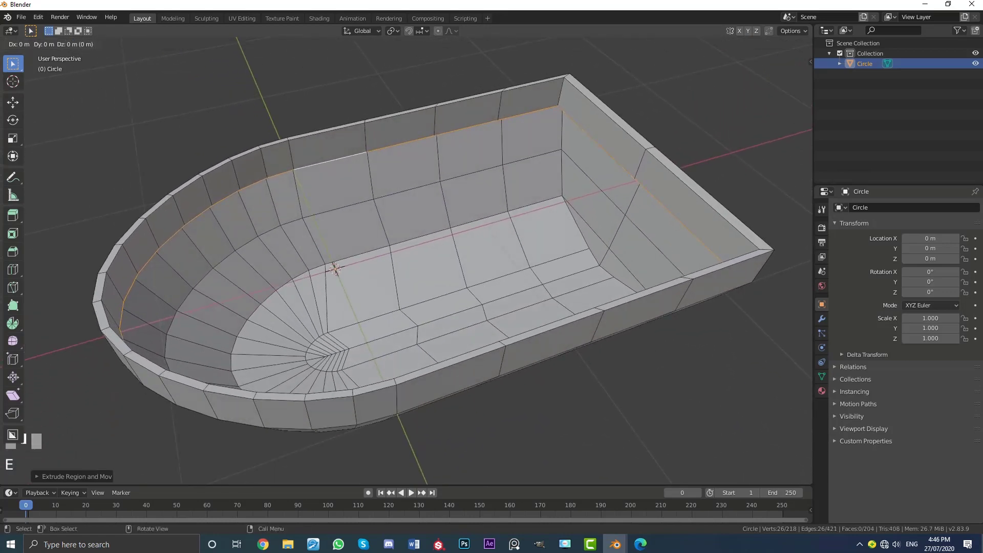
left_click(576, 278)
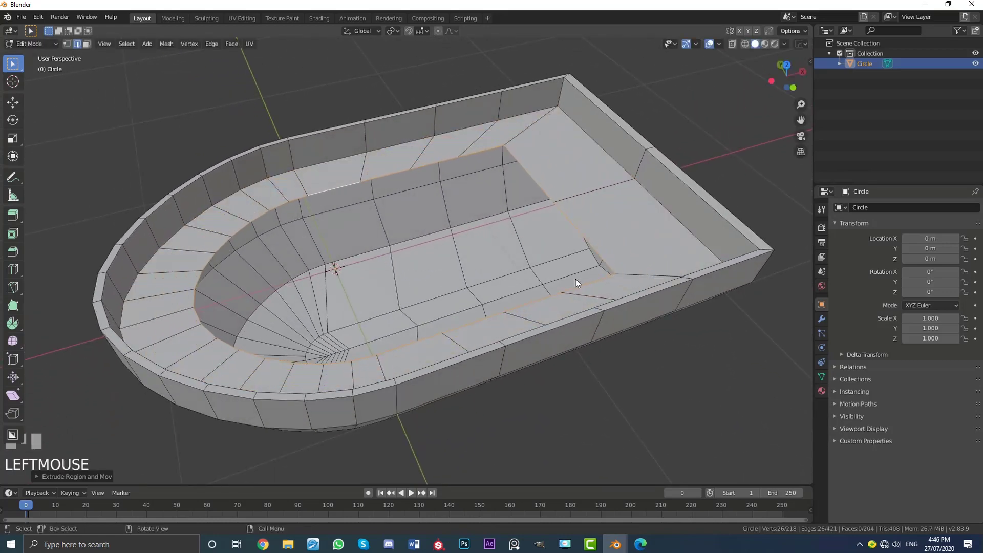
key("f")
middle_click_drag(576, 278, 467, 239)
scroll(490, 272, "up", 2)
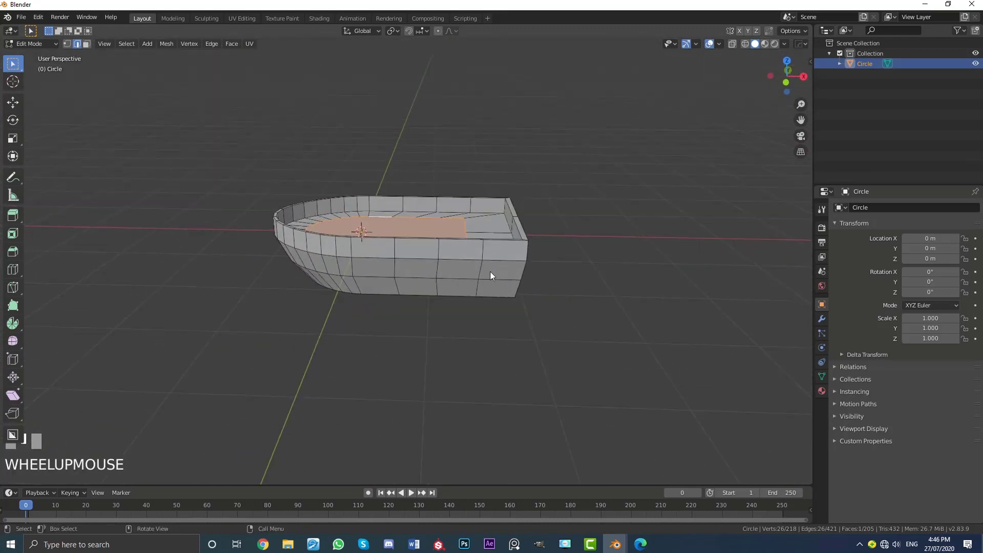
- Add a new material to the boat and name it boat1
left_click(821, 391)
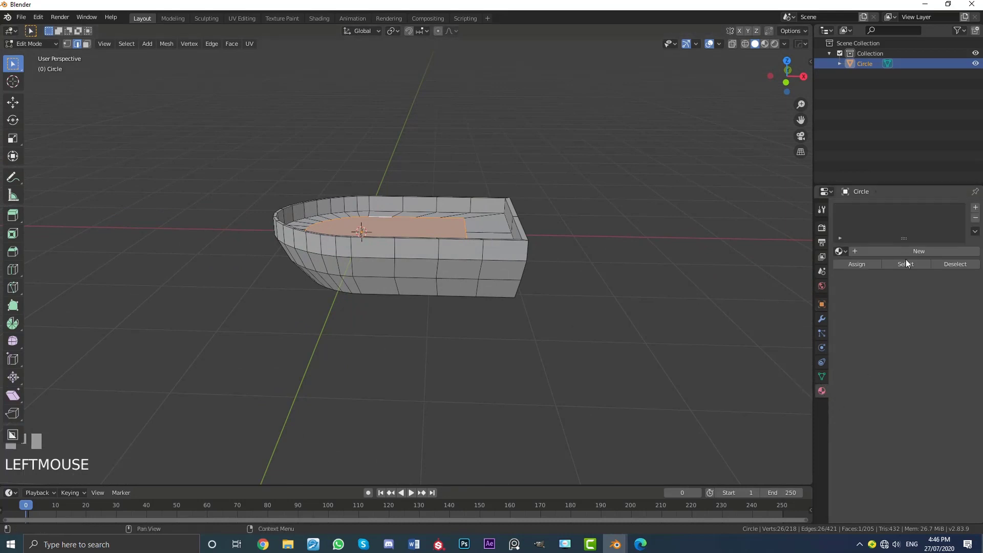
left_click(903, 249)
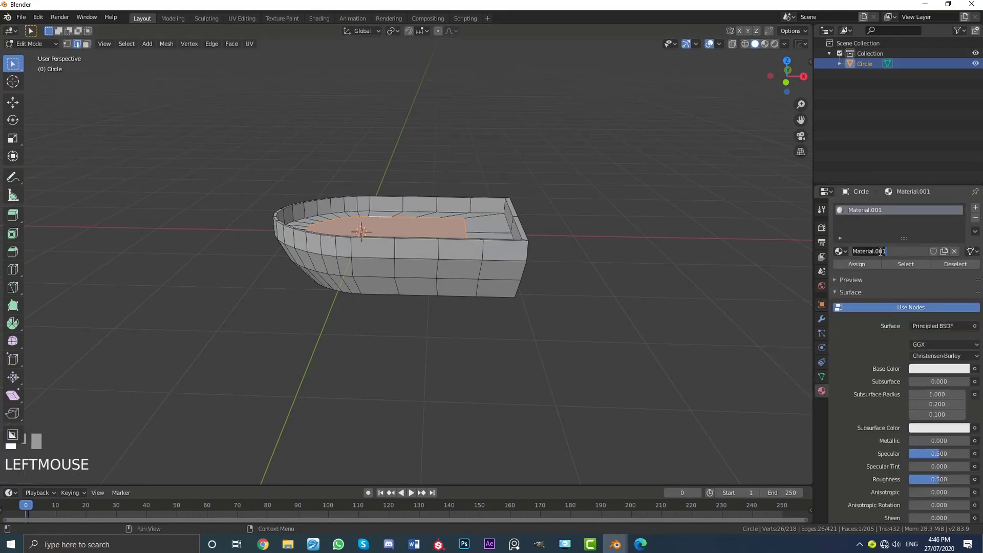
type("boat1")
key("Return")
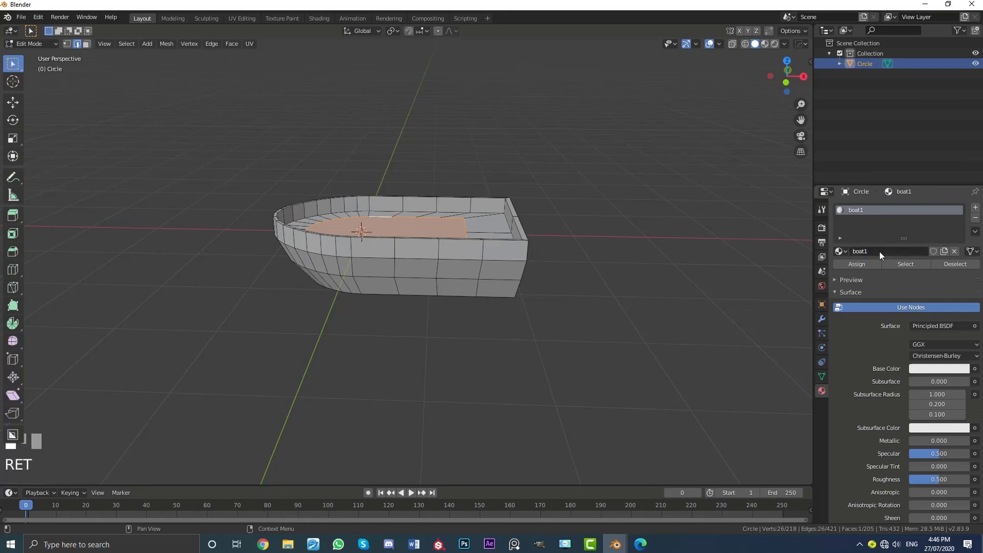
- Set the boat1 material's viewport display color to a light reddish orange with hue 0.047 and saturation 0.502
scroll(850, 284, "down", 1)
left_click(843, 273)
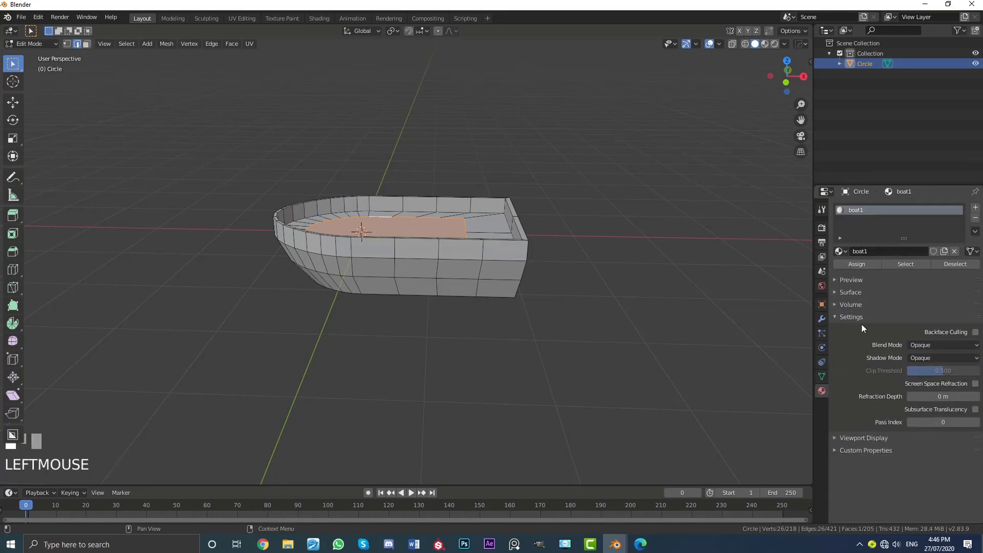
left_click(857, 438)
scroll(872, 438, "down", 1)
left_click(932, 453)
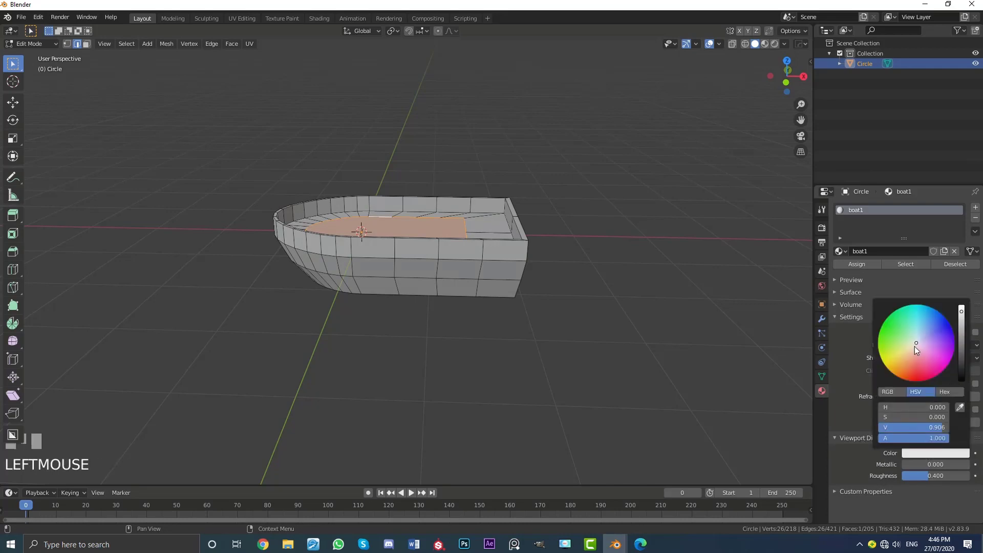
left_click_drag(916, 342, 910, 361)
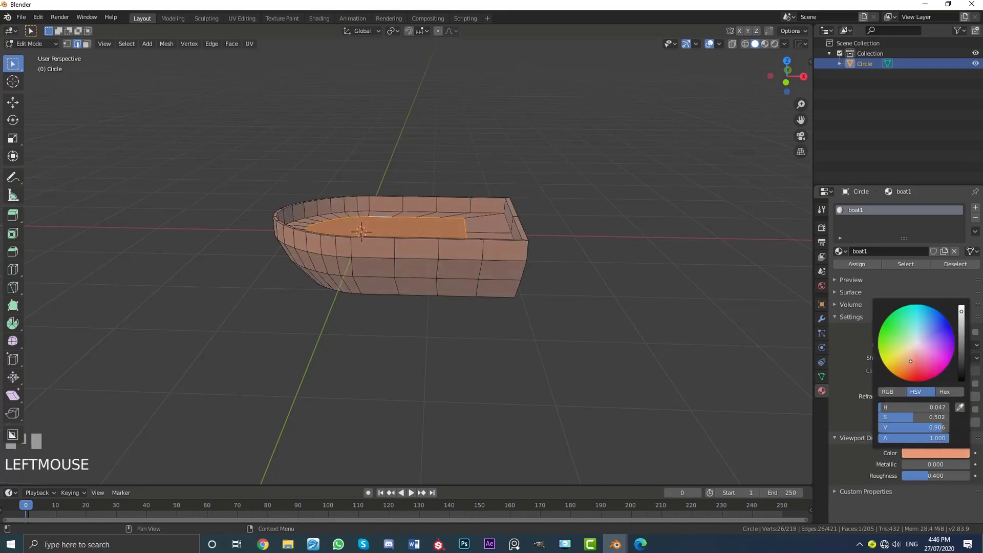
- Grow the selection to the whole deck floor and assign it a new material named deck
middle_click_drag(476, 204, 444, 235)
scroll(451, 235, "up", 4)
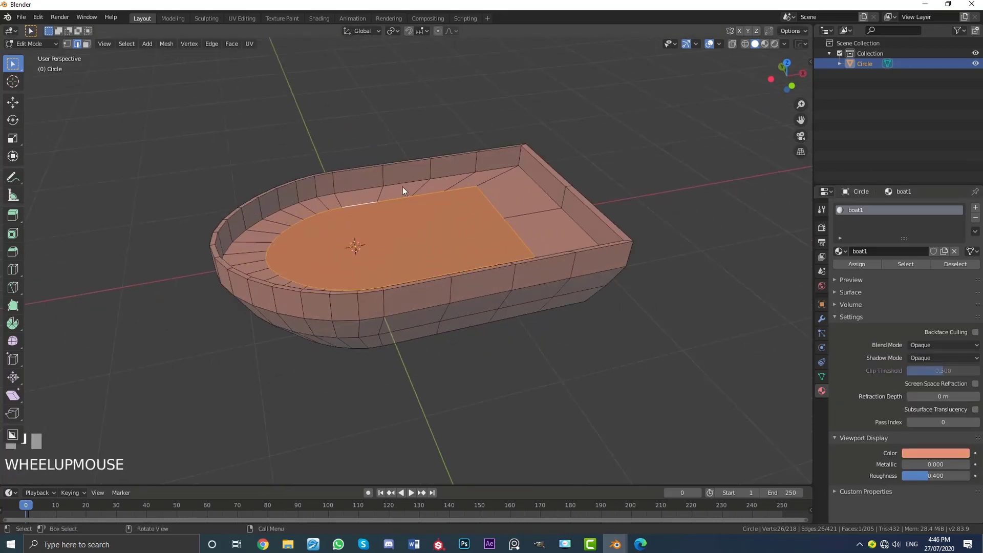
middle_click_drag(403, 186, 451, 214)
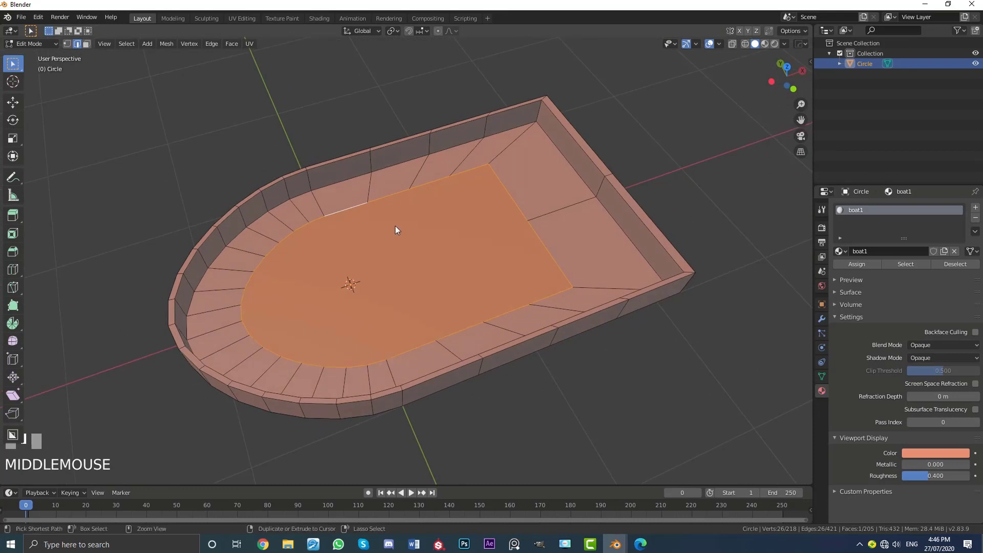
key("ctrl+KP_Add")
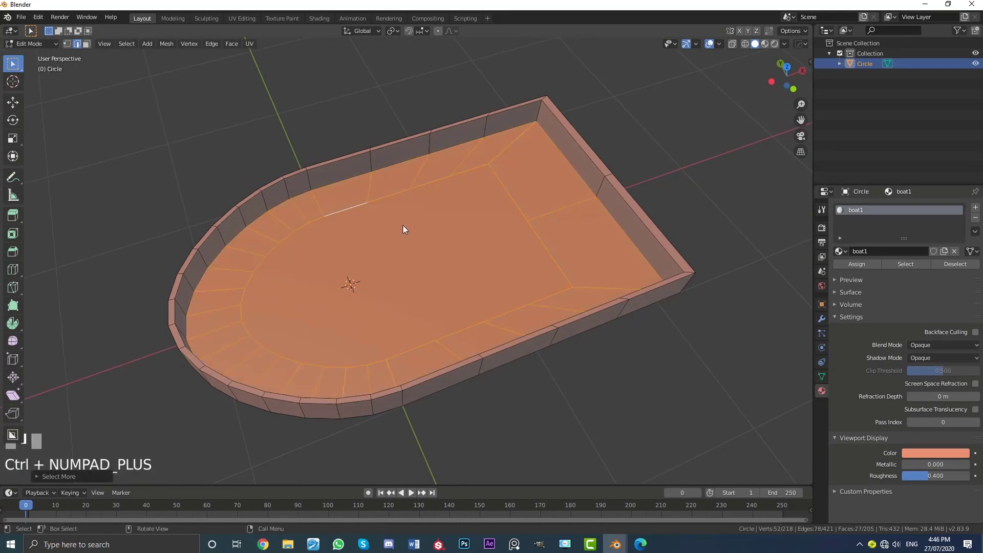
left_click(976, 211)
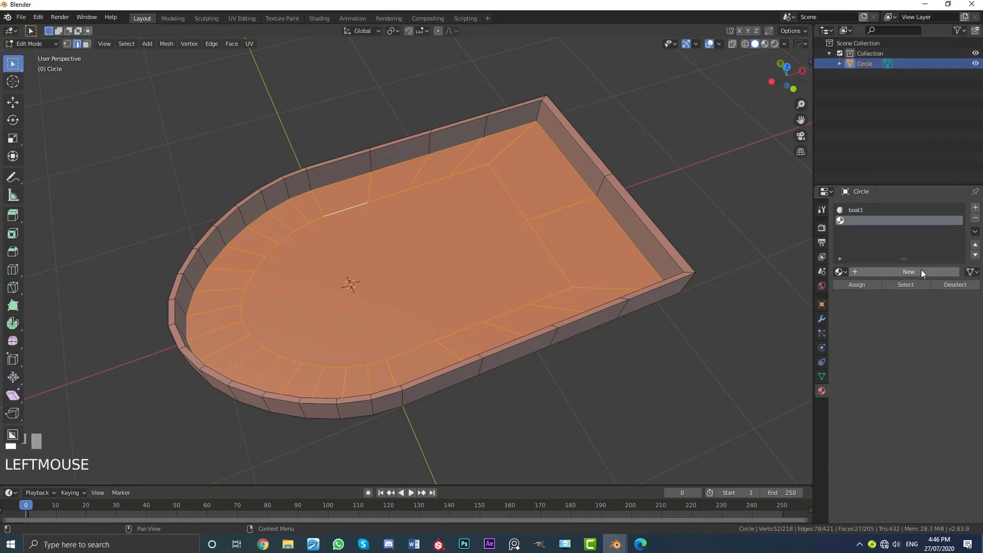
left_click(919, 270)
left_click(862, 285)
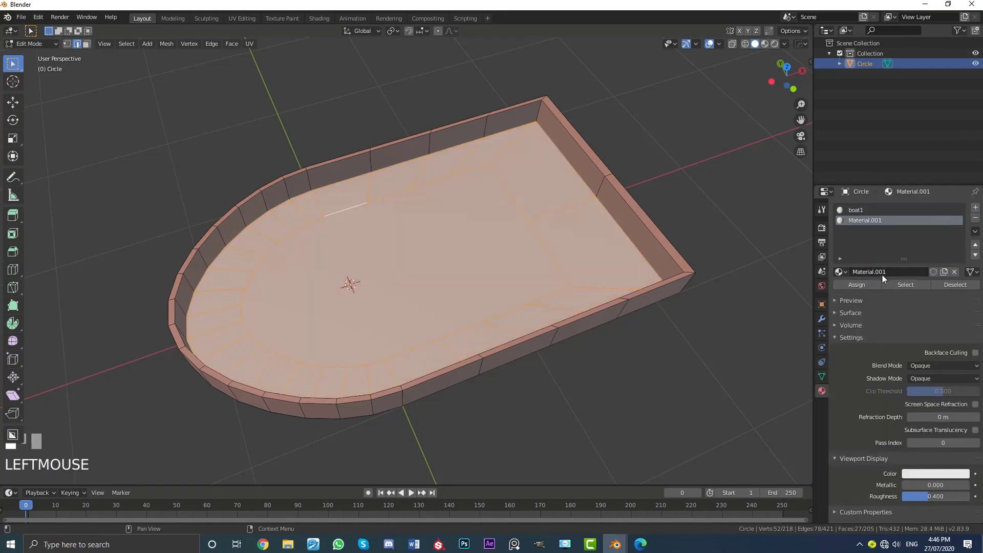
left_click(888, 273)
type("dec")
type("k")
key("Return")
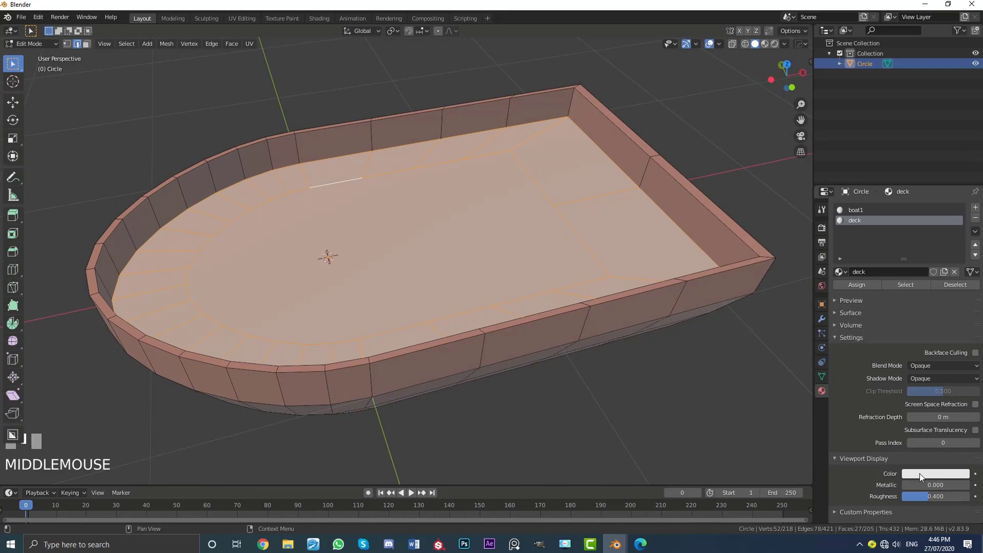
- Set the deck material's viewport display color to a light yellowish orange and clear the selection
left_click(920, 475)
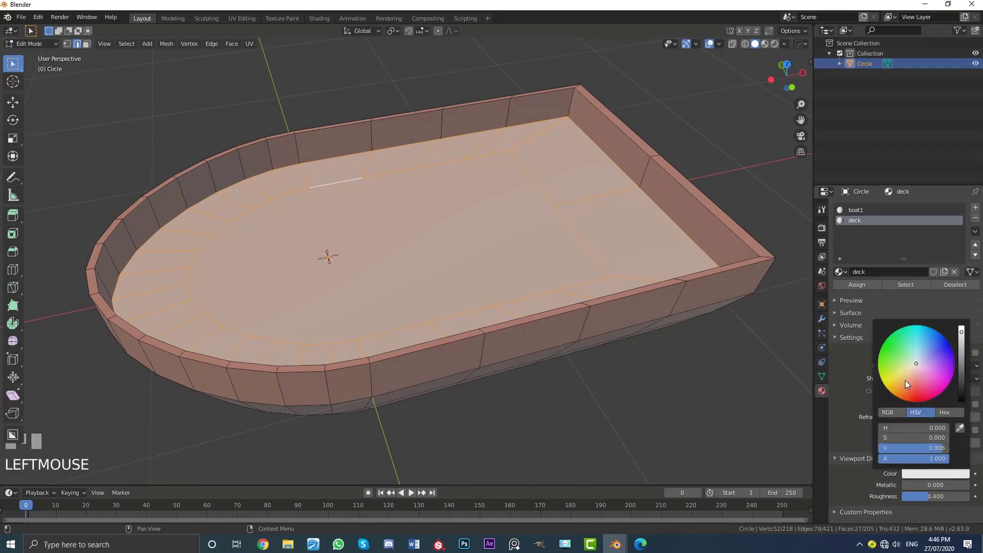
left_click(906, 383)
key("alt+a")
- In face select mode, select the loop of inner wall faces around the deck
scroll(176, 246, "down", 3)
middle_click_drag(175, 246, 409, 235)
scroll(409, 235, "up", 3)
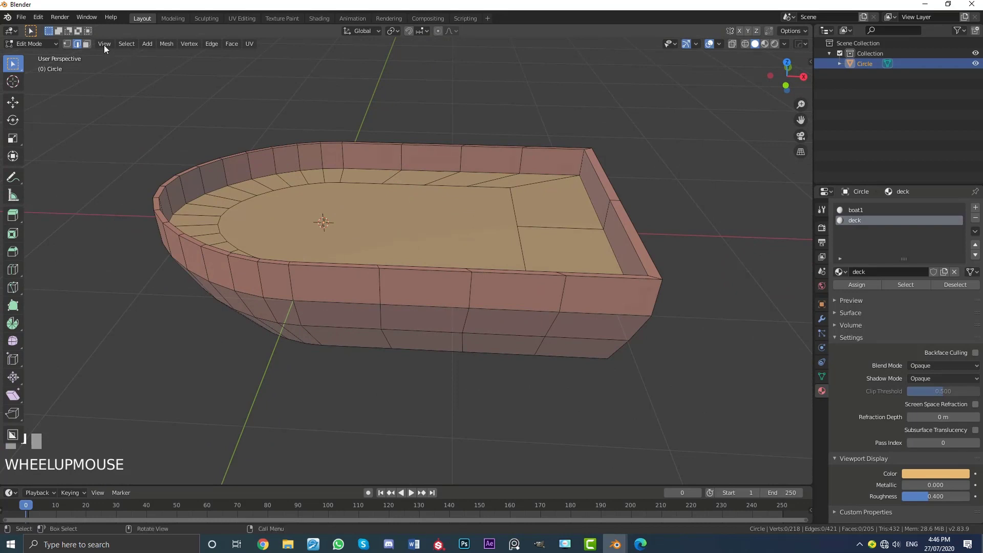
left_click(87, 44)
scroll(410, 278, "up", 5)
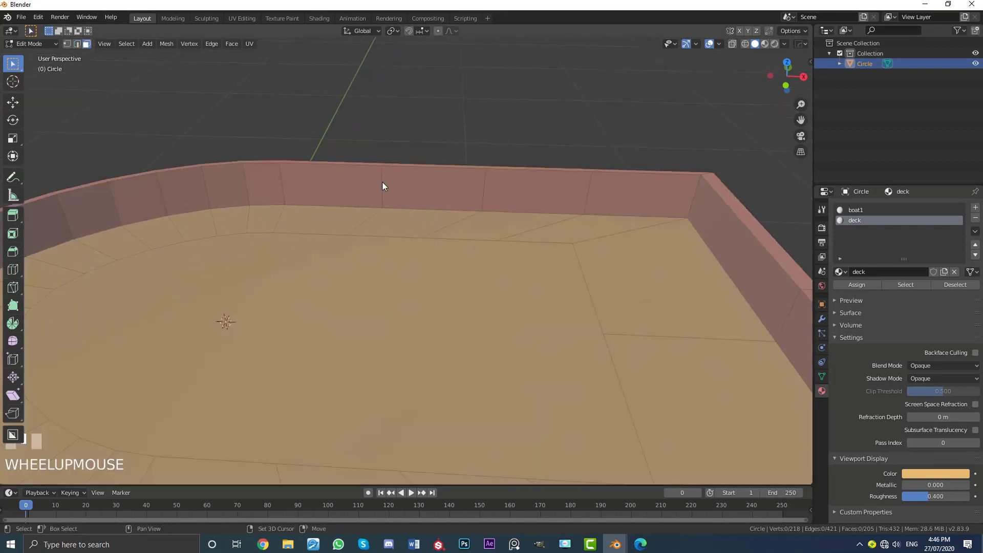
left_click(381, 186, "alt+shift")
scroll(553, 211, "down", 5)
middle_click_drag(553, 211, 446, 246)
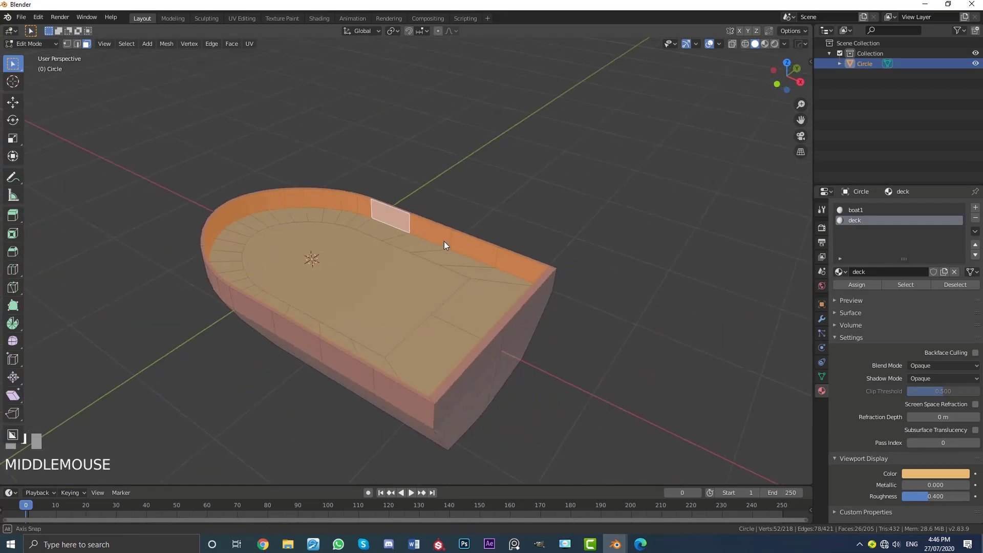
- Assign a new material named inner to the selected inner wall faces
left_click(976, 209)
left_click(898, 272)
left_click(866, 285)
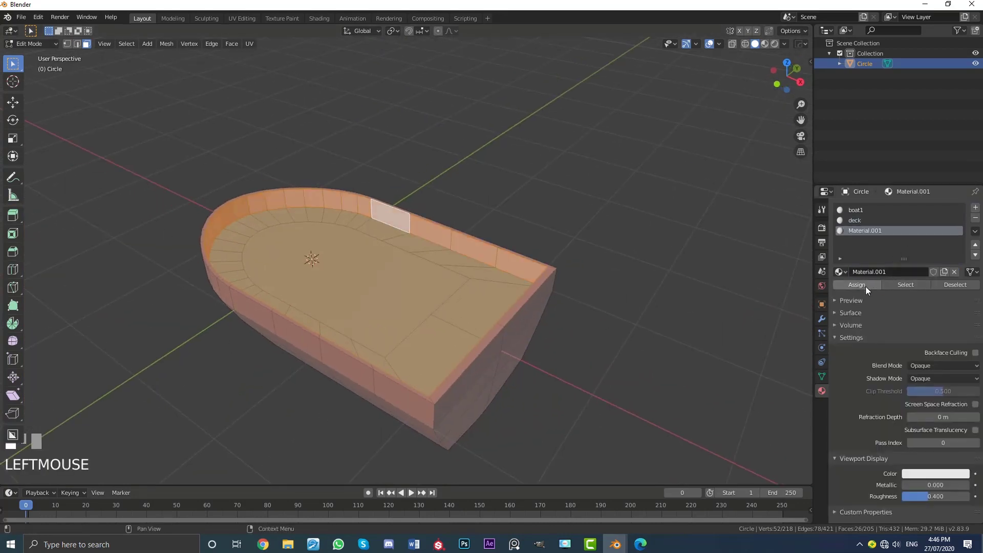
double_click(891, 272)
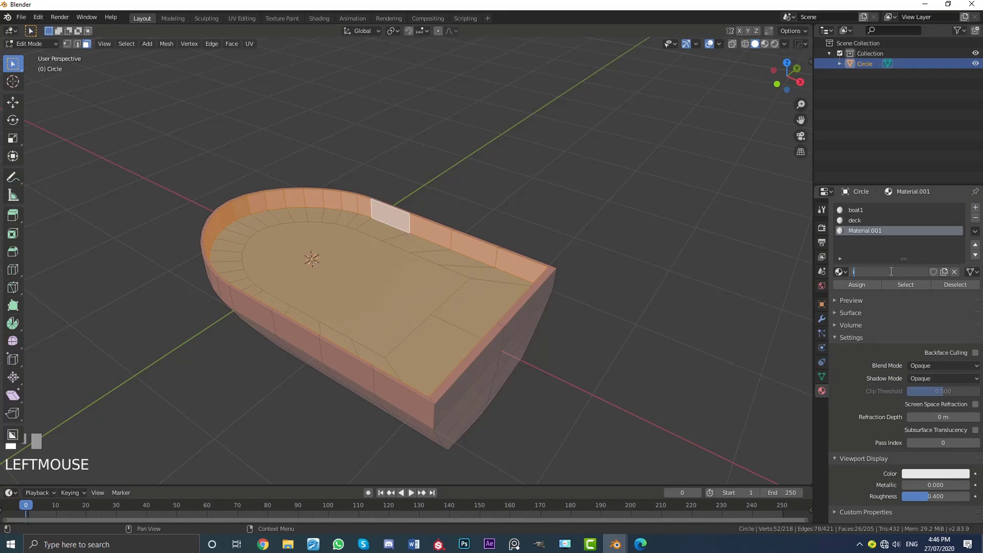
type("inner")
key("Return")
- Return to object mode and add a Triangulate modifier to the boat
middle_click_drag(293, 242, 487, 237)
key("Tab")
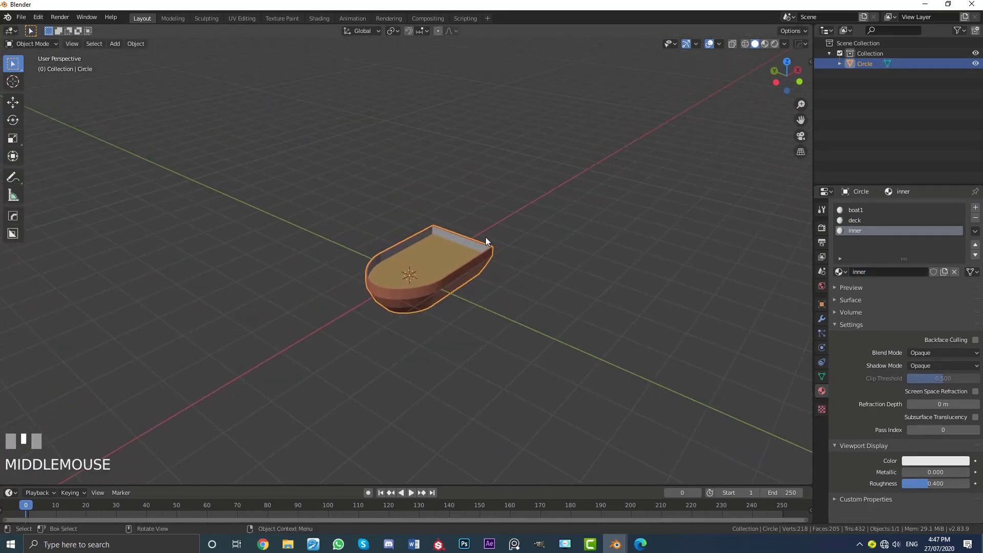
scroll(496, 241, "up", 2)
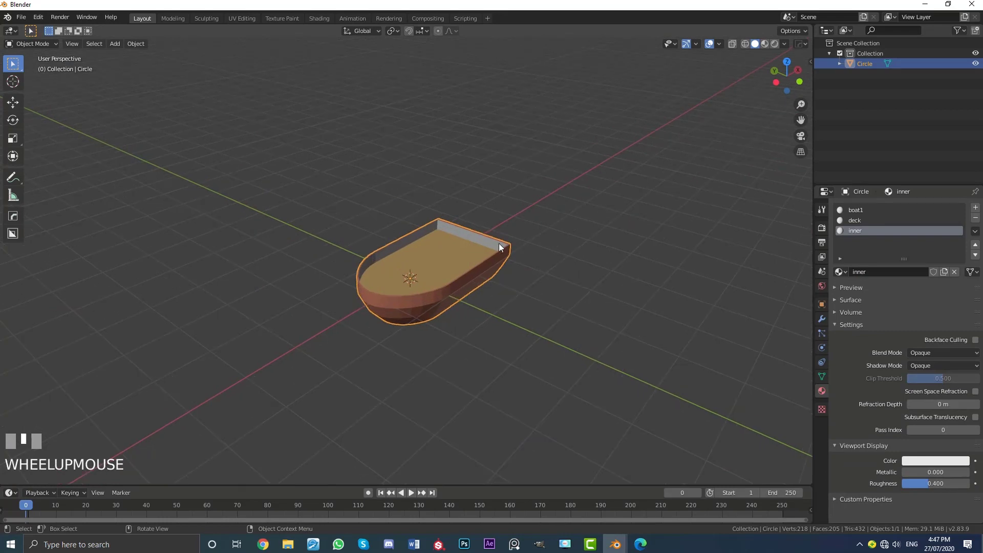
left_click(822, 318)
left_click(853, 207)
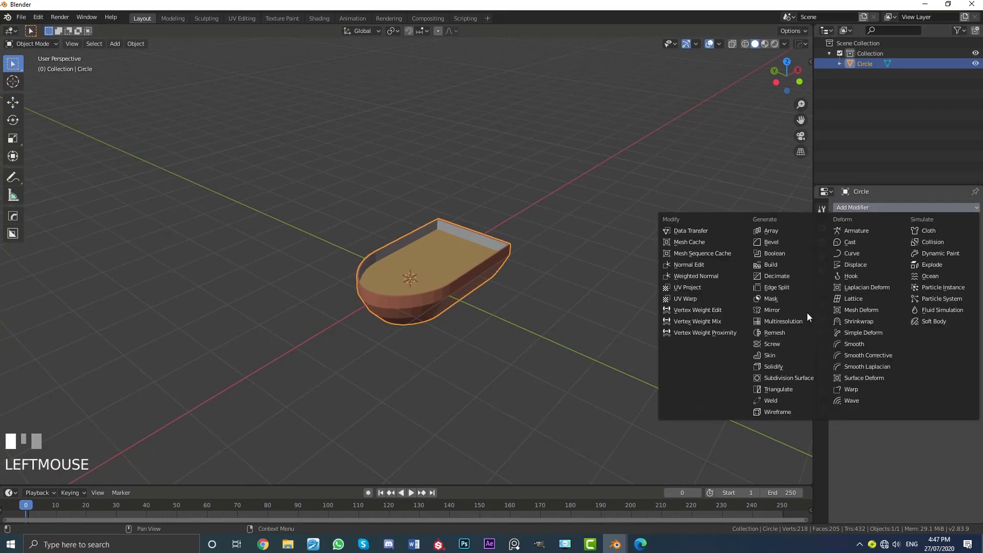
left_click(794, 389)
scroll(526, 312, "up", 3)
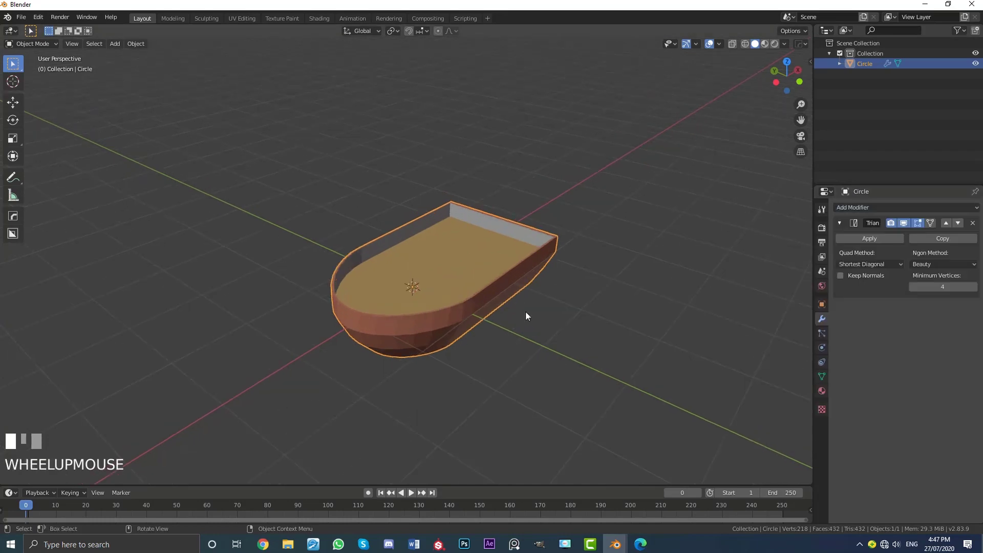
- Add a Displace modifier to the boat and give it a new texture of type Clouds
left_click(840, 224)
left_click(862, 208)
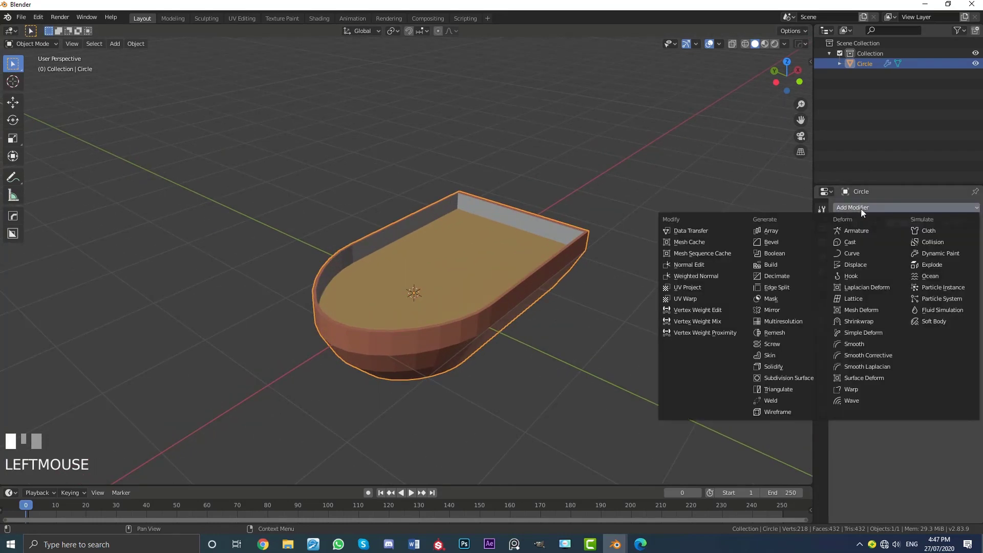
left_click(861, 264)
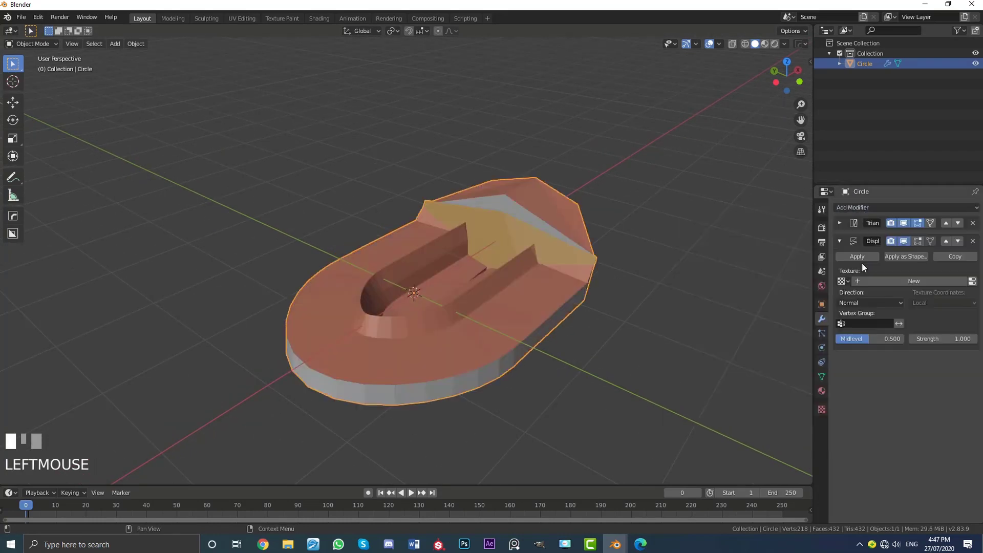
left_click(822, 410)
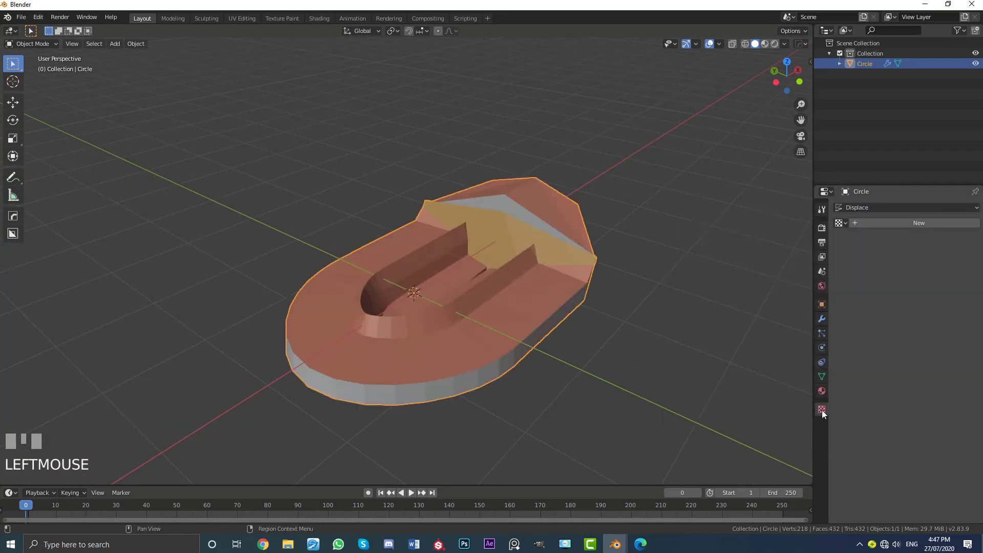
left_click(881, 223)
left_click(894, 239)
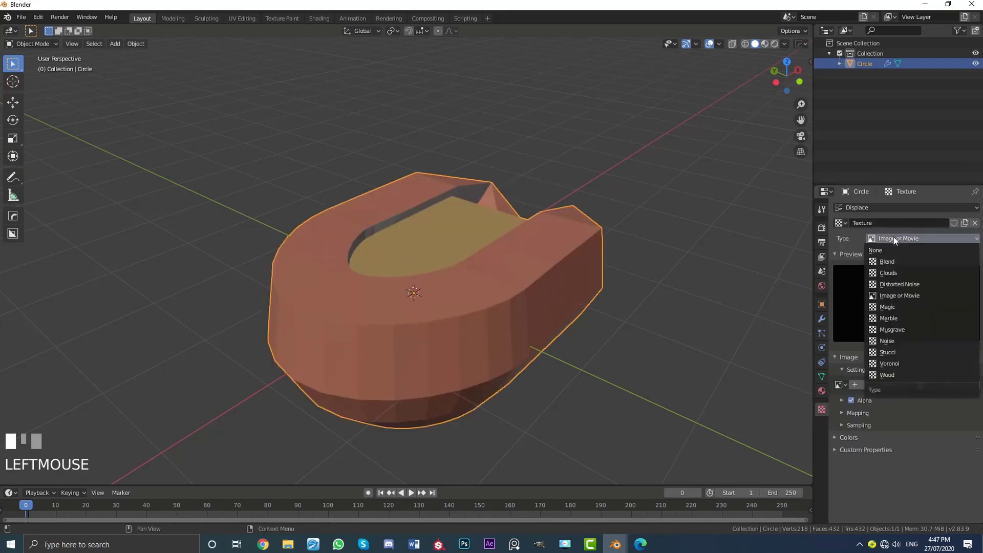
left_click(889, 272)
scroll(468, 303, "up", 1)
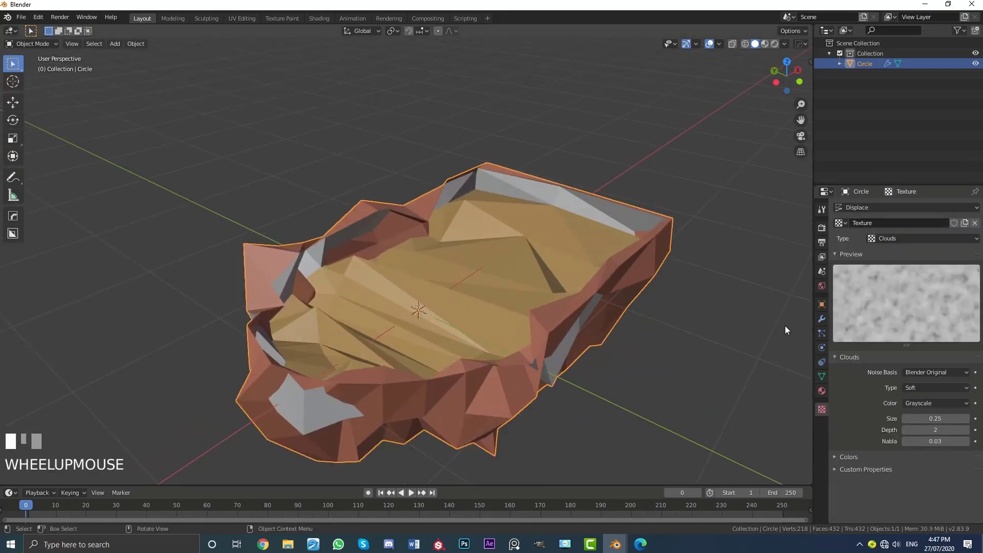
- Set the Displace modifier's strength to 0.050 and inspect the boat from several sides
left_click(822, 320)
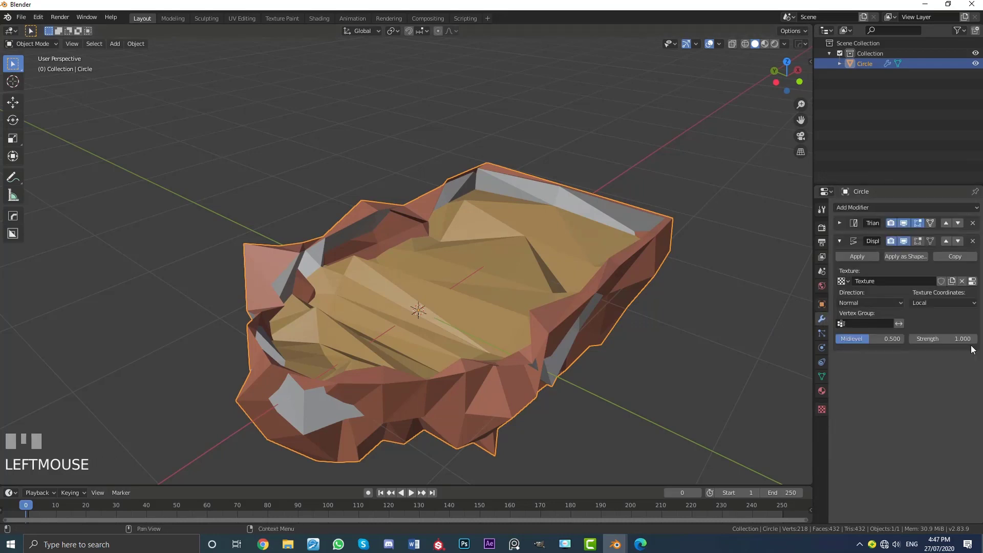
left_click_drag(942, 339, 914, 339)
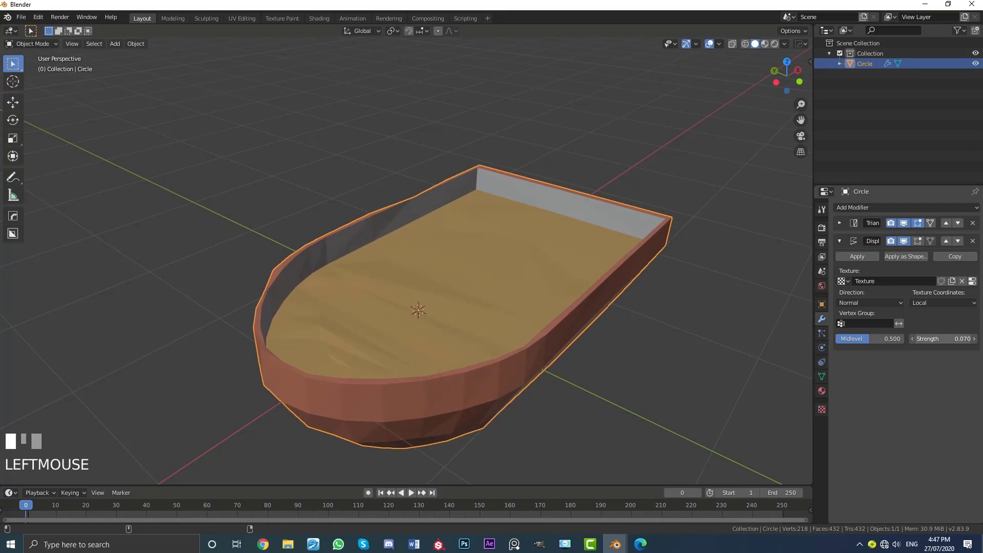
left_click_drag(944, 339, 938, 339)
mouse_move(686, 323)
middle_mouse_down()
mouse_move(601, 323)
mouse_move(533, 340)
mouse_move(415, 320)
mouse_move(450, 251)
mouse_move(588, 307)
mouse_move(634, 364)
mouse_move(678, 341)
middle_mouse_up()
scroll(597, 266, "down", 2)
middle_click_drag(598, 266, 476, 296)
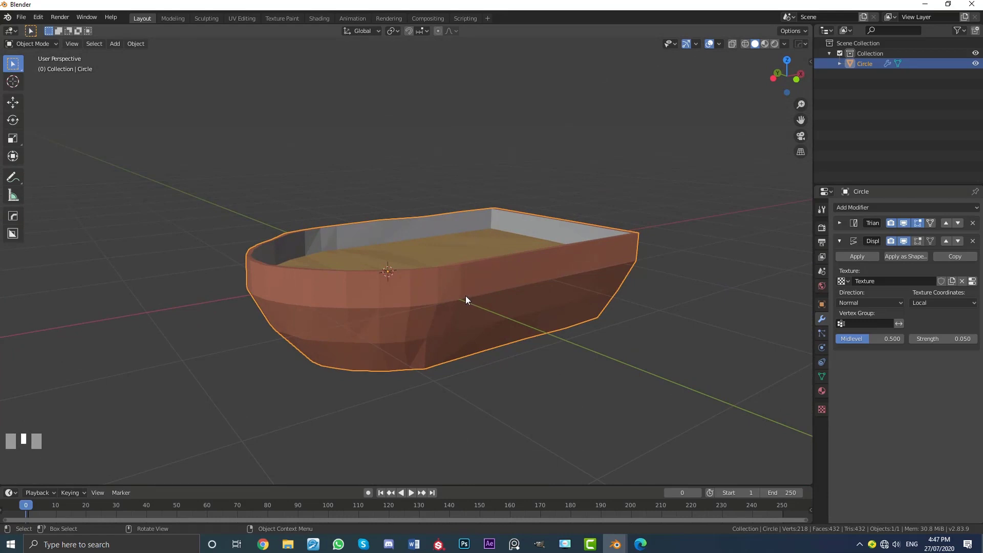
middle_click_drag(476, 295, 439, 257)
scroll(406, 342, "up", 3)
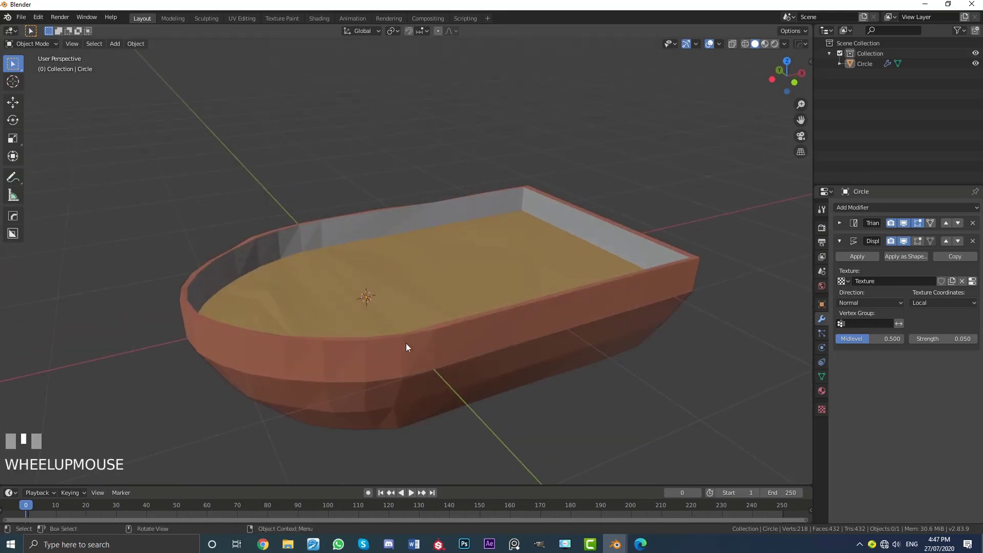
- Edit the boat in vertex select mode and select only the outer rim vertex where the curved bow meets the straight side
left_click(367, 359)
key("Tab")
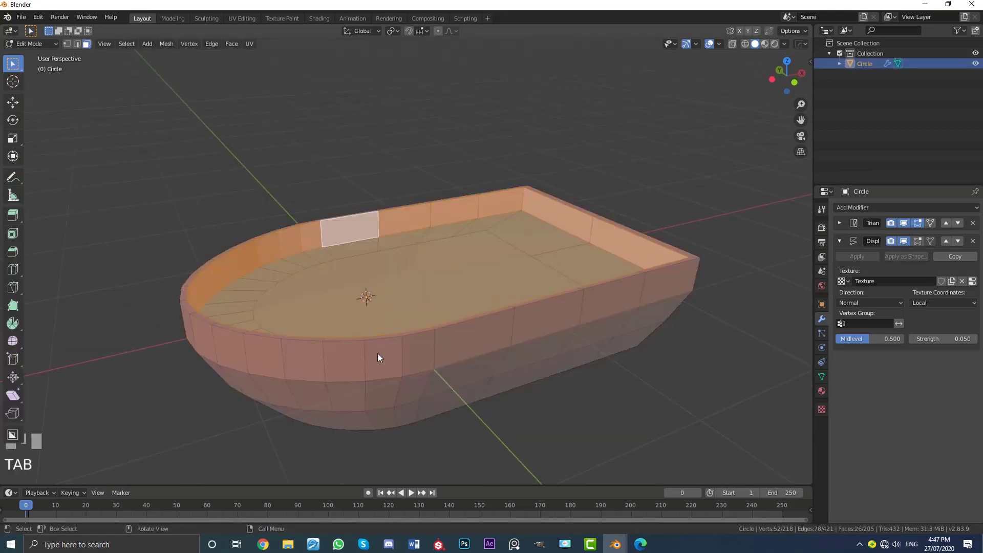
middle_click_drag(379, 359, 391, 337, "shift")
left_click(66, 44)
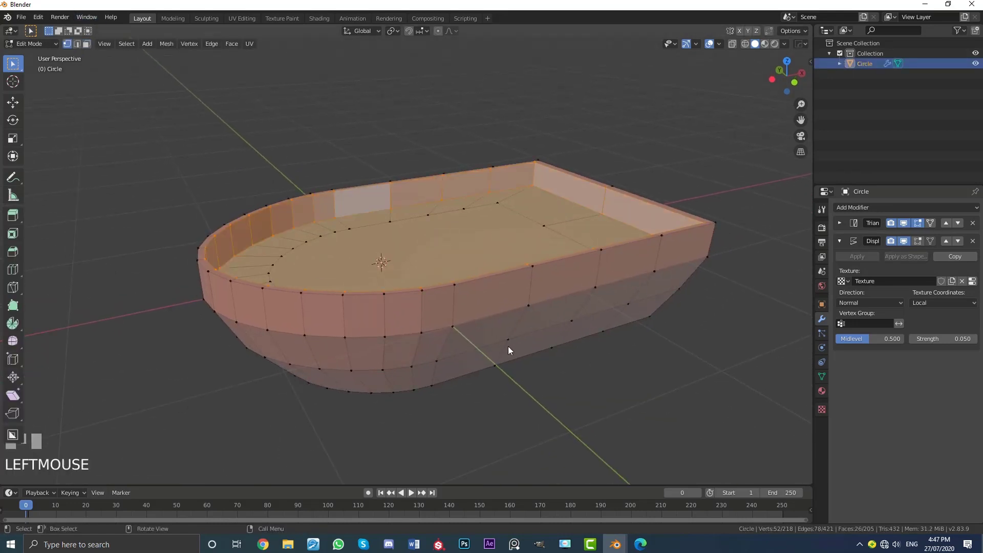
key("alt+a")
left_click(452, 285)
middle_click_drag(398, 292, 109, 61)
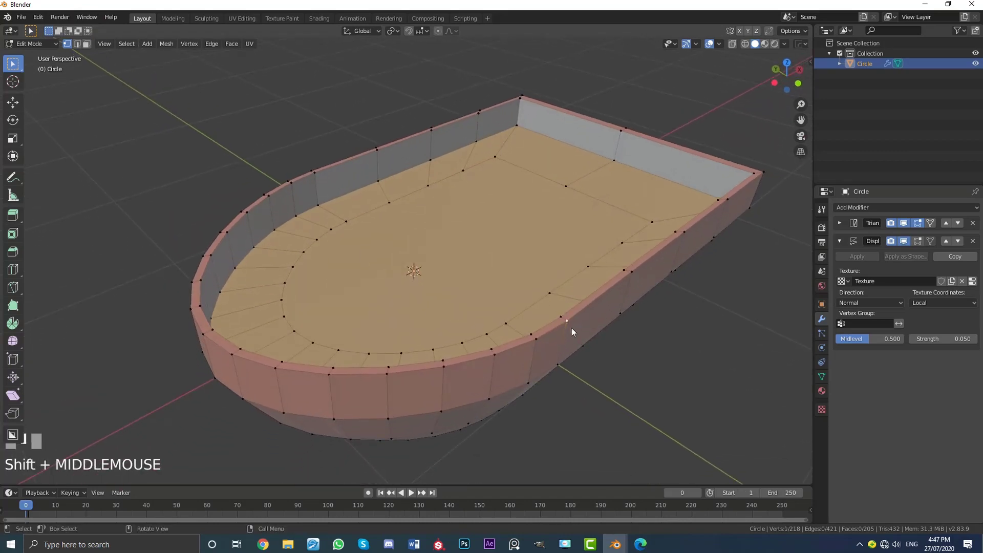
middle_click_drag(226, 343, 263, 349)
middle_click_drag(309, 175, 336, 193)
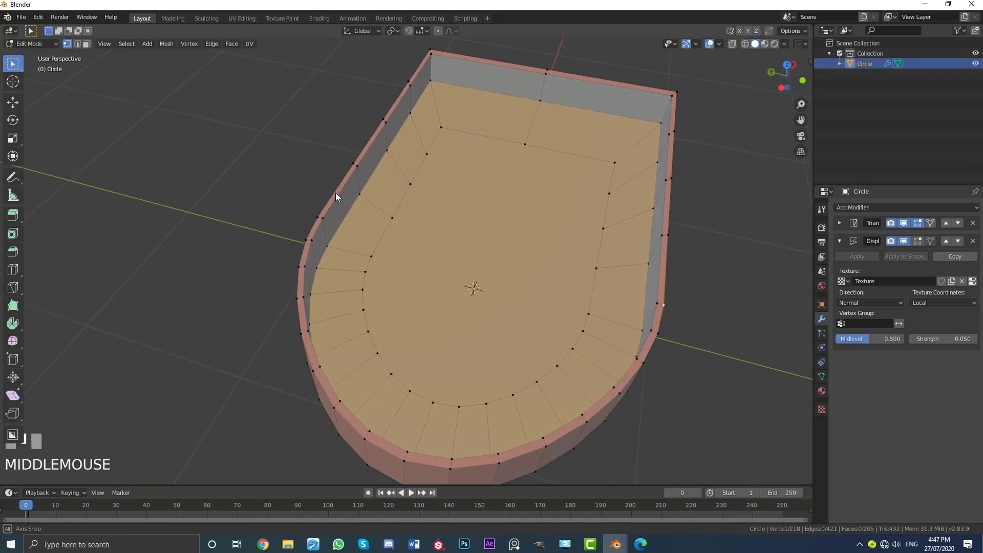
left_click(317, 217, "ctrl+shift")
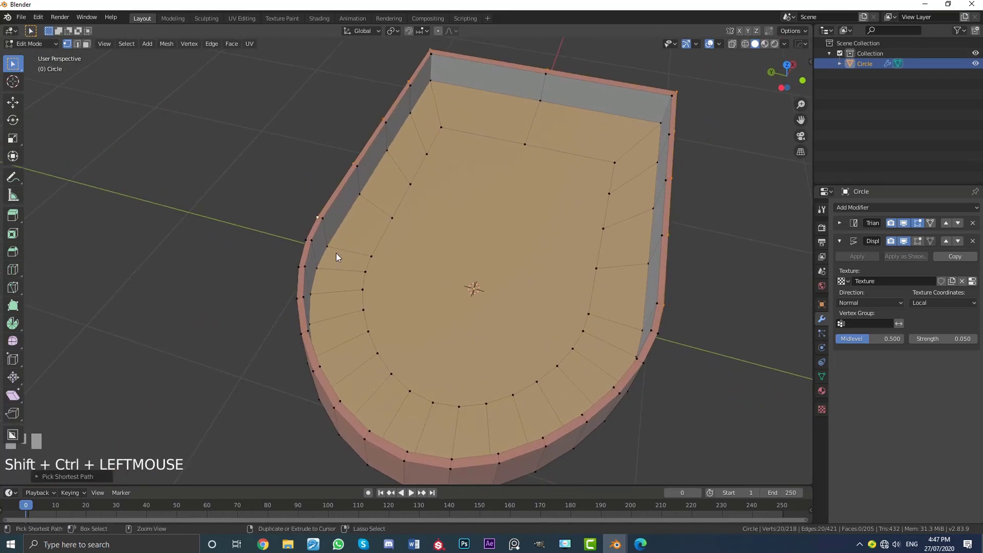
key("ctrl+z")
- Extend the selection by shortest path along the outer rim, around the bow to the matching vertex on the opposite side
middle_click_drag(369, 264, 588, 329)
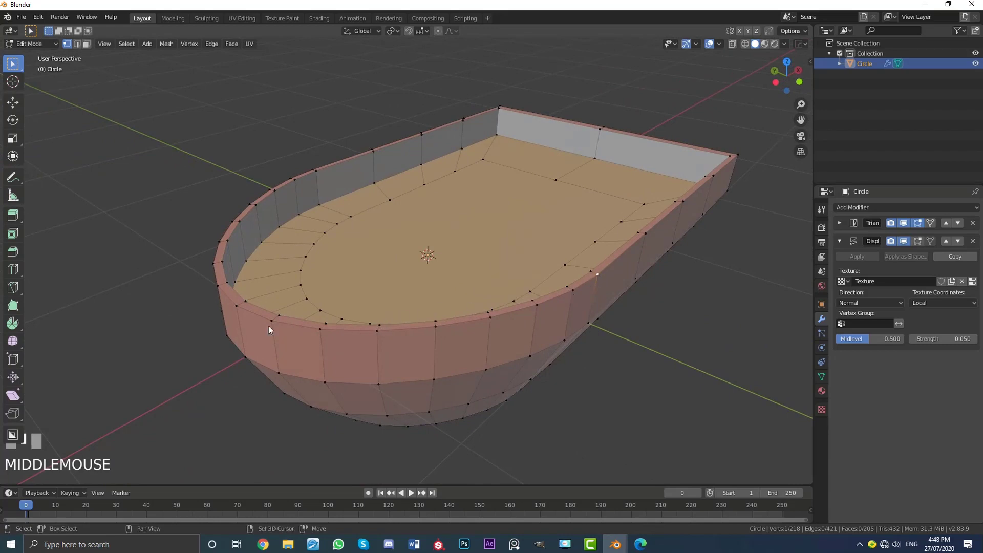
left_click(237, 306, "ctrl+shift")
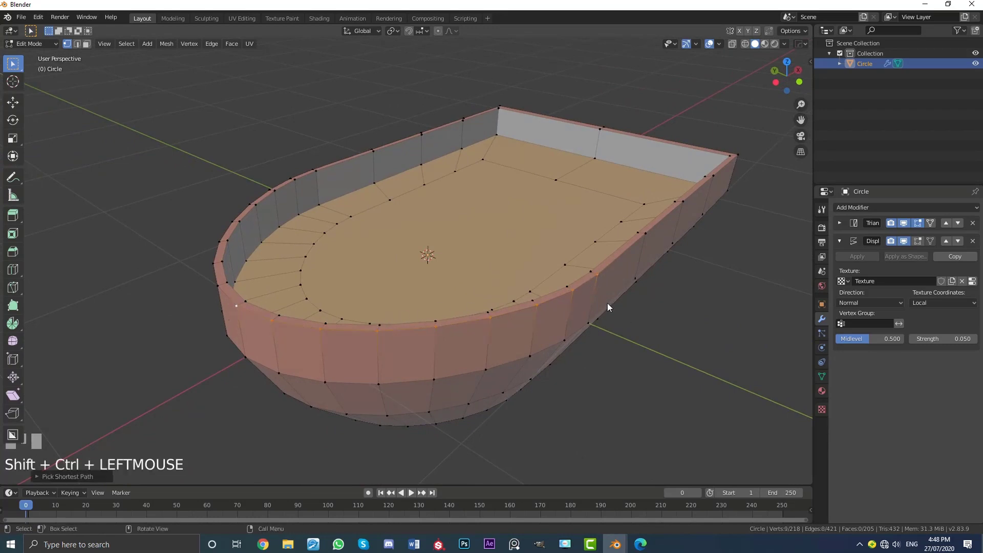
middle_click_drag(250, 317, 691, 260)
left_click(404, 244, "ctrl+shift")
middle_click_drag(315, 356, 423, 309)
middle_click_drag(628, 336, 515, 321)
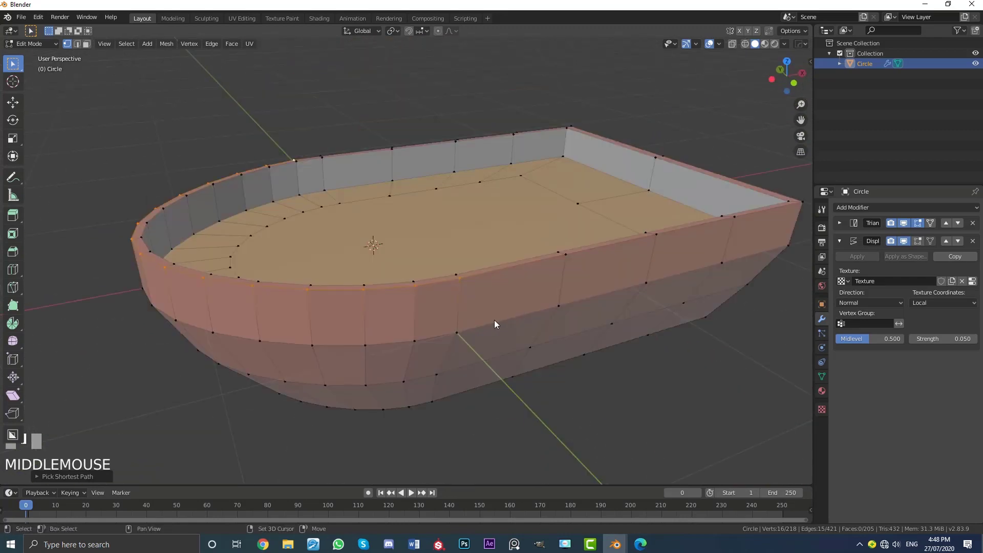
- Duplicate the selected bow rim edges in place and extrude the copy upward as a railing wall
key("shift+d")
right_click(462, 313)
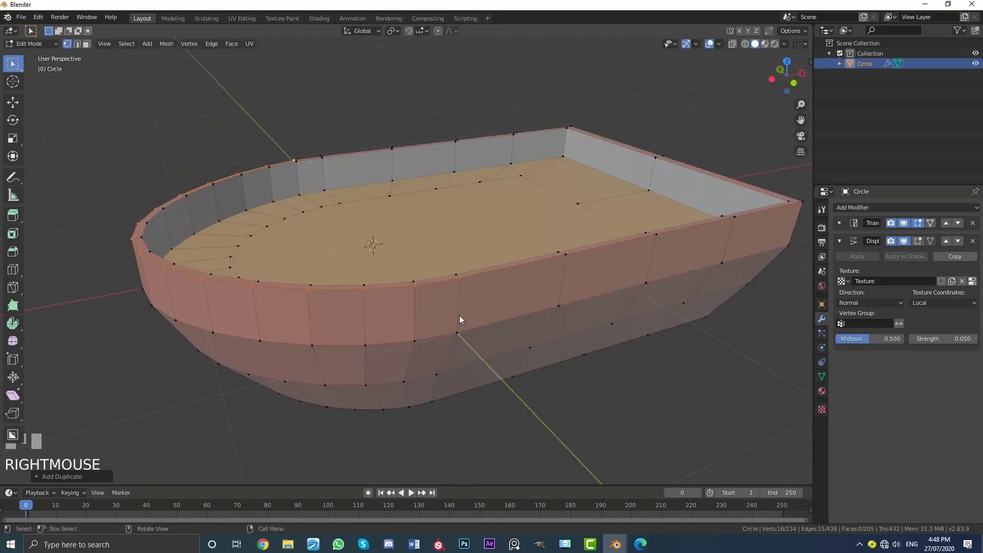
key("e")
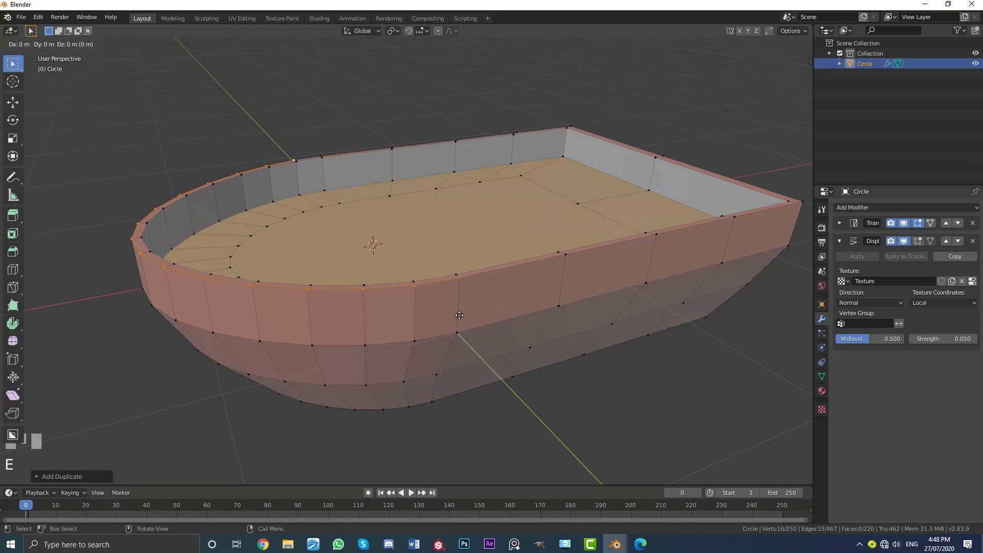
left_click(468, 250)
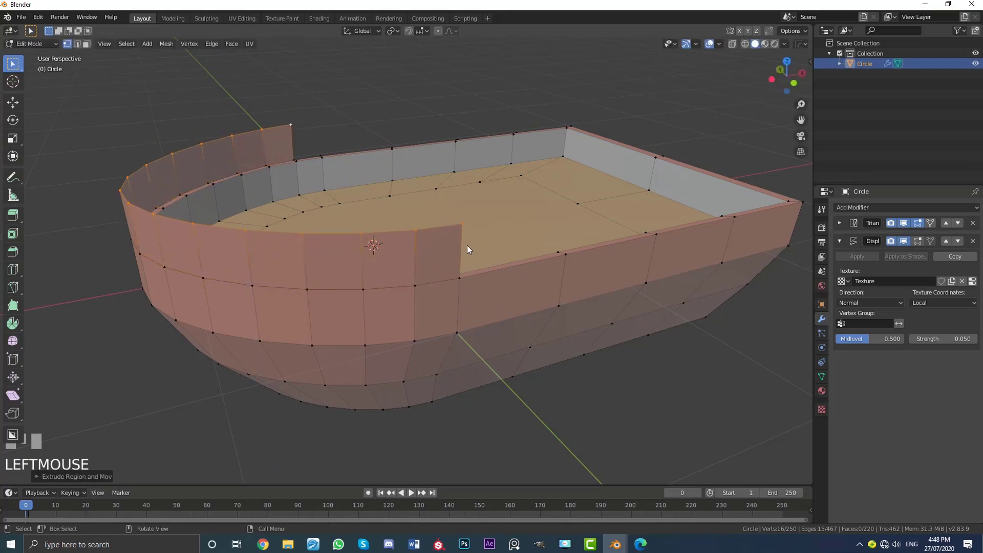
- Slide the near upper end vertex of the railing wall partway down its vertical edge to slope the end
left_click(466, 224)
middle_click_drag(466, 225, 486, 245)
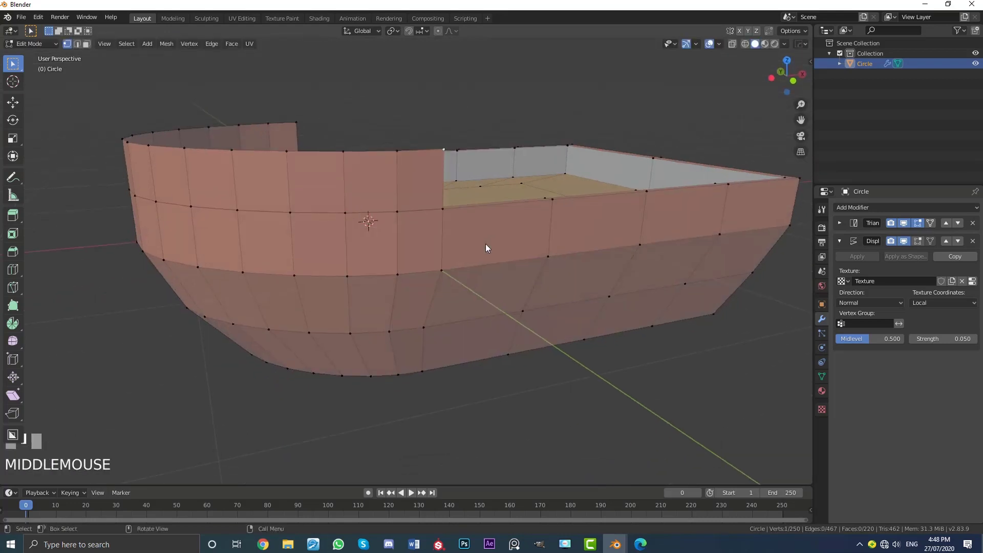
key("g")
key("g")
left_click(489, 276)
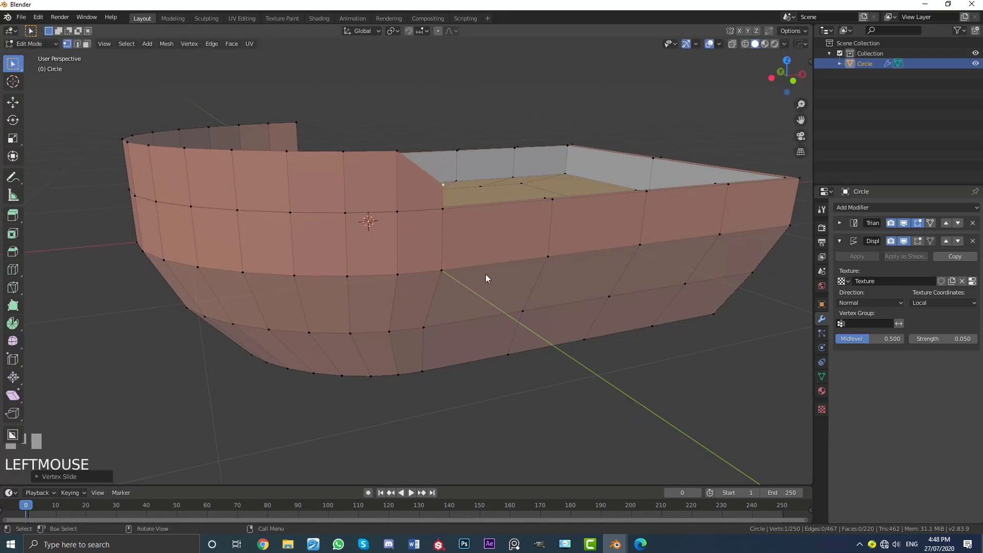
middle_click_drag(486, 275, 451, 251)
- Select the whole linked railing wall, separate it into its own object and return to object mode
left_click(413, 219)
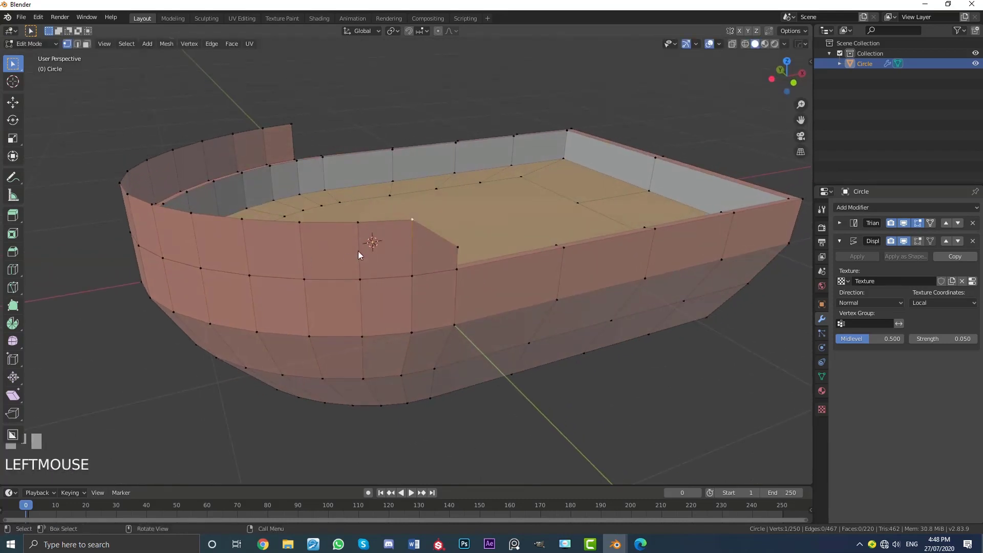
key("l")
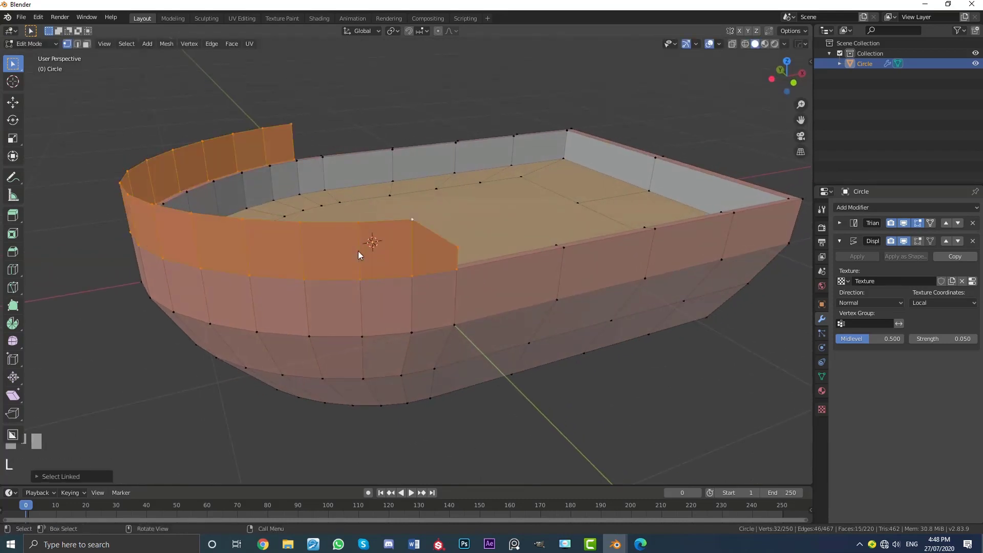
key("g")
right_click(381, 148)
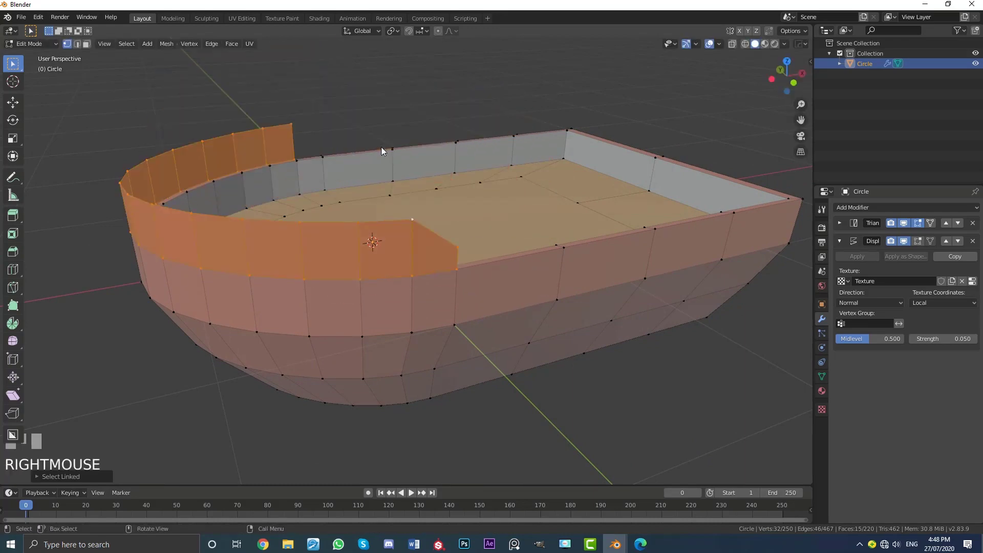
key("p")
left_click(340, 147)
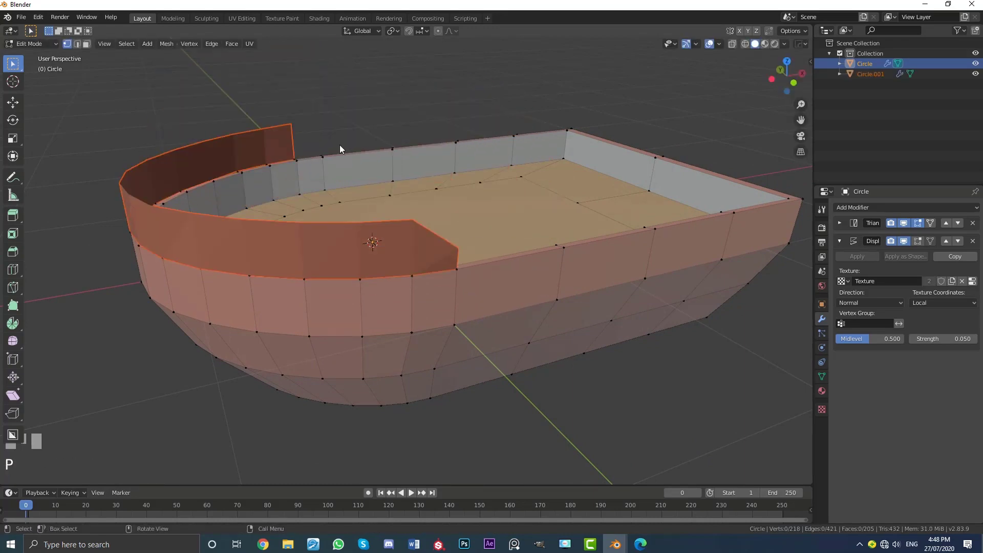
key("Tab")
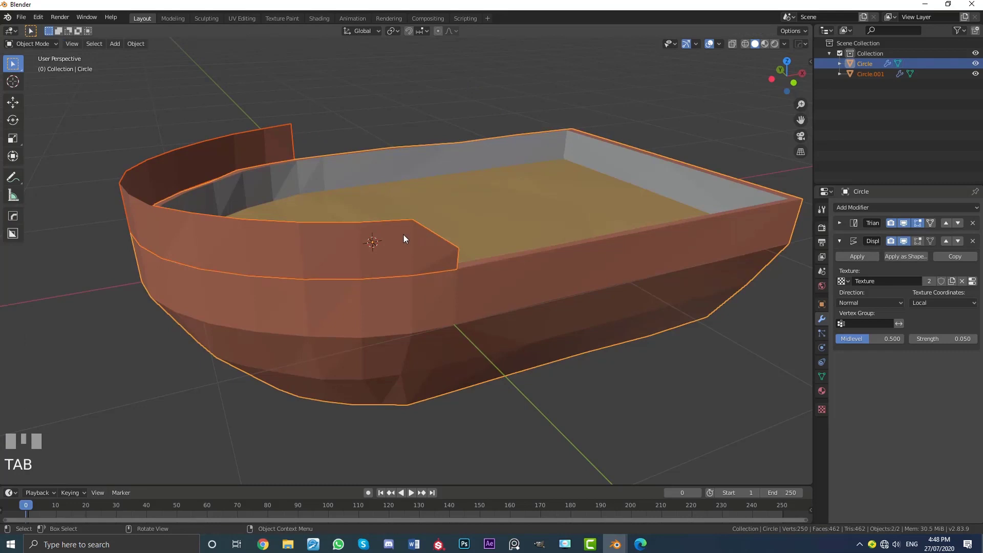
- Remove all three material slots from the separated railing object and give it a new material named railing
left_click(349, 268)
left_click(822, 391)
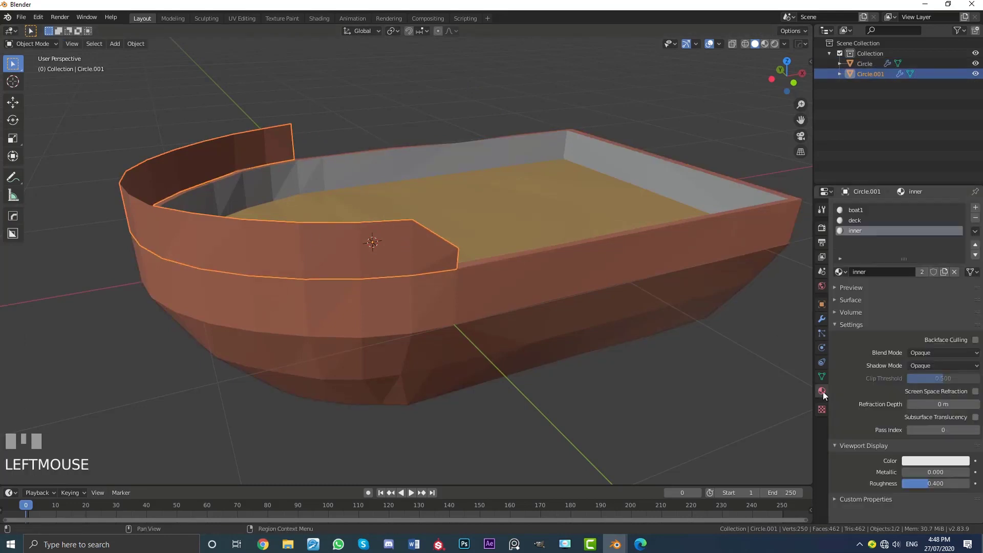
left_click(976, 217)
left_click(977, 217)
left_click(976, 218)
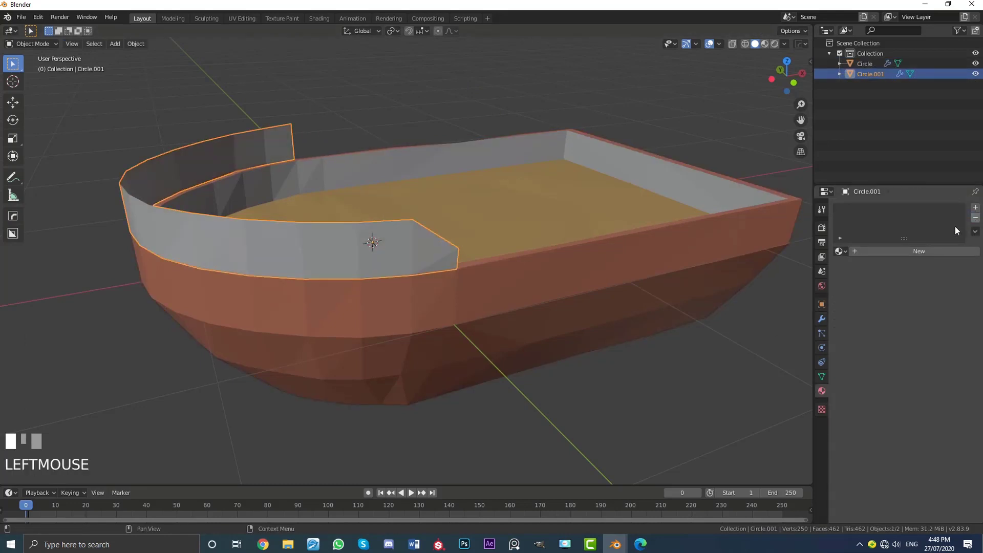
left_click(917, 251)
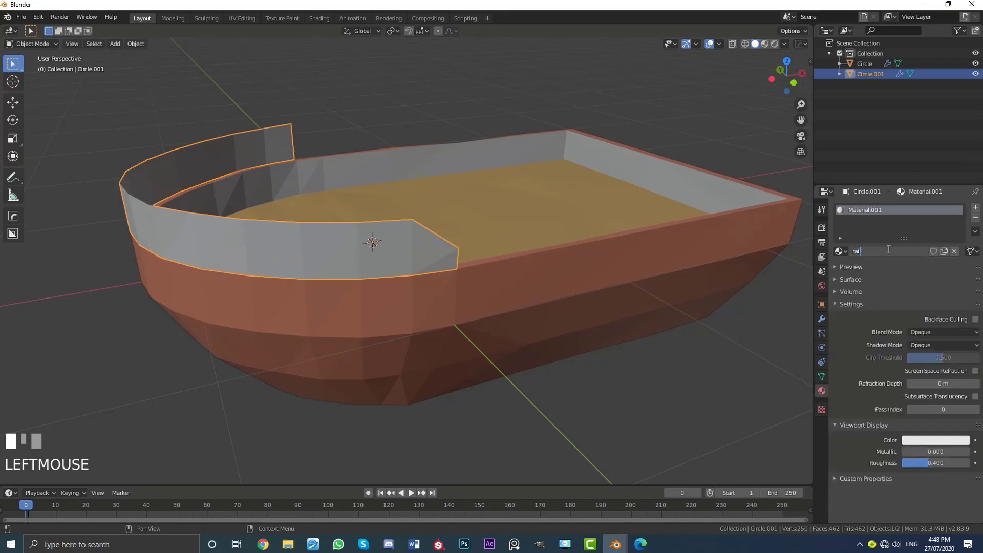
key("Return")
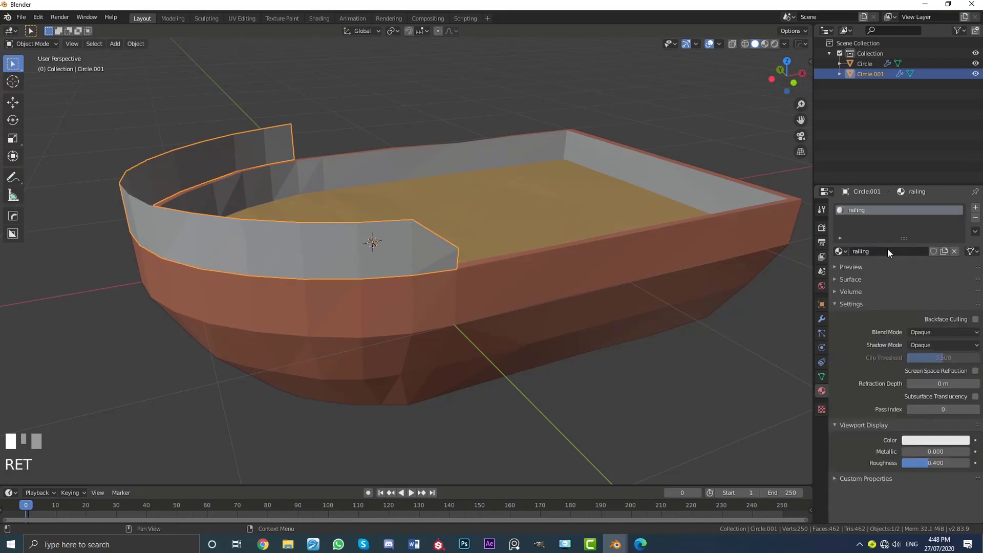
- Darken the railing material's viewport display colour to near-black with a value of 0.233
left_click(930, 441)
left_click(961, 359)
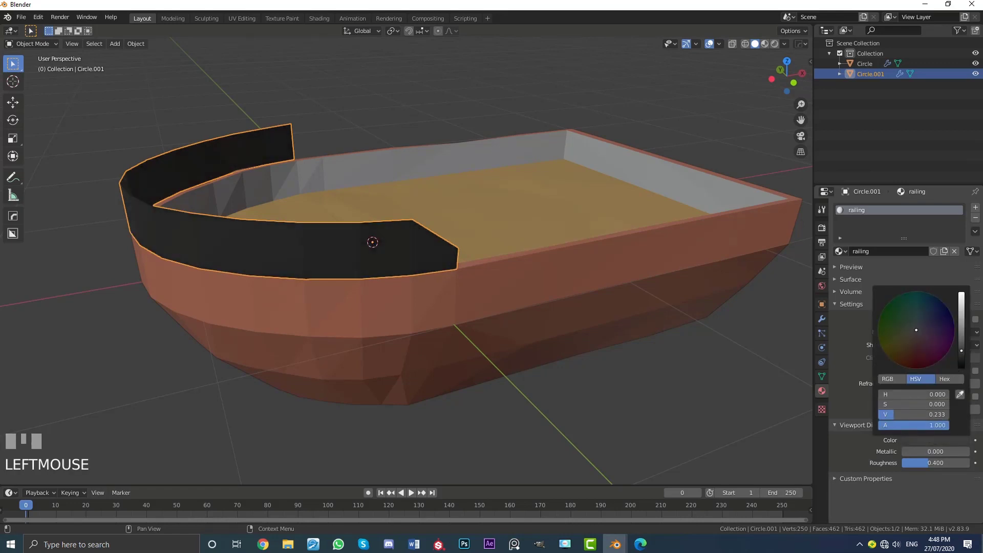
- Add a Wireframe modifier to the railing and remove its Triangulate modifier
left_click(822, 319)
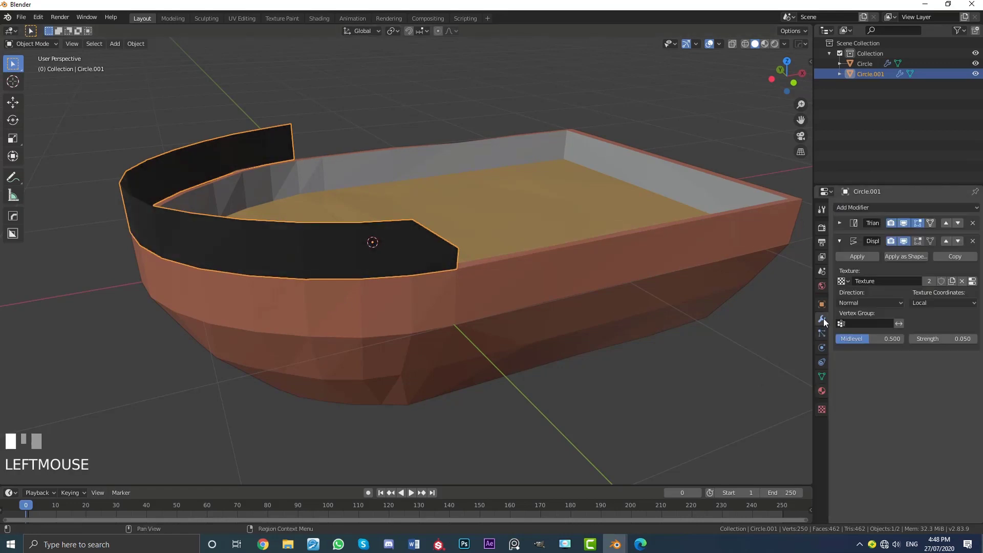
left_click(842, 241)
left_click(845, 208)
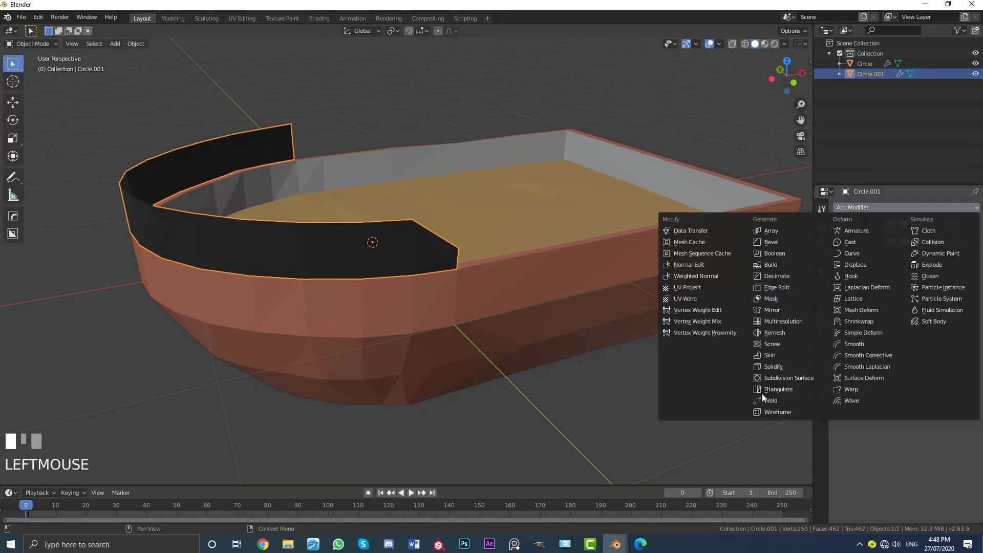
left_click(778, 412)
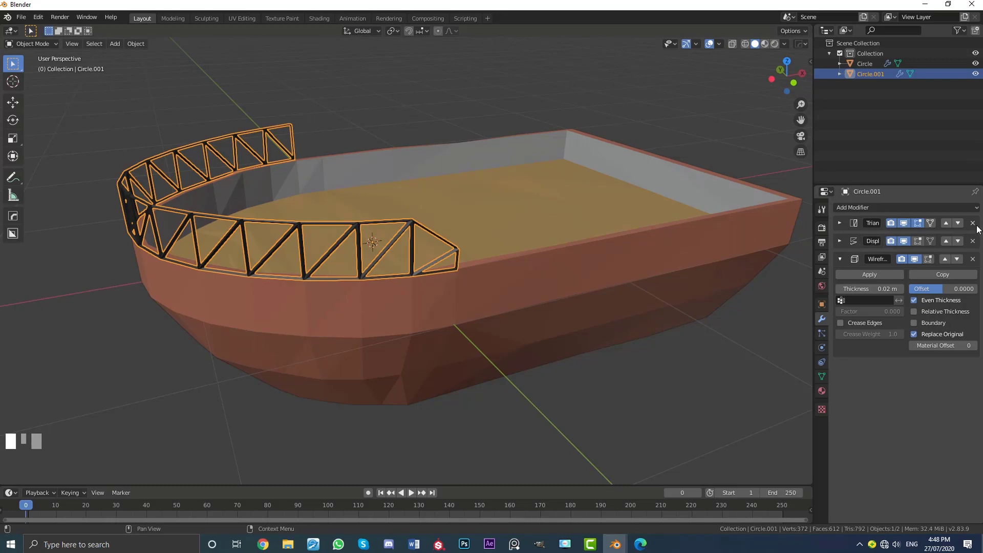
left_click(840, 223)
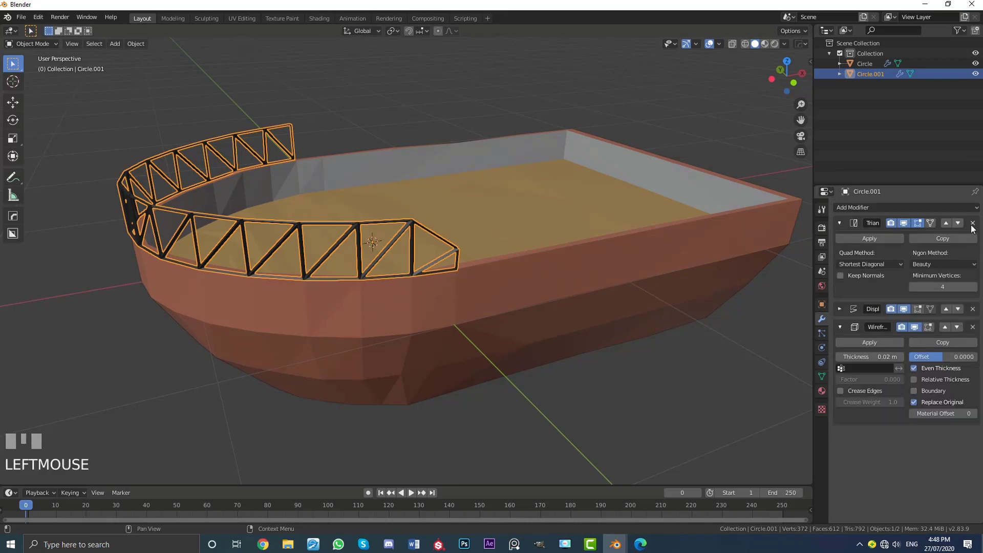
left_click(974, 223)
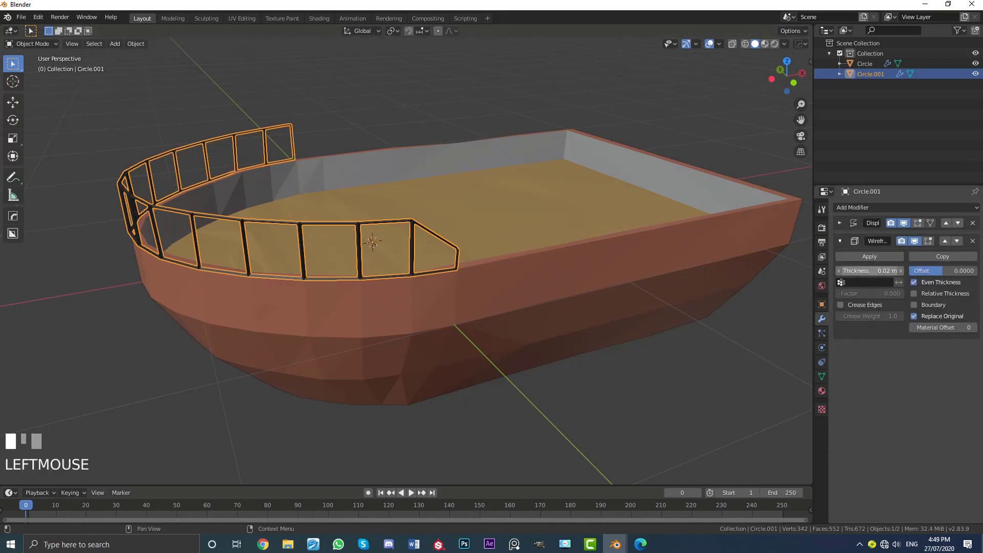
- Set the railing's wireframe thickness to 0.026 m and check it against the whole boat
mouse_move(870, 271)
left_mouse_down()
mouse_move(902, 271)
mouse_move(872, 271)
mouse_move(883, 271)
left_mouse_up()
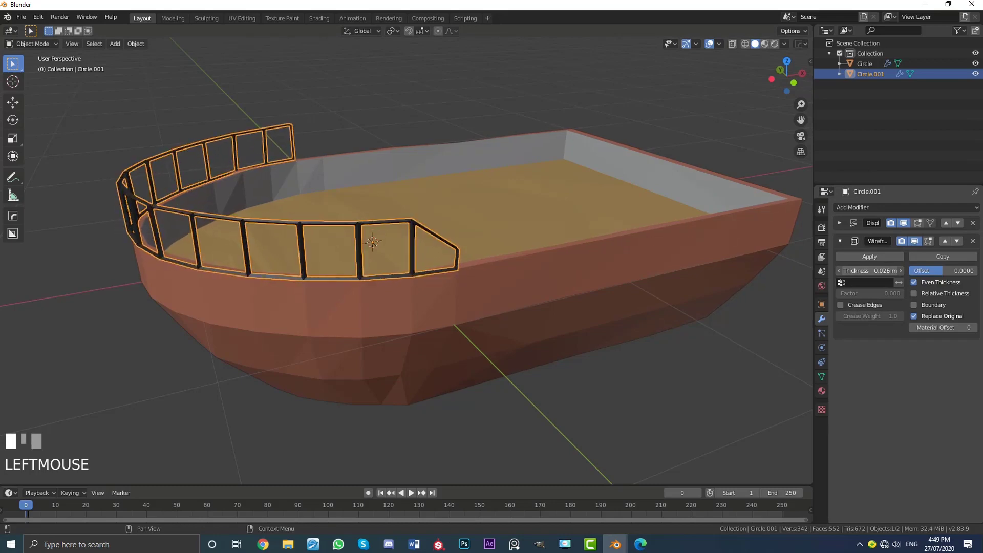
left_click(756, 278)
middle_click_drag(756, 278, 564, 266)
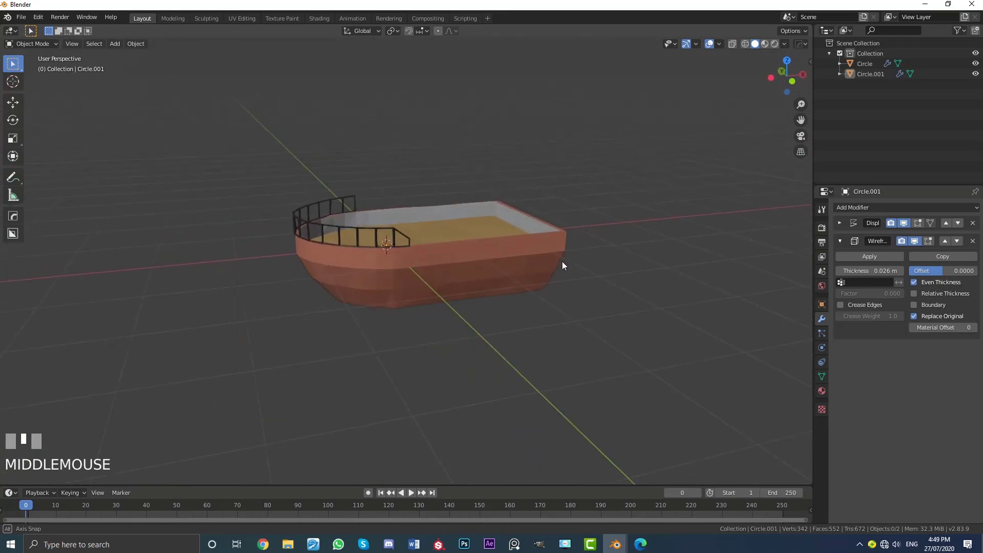
scroll(563, 256, "up", 2)
scroll(459, 245, "up", 3)
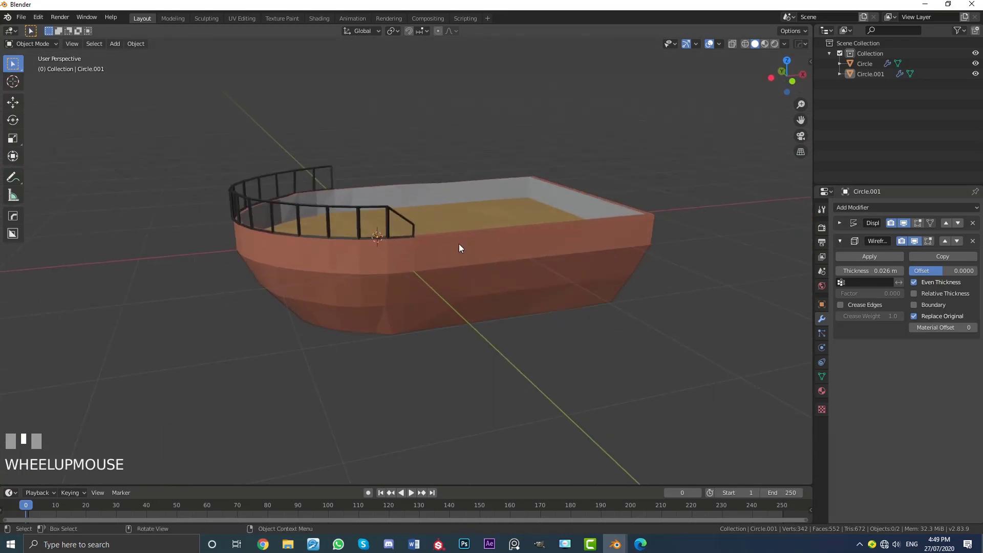
- Set the railing's wireframe thickness to 0.014 m
left_click(391, 185)
left_click_drag(885, 270, 870, 270)
left_click(781, 282)
scroll(505, 246, "down", 4)
middle_click_drag(505, 247, 526, 266)
scroll(514, 198, "up", 2)
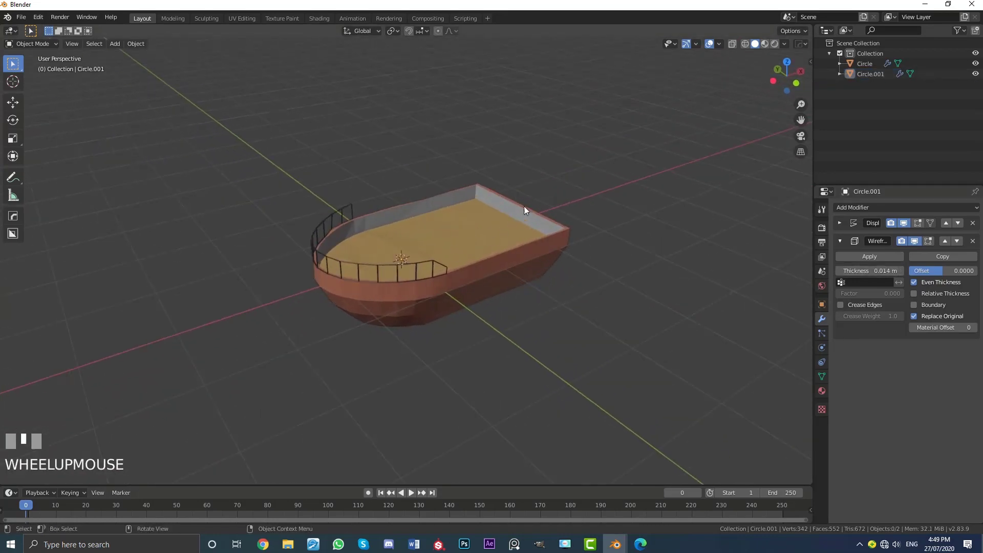
- Add a cube and scale it down to a small cabin block that fits inside the hull
scroll(461, 237, "up", 3)
key("shift+a")
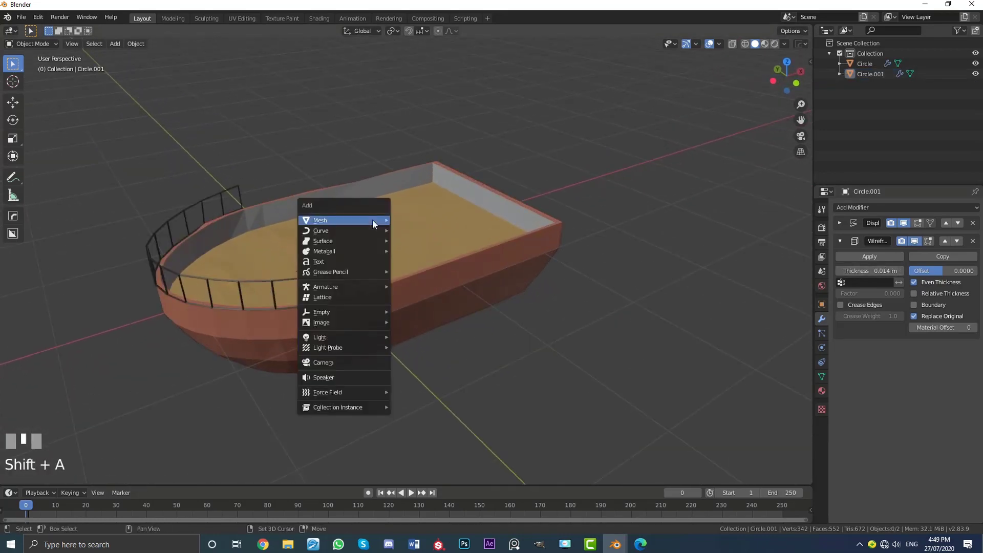
mouse_move(373, 220)
left_click(417, 231)
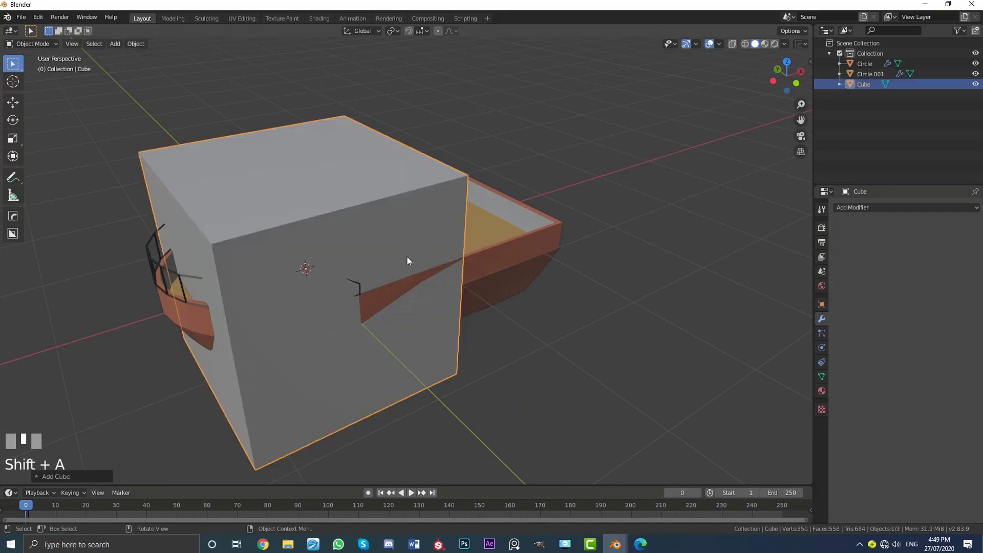
scroll(576, 389, "up", 2)
key("s")
left_click(362, 337)
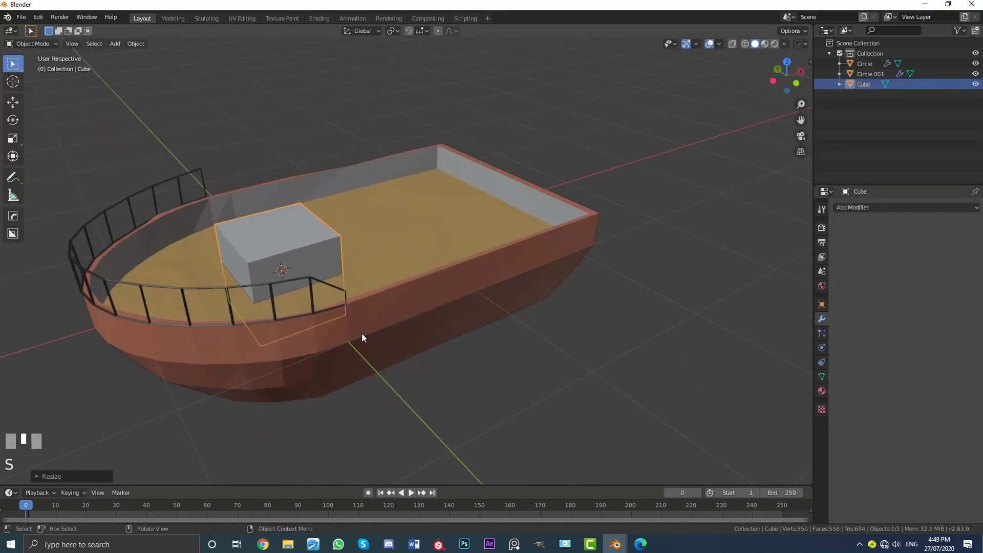
- Move the cabin cube about 1.2 m along the X axis toward the stern
key("g")
key("y")
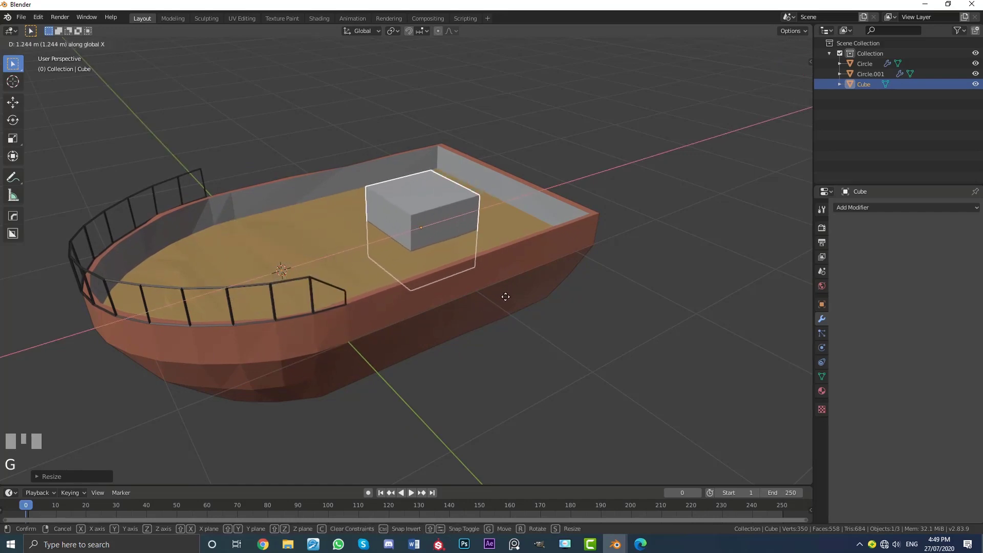
left_click(510, 297)
mouse_move(509, 296)
middle_mouse_down()
mouse_move(443, 300)
mouse_move(496, 306)
middle_mouse_up()
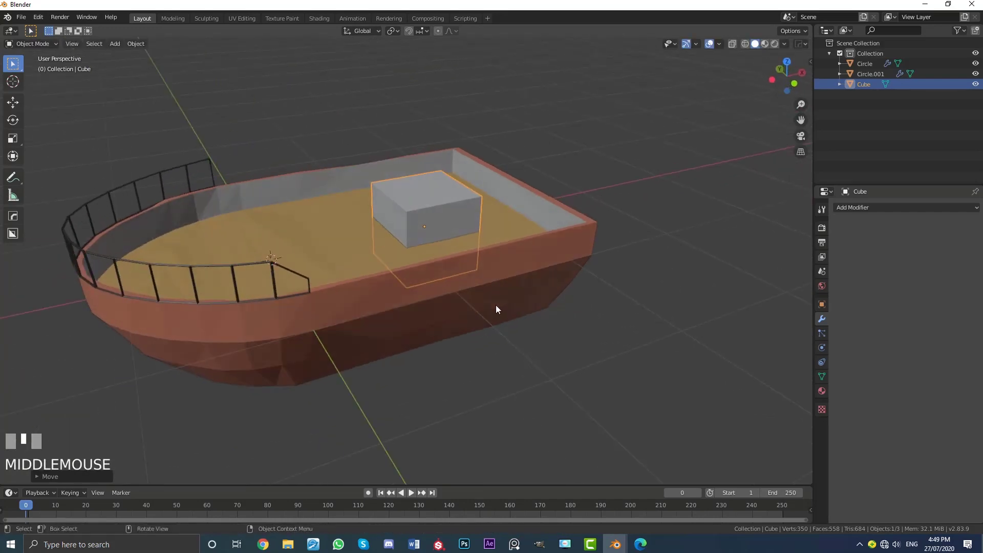
- In edit mode, raise the cabin cube's whole mesh about 0.34 m along Z so it stands on the deck
key("Tab")
scroll(471, 278, "up", 4)
key("g")
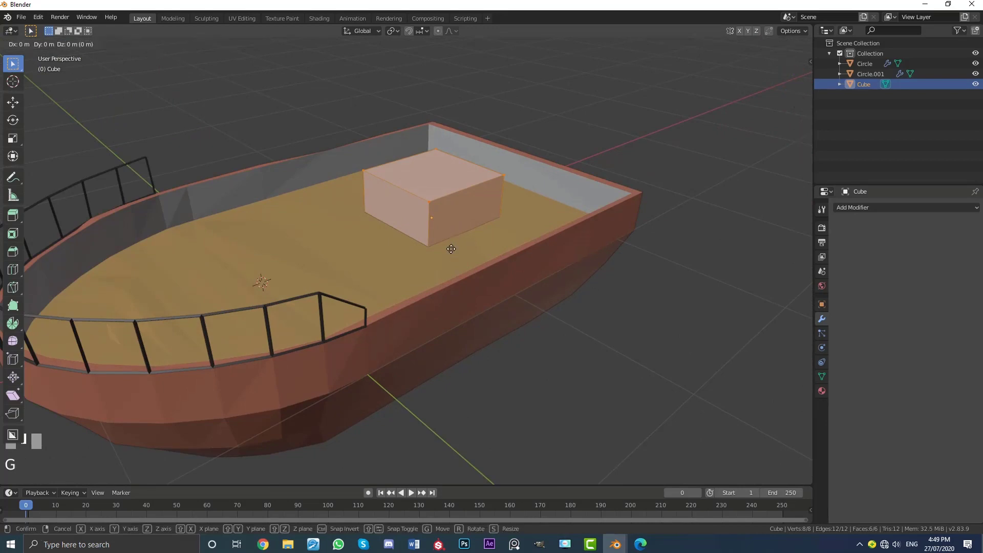
key("z")
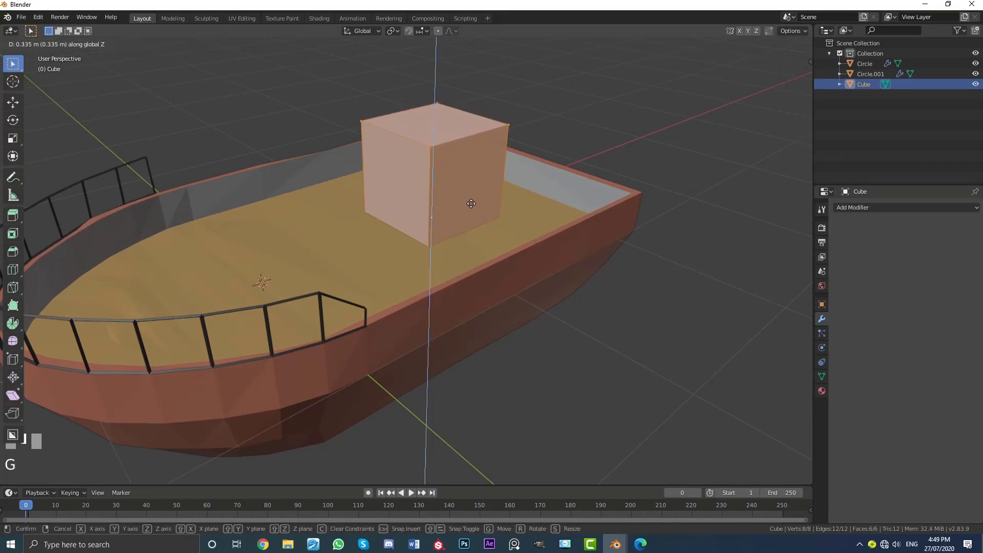
left_click(471, 203)
middle_click_drag(471, 203, 501, 202)
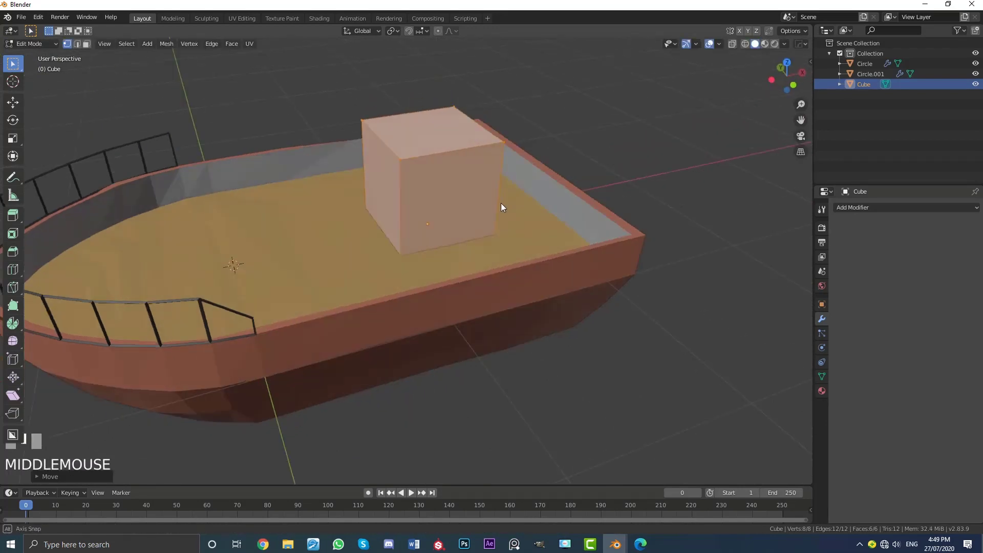
- Select the cabin cube's top face and lower it about 0.2 m along Z
left_click(86, 44)
left_click(434, 141)
middle_click_drag(434, 142, 431, 172)
key("g")
key("z")
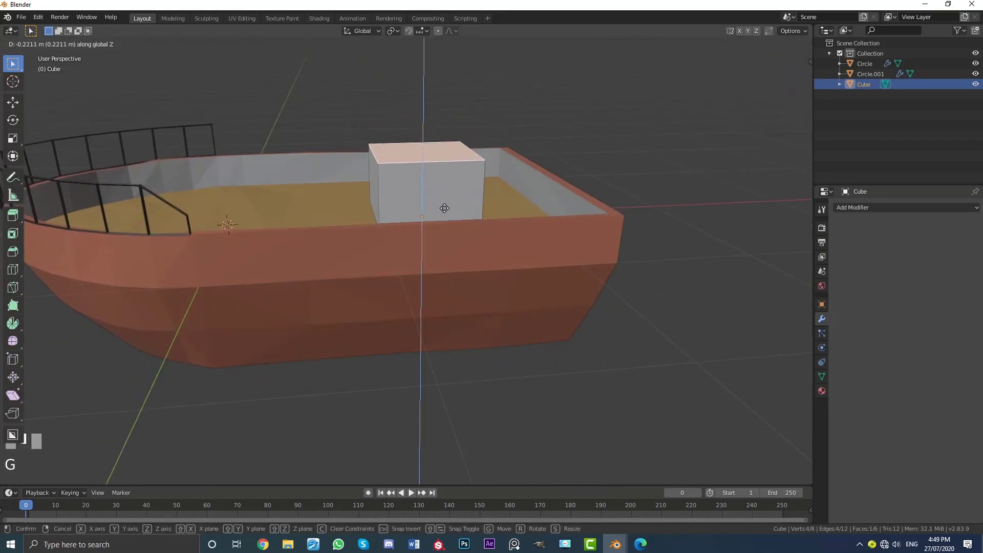
left_click(436, 205)
- Extrude the cabin's top face upward about 0.5 m and scale it in slightly to taper the upper walls
middle_click_drag(436, 201, 454, 205)
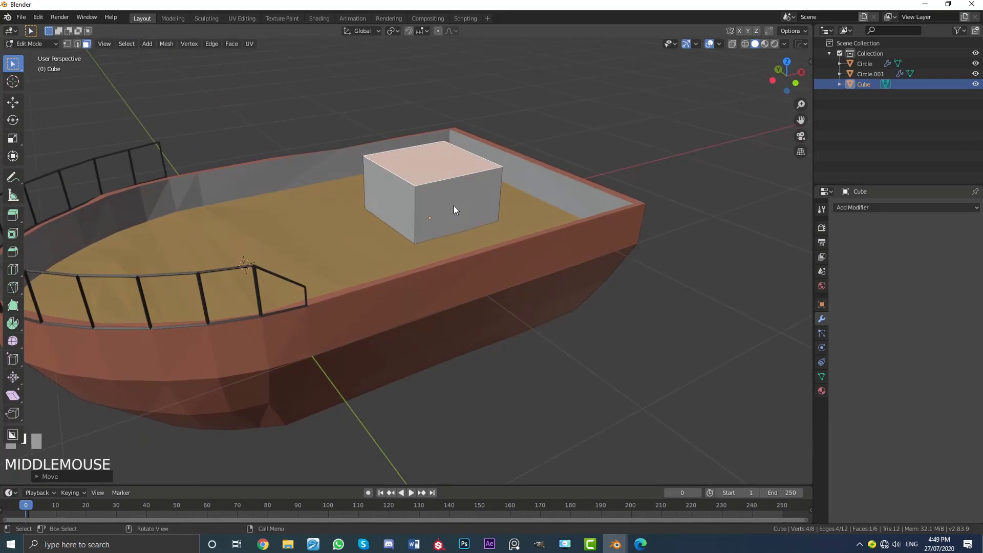
key("e")
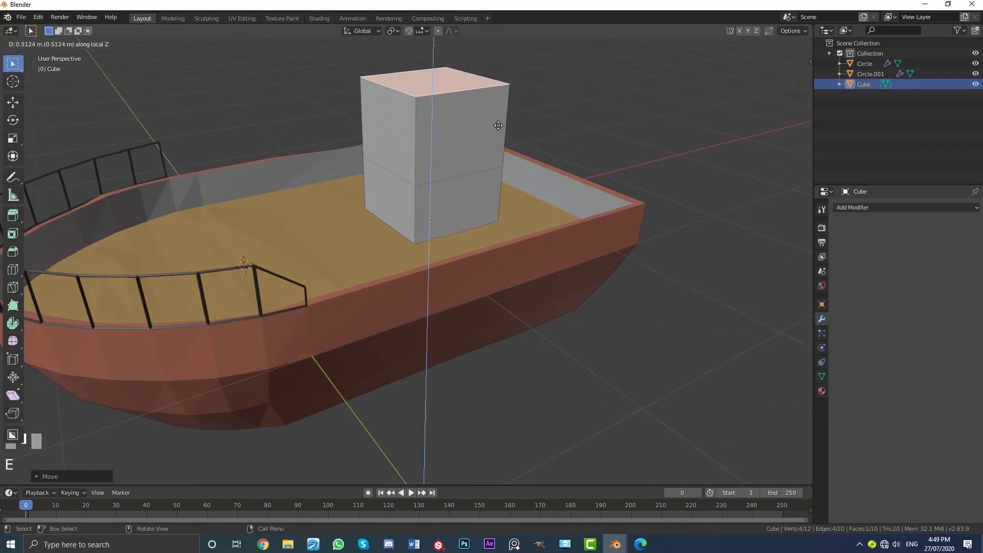
left_click(506, 125)
middle_click_drag(512, 125, 467, 217, "shift")
key("s")
left_click(487, 192)
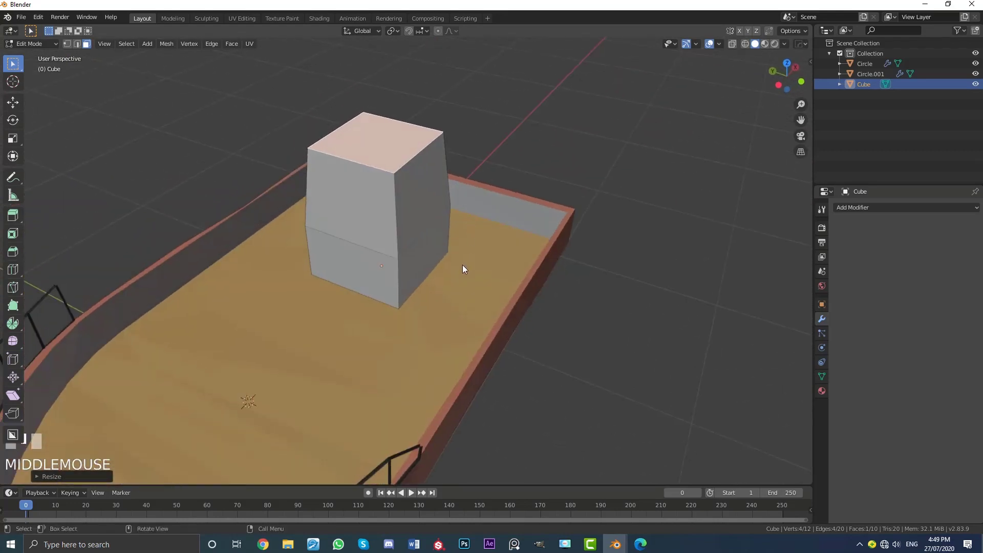
- Select the whole cabin mesh, enlarge it along X and along Y, and return to object mode
key("a")
middle_click_drag(462, 269, 503, 278)
key("s")
key("x")
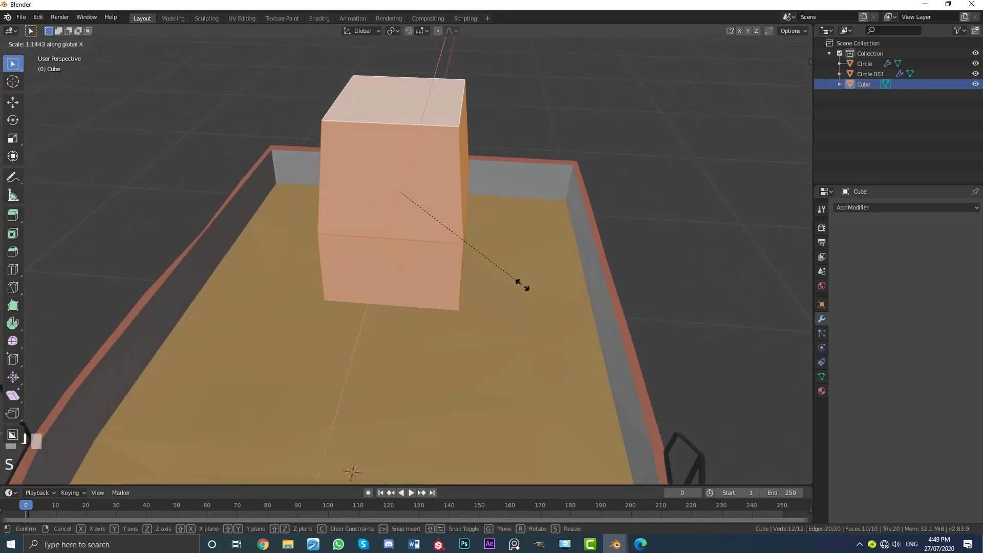
left_click(546, 296)
key("s")
key("y")
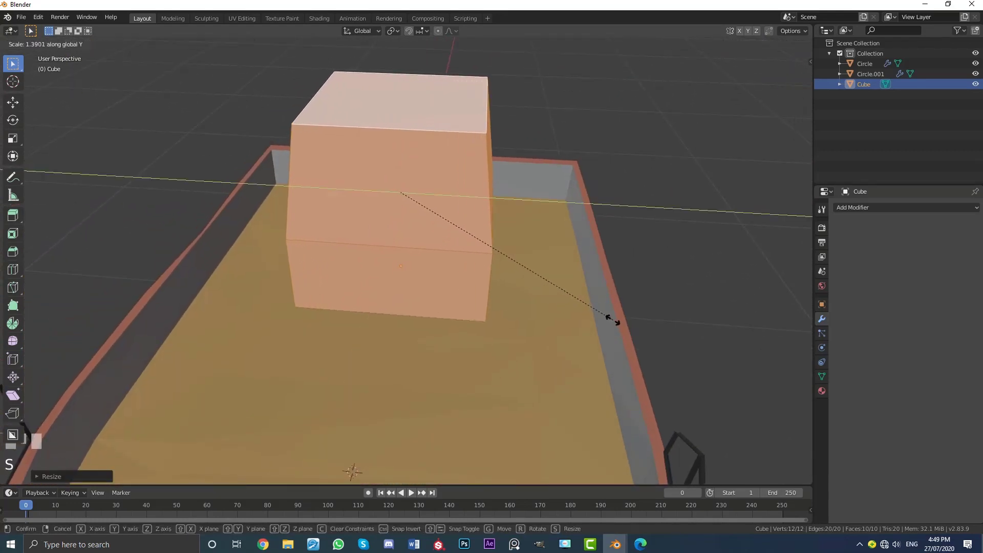
left_click(625, 329)
middle_click_drag(625, 330, 473, 292)
key("Tab")
scroll(473, 292, "up", 2)
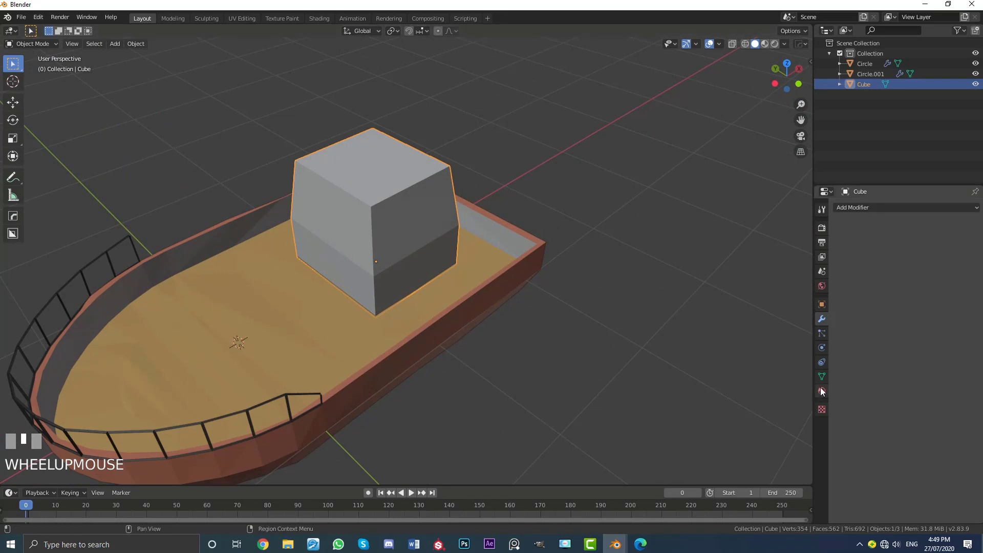
- Assign the existing boat1 material to the cabin block
left_click(823, 391)
left_click(841, 251)
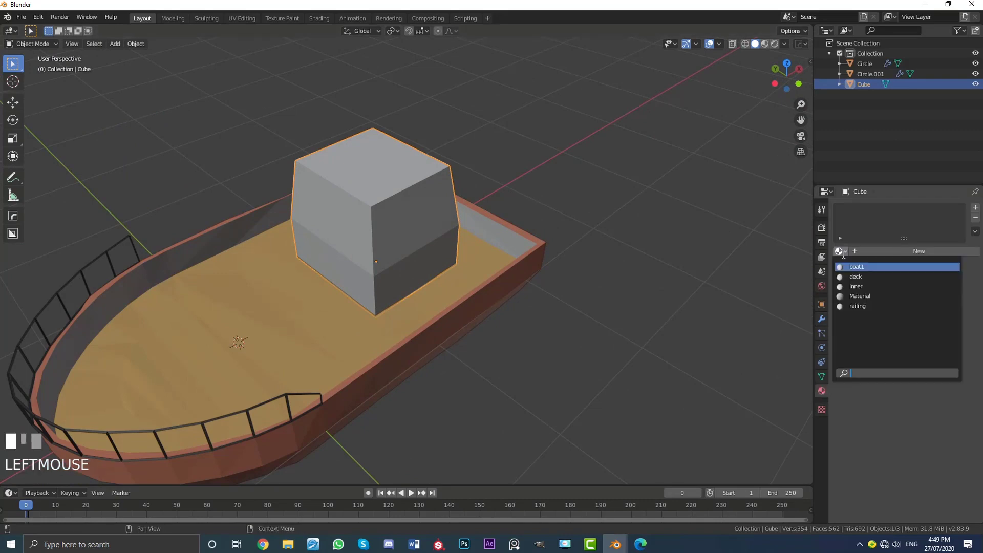
left_click(871, 268)
middle_click_drag(543, 262, 522, 261)
scroll(389, 266, "up", 2)
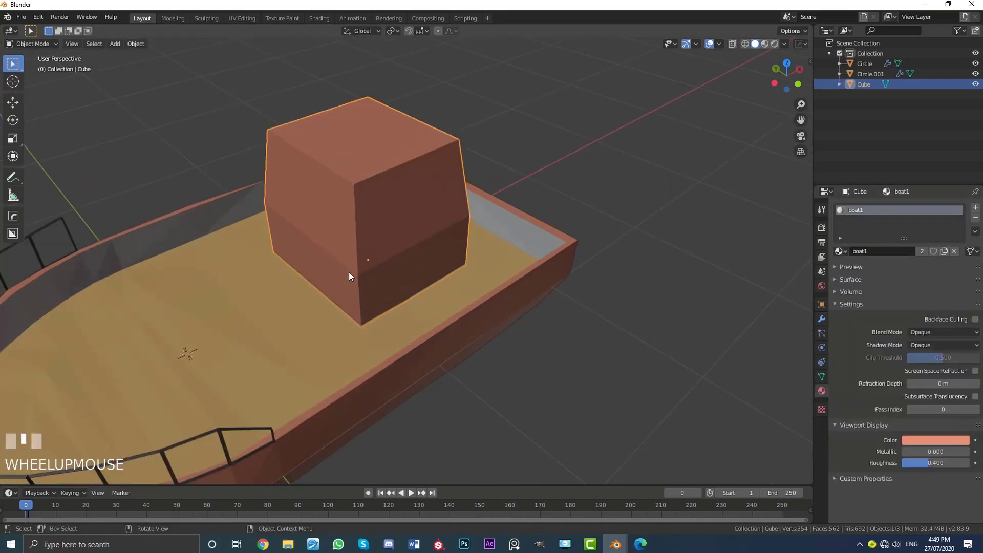
- Duplicate the cabin block in place and give the copy a Wireframe modifier with a thickness of 0.202 m
key("shift+d")
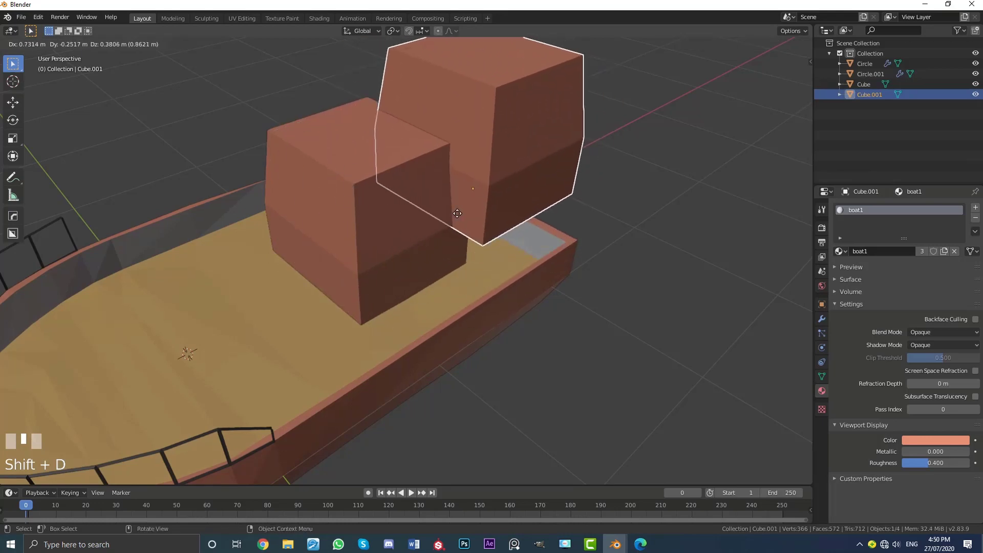
right_click(464, 214)
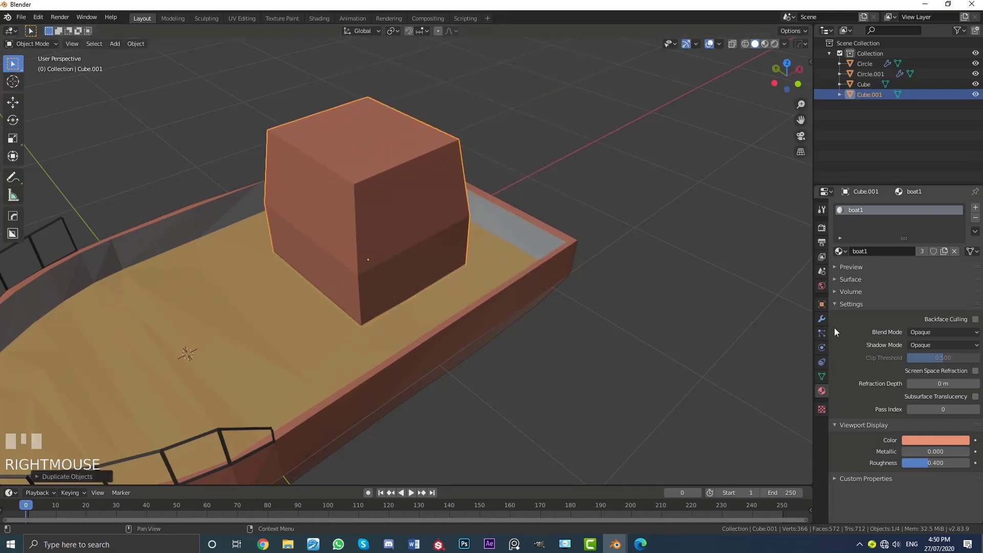
left_click(822, 320)
left_click(852, 206)
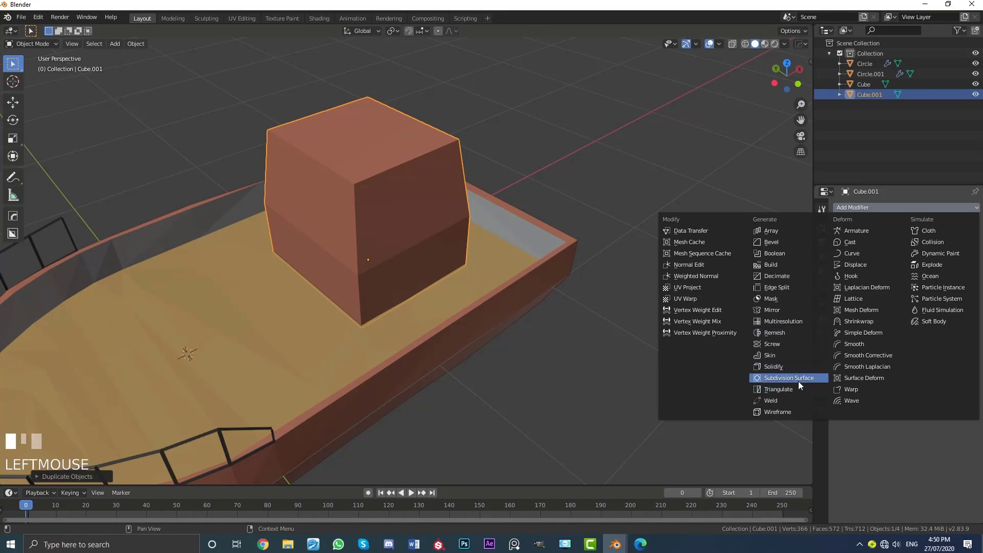
left_click(783, 410)
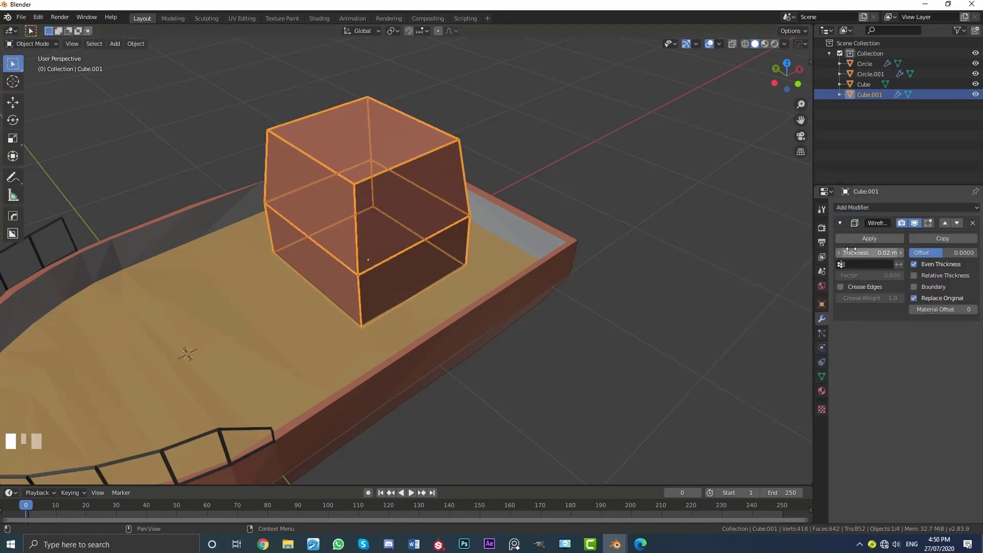
left_click_drag(870, 252, 917, 252)
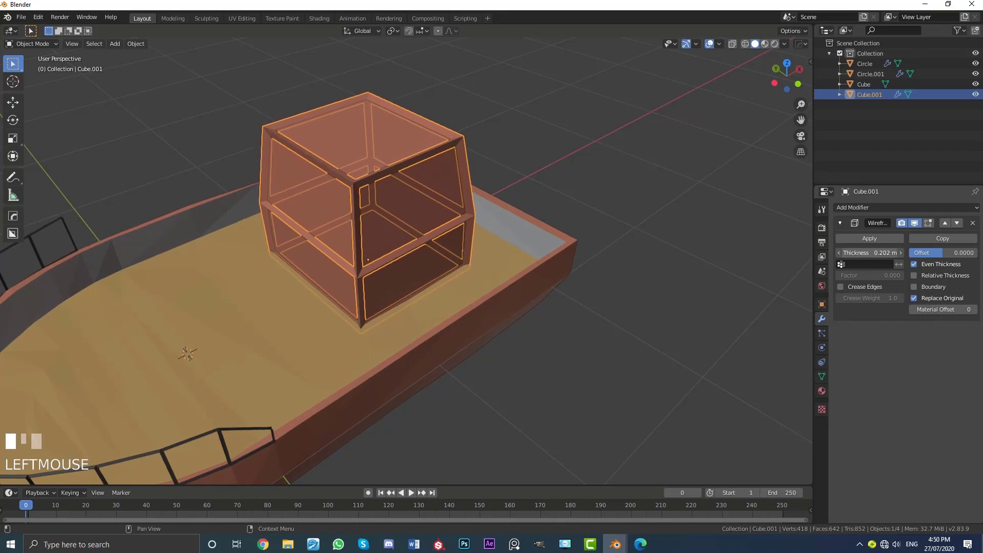
- Replace the boat1 material on the wireframe cabin copy with the existing inner material
left_click(821, 390)
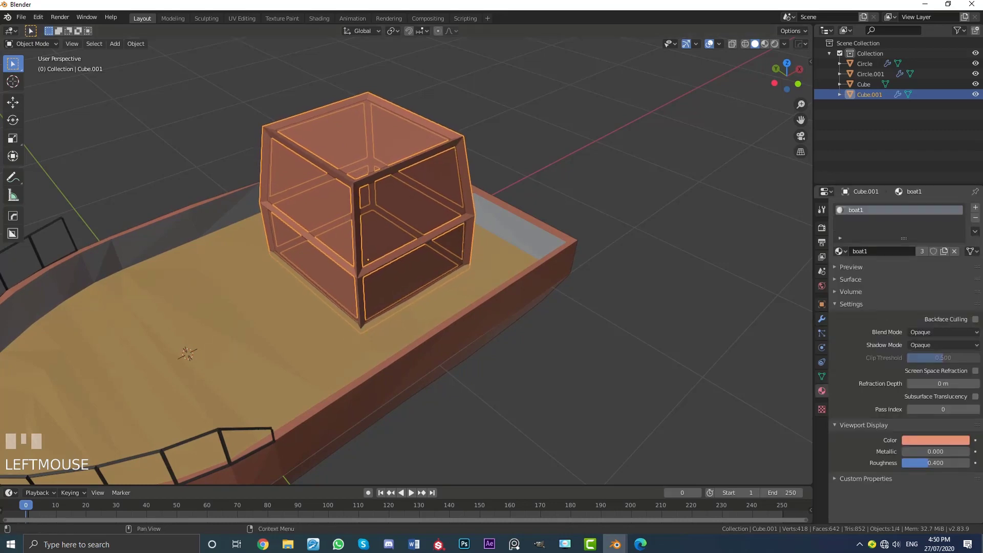
left_click(976, 218)
left_click(840, 251)
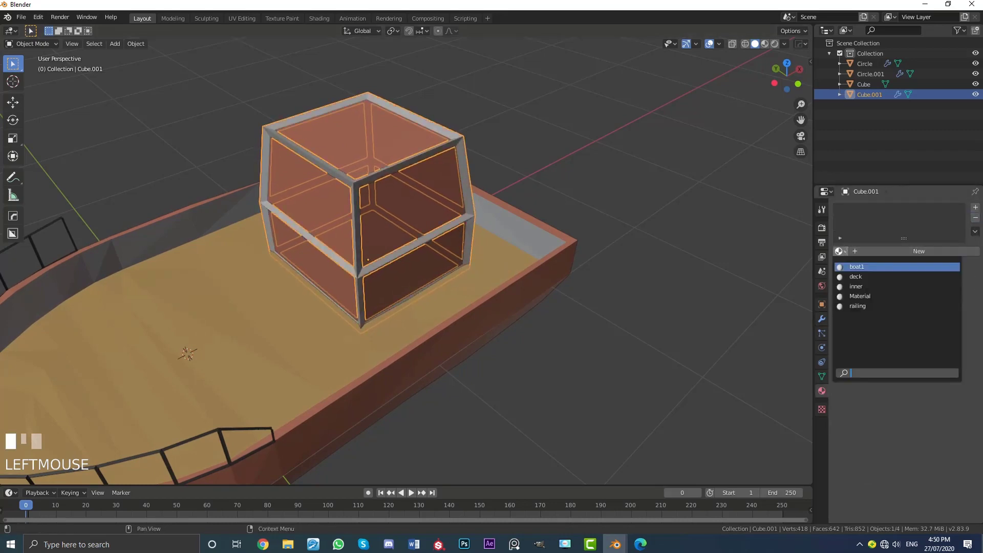
left_click(867, 286)
scroll(517, 226, "down", 3)
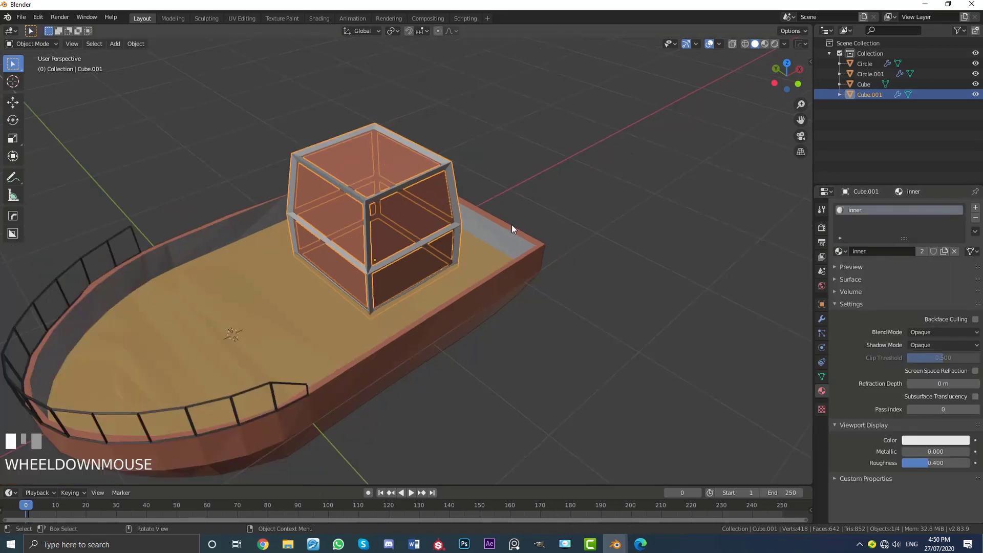
- Select only the solid cabin block inside the wireframe frame and enter edit mode on it
key("a")
key("a")
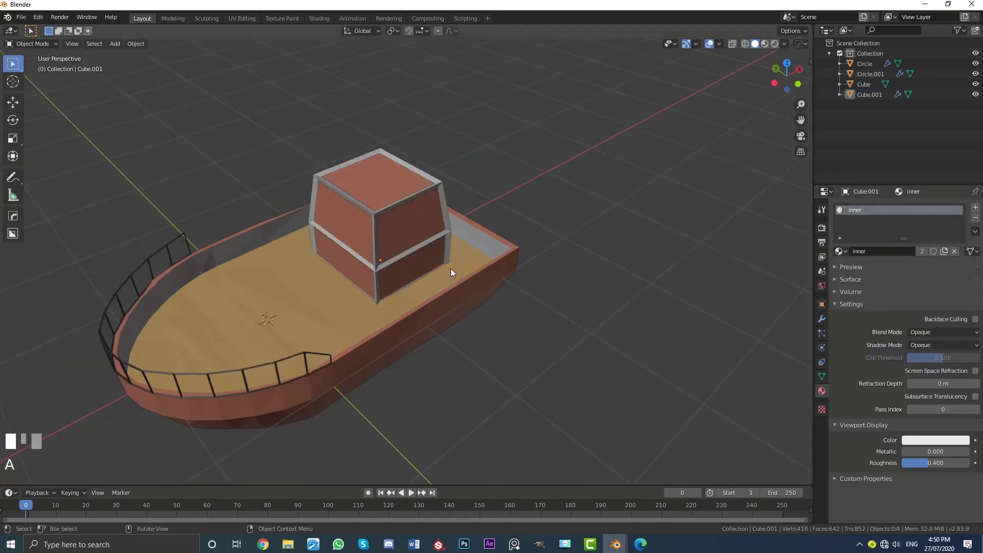
left_click(412, 218)
key("g")
right_click(413, 191)
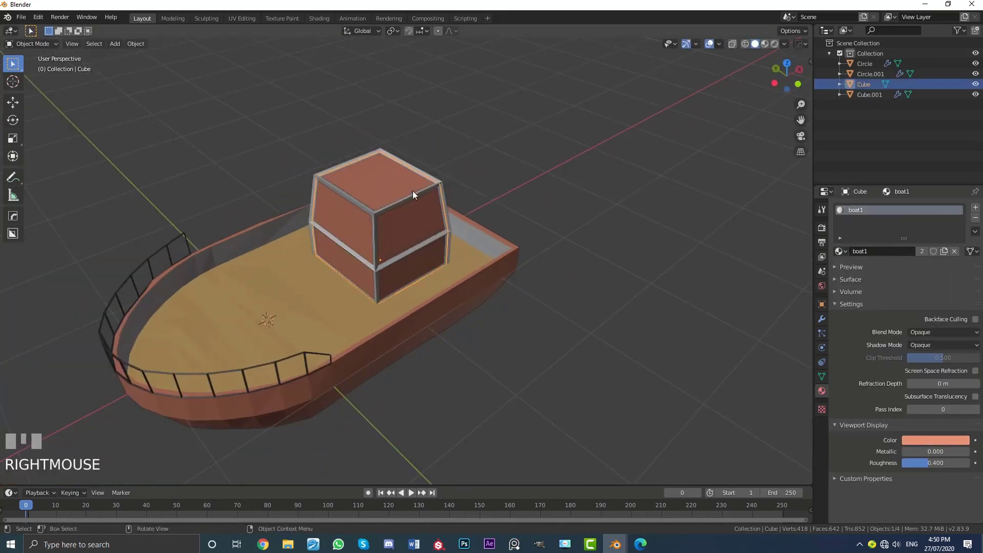
scroll(419, 192, "up", 3)
key("Tab")
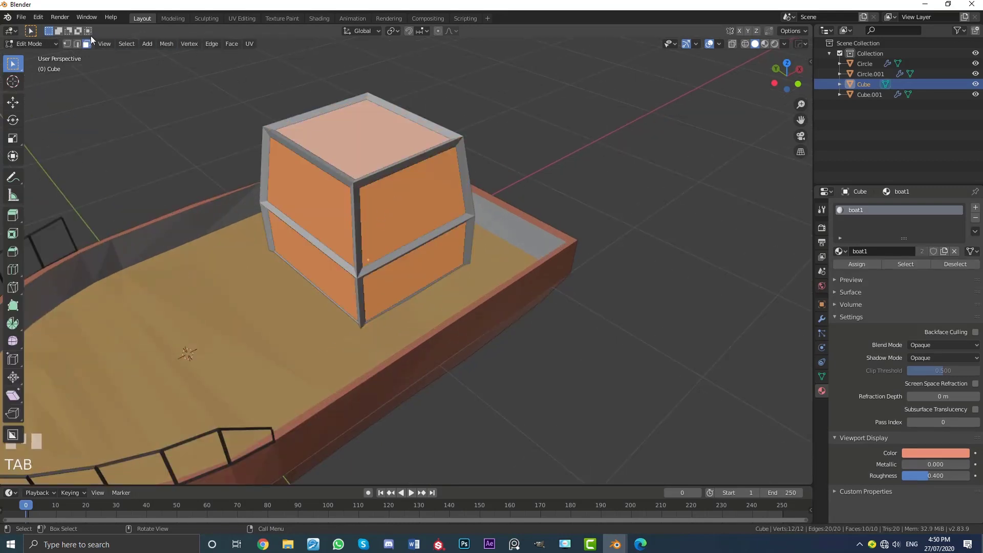
- In face selection mode, clear the selection and select the loop of four upper side faces around the cabin block
left_click(86, 43)
key("a")
key("a")
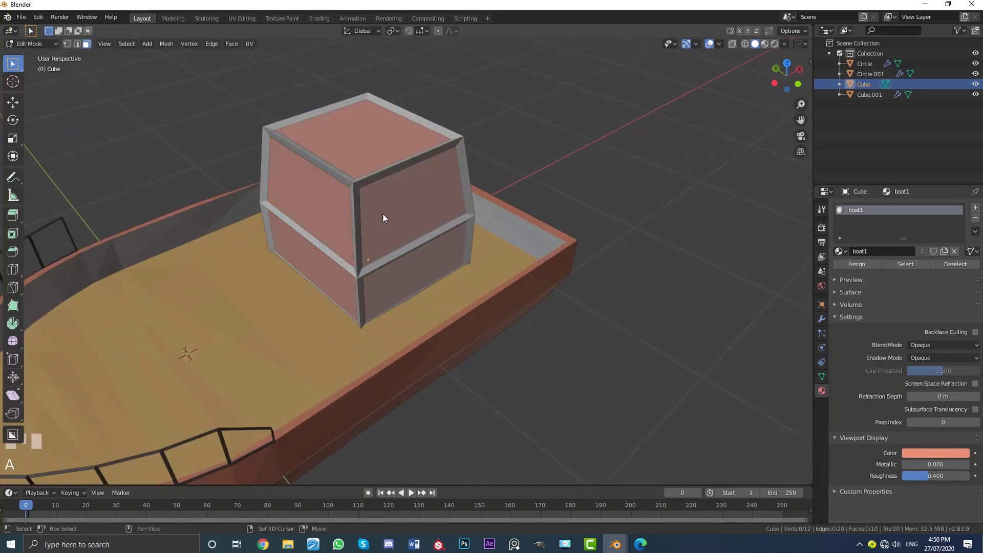
left_click(355, 212, "alt+shift")
middle_click_drag(409, 229, 375, 217)
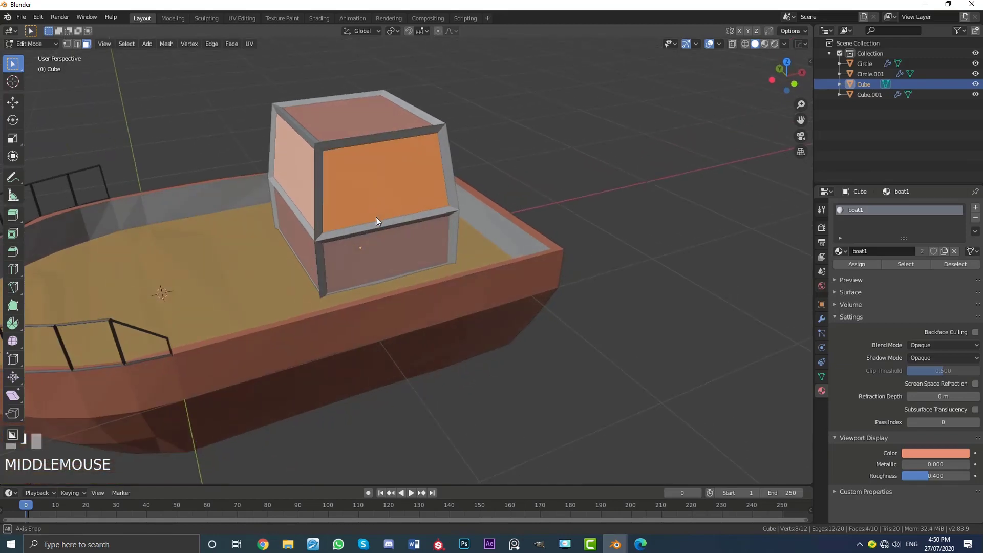
middle_click_drag(294, 177, 441, 145)
middle_click_drag(244, 177, 366, 178)
scroll(342, 172, "down", 3)
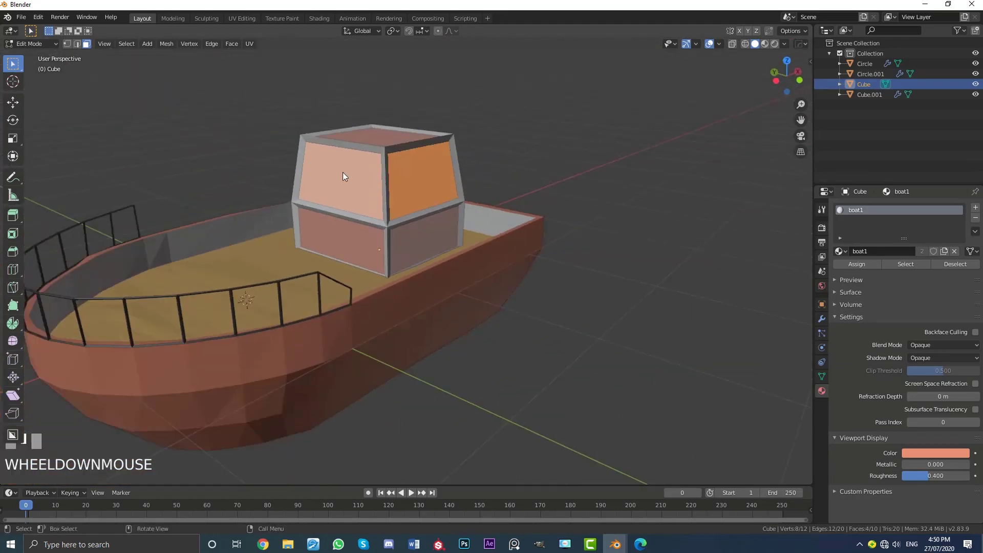
- Add a second material slot to the cabin block and create a new material named windows in it
left_click(975, 207)
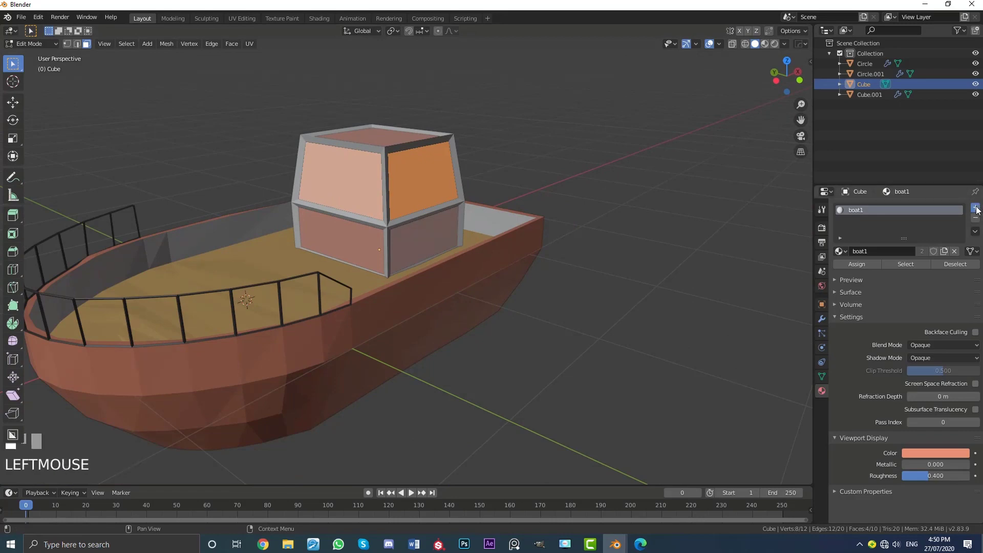
left_click(912, 275)
left_click(859, 285)
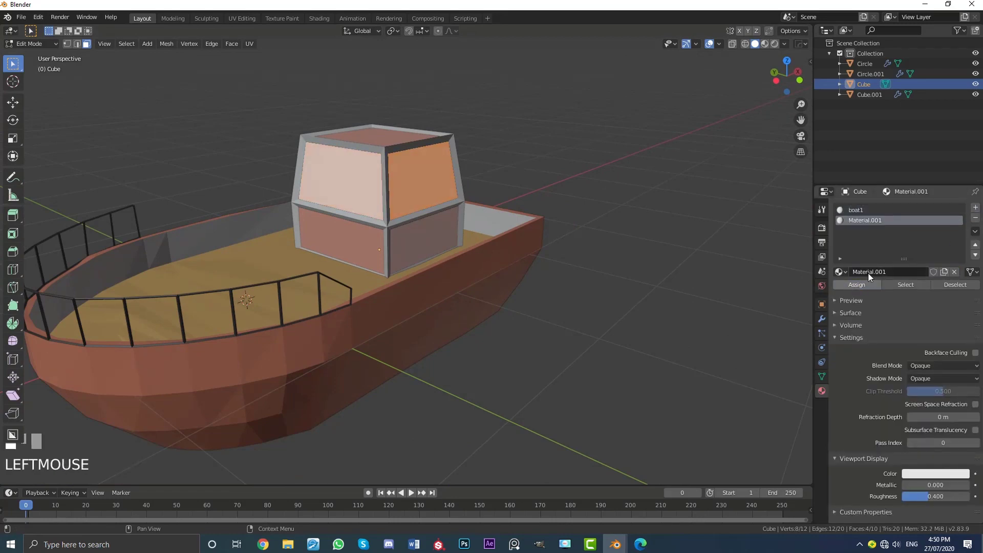
left_click(873, 271)
type("windo")
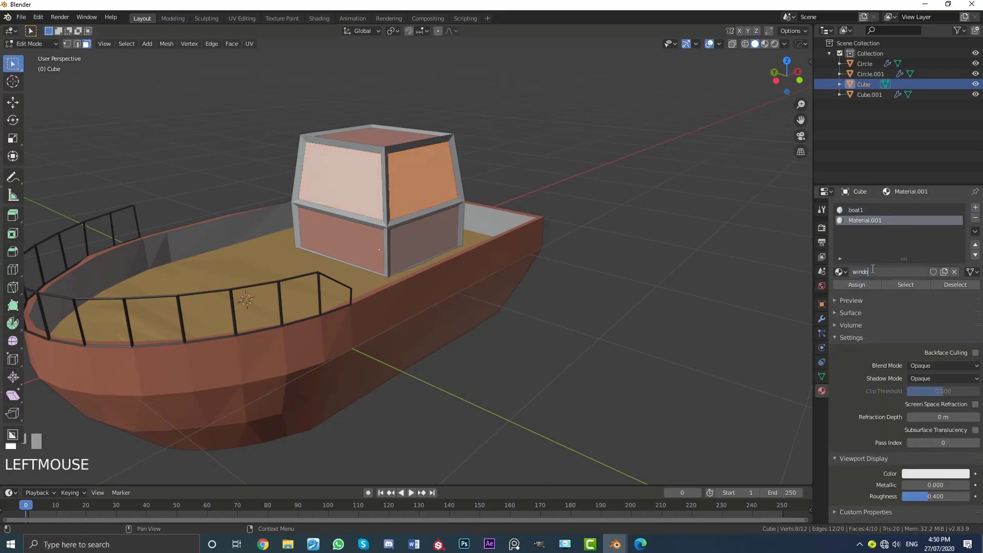
type("ws")
key("Return")
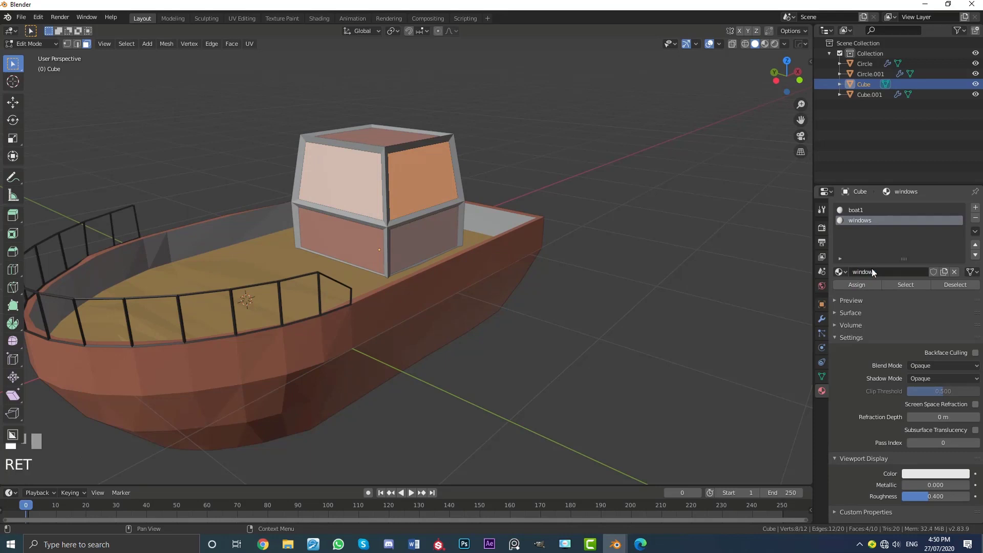
- Set the windows material's viewport colour to blue (H 0.574, S 0.656, V 0.906), assign it to the selected faces, and return to object mode
left_click(919, 476)
left_click_drag(923, 345, 927, 341)
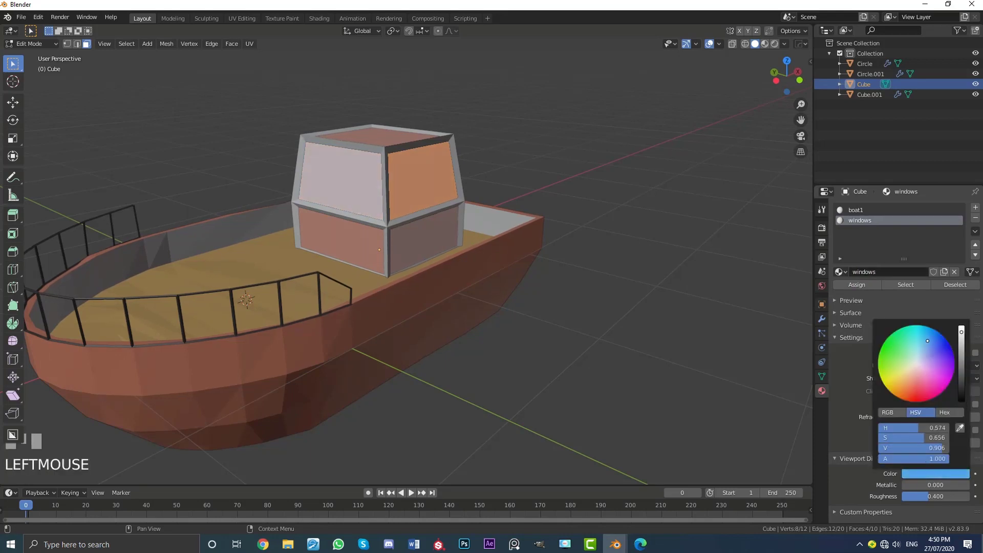
left_click(852, 285)
key("alt+a")
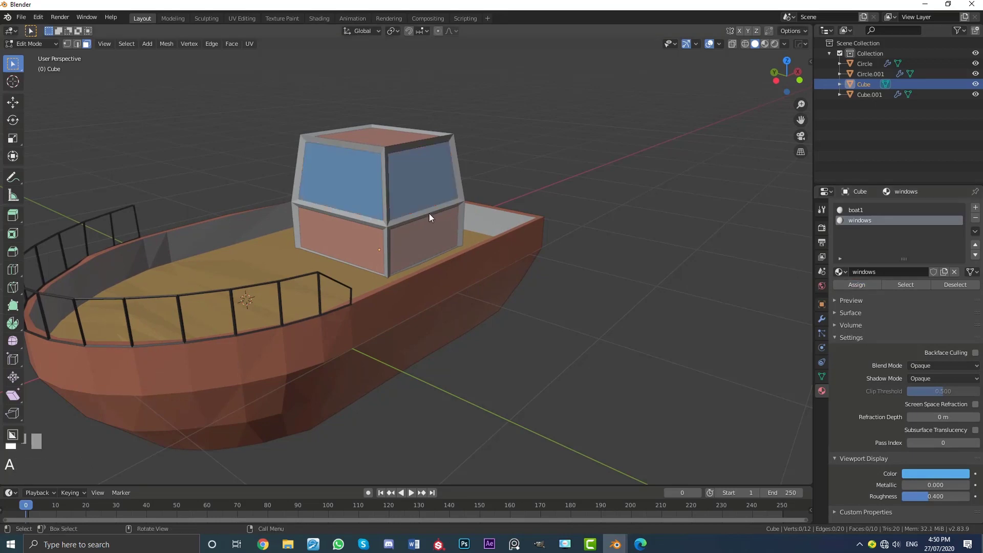
scroll(435, 215, "down", 3)
middle_click_drag(446, 219, 396, 232)
scroll(396, 233, "up", 2)
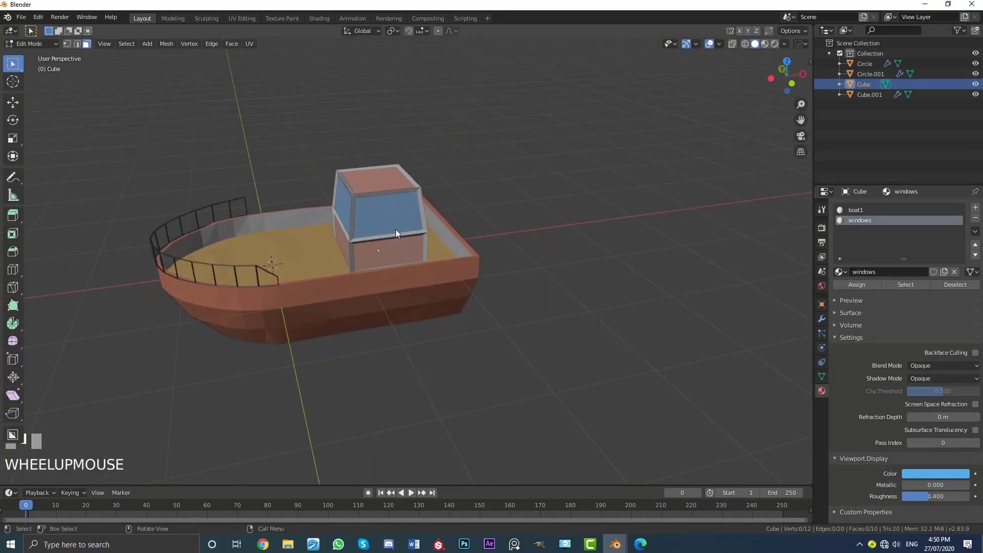
key("Tab")
scroll(452, 237, "down", 3)
key("alt+a")
- Select the cabin block together with its wireframe frame and enter edit mode on both meshes
middle_click_drag(456, 237, 345, 158)
scroll(345, 159, "up", 3)
left_click(358, 167)
scroll(419, 171, "up", 4)
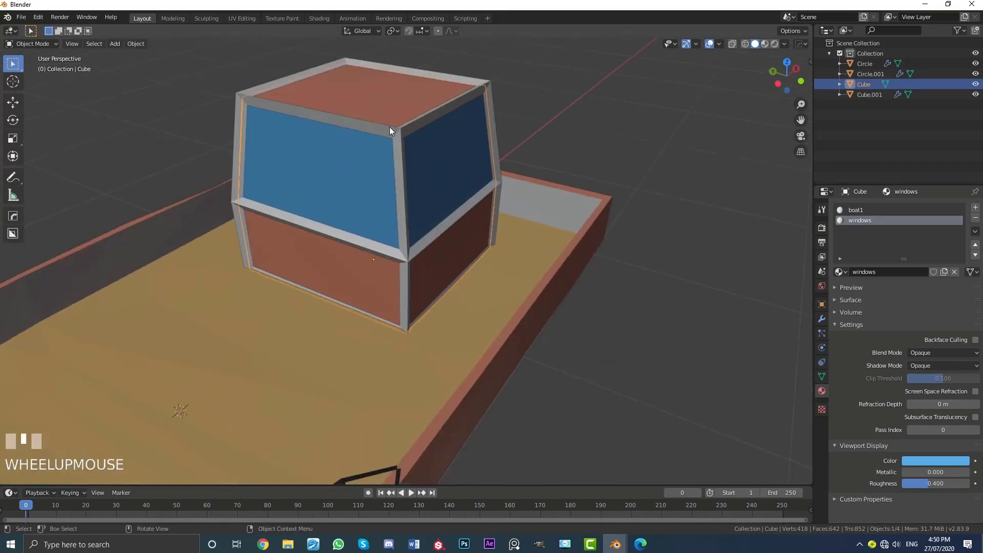
key("g")
key("Escape")
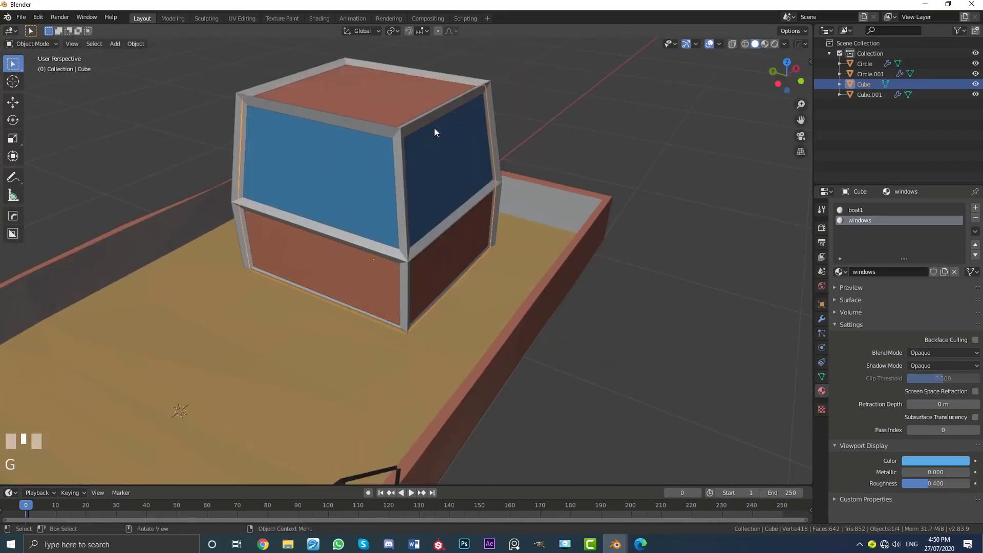
left_click(256, 88, "shift")
middle_click_drag(306, 122, 319, 177, "shift")
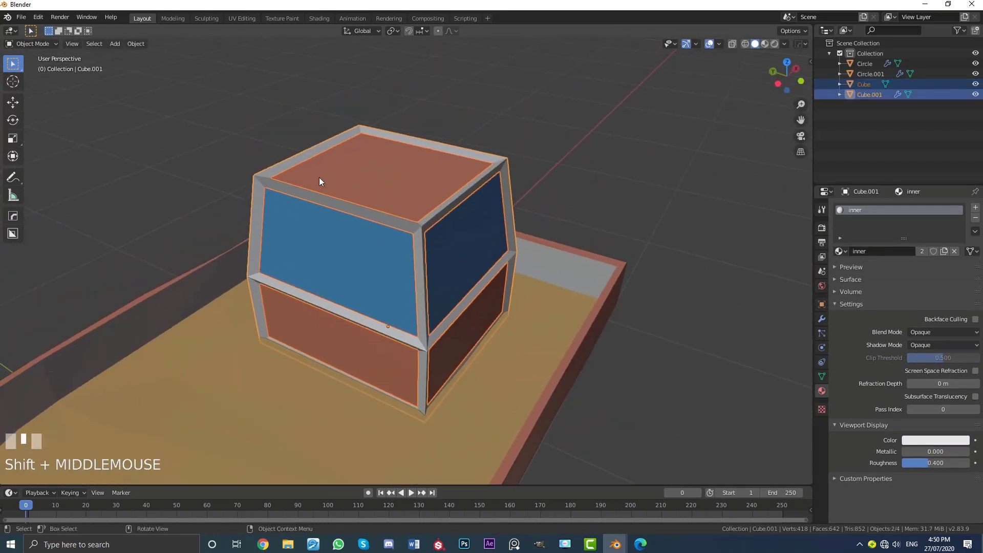
key("Tab")
middle_click_drag(431, 219, 315, 202)
scroll(315, 202, "up", 2)
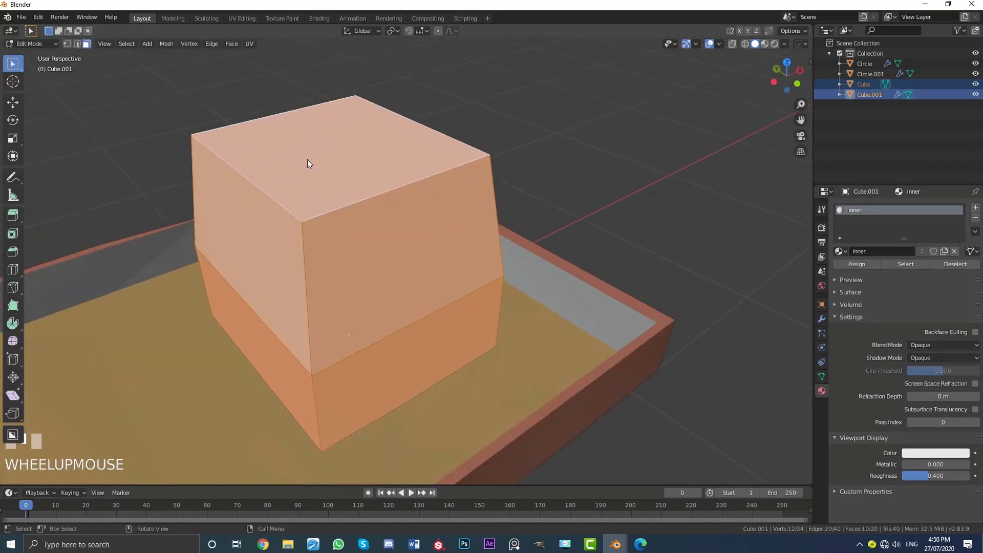
- In wireframe shading and vertex mode, select the front top vertices of both cabin meshes and move them forward toward the bow
key("z")
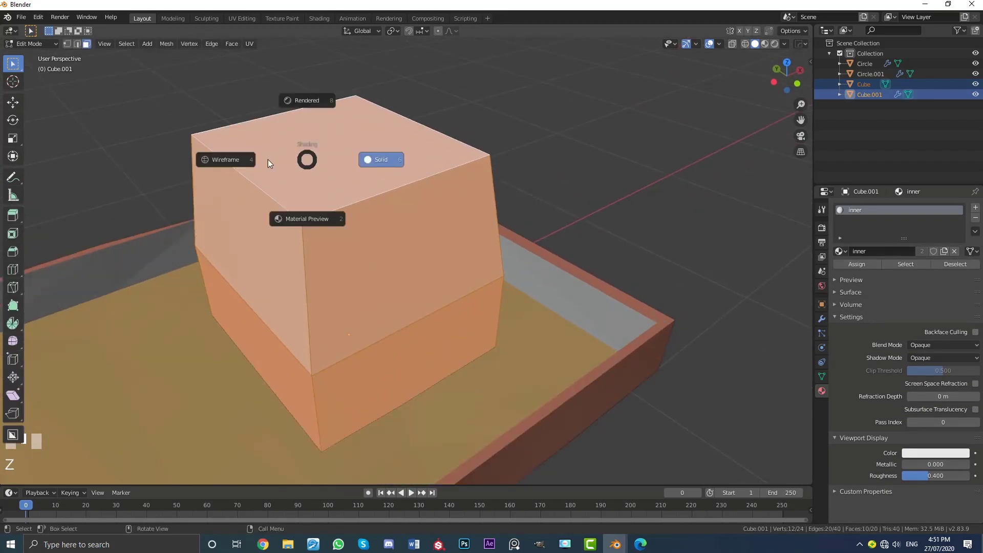
left_click(233, 165)
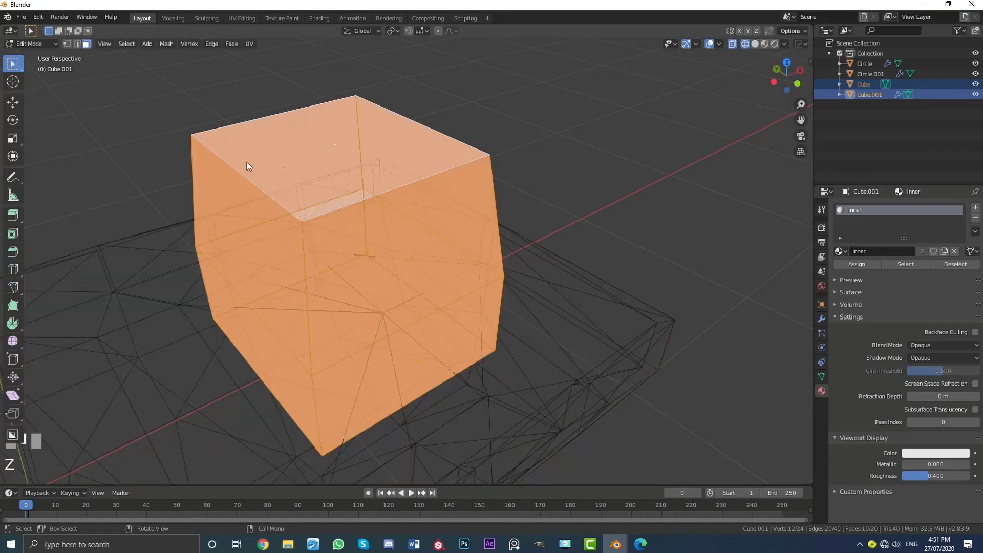
left_click(68, 44)
middle_click_drag(430, 212, 331, 200)
key("alt+a")
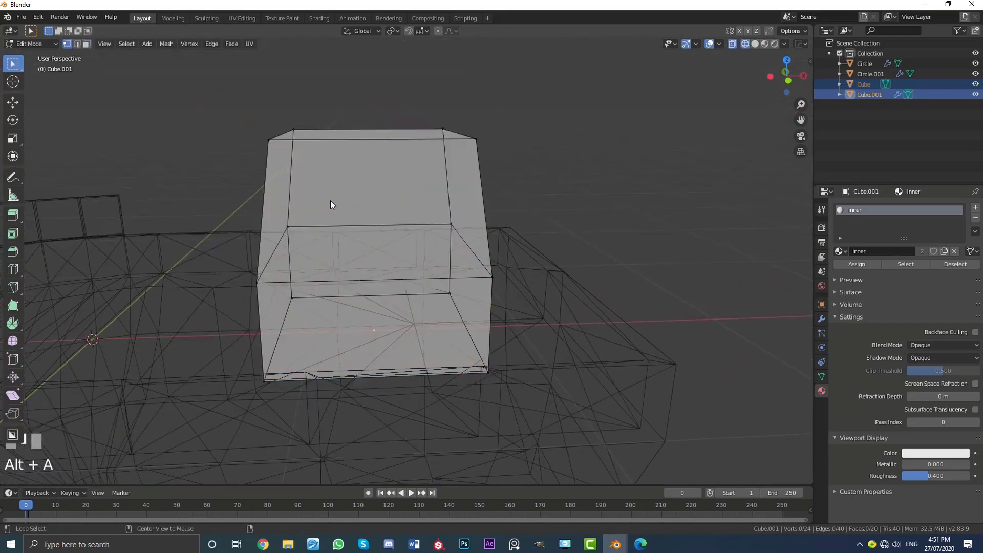
key("b")
left_click_drag(210, 173, 334, 85)
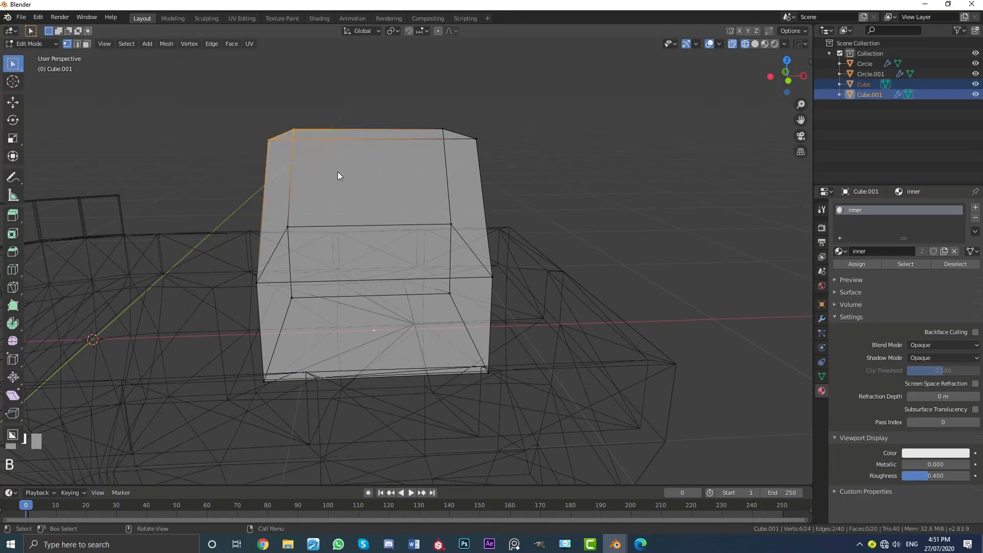
key("g")
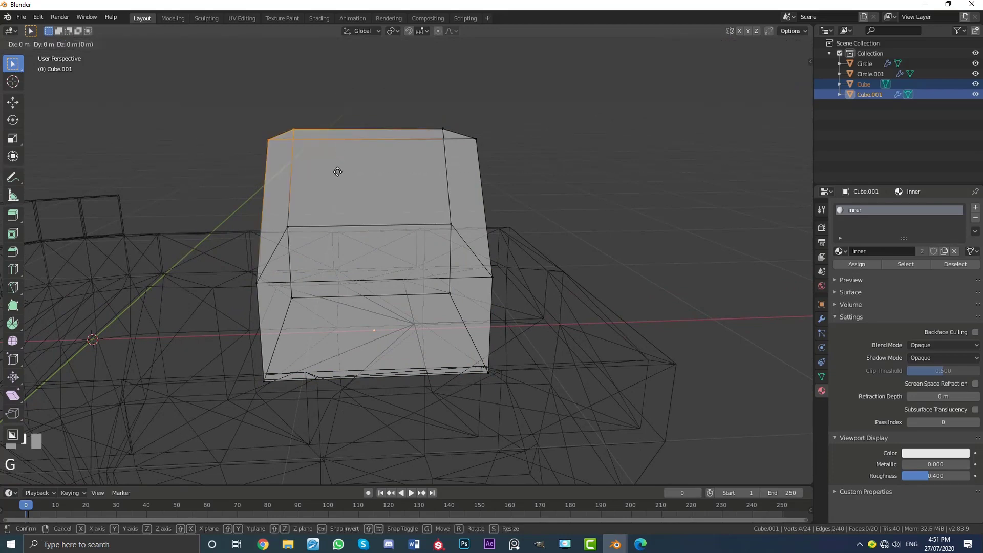
left_click(315, 168)
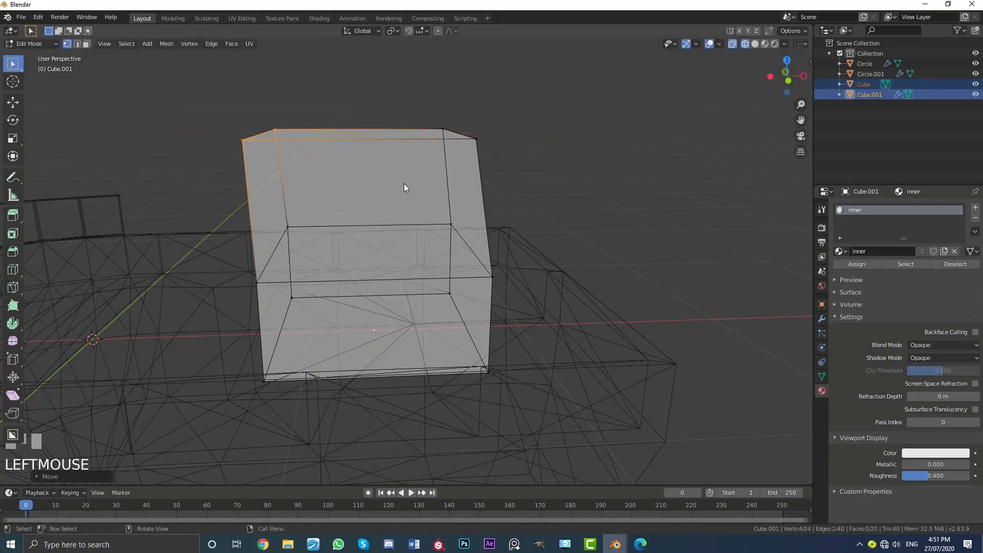
- Return to object mode and switch the viewport back to solid shading
key("Tab")
key("z")
left_click(469, 187)
scroll(417, 200, "down", 2)
middle_click_drag(400, 201, 431, 210)
- Try moving the cabin's front top vertices up and back toward the stern, undo that move, and return to object mode
key("Tab")
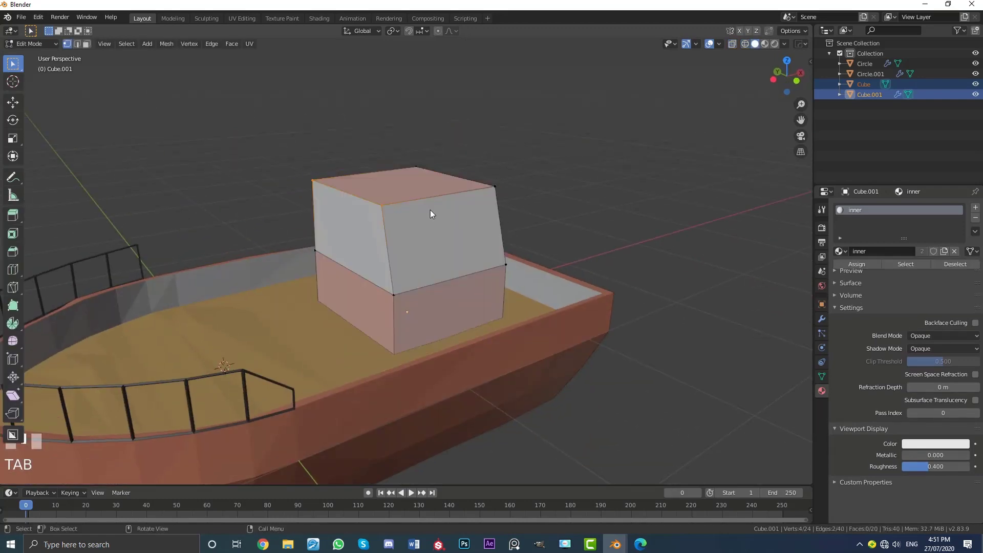
key("g")
left_click(479, 138)
key("Tab")
middle_click_drag(556, 210, 527, 213)
key("Tab")
key("ctrl+z")
key("ctrl+z")
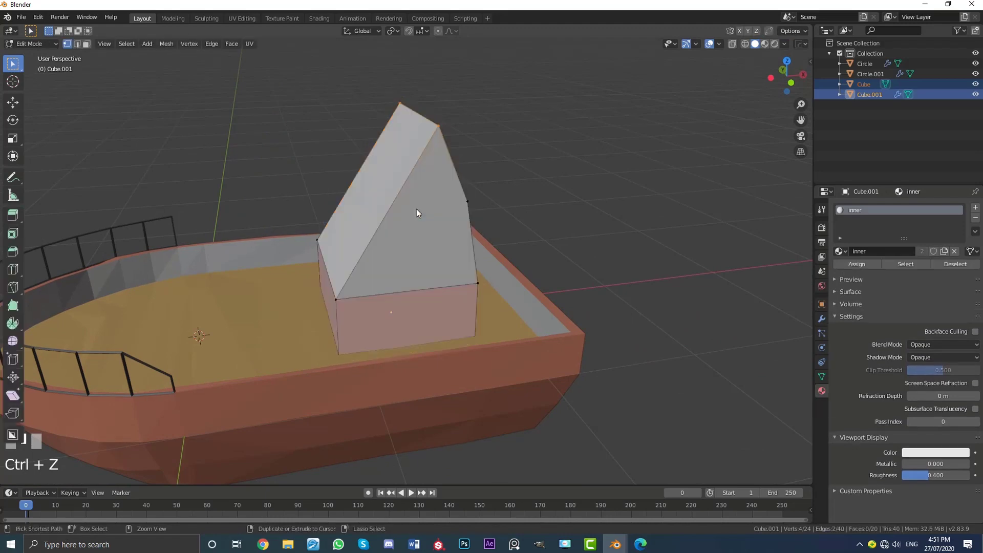
key("ctrl+z")
key("Tab")
- Deselect everything and examine the reshaped cabin and its blue windows on the boat from several angles
scroll(417, 209, "down", 3)
middle_click_drag(417, 209, 465, 213)
key("a")
key("a")
scroll(389, 199, "up", 3)
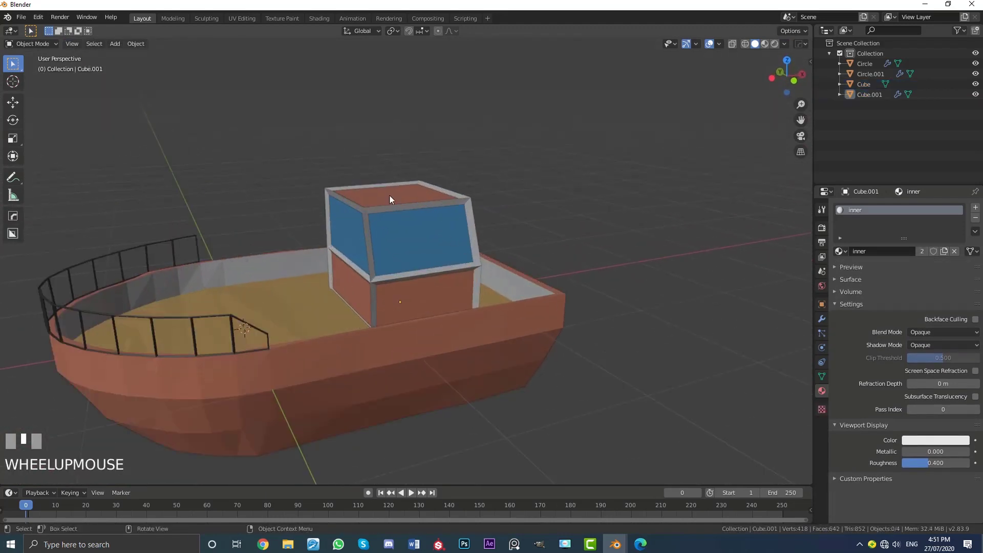
middle_click_drag(389, 199, 424, 261)
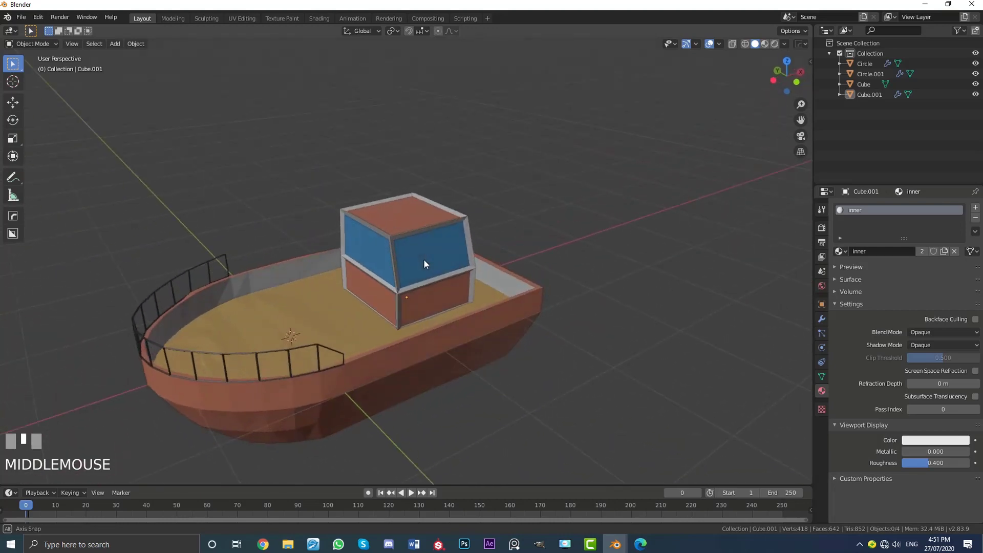
middle_click_drag(424, 307, 400, 221, "shift")
scroll(352, 216, "up", 2)
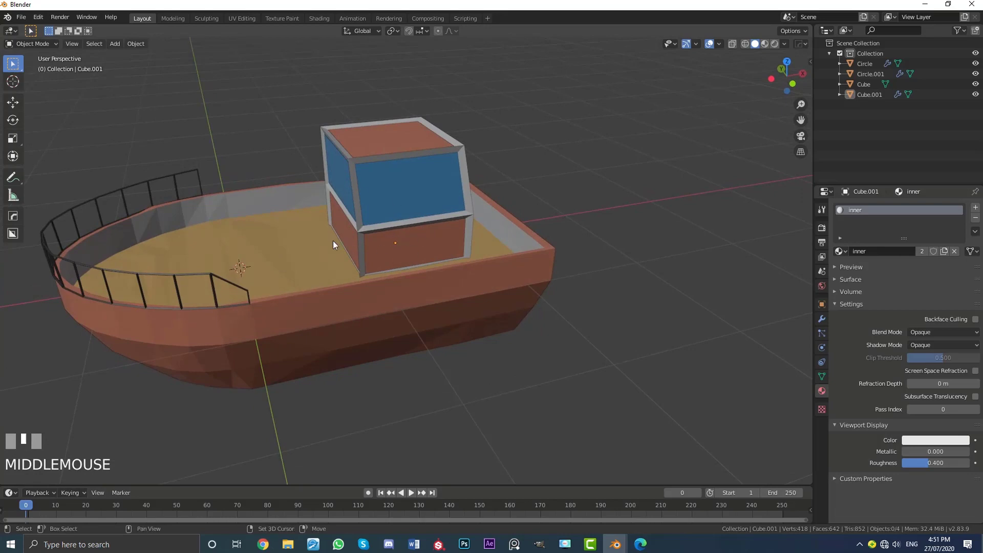
- Add a torus mesh and set its major segments to 8
key("shift+a")
mouse_move(333, 240)
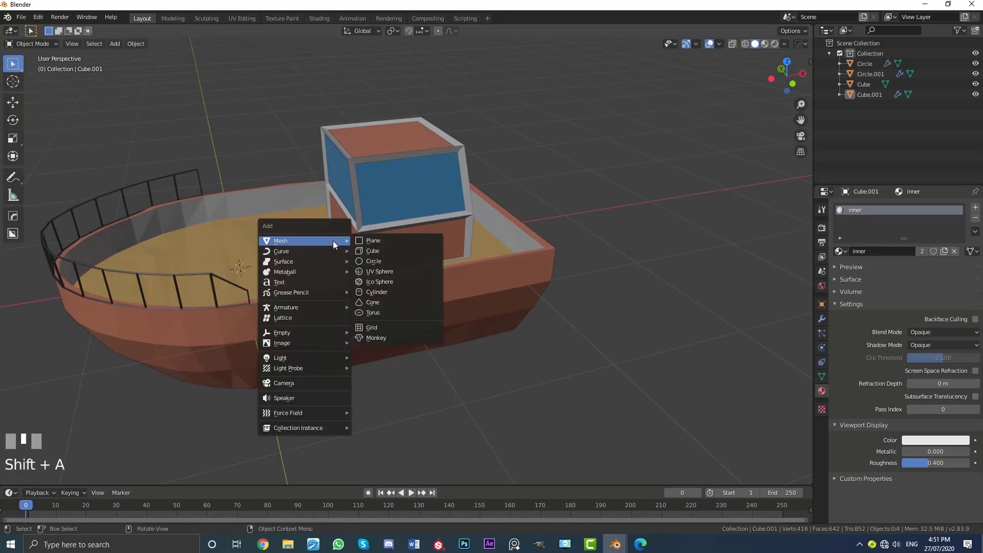
left_click(381, 315)
middle_click_drag(250, 325, 275, 281, "shift")
left_click(38, 479)
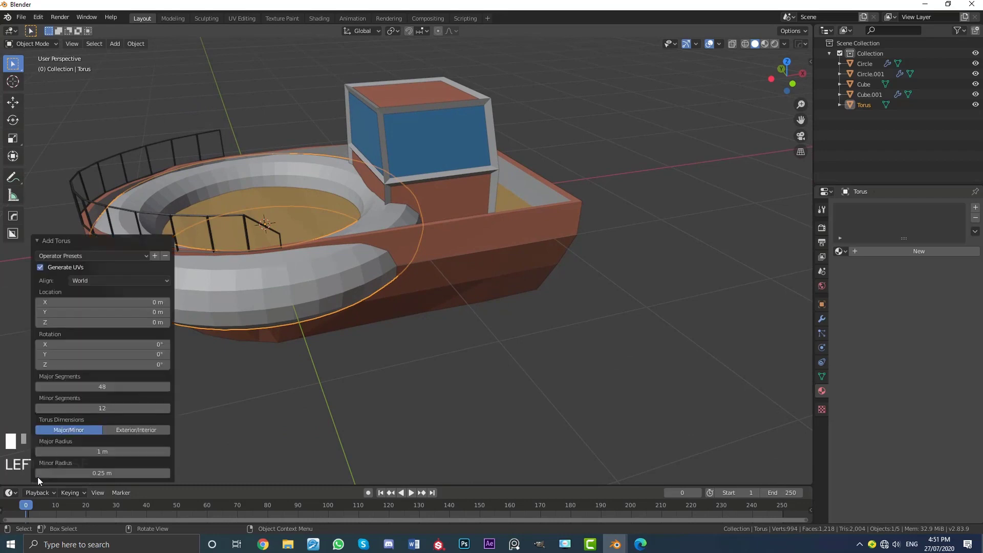
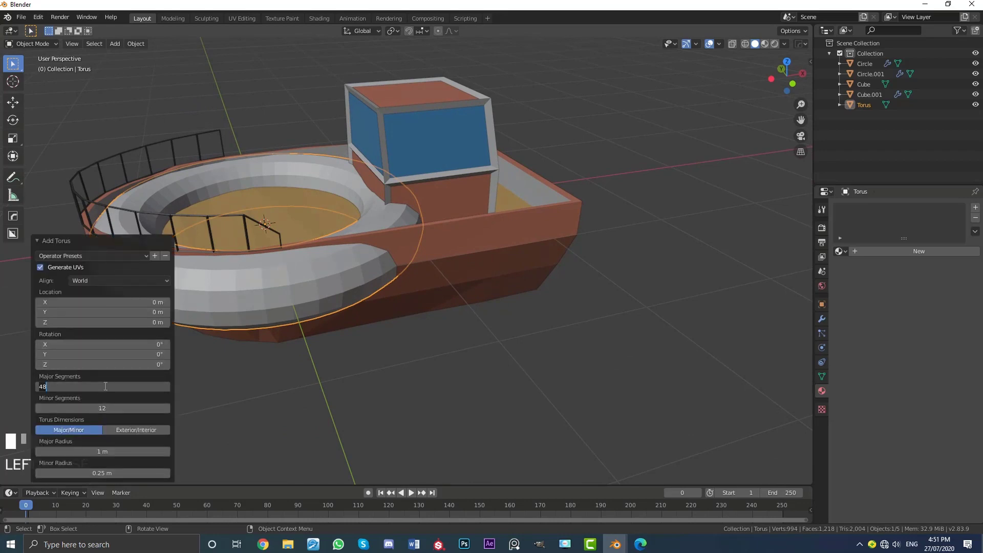
key("Return")
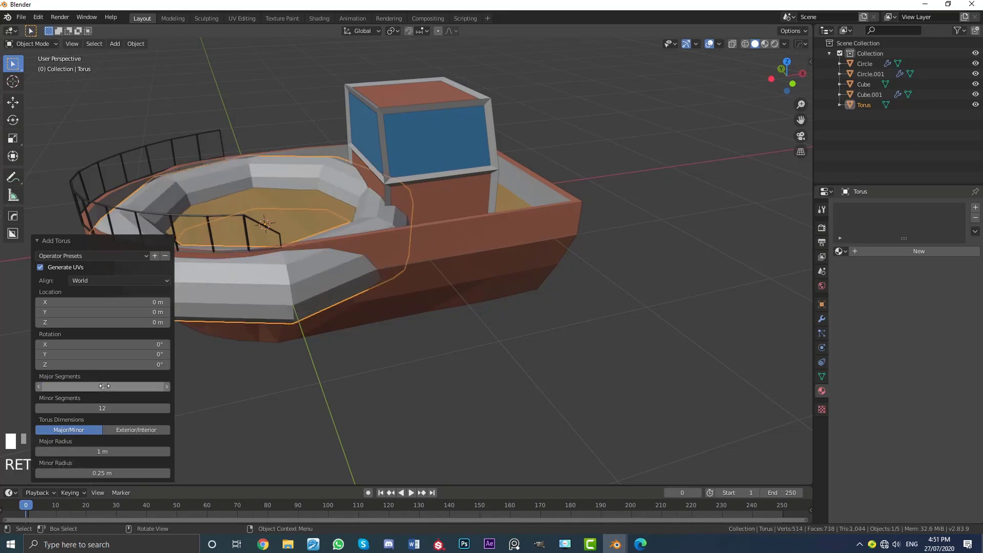
- Reduce the new torus's minor segments to 7
left_click(39, 408)
left_click(40, 408)
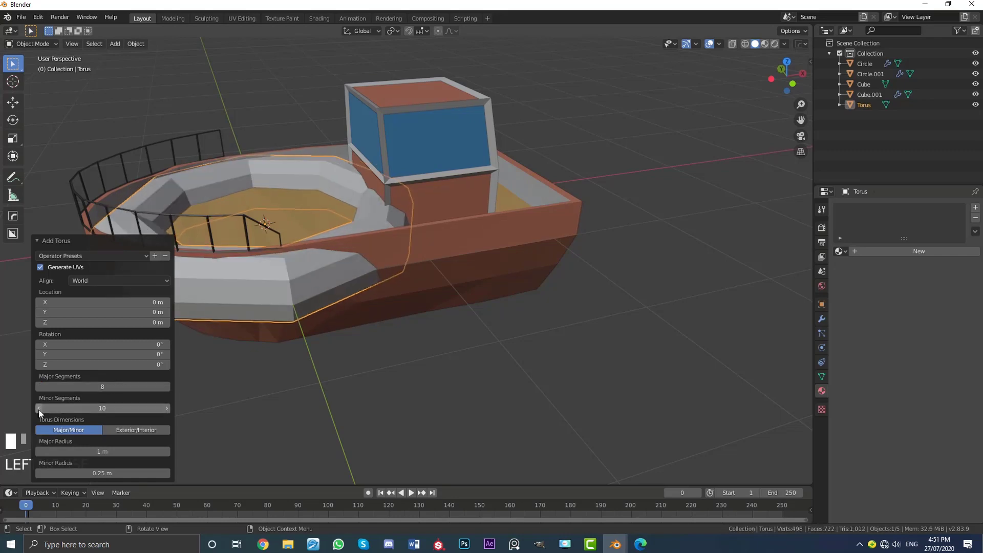
left_click(39, 410)
middle_click_drag(387, 213, 399, 274)
middle_click_drag(400, 277, 504, 184, "shift")
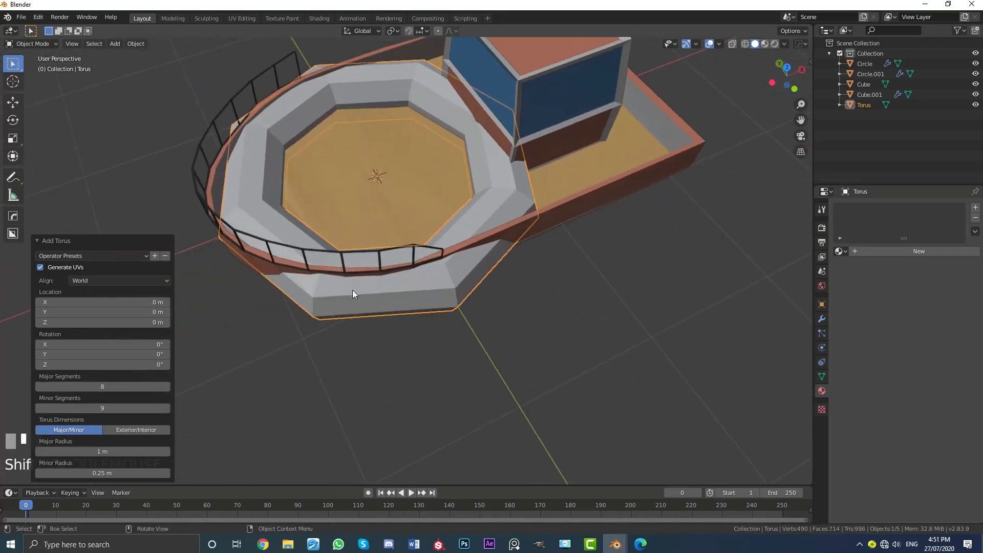
left_click(39, 408)
left_click(38, 408)
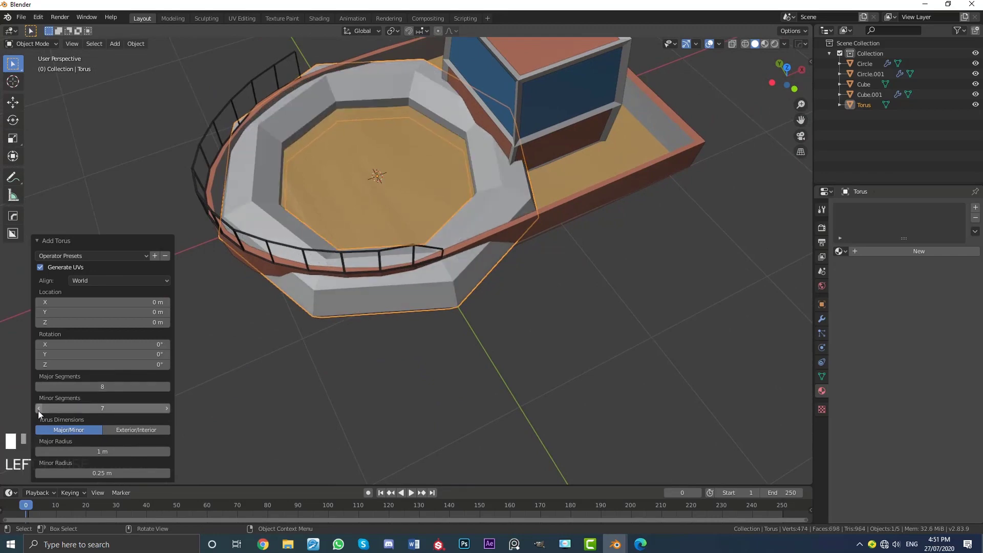
- Set the torus's minor segments to 6, try fewer major segments, and restore the major segments to 8
left_click(38, 409)
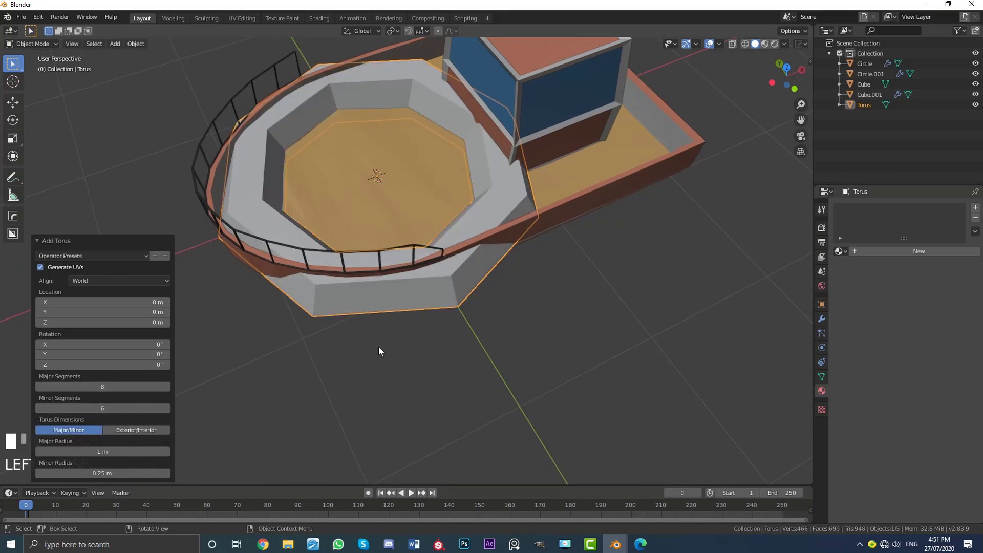
middle_click_drag(379, 347, 368, 371)
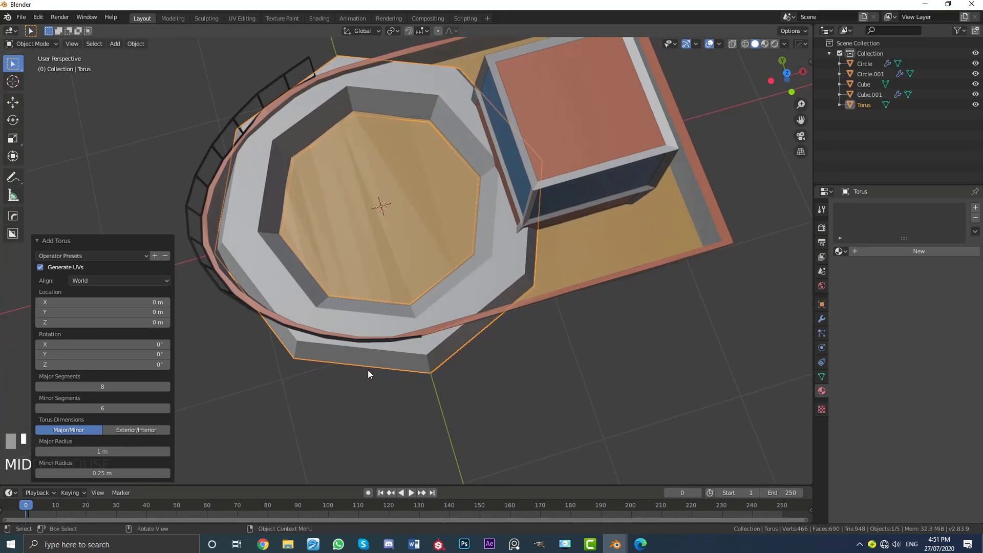
left_click(39, 386)
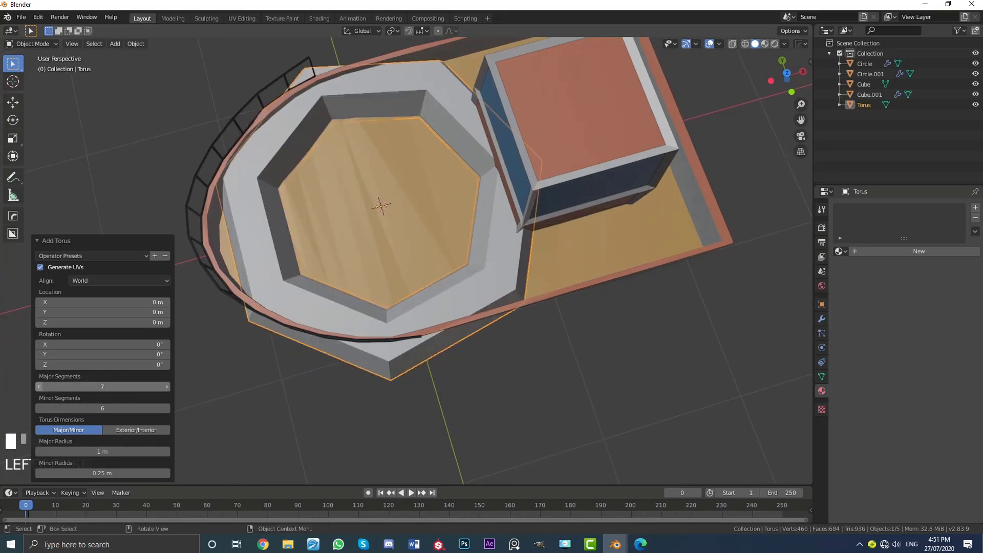
left_click(38, 387)
left_click(167, 386)
left_click(167, 387)
scroll(393, 303, "down", 3)
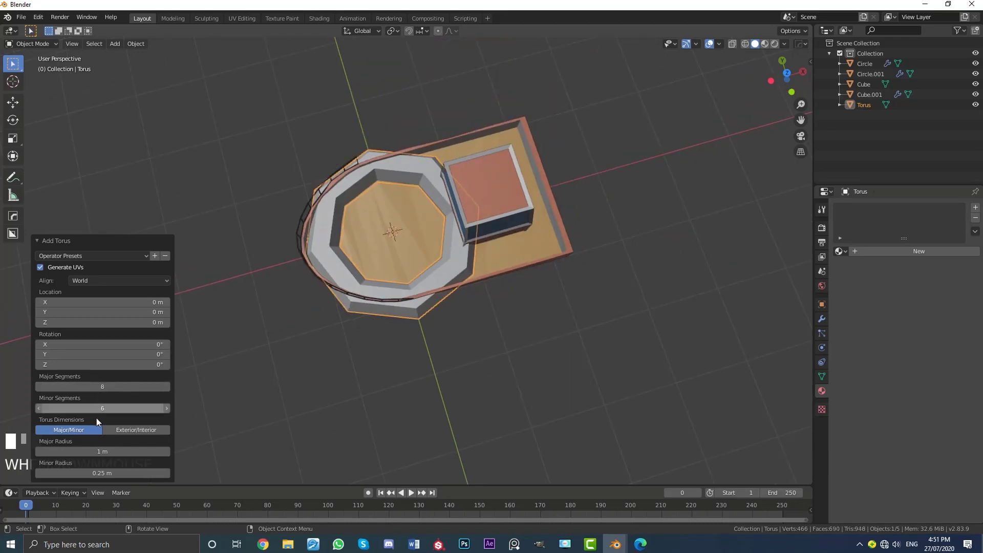
left_click(47, 242)
- Move the torus off the deck, out past the boat's stern
middle_click_drag(262, 307, 418, 253)
key("g")
left_click(599, 192)
middle_click_drag(599, 192, 465, 264, "shift")
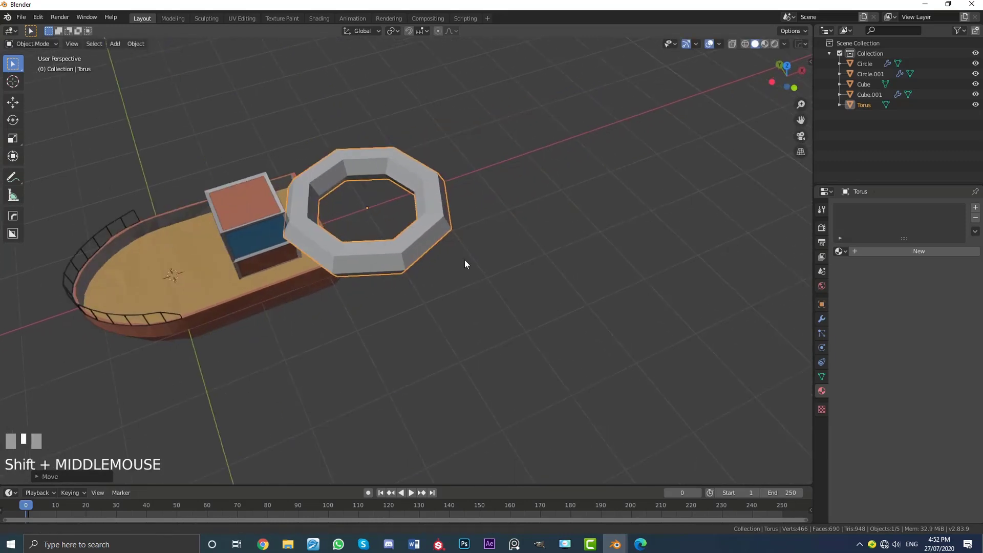
scroll(466, 263, "up", 2)
- Give the torus two materials named ring1 and ring2, and make ring2's viewport color red
left_click(900, 250)
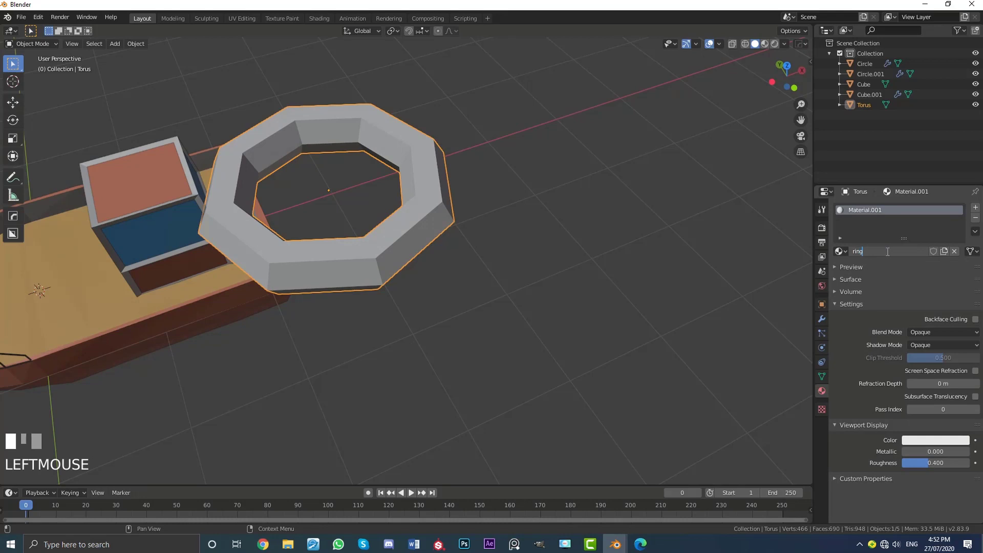
left_click(976, 208)
left_click(907, 272)
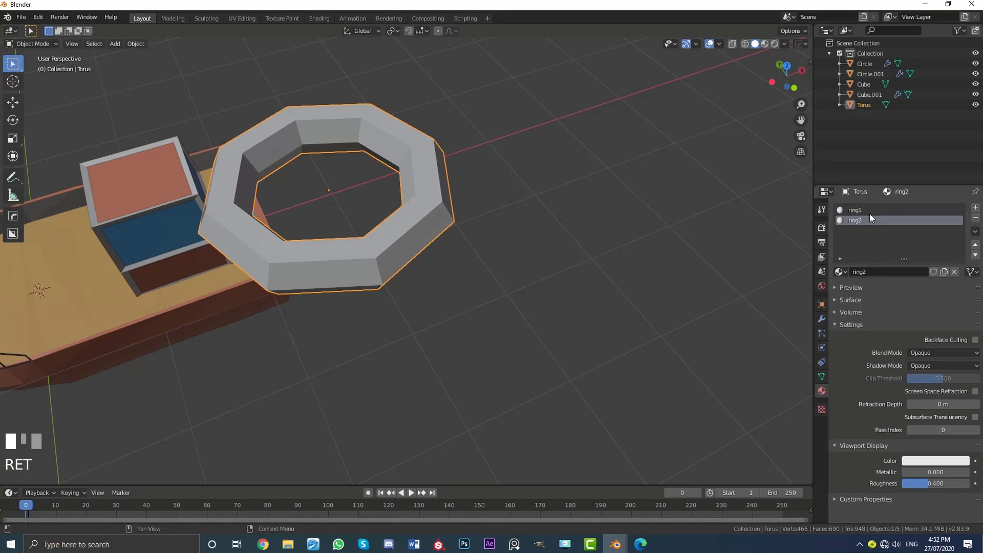
left_click(925, 464)
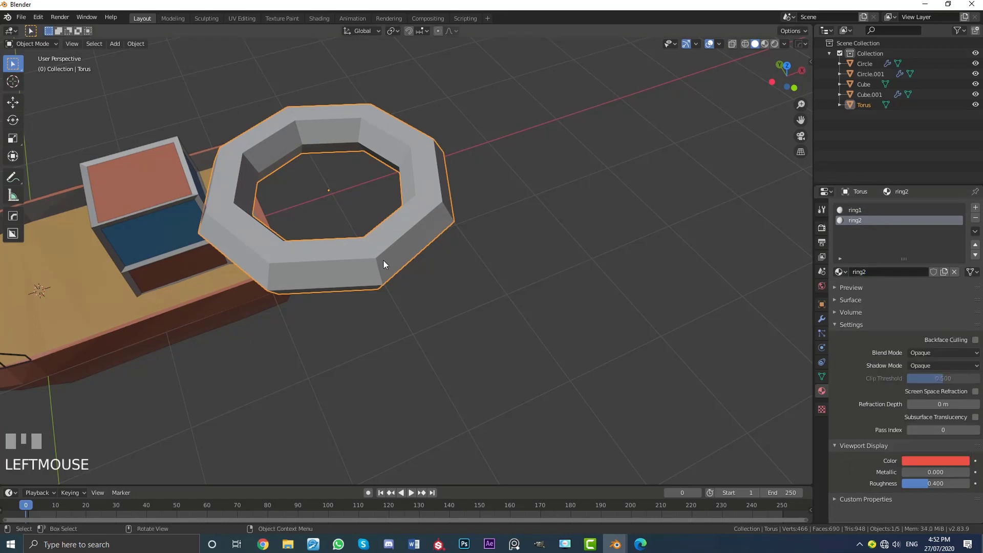
- Assign the ring2 material to four alternating segments around the torus and return to object mode
key("Tab")
left_click(87, 44)
key("alt+a")
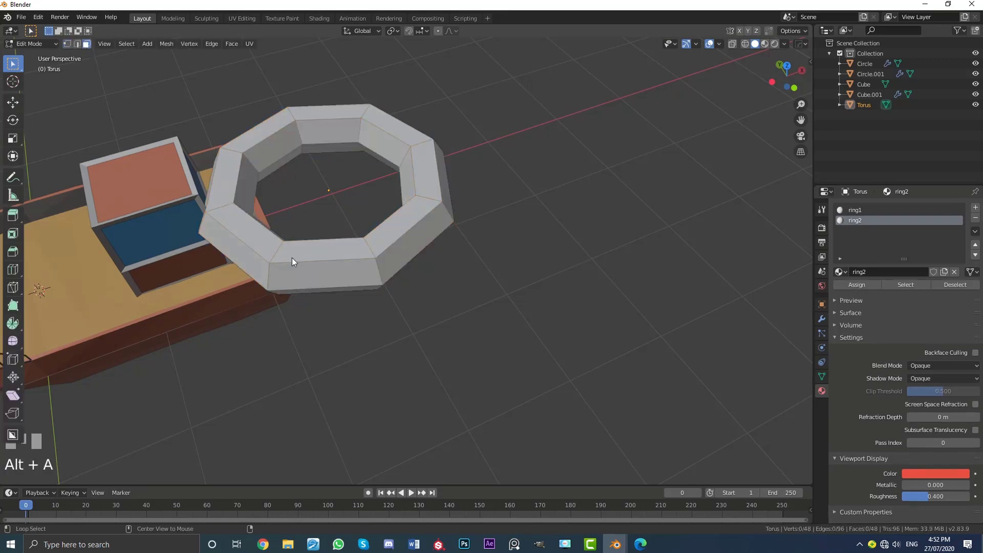
left_click(317, 269, "alt+shift")
left_click(432, 170, "alt+shift")
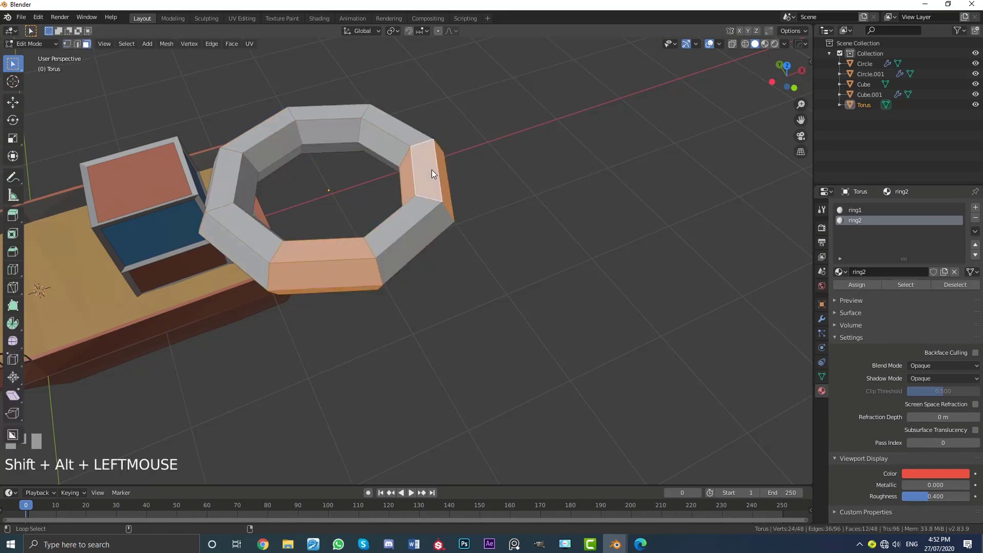
left_click(320, 118, "alt+shift")
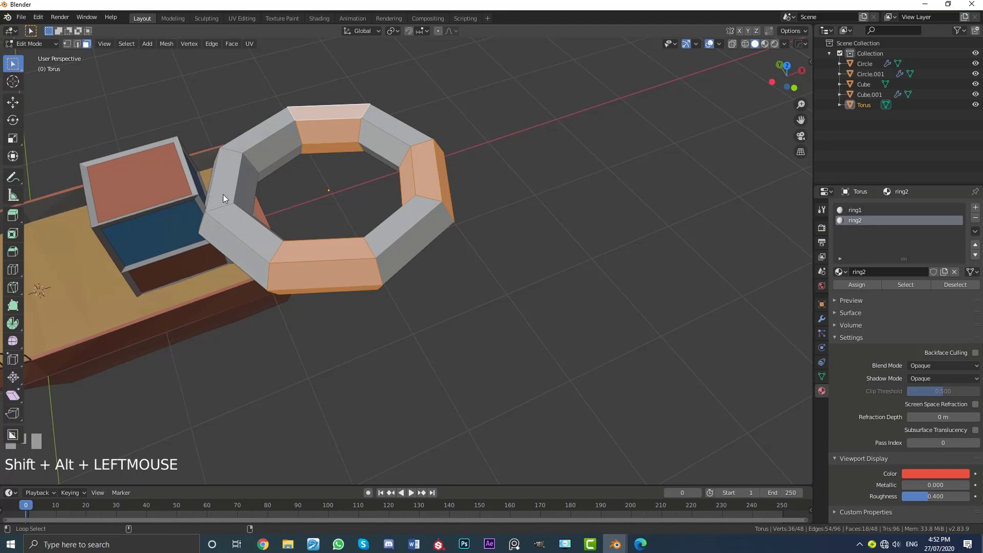
left_click(232, 180, "alt+shift")
middle_click_drag(312, 182, 428, 235)
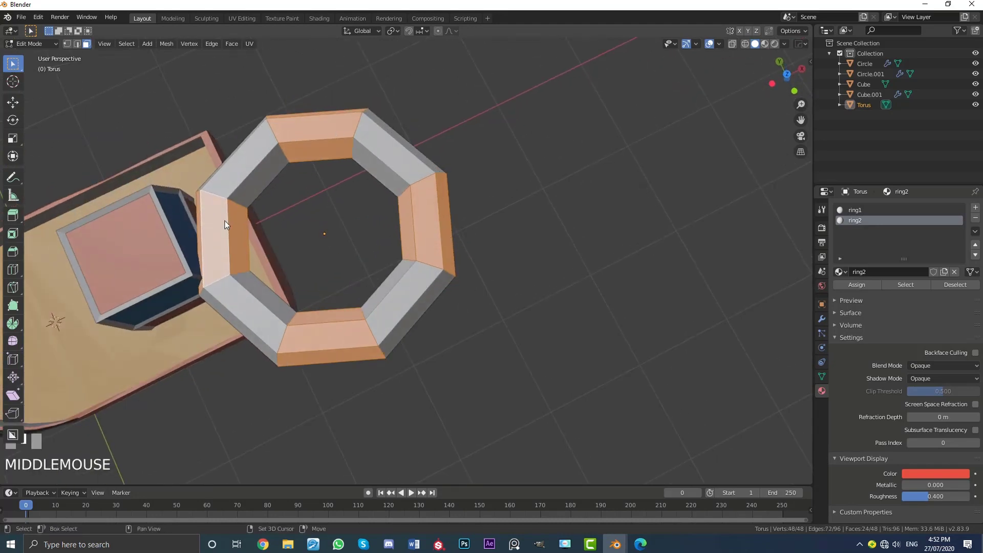
left_click(860, 285)
key("Tab")
- Scale the striped torus down to a small life ring behind the boat's stern
middle_click_drag(462, 279, 493, 313)
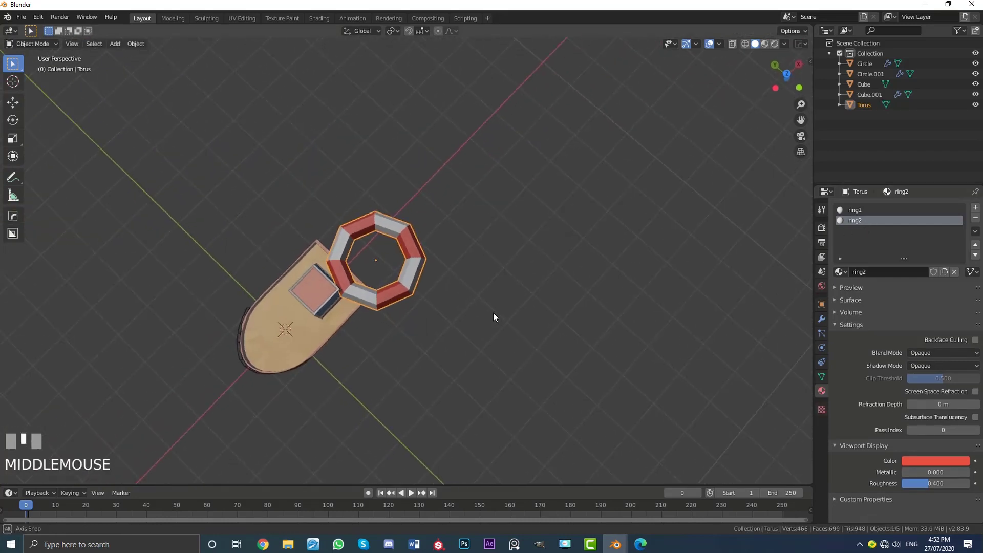
key("s")
left_click(424, 287)
- Rotate the life ring 90° about the X axis so it stands upright
middle_click_drag(424, 287, 357, 254)
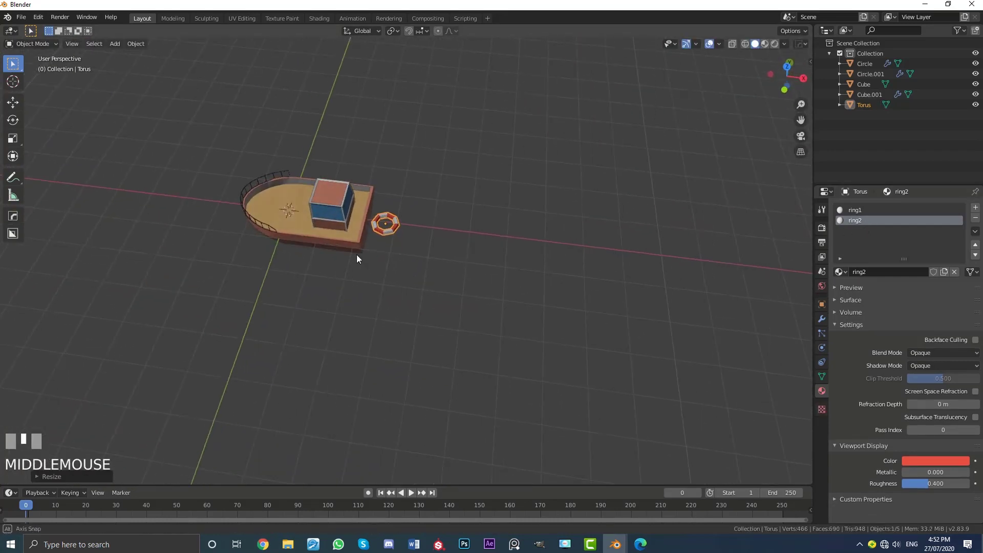
scroll(322, 170, "up", 3)
middle_click_drag(360, 193, 399, 253, "shift")
scroll(399, 253, "up", 2)
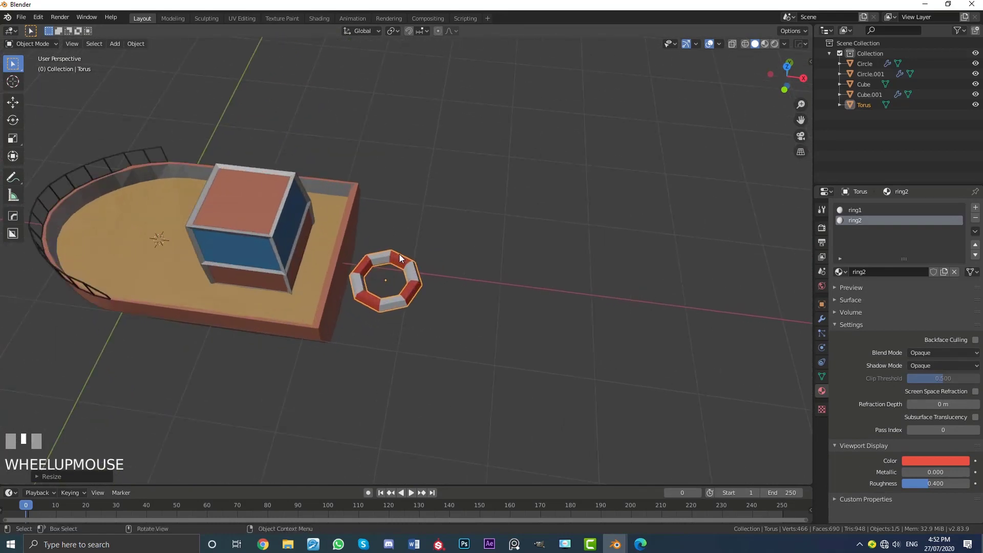
type("rx90")
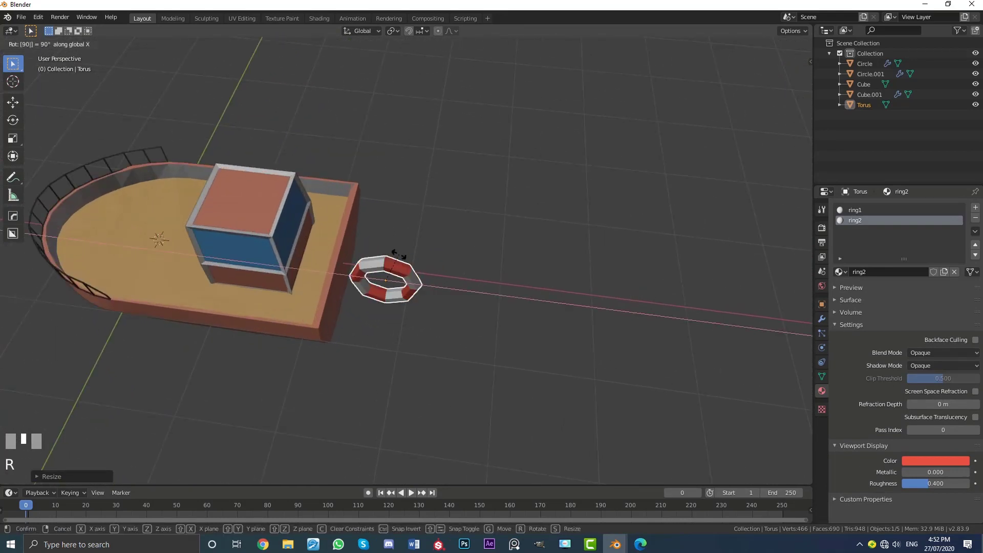
key("Return")
- Move the life ring alongside the cabin's side wall in the top view
key("KP_7")
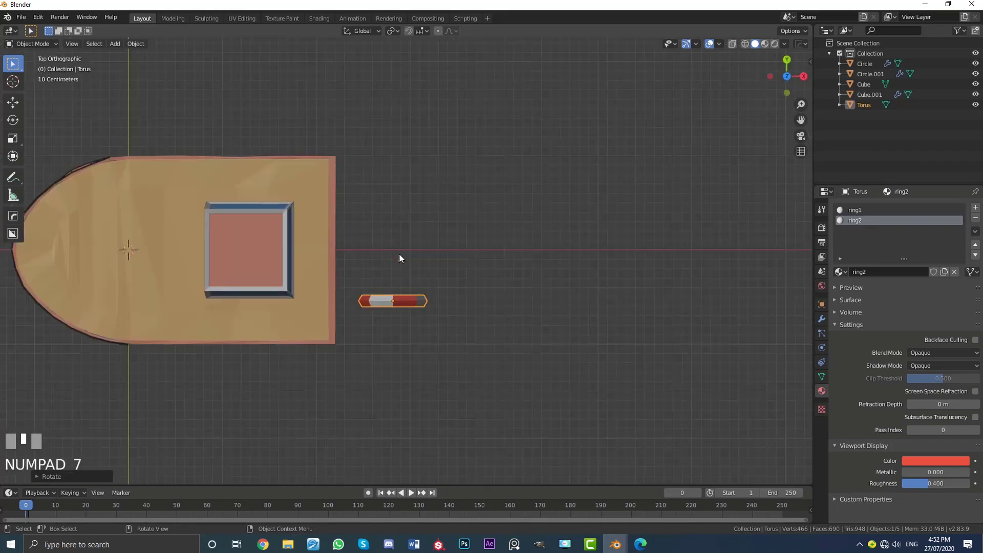
scroll(526, 296, "up", 3)
key("g")
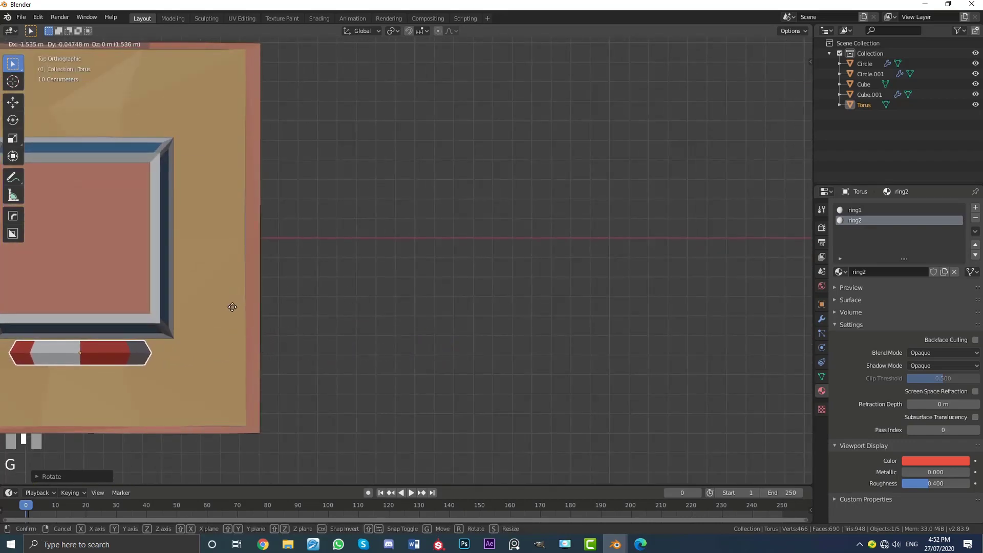
left_click(238, 305)
- Lower the life ring beside the cabin in the right view and scale it to about half its size
key("KP_3")
scroll(379, 297, "up", 2)
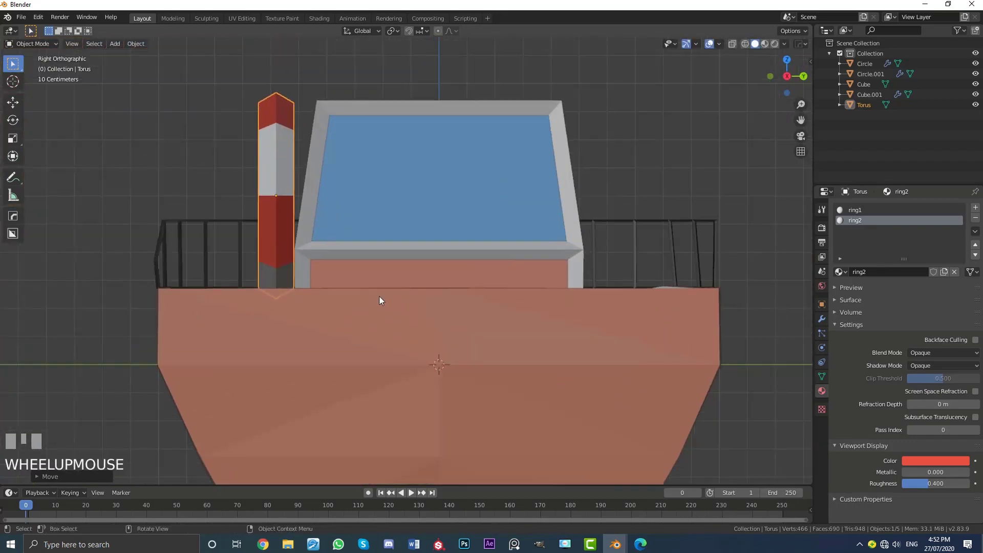
key("g")
left_click(506, 324)
key("s")
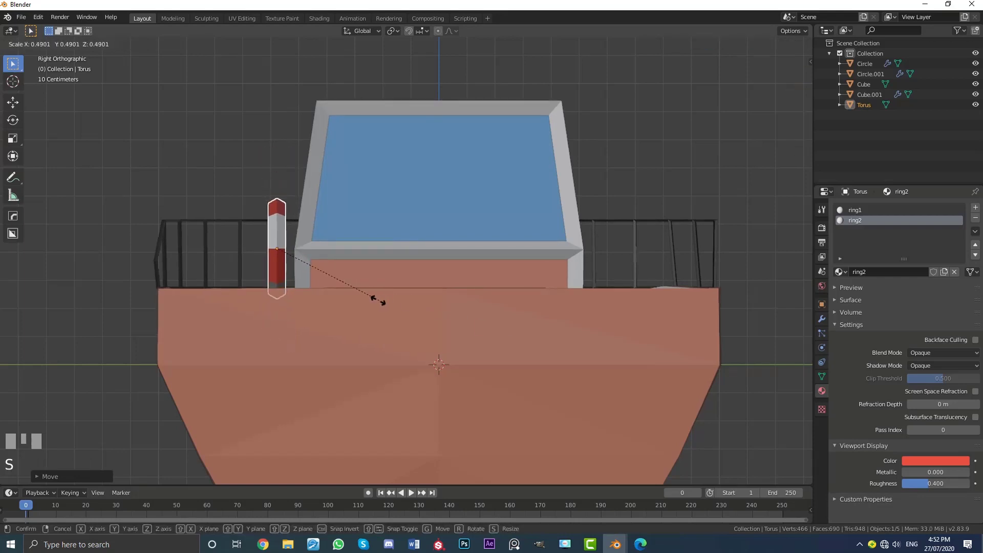
left_click(379, 311)
- Move the life ring against the cabin's side and tilt it slightly to follow the wall's slope
key("g")
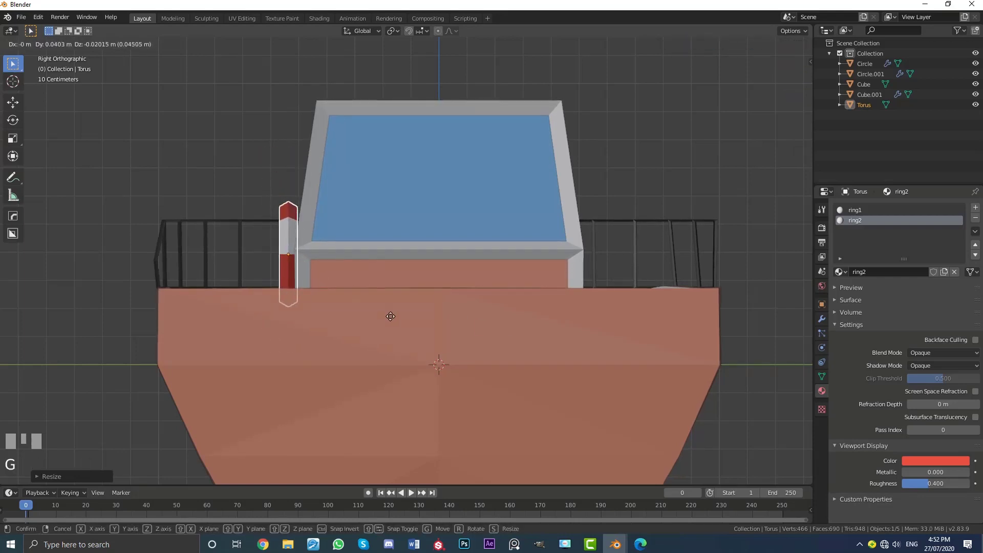
left_click(392, 316)
key("r")
left_click(460, 305)
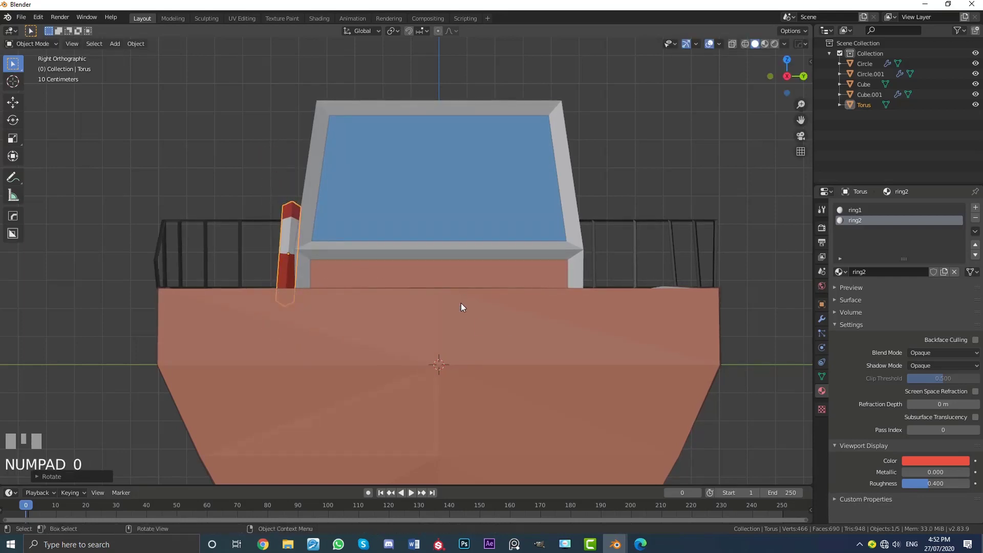
- Position the life ring on the red panel below the cabin's side window, then deselect it
key("KP_1")
middle_click_drag(461, 303, 410, 347, "shift")
scroll(410, 347, "up", 5)
left_click(417, 237)
key("g")
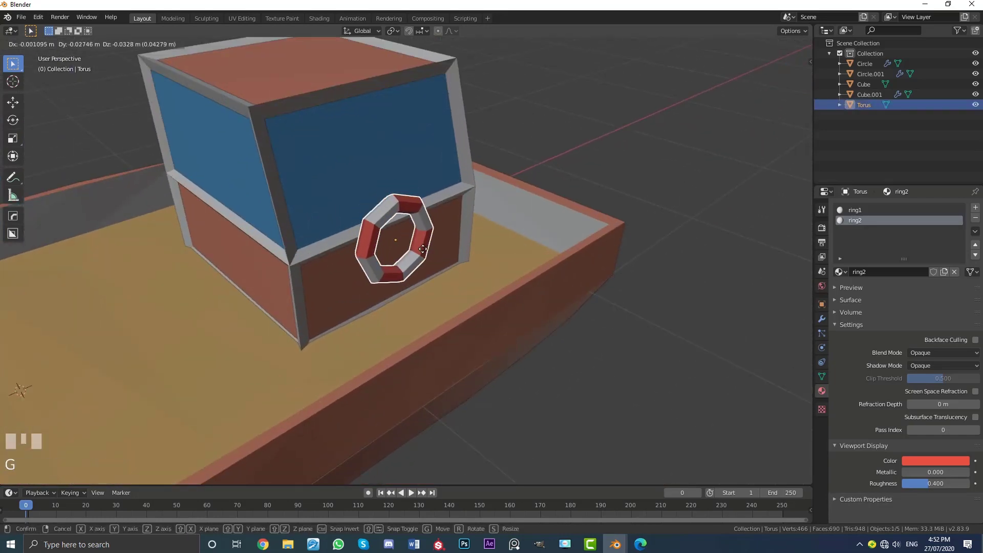
left_click(417, 276)
key("alt+a")
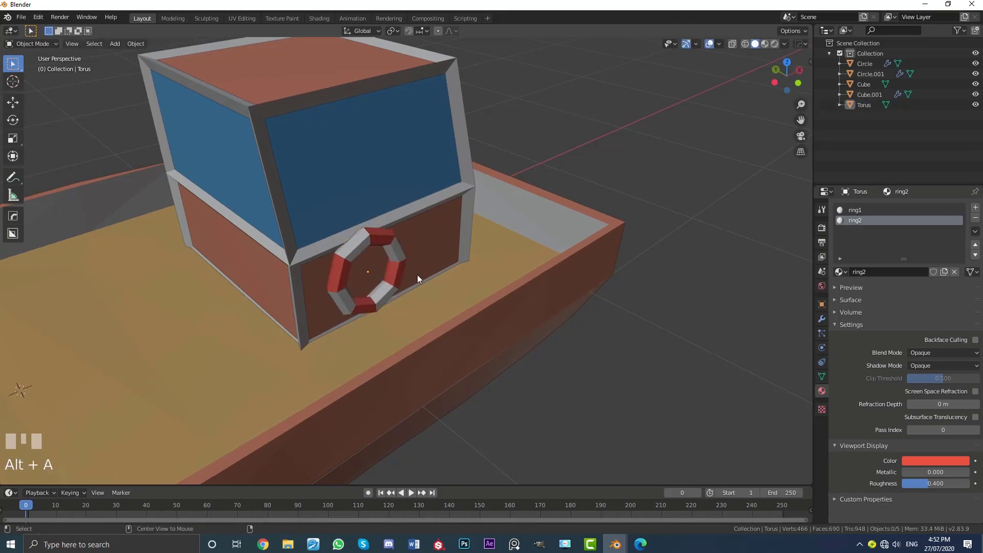
- Try a duplicate life ring next to the first one on the cabin's lower side panel
middle_click_drag(418, 278, 461, 282)
scroll(334, 247, "up", 4)
left_click(316, 238)
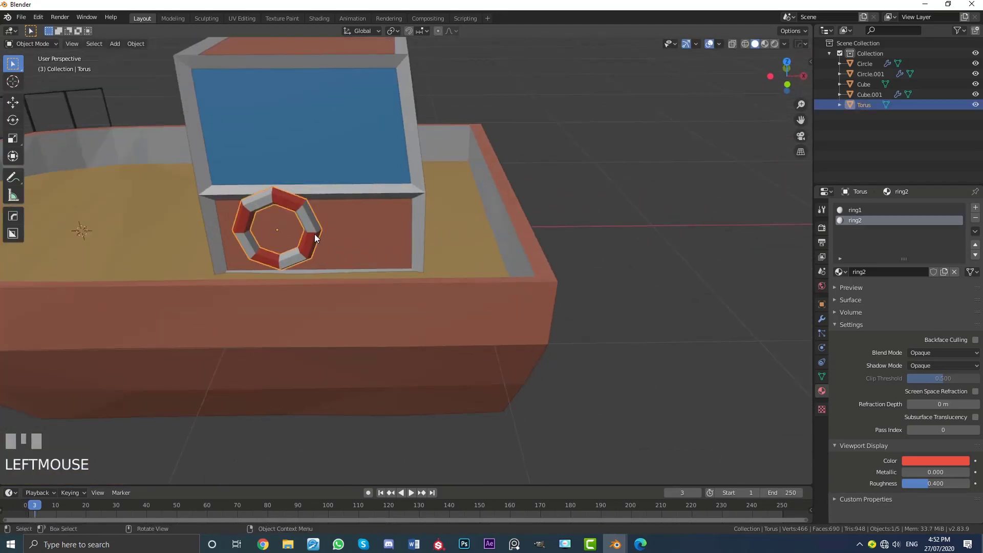
key("shift+d")
left_click(420, 247)
key("alt+a")
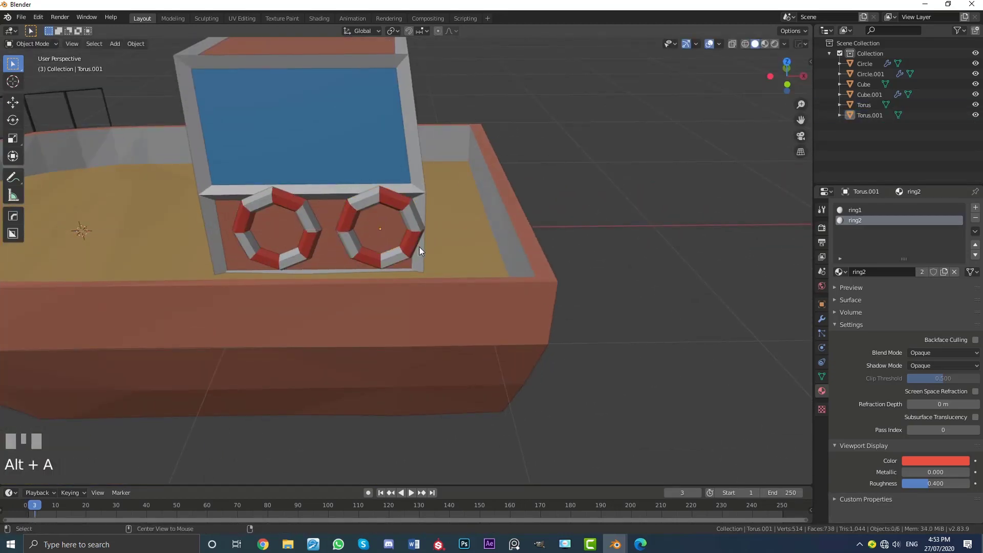
- Delete the duplicate life ring nearest the stern from the cabin's side
scroll(419, 247, "down", 5)
middle_click_drag(419, 247, 453, 252)
scroll(457, 252, "up", 3)
middle_click_drag(306, 211, 349, 238)
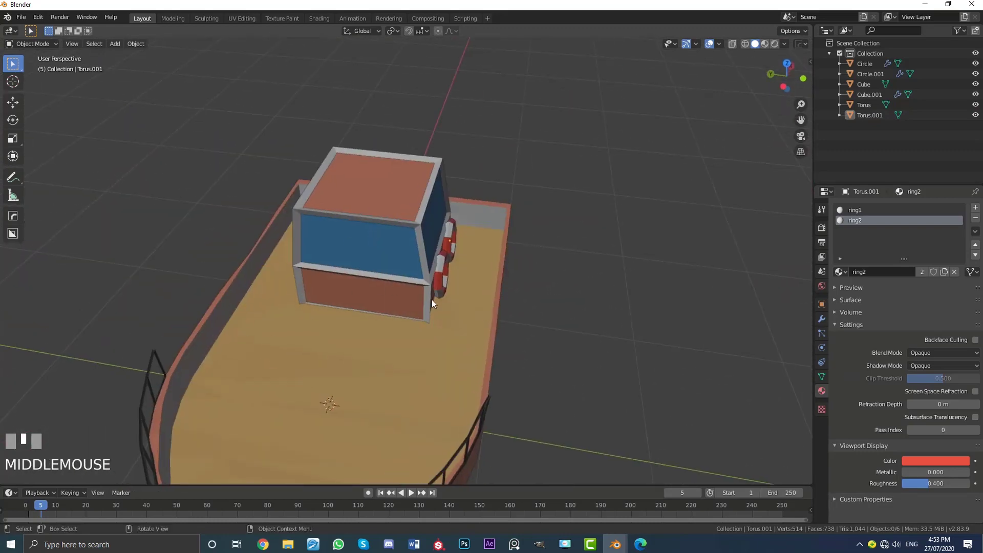
scroll(432, 300, "down", 4)
middle_click_drag(432, 300, 349, 275)
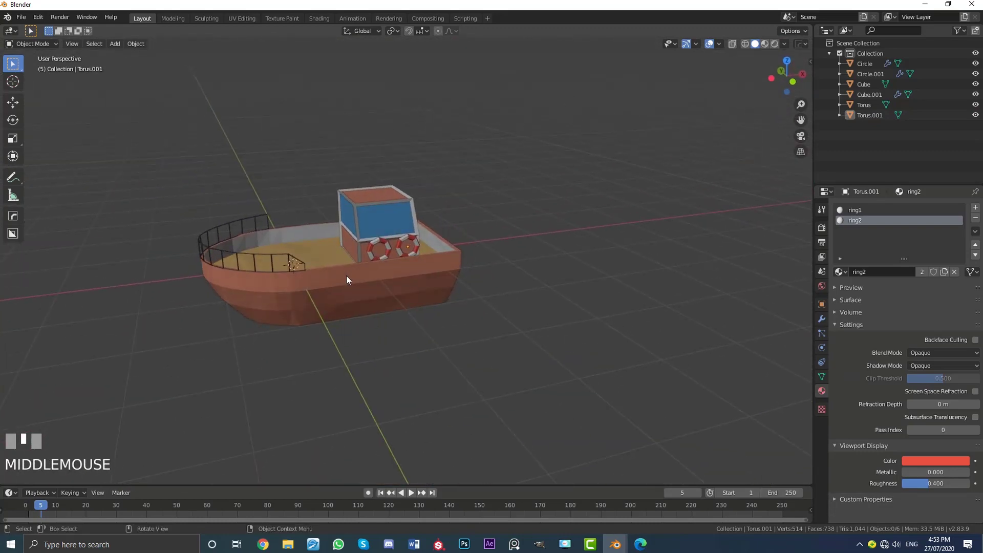
scroll(346, 275, "up", 5)
left_click(406, 211)
key("x")
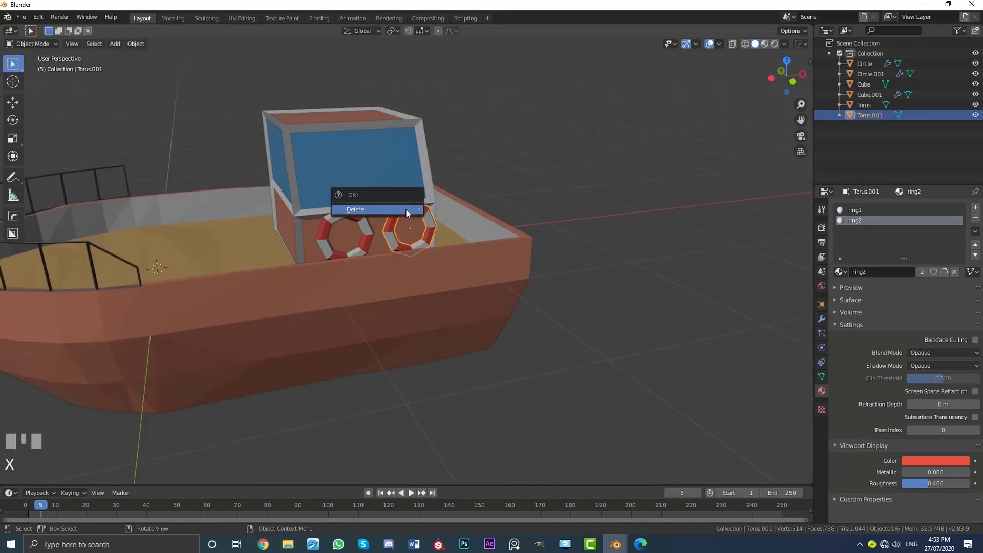
left_click(407, 210)
- Move the remaining life ring along X to the middle of the cabin's lower side panel and scale it slightly
left_click(368, 226)
key("g")
key("x")
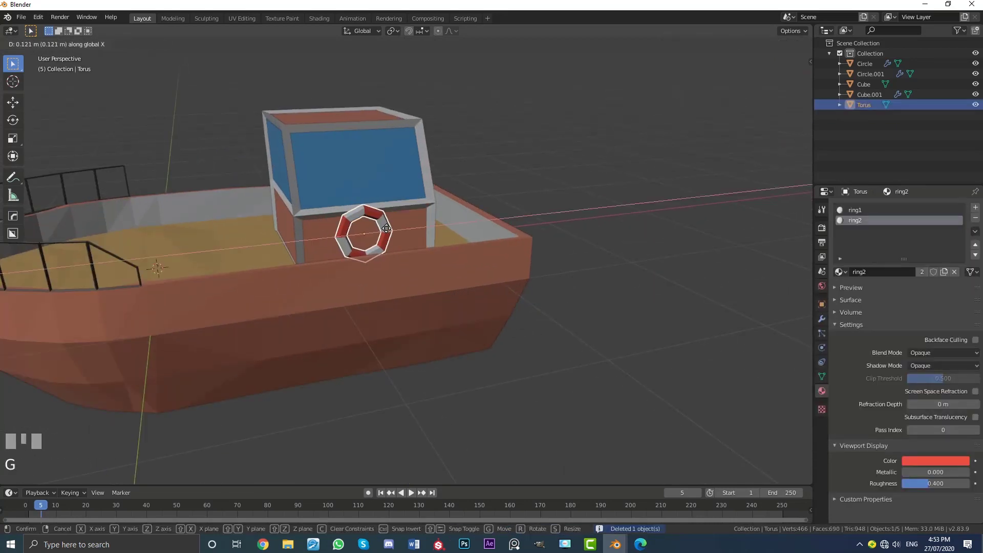
left_click(391, 226)
key("s")
left_click(401, 238)
key("a")
- Extrude the cabin's top face upward to form a raised roof block
scroll(401, 237, "down", 4)
mouse_move(400, 237)
middle_mouse_down()
mouse_move(432, 266)
mouse_move(487, 243)
mouse_move(386, 247)
middle_mouse_up()
scroll(385, 247, "up", 2)
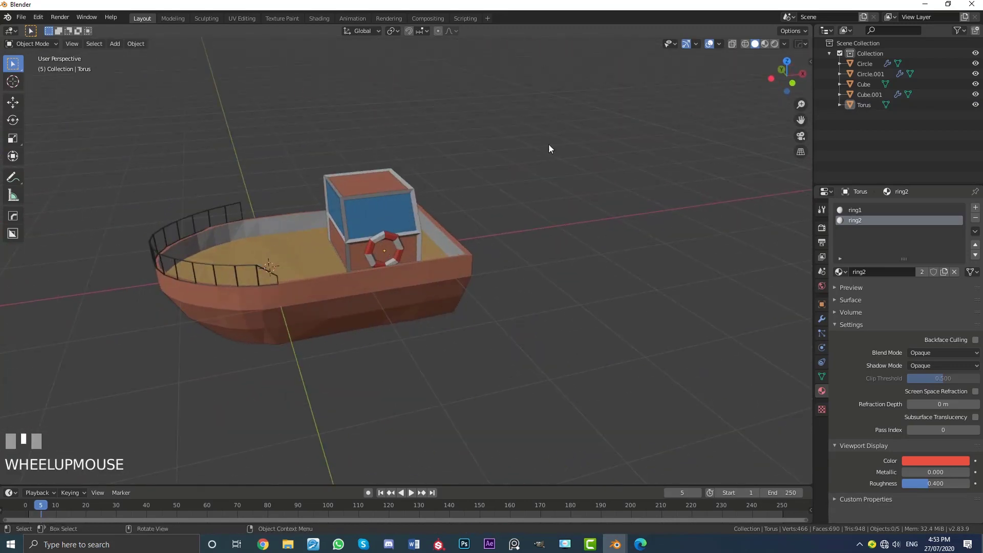
scroll(371, 190, "up", 3)
middle_click_drag(371, 190, 429, 236, "shift")
scroll(429, 235, "up", 2)
left_click(417, 189)
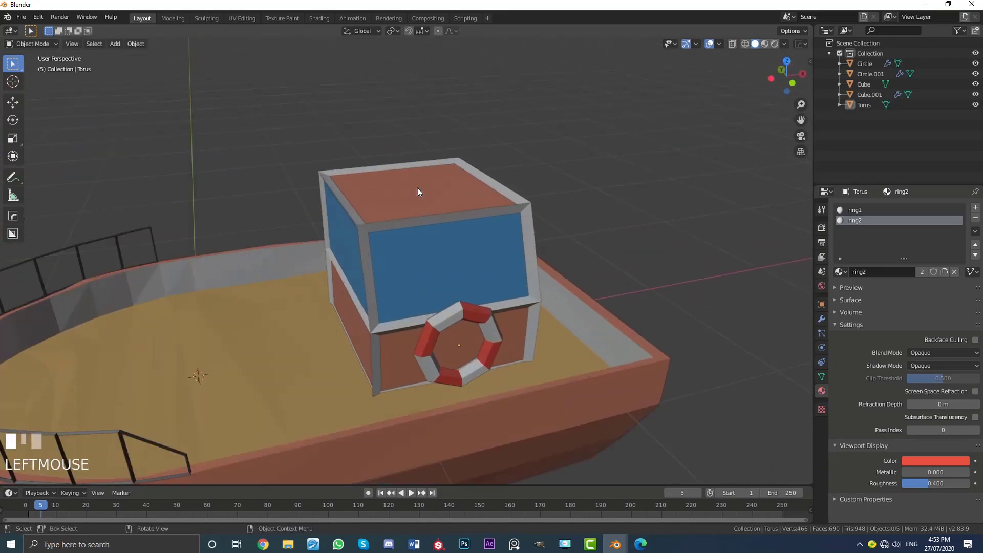
key("Tab")
middle_click_drag(369, 229, 72, 65)
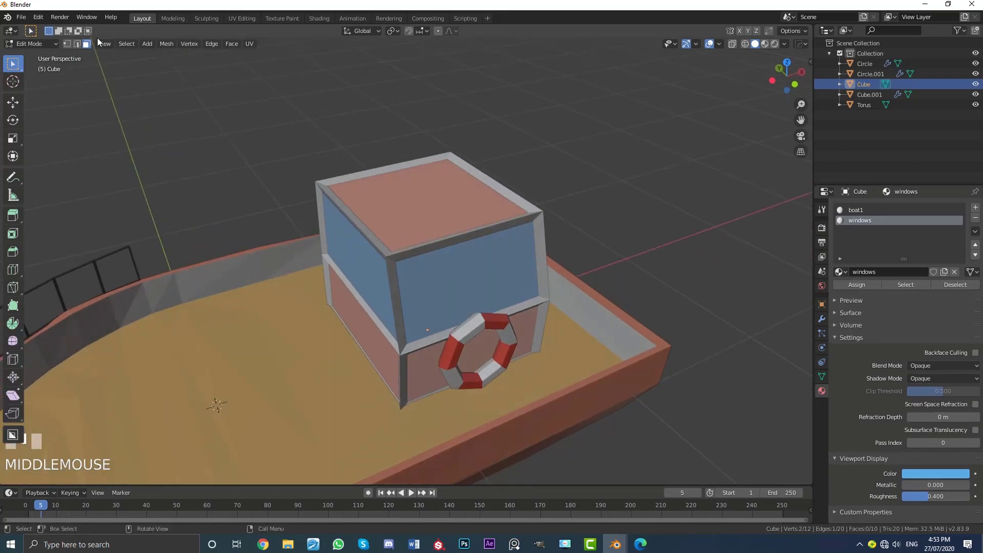
left_click(411, 199)
key("e")
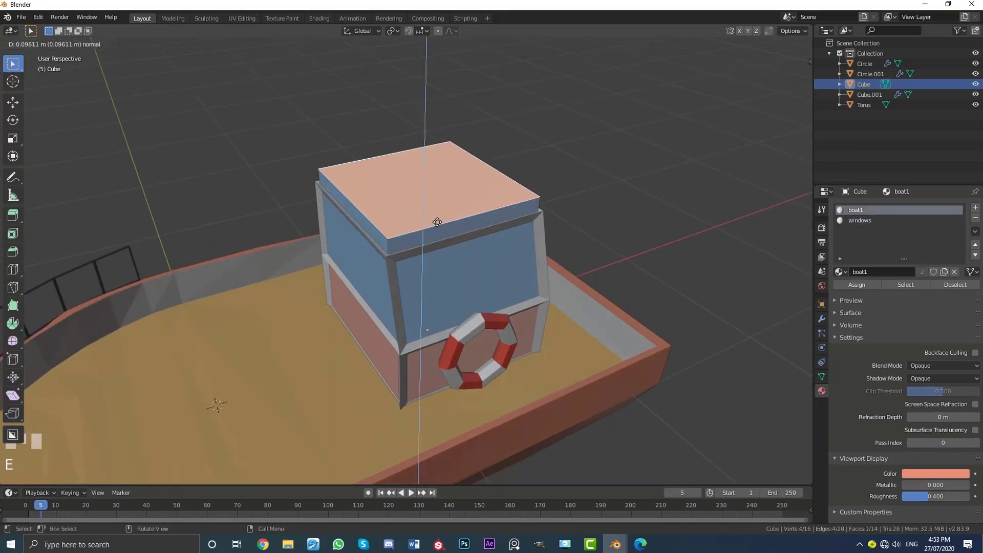
left_click(438, 218)
- Extrude the roof block's bow-side face forward so the roof overhangs the front of the cabin
left_click(364, 226)
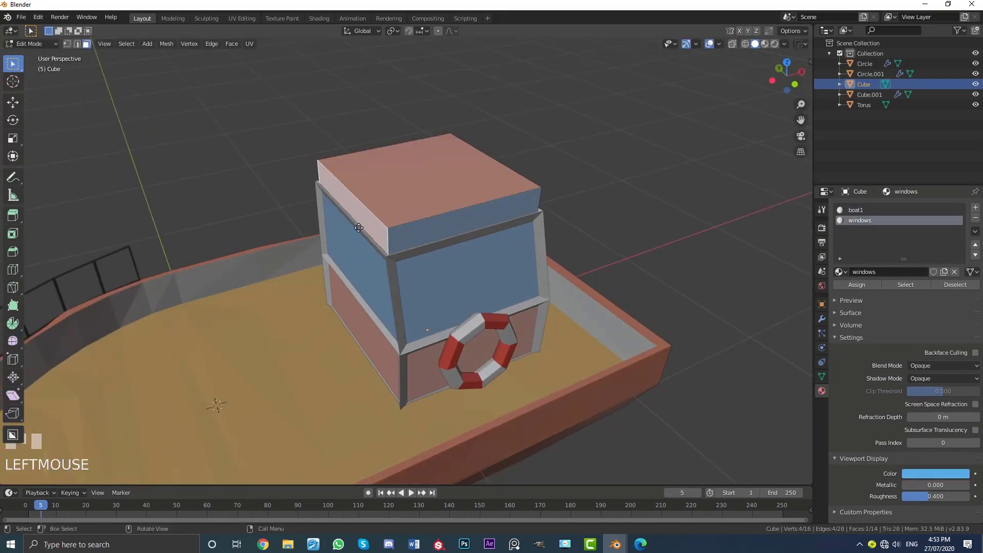
key("e")
left_click(311, 246)
scroll(398, 294, "down", 4)
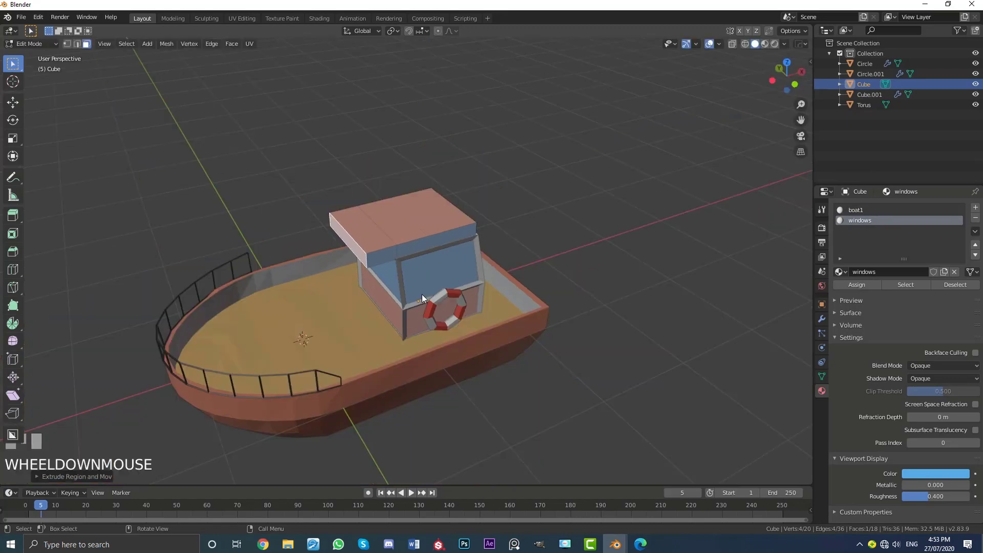
key("Tab")
mouse_move(522, 302)
middle_mouse_down()
mouse_move(451, 256)
mouse_move(537, 270)
mouse_move(524, 290)
middle_mouse_up()
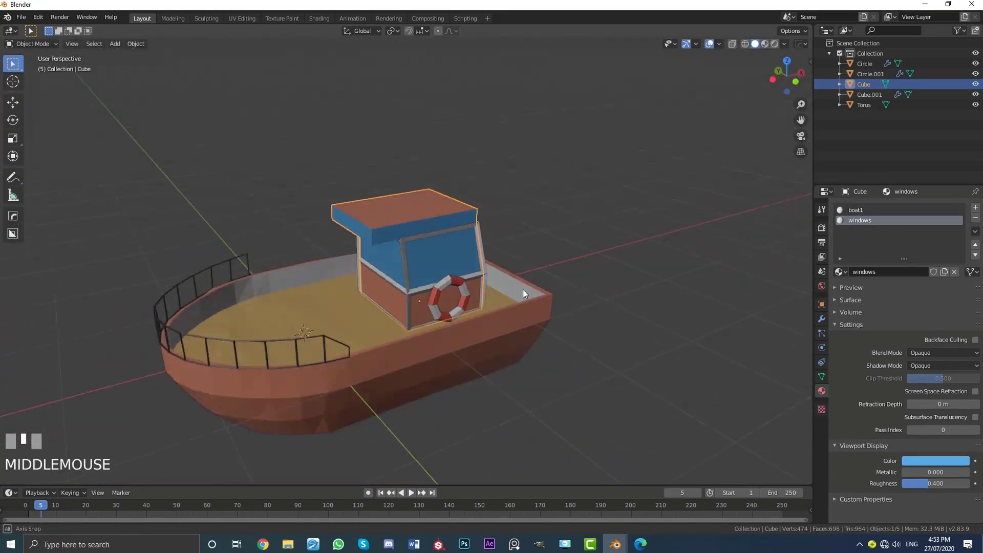
- Add the existing inner material to the cabin and assign it to all roof faces, including the front overhang's underside
scroll(524, 290, "up", 5)
key("Tab")
scroll(409, 221, "up", 1)
key("alt+a")
left_click(369, 198)
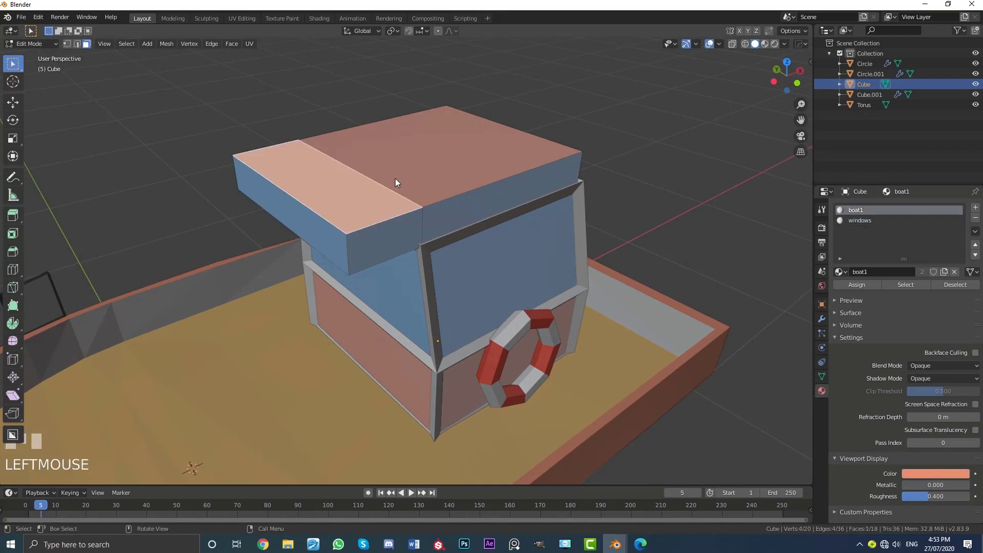
left_click(432, 150, "shift")
key("ctrl+KP_Add")
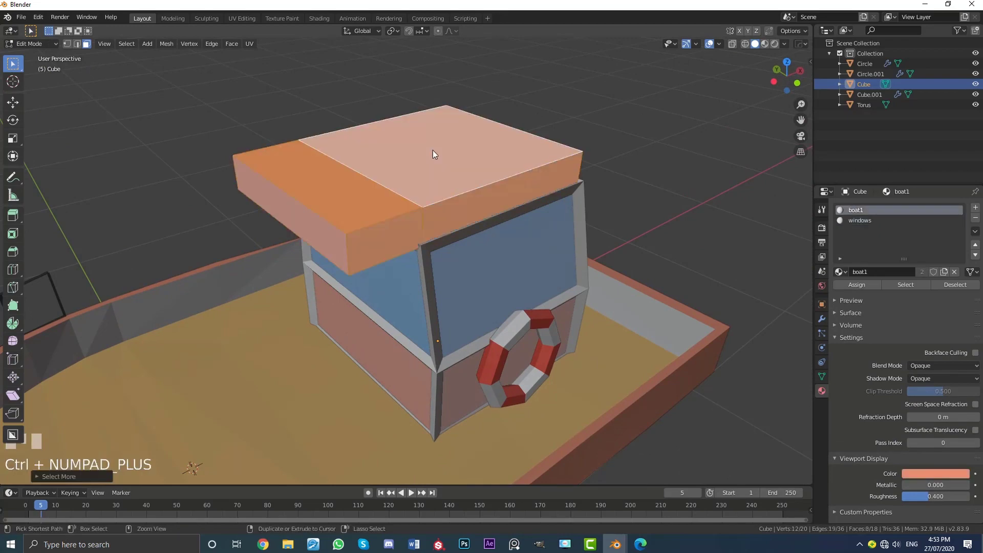
middle_click_drag(551, 121, 480, 157)
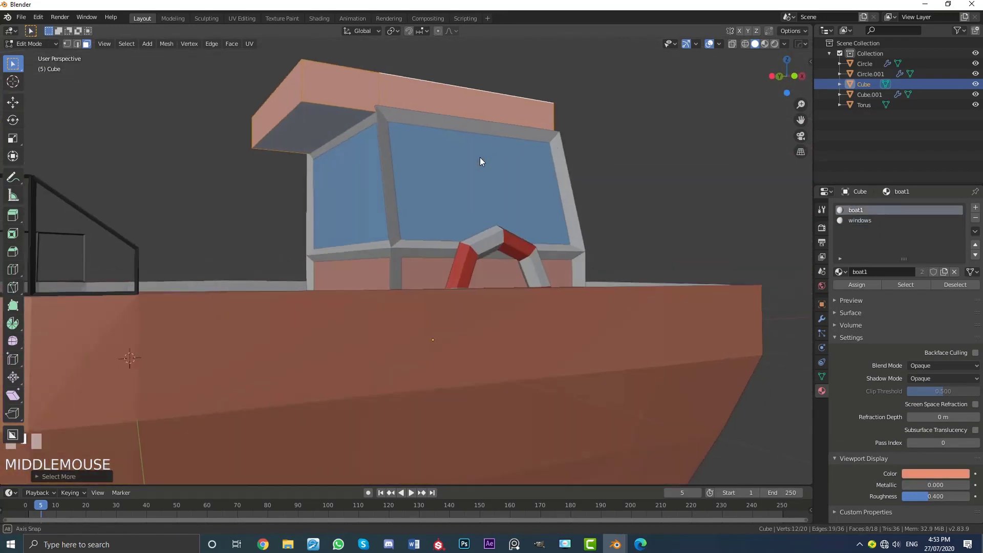
left_click(319, 116, "shift")
middle_click_drag(289, 128, 316, 117)
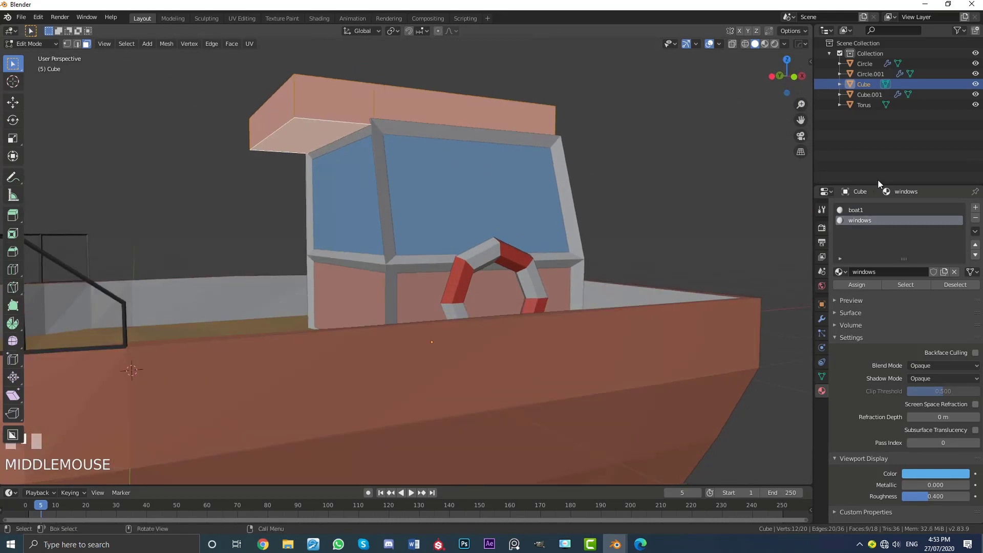
left_click(976, 208)
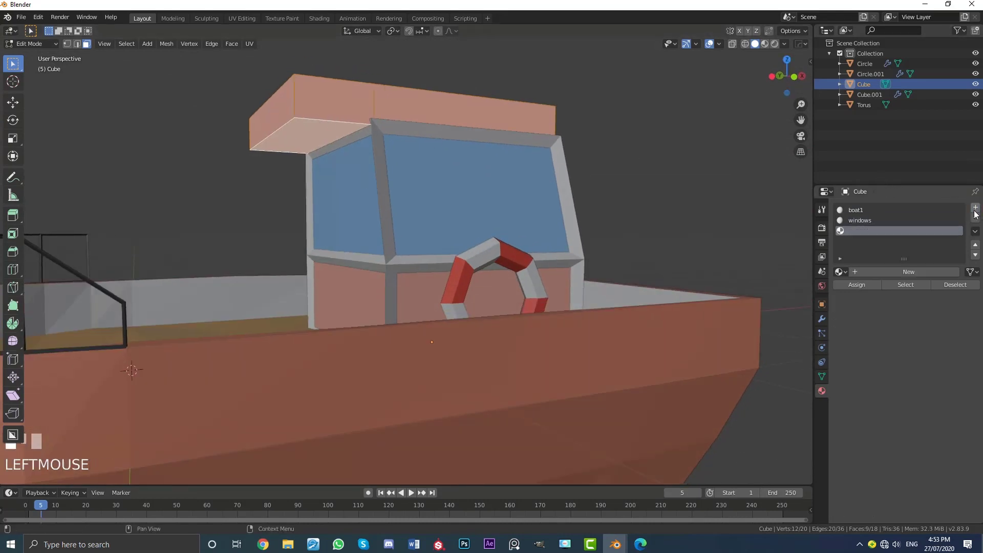
left_click(840, 272)
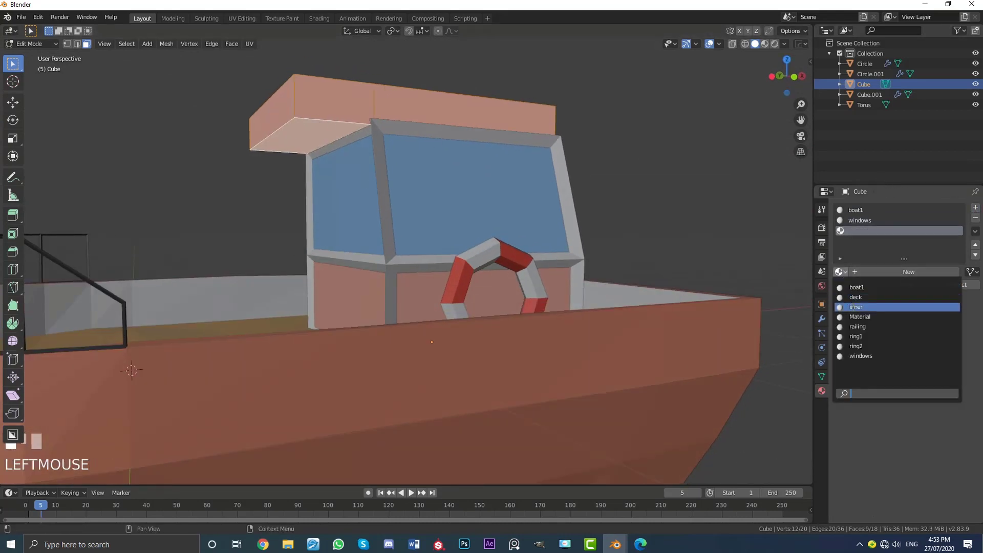
left_click(856, 307)
left_click(858, 285)
key("Tab")
scroll(492, 187, "down", 5)
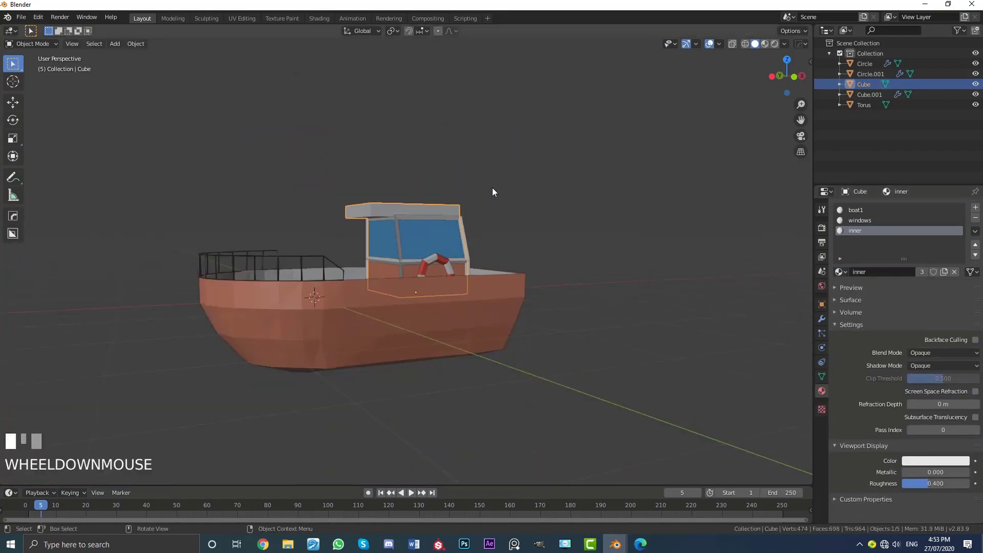
key("alt+a")
- Extrude the roof's stern-side face outward about 0.2 m to form a rear overhang
middle_click_drag(504, 247, 422, 263)
scroll(422, 263, "up", 5)
key("Tab")
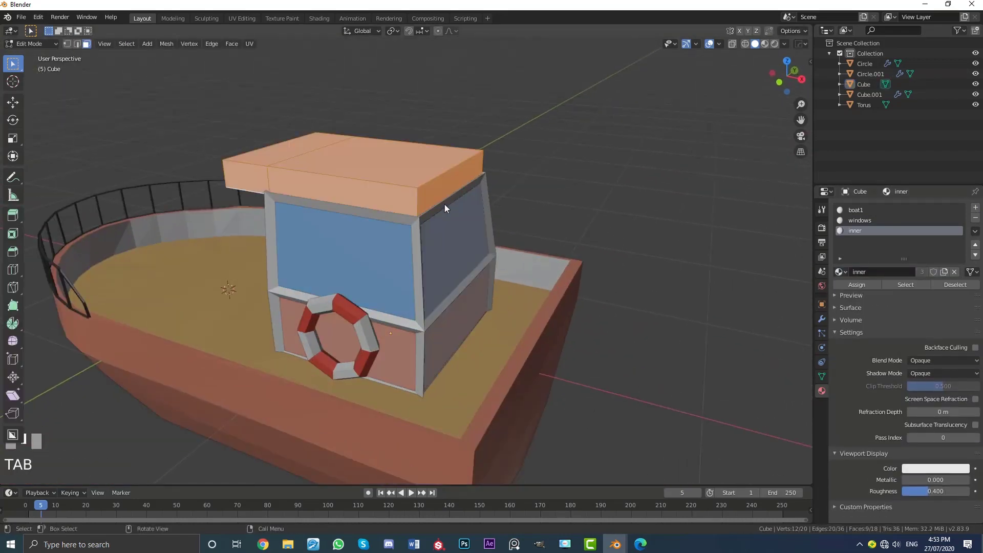
left_click(441, 190)
key("alt+a")
key("Tab")
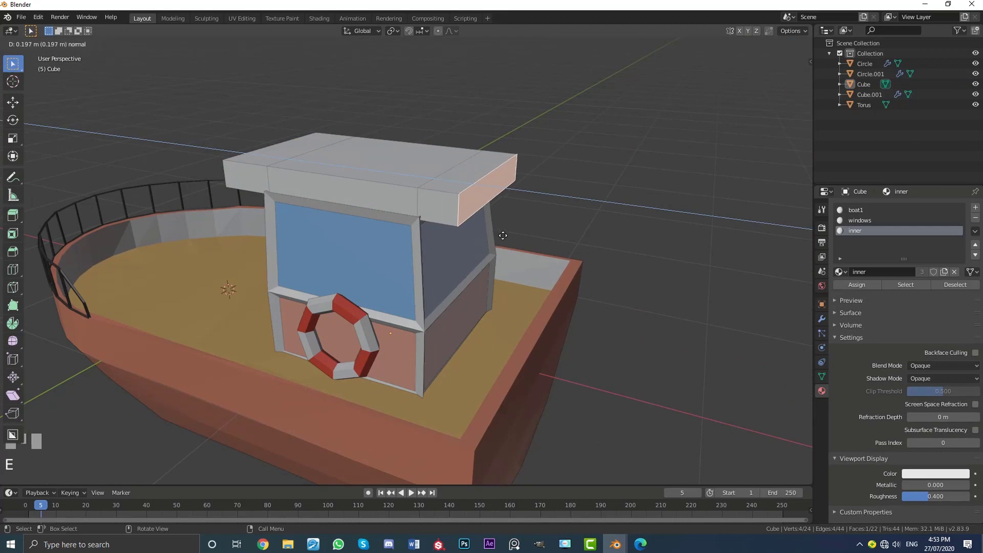
scroll(450, 226, "down", 3)
scroll(450, 229, "down", 2)
middle_click_drag(451, 228, 511, 227)
scroll(459, 236, "up", 6)
- Lower the roof's three top faces along Z to make the roof a thin slab
key("Tab")
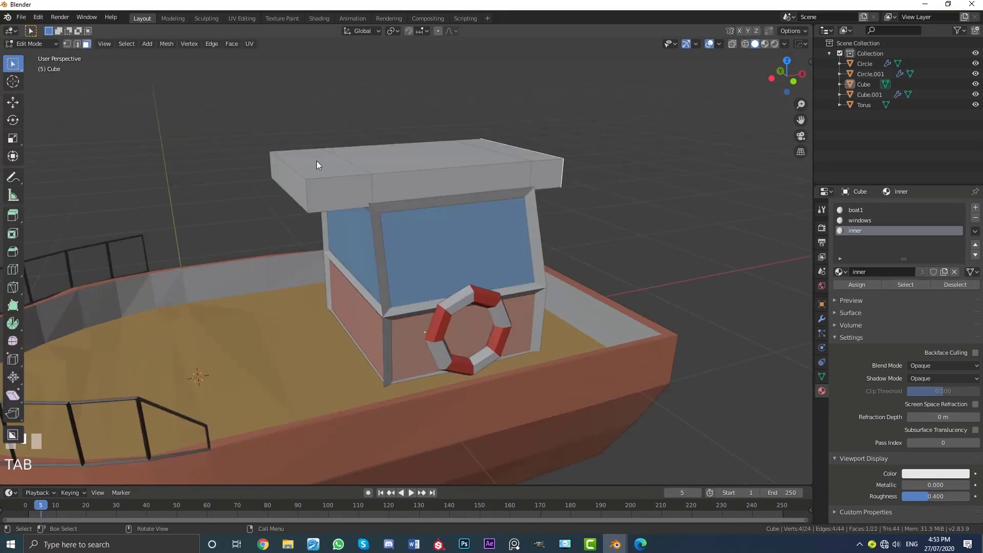
left_click(318, 162)
left_click(393, 160, "shift")
left_click(505, 156, "shift")
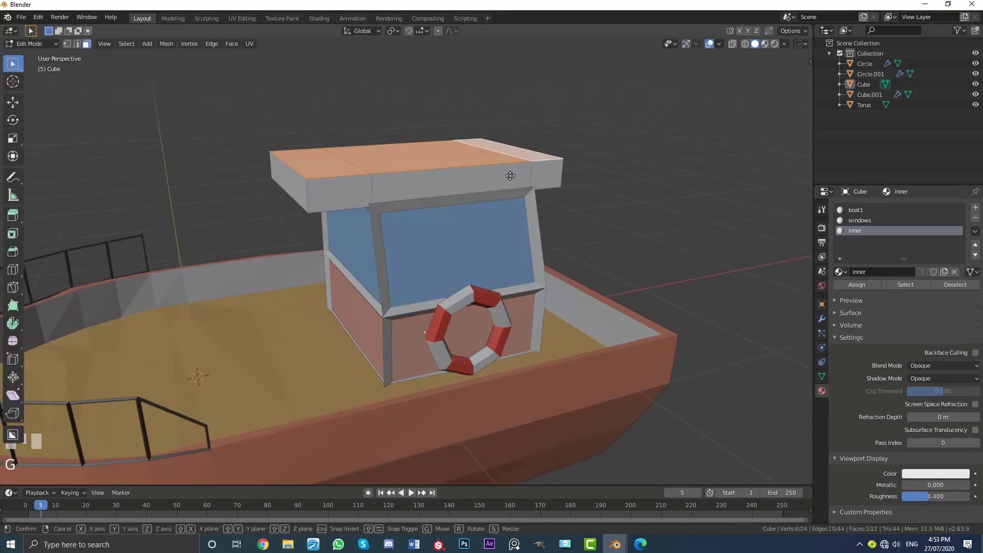
key("g")
key("z")
left_click(522, 194)
key("Tab")
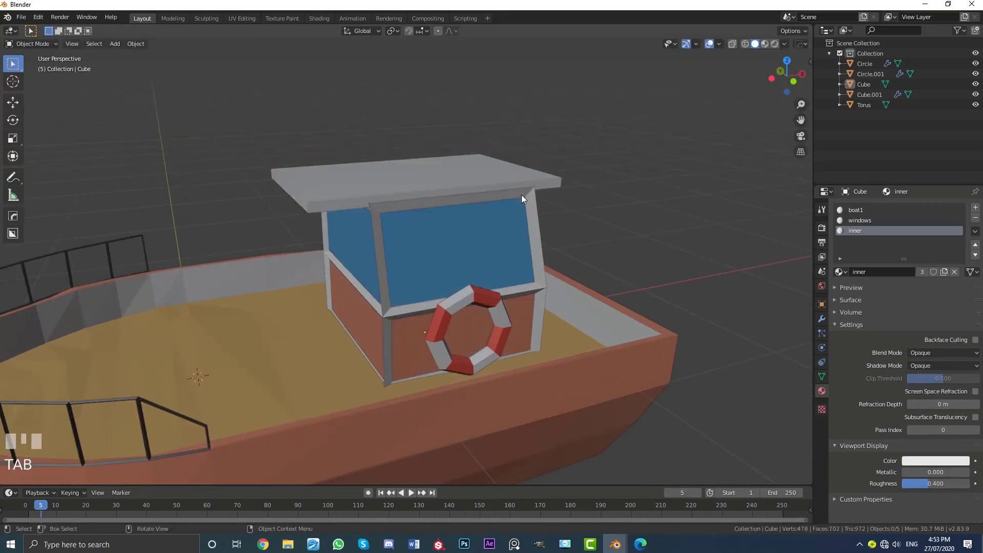
- Extrude the roof's three edge faces on the life ring side outward into a side overhang
middle_click_drag(522, 195, 517, 256)
scroll(442, 242, "up", 8)
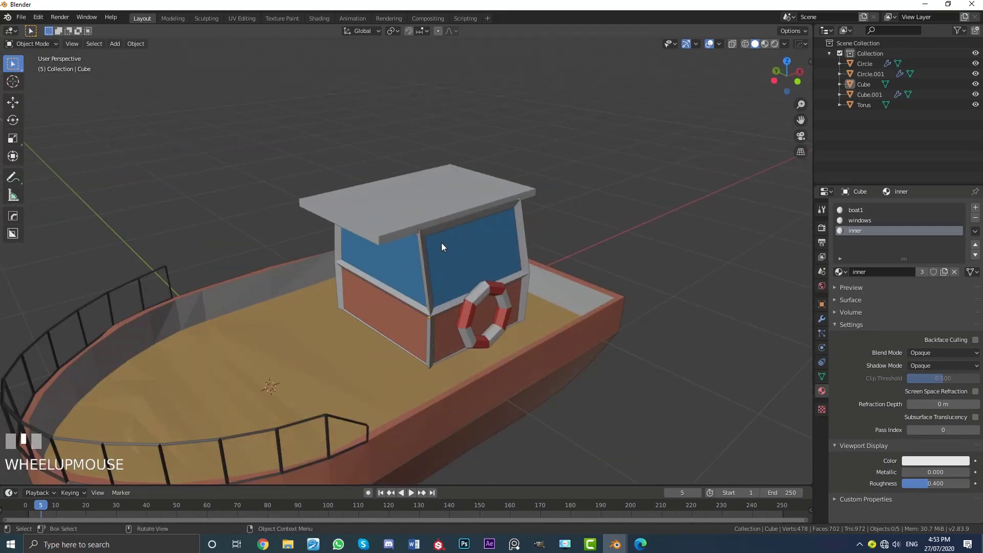
key("Tab")
left_click(411, 196)
left_click(463, 183, "shift")
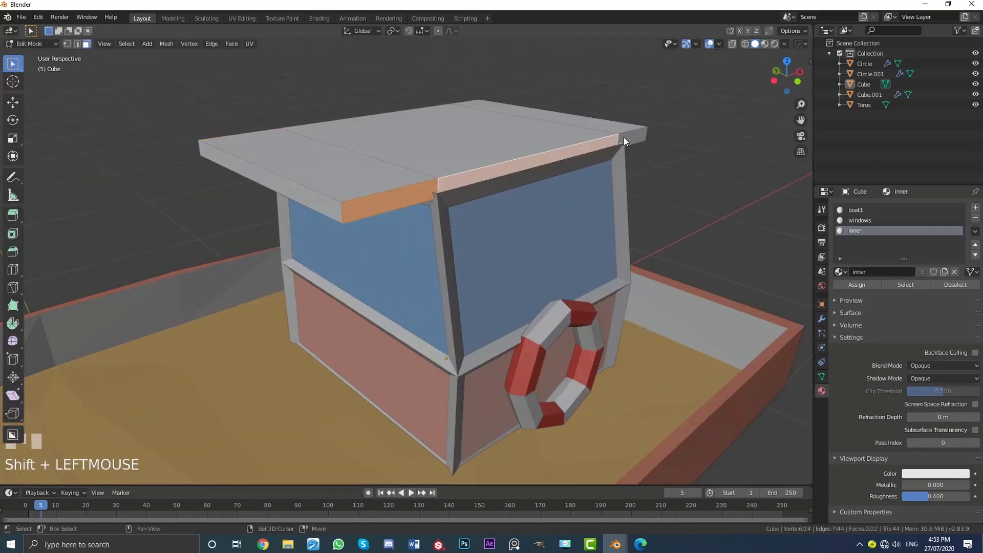
left_click(625, 137, "shift")
middle_click_drag(606, 145, 550, 223)
scroll(550, 223, "up", 3)
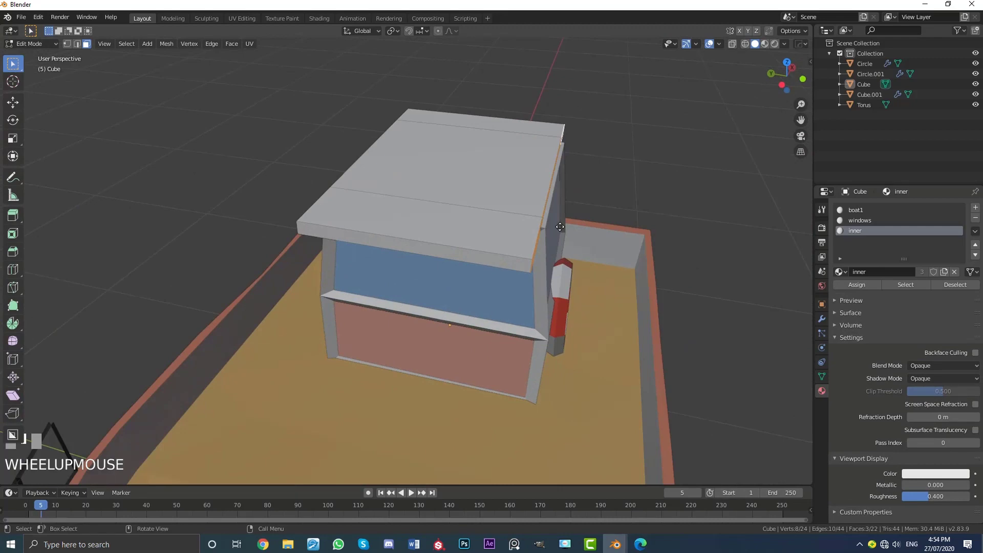
key("e")
left_click(589, 249)
- Extrude the three roof edge faces opposite the life ring outward to form a matching side overhang
middle_click_drag(590, 248, 505, 223)
left_click(504, 221)
left_click(302, 147, "shift")
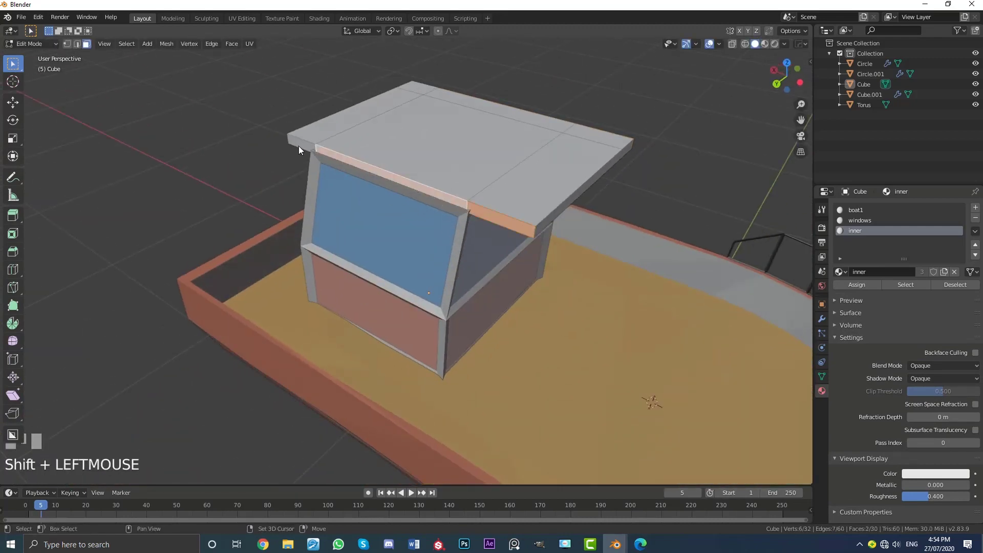
middle_click_drag(518, 272, 409, 276)
key("e")
left_click(450, 265)
scroll(502, 291, "down", 3)
key("Tab")
scroll(494, 277, "down", 2)
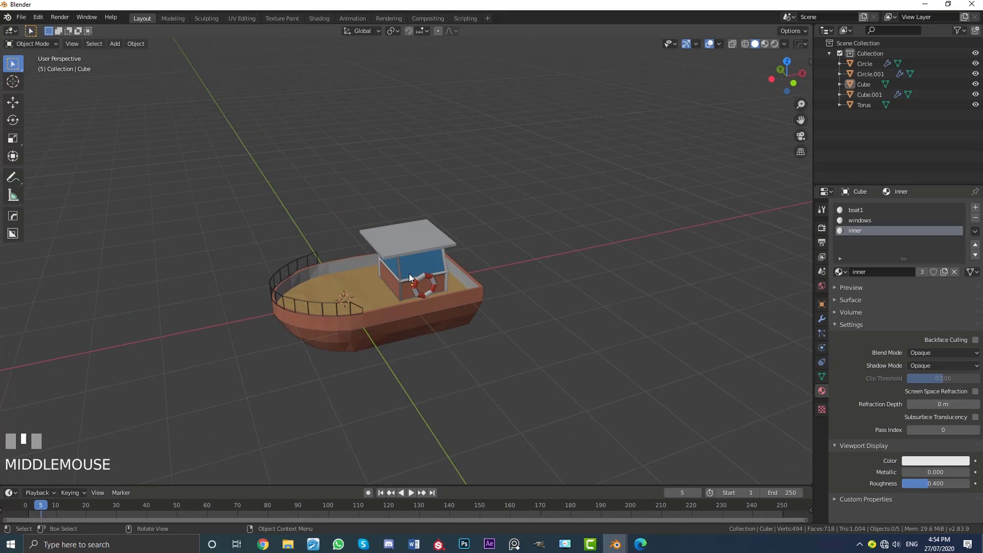
- Select all the boat's objects and raise them along Z until the hull's bottom is near ground level
key("a")
mouse_move(494, 317)
middle_mouse_down()
mouse_move(467, 302)
mouse_move(481, 302)
middle_mouse_up()
scroll(481, 302, "up", 1)
key("g")
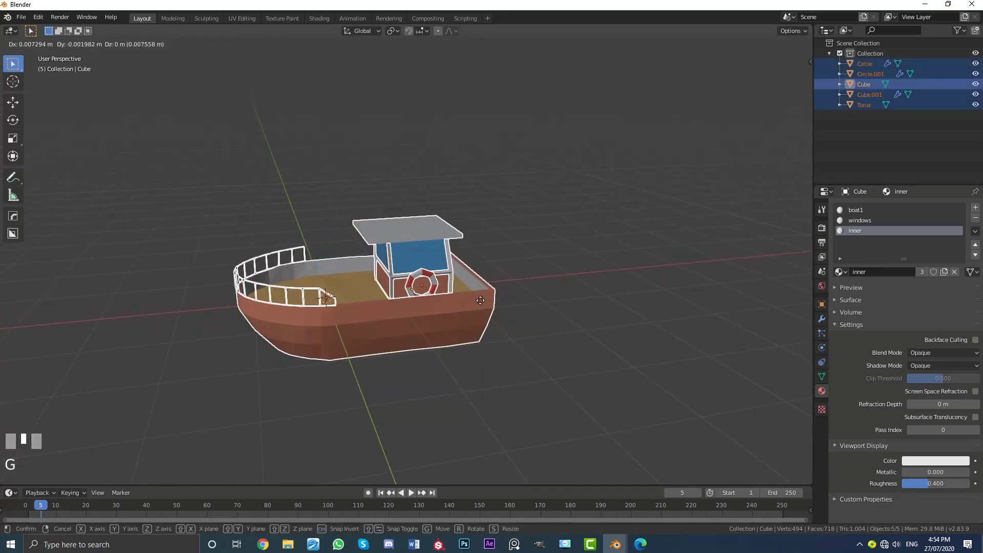
key("z")
left_click(491, 254)
- Fine-tune the whole boat's height along Z in the front view so the hull's bottom sits just below the X axis
key("KP_3")
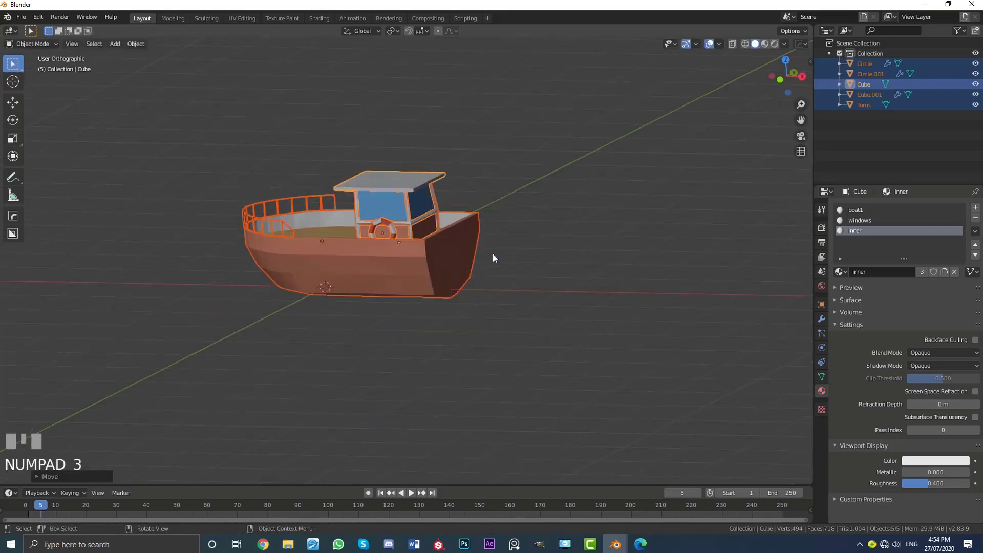
key("KP_1")
key("g")
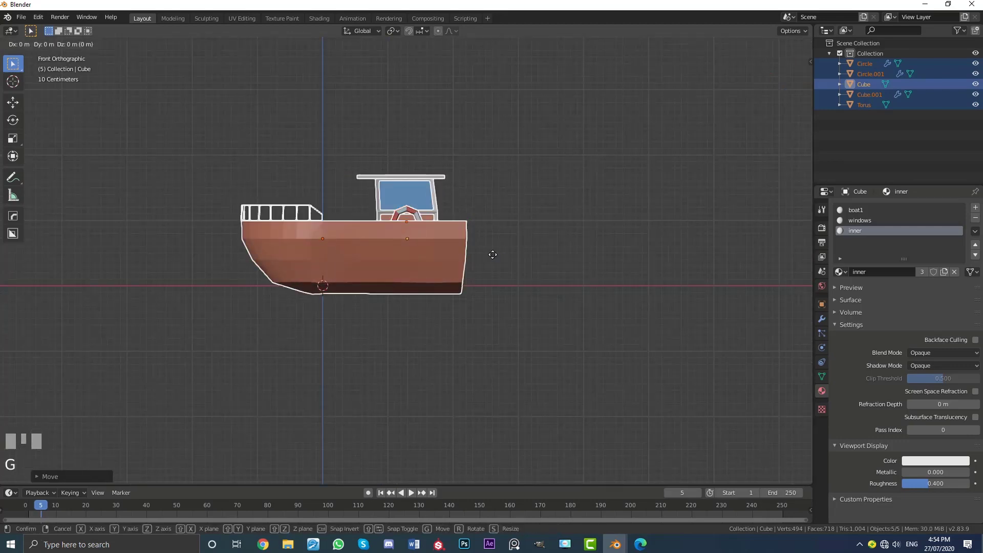
key("z")
left_click(426, 275)
scroll(611, 329, "up", 4)
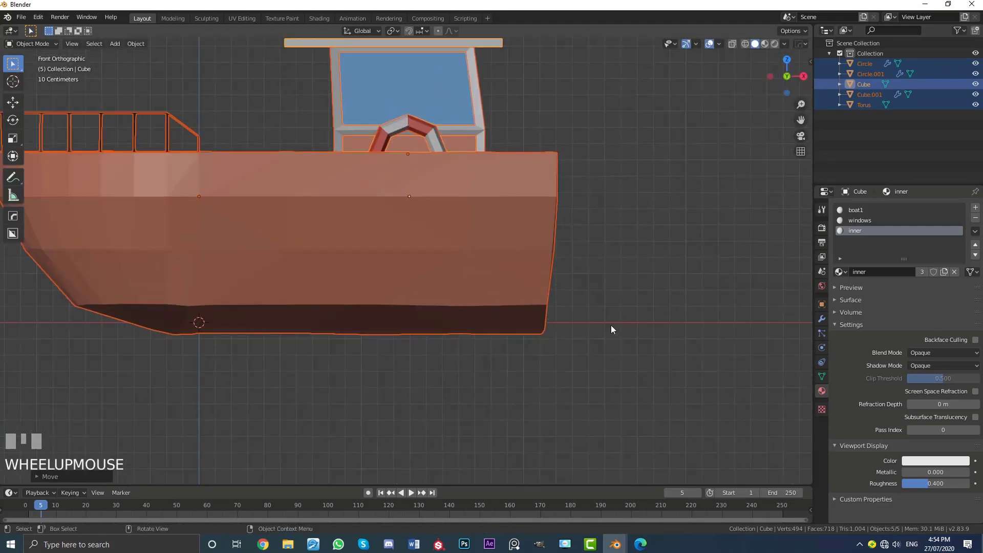
scroll(625, 309, "down", 4)
middle_click_drag(458, 301, 379, 298)
key("alt+a")
middle_click_drag(313, 299, 423, 319)
middle_click_drag(384, 256, 376, 268)
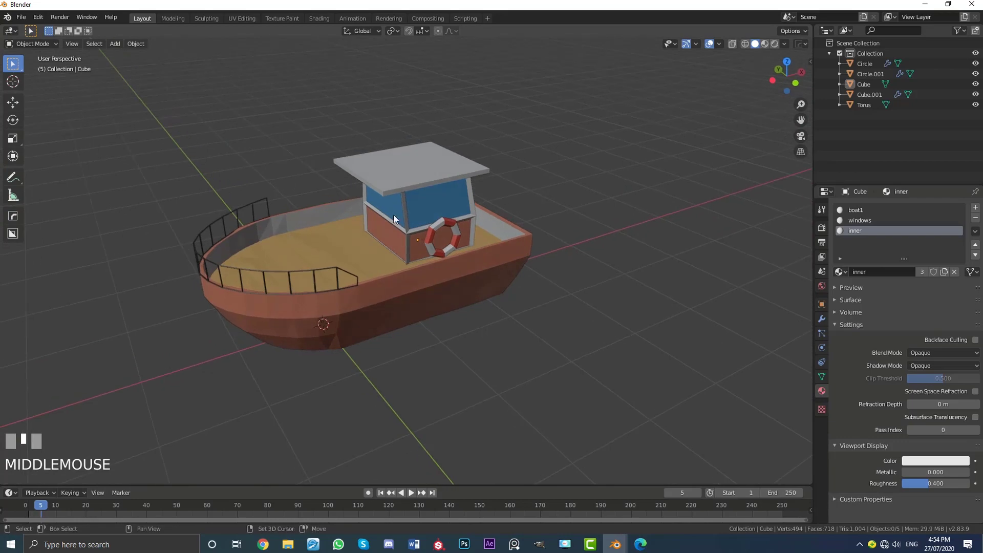
- Add a plane beneath the boat, scaled up about 19 times with its transform applied
key("shift+a")
mouse_move(373, 214)
left_click(424, 216)
scroll(435, 236, "down", 5)
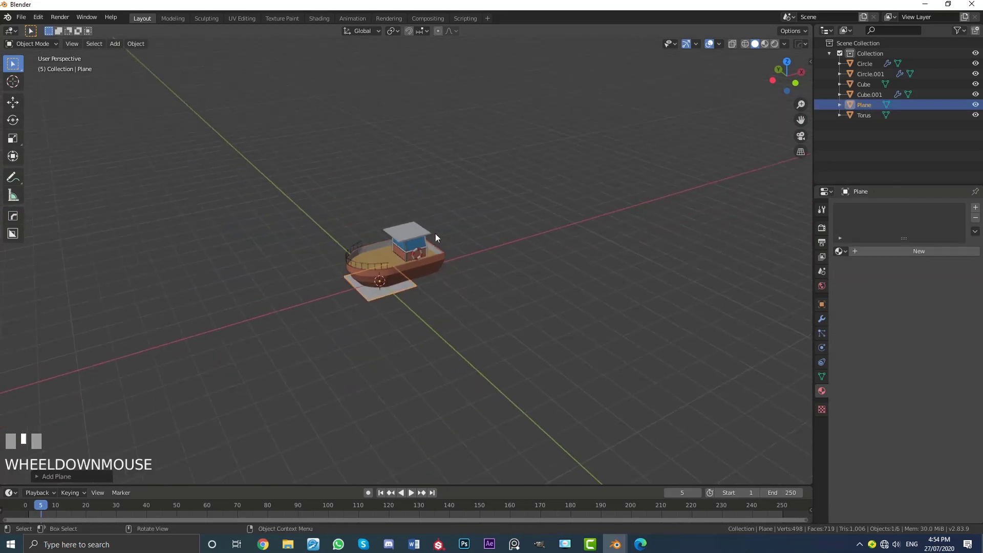
key("s")
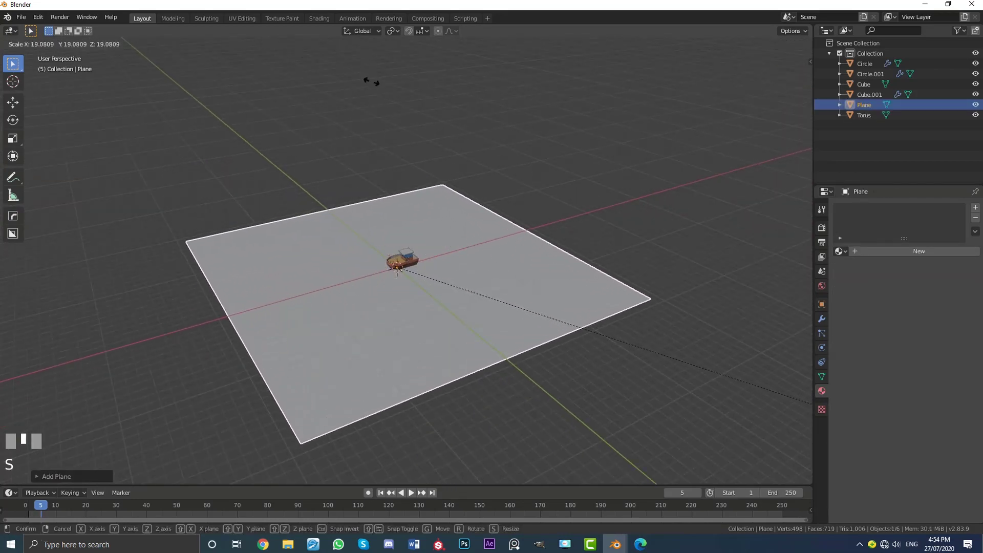
left_click(366, 93)
scroll(384, 175, "up", 3)
scroll(383, 175, "up", 2)
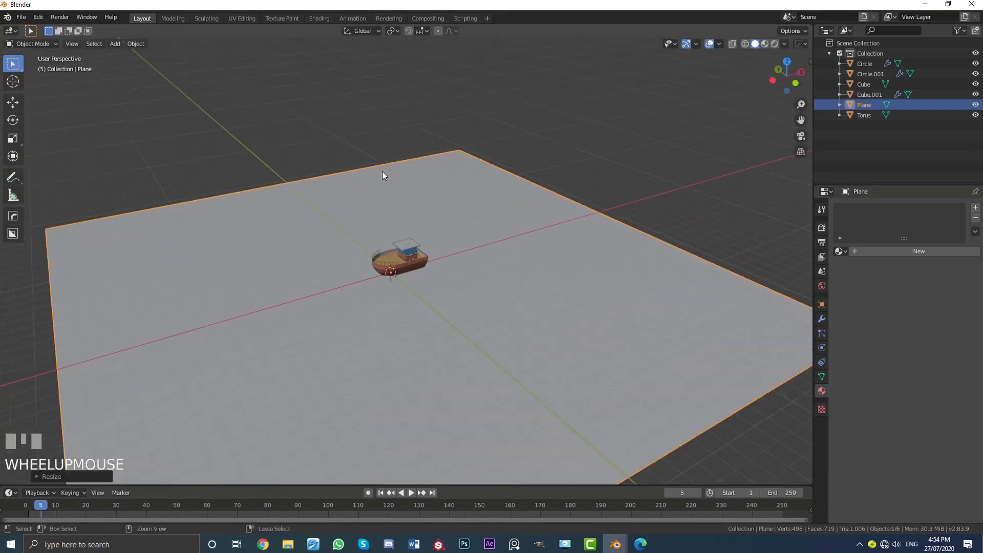
key("ctrl+a")
left_click(325, 192)
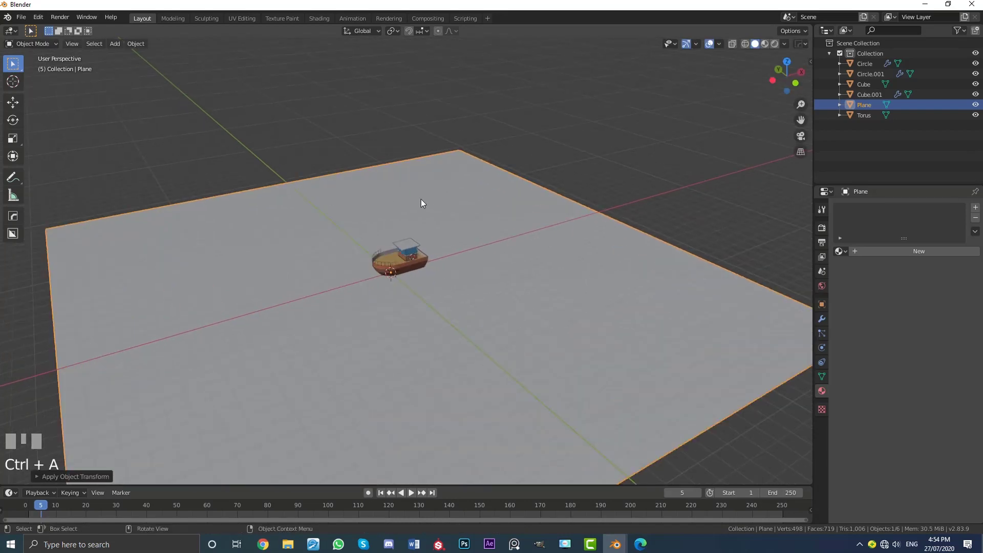
- Subdivide the whole plane in Edit Mode with 12 cuts
key("Tab")
right_click(393, 188)
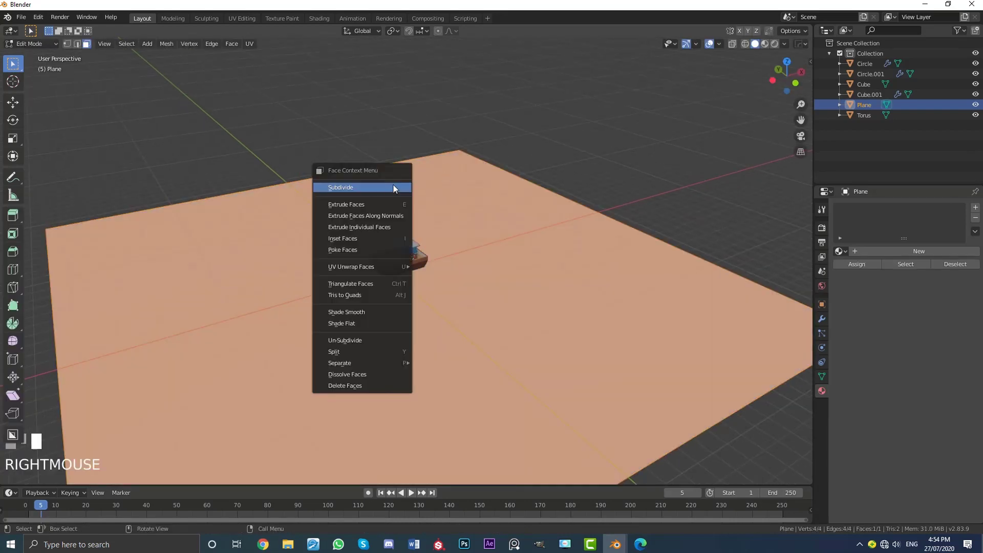
left_click(371, 187)
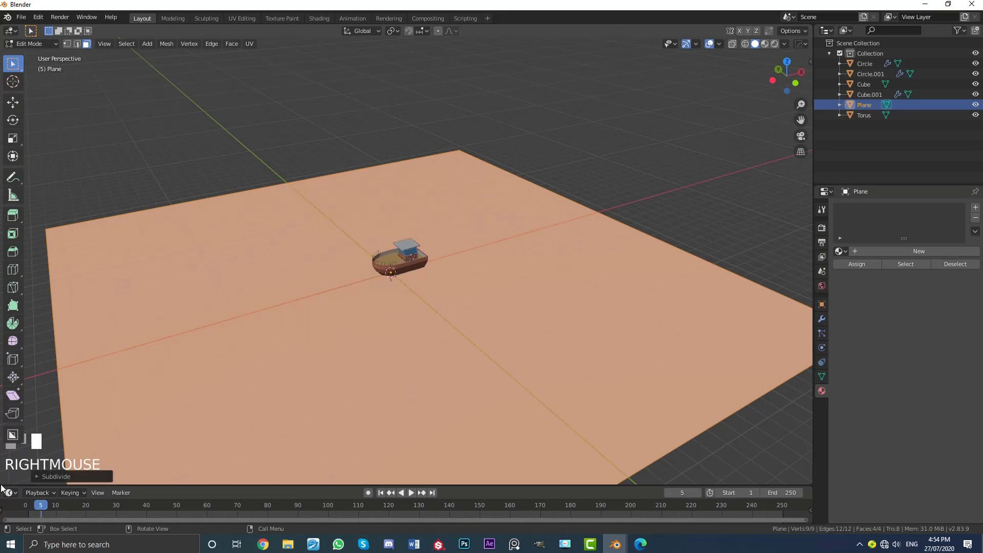
left_click(39, 477)
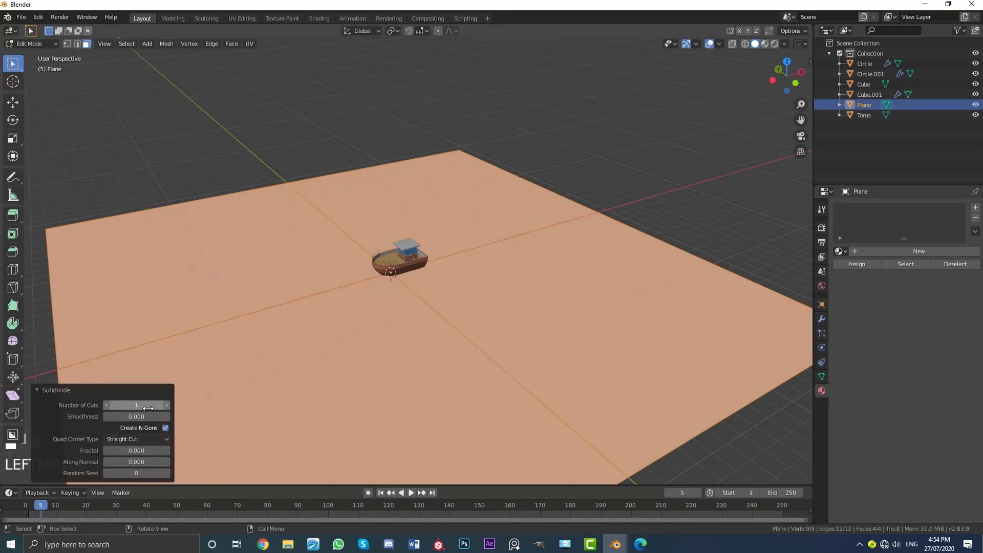
left_click(141, 406)
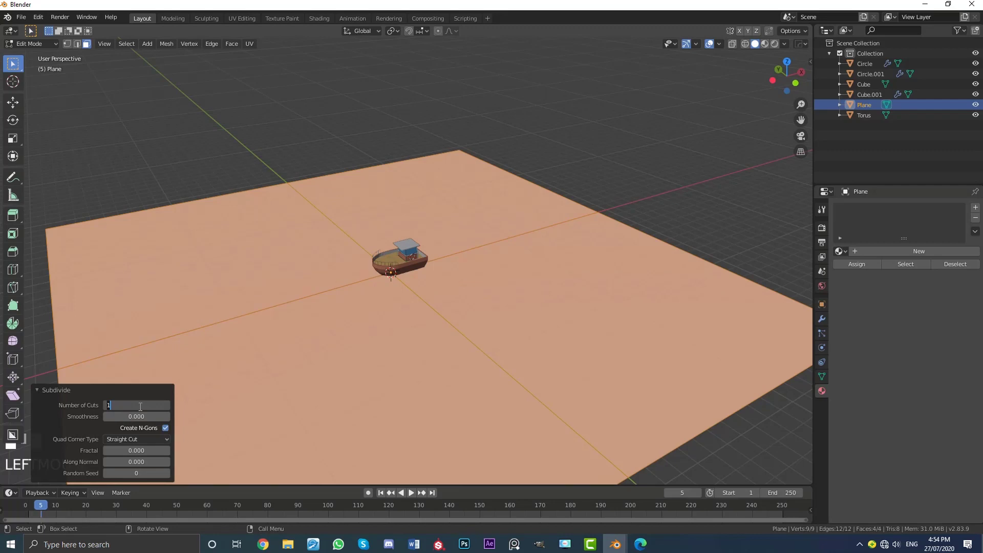
key("Return")
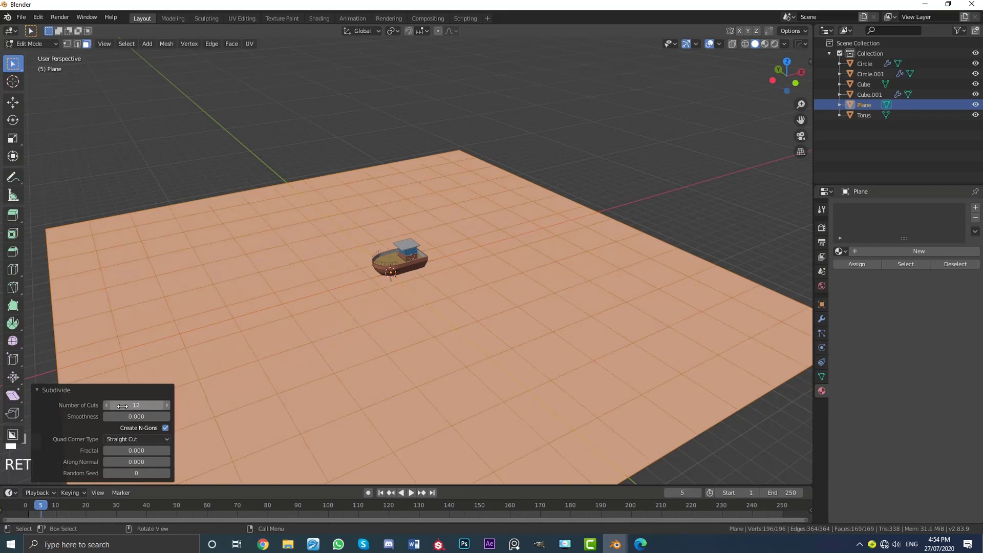
- Increase the plane's subdivision to 35 cuts, trying 22 first, and return to Object Mode
left_click(123, 406)
type("22")
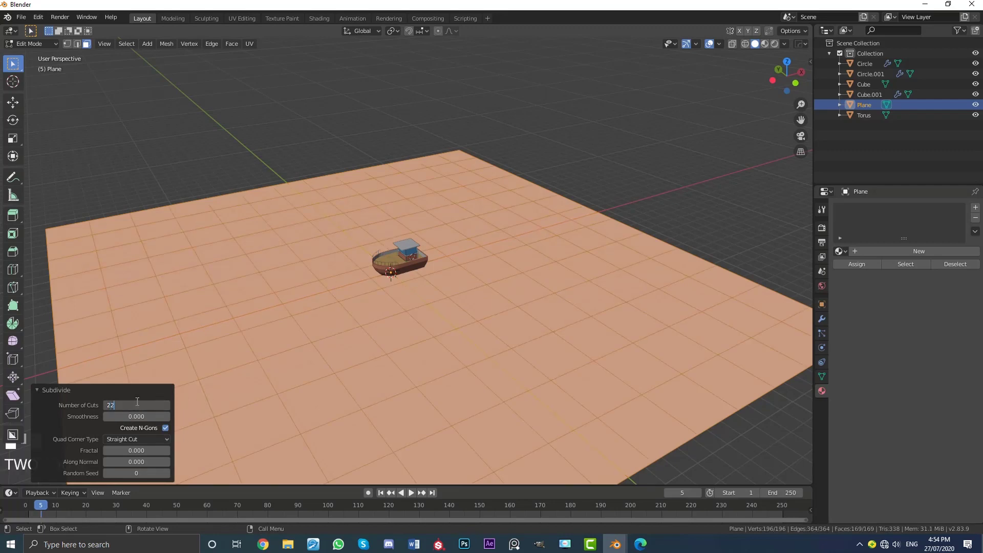
key("Return")
left_click(136, 404)
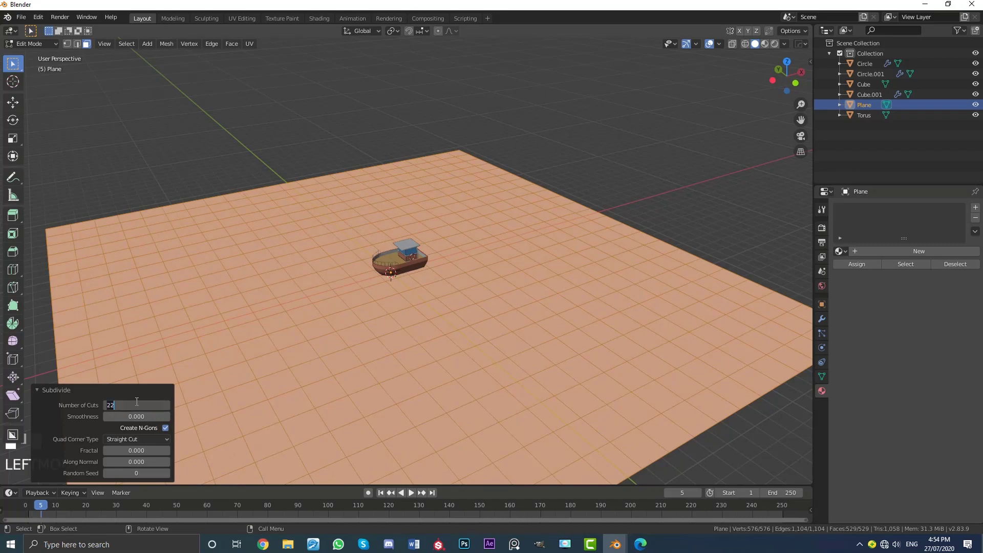
type("35")
key("Return")
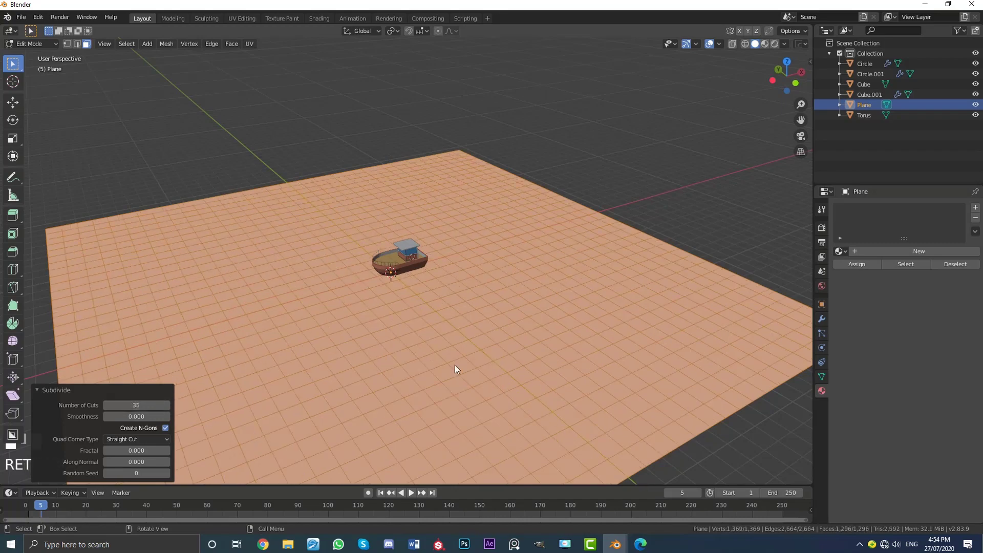
middle_click_drag(485, 285, 464, 299)
scroll(463, 299, "up", 5)
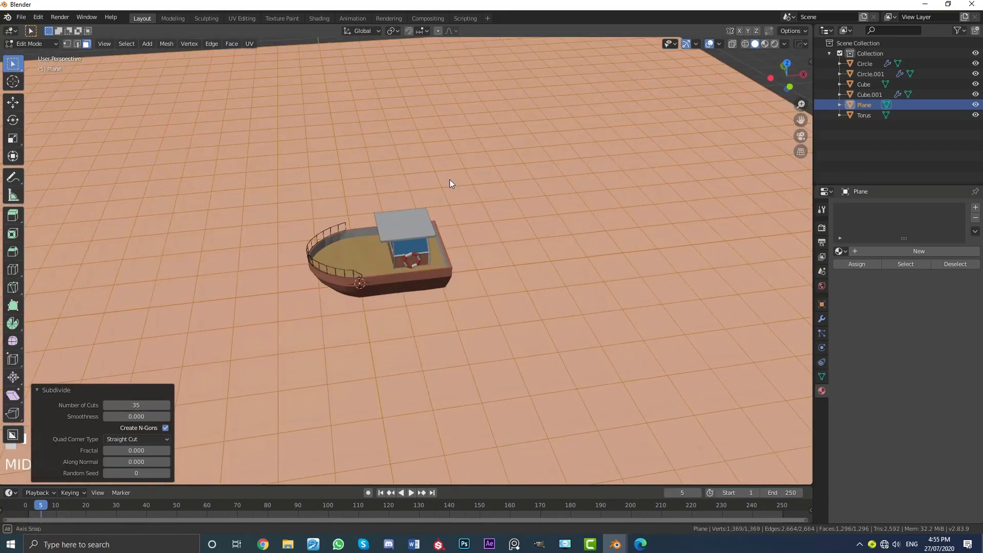
middle_click_drag(451, 184, 479, 202)
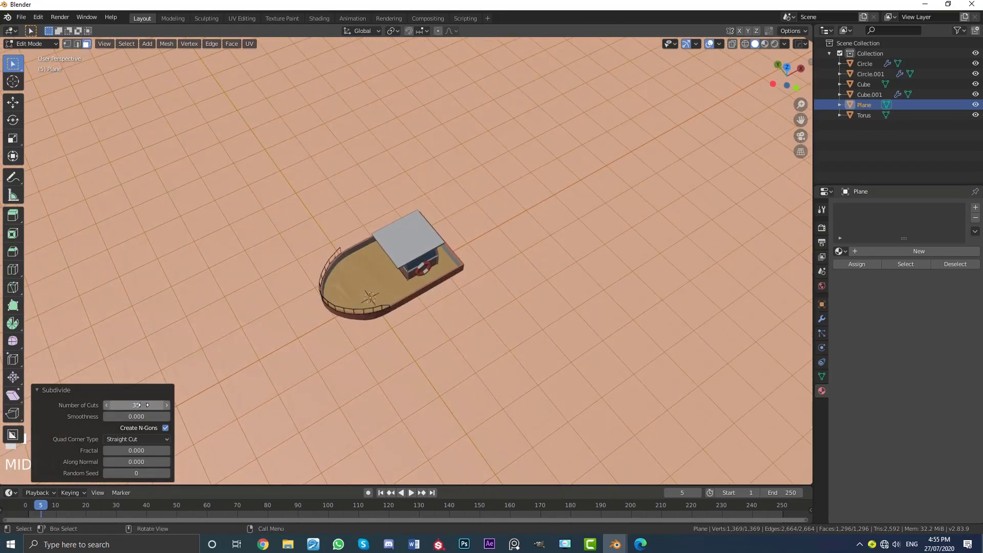
key("Tab")
- Add a Triangulate modifier followed by a Displace modifier to the subdivided plane
scroll(484, 253, "down", 4)
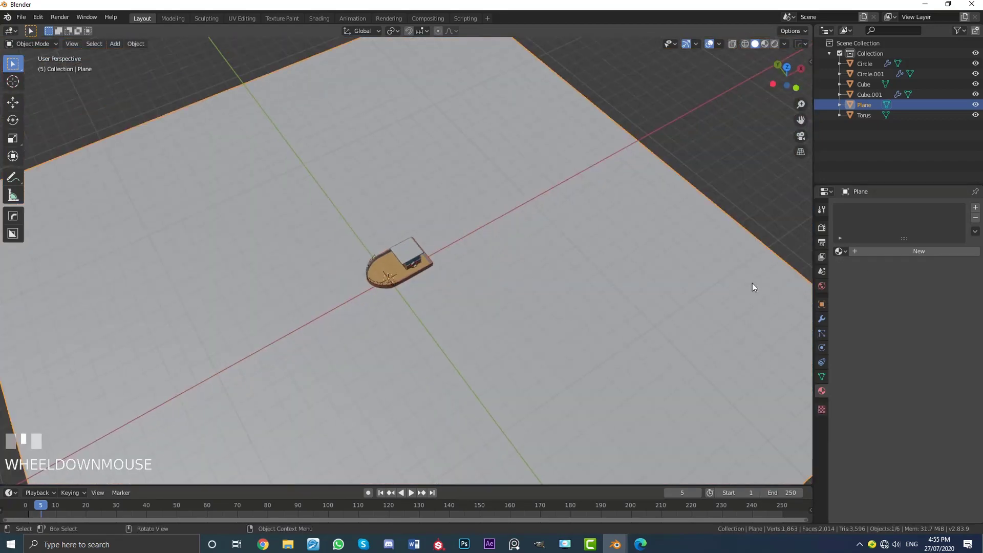
left_click(823, 319)
left_click(851, 207)
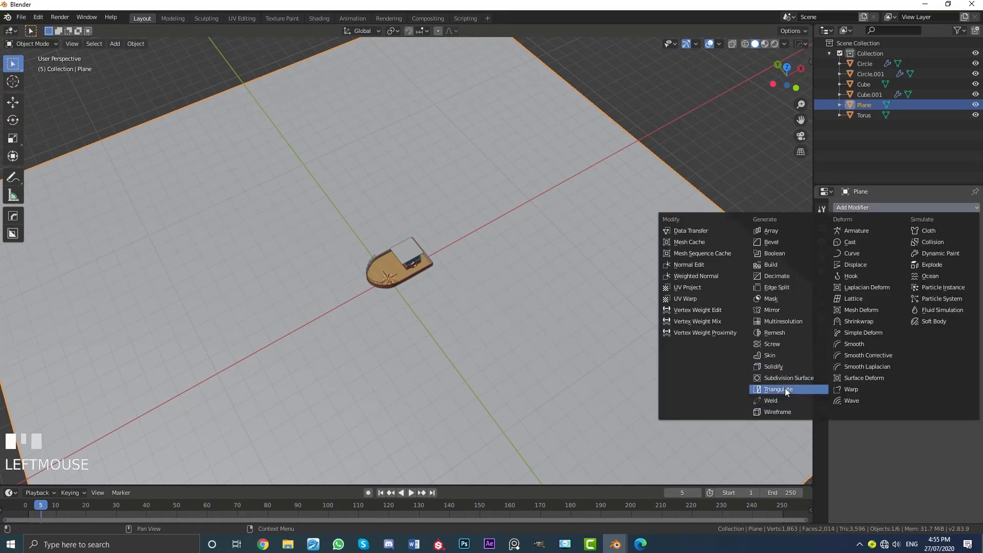
left_click(785, 389)
left_click(859, 207)
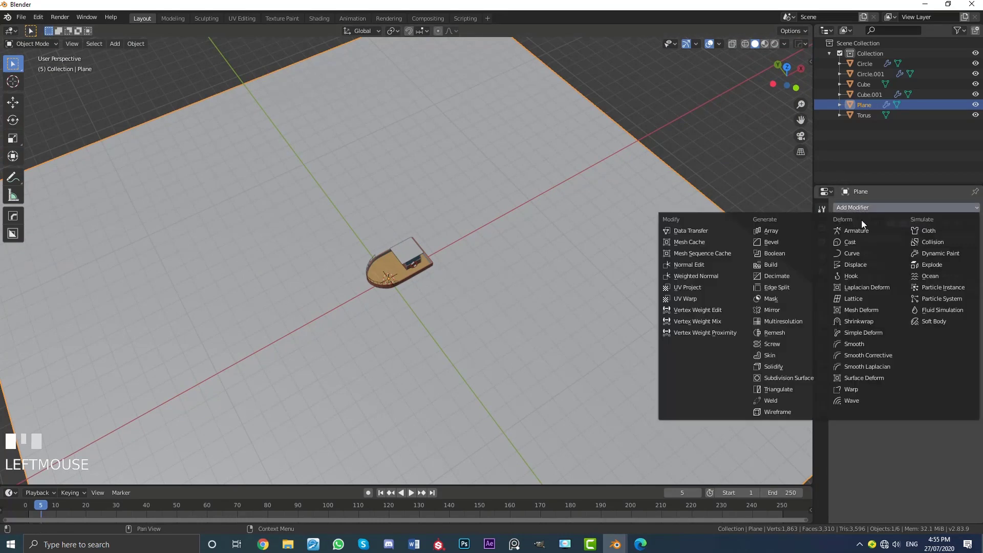
left_click(861, 264)
scroll(577, 256, "down", 4)
middle_click_drag(578, 257, 583, 229)
scroll(583, 229, "up", 2)
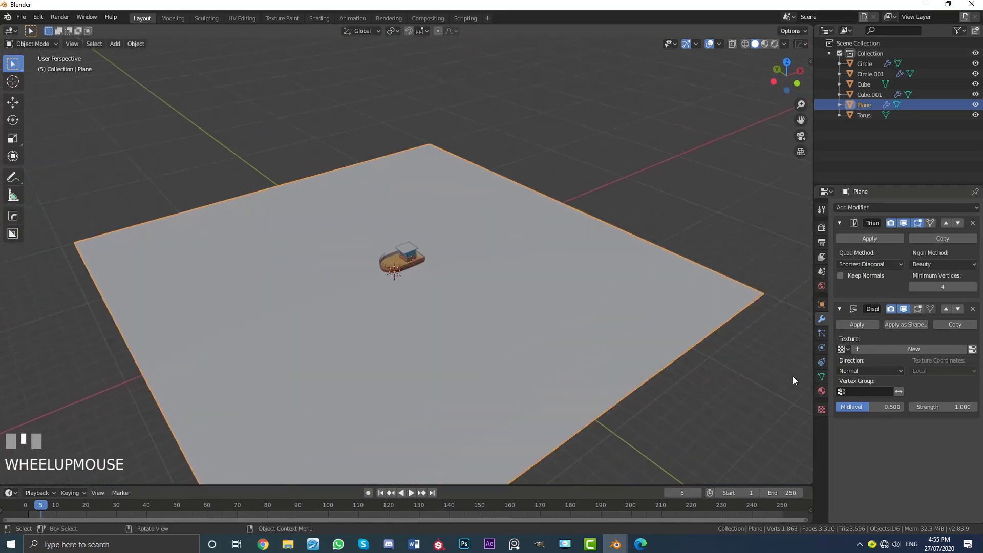
- Assign the existing texture named Texture to the plane's Displace modifier, keeping its type as Clouds
left_click(822, 410)
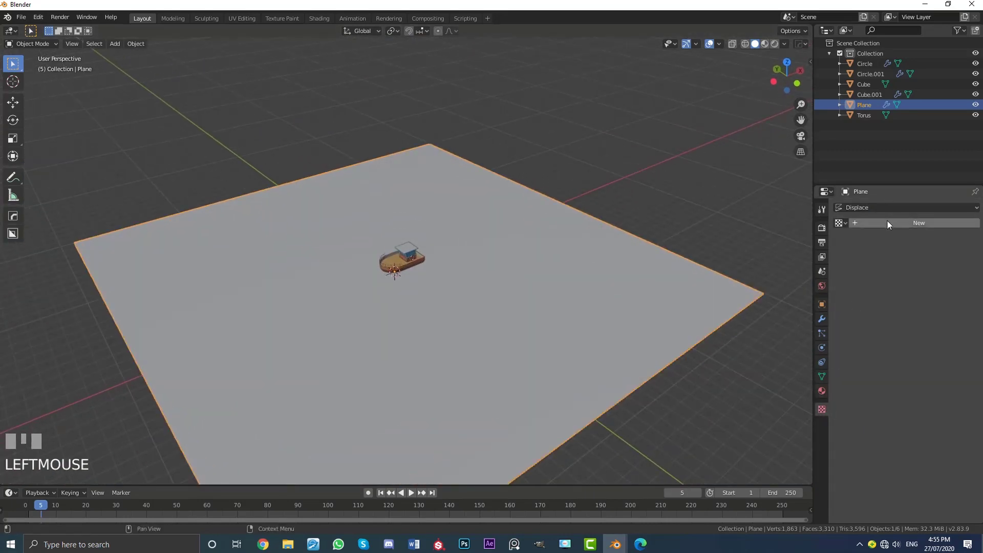
left_click(887, 222)
left_click(841, 223)
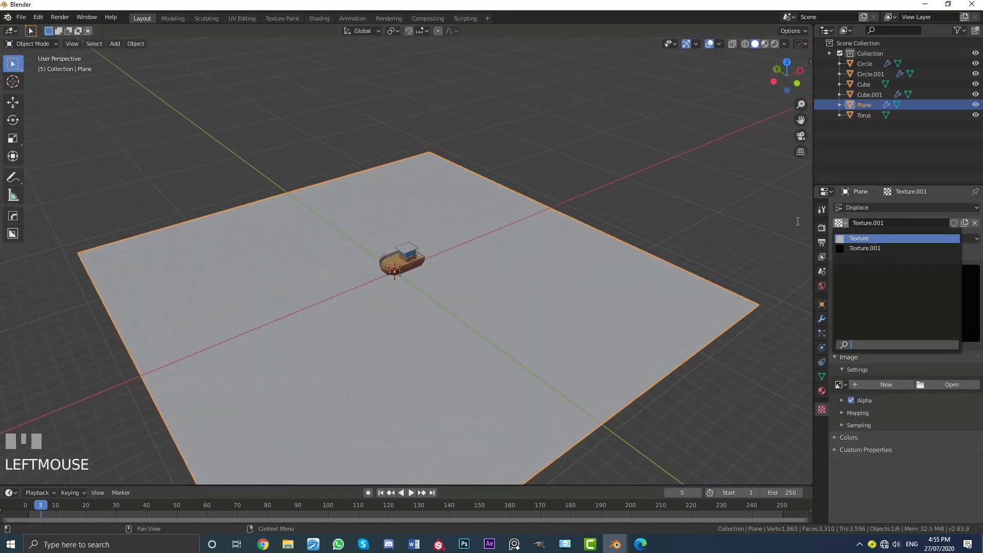
left_click(859, 237)
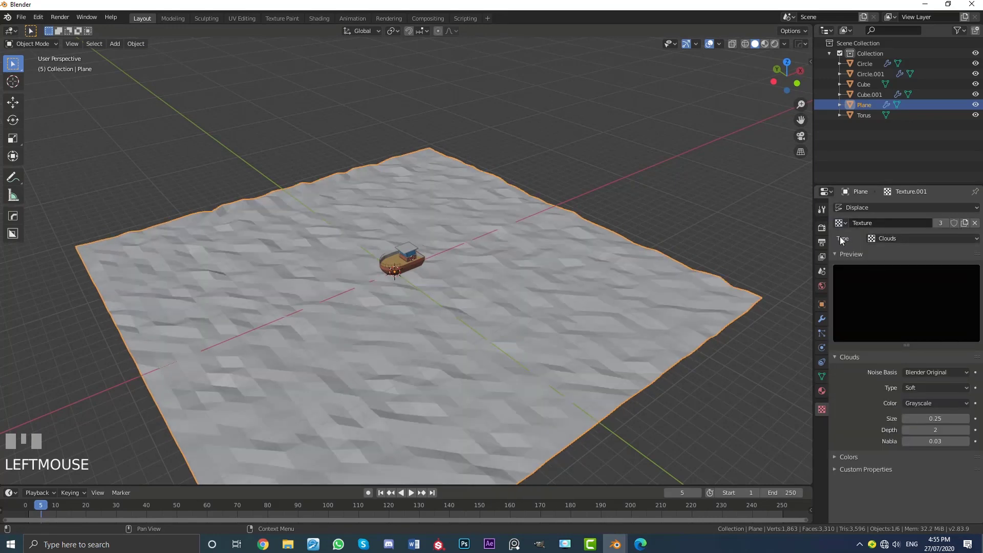
left_click(911, 239)
left_click(894, 277)
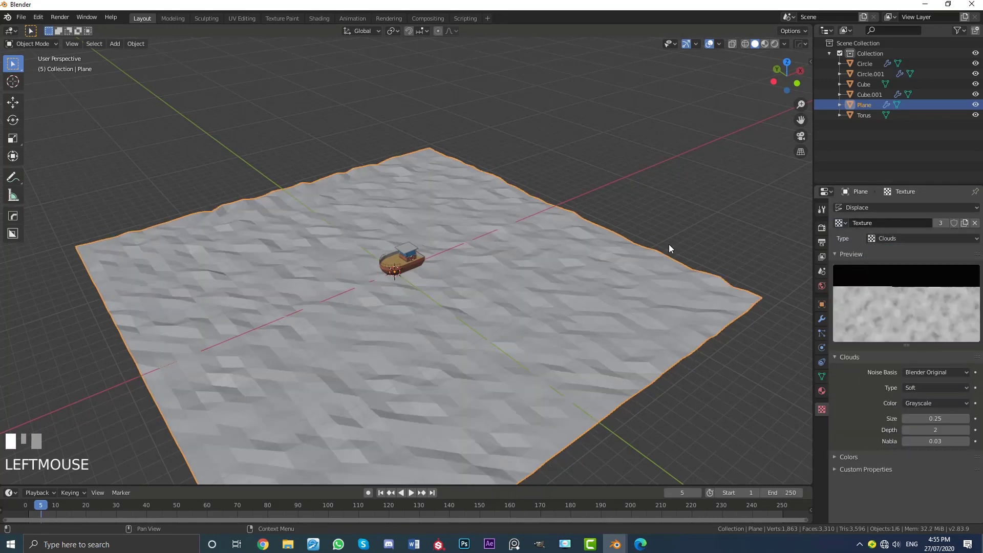
scroll(512, 291, "up", 4)
scroll(480, 296, "down", 2)
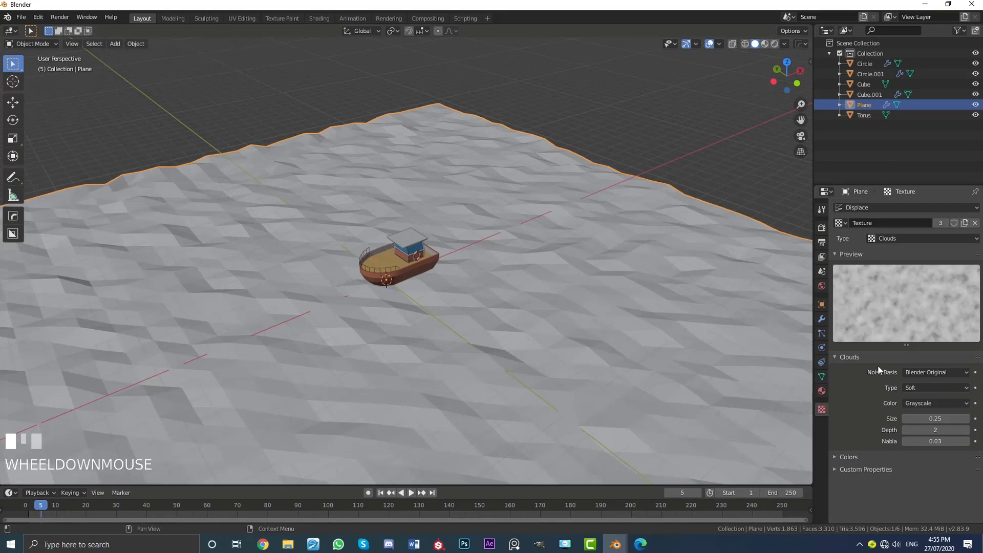
- Create a material named water on the plane and set its viewport color to blue with H 0.633, S 0.576, V 0.906
left_click(823, 390)
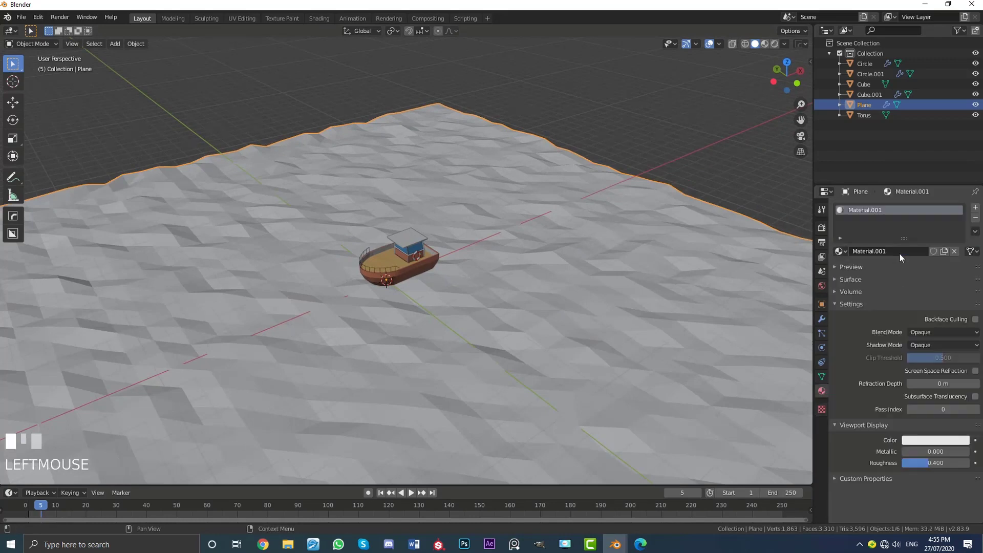
left_click(886, 252)
type("water")
key("Return")
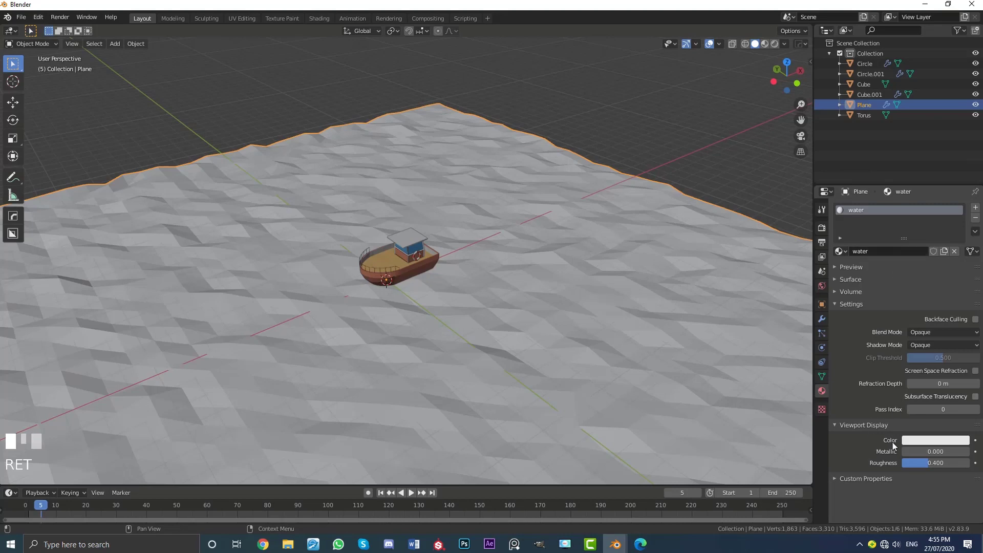
left_click(915, 441)
left_click(933, 314)
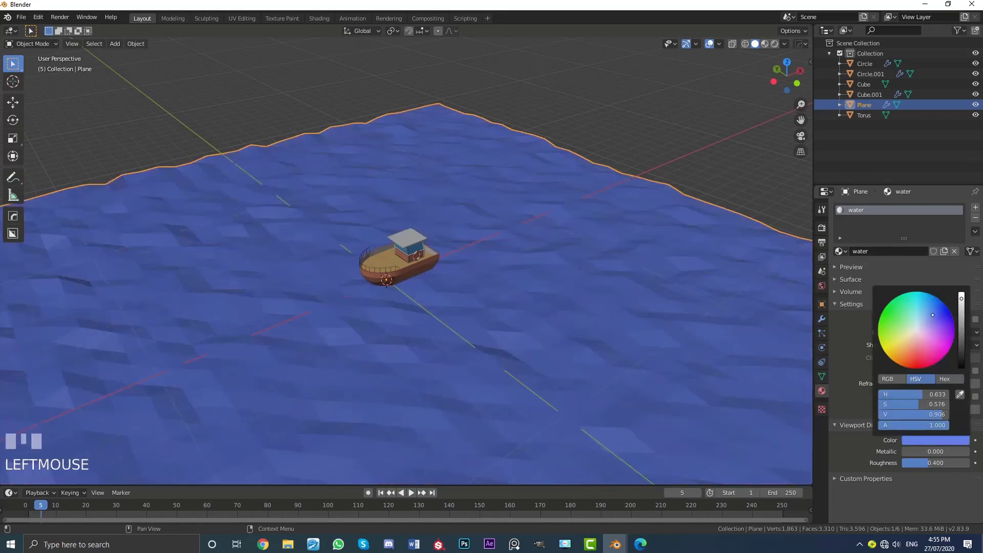
- Examine how the boat sits on the blue waves and deselect the plane
scroll(487, 242, "up", 2)
middle_click_drag(487, 242, 548, 244)
scroll(548, 244, "up", 4)
scroll(250, 119, "down", 5)
mouse_move(303, 215)
middle_mouse_down()
mouse_move(322, 241)
mouse_move(449, 254)
mouse_move(324, 242)
mouse_move(297, 228)
middle_mouse_up()
scroll(358, 251, "up", 1)
key("alt+a")
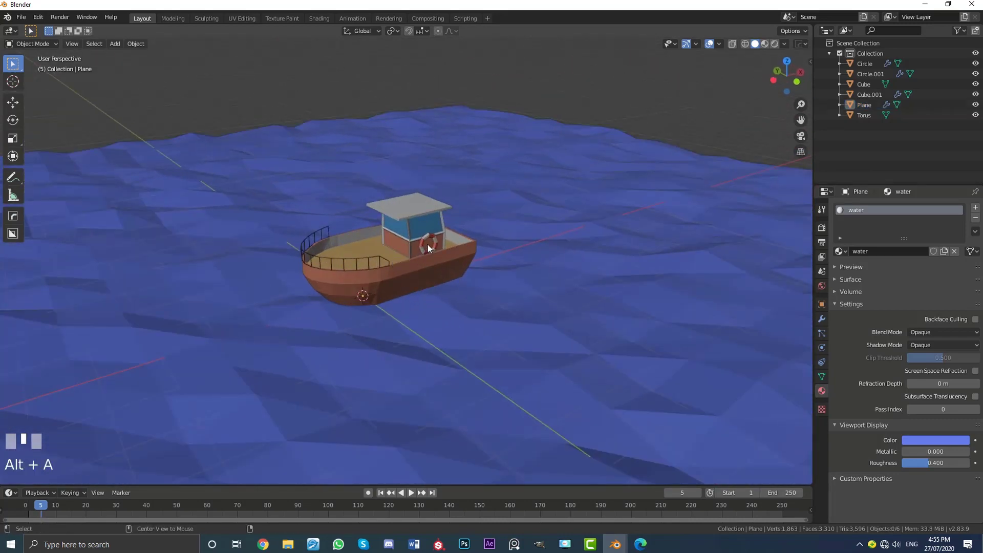
- Add a camera to the scene with the boat framed close up in the viewport
middle_click_drag(454, 223, 471, 283)
scroll(523, 284, "up", 3)
scroll(432, 260, "down", 4)
scroll(444, 250, "up", 2)
scroll(444, 255, "up", 3)
key("shift+a")
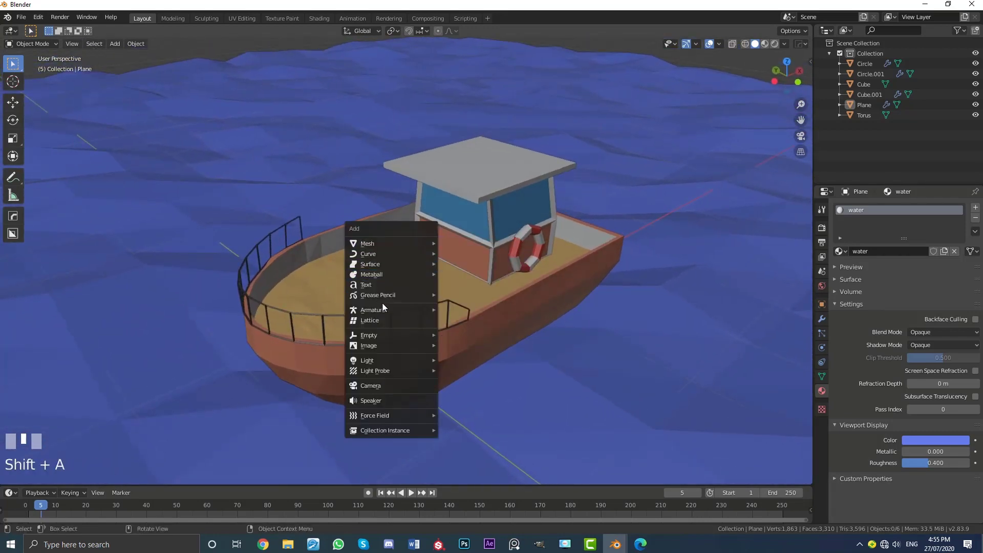
left_click(376, 387)
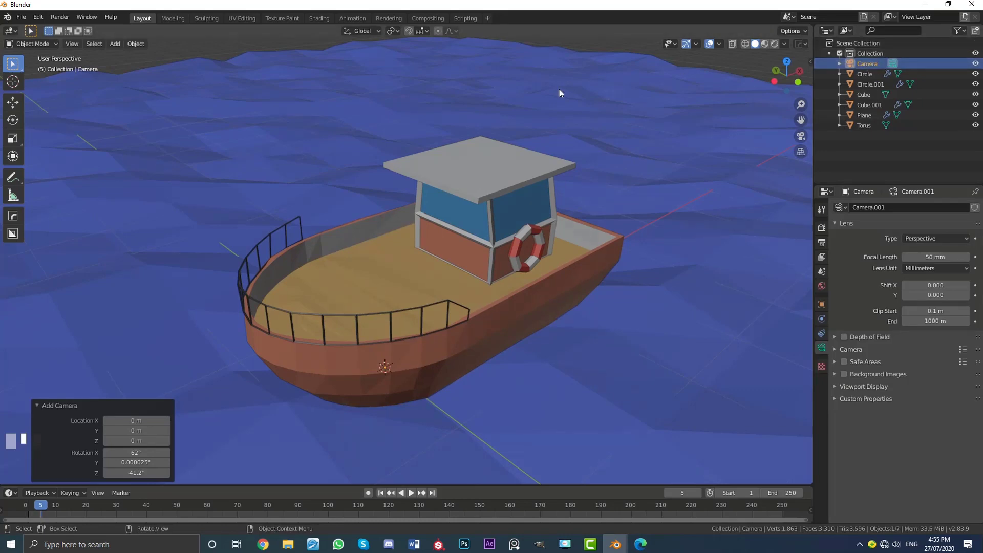
- Look through the new camera and pull it back about 9.1 m along its local Z axis to bring the boat into view
key("KP_0")
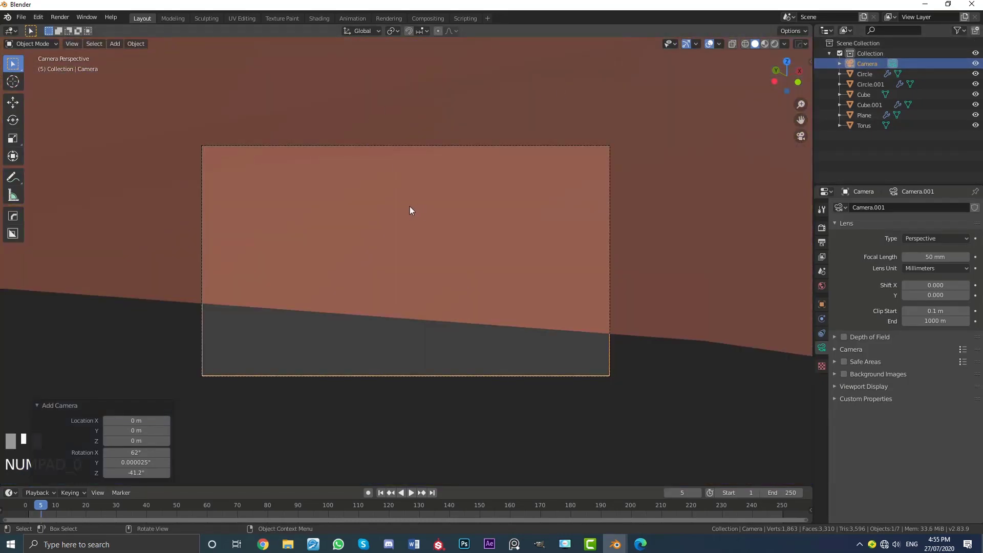
key("g")
key("z")
key("z")
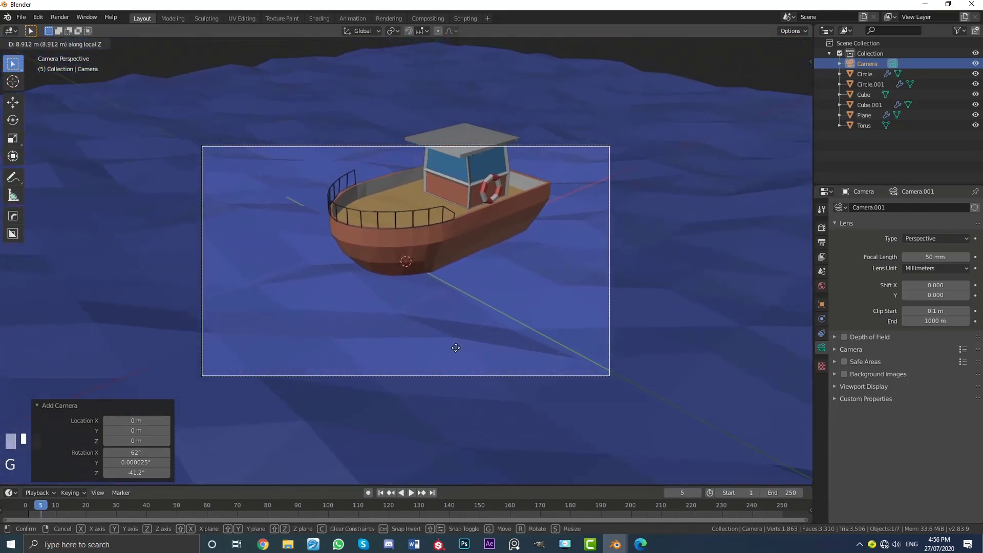
left_click(456, 349)
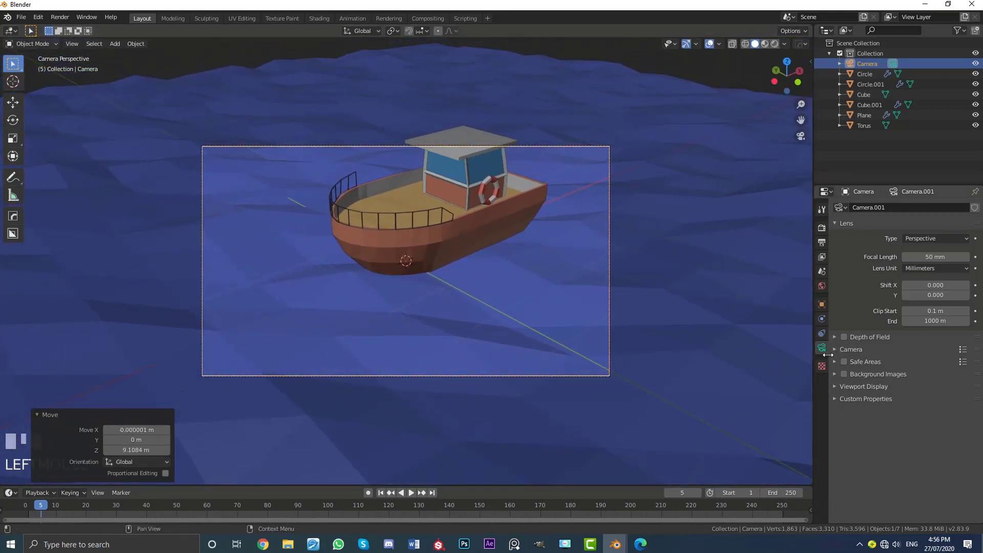
- Set the camera's focal length to 95 mm
left_click(923, 256)
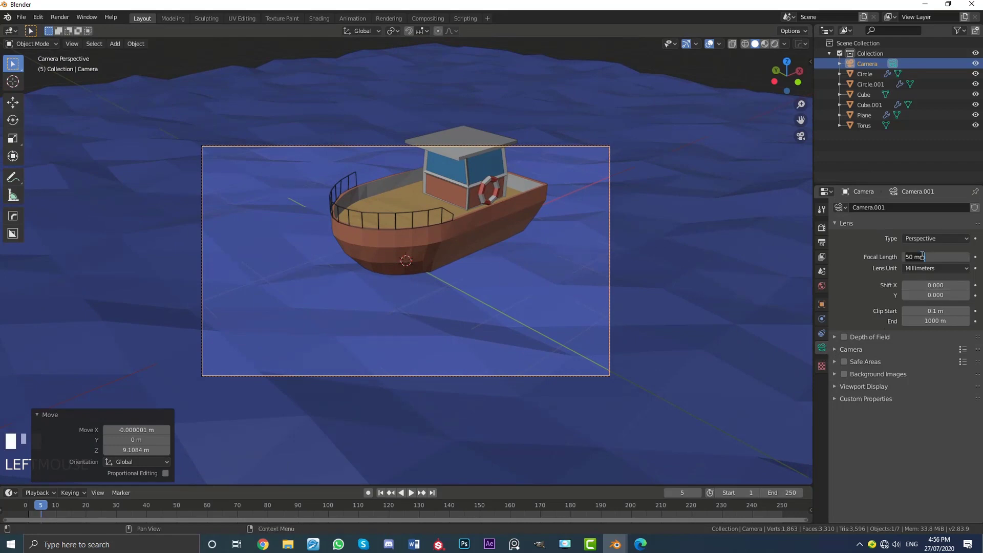
type("95")
key("Return")
- Centre the boat in the camera frame and move the camera back about 9.1 m along its local Z axis
scroll(437, 203, "down", 2)
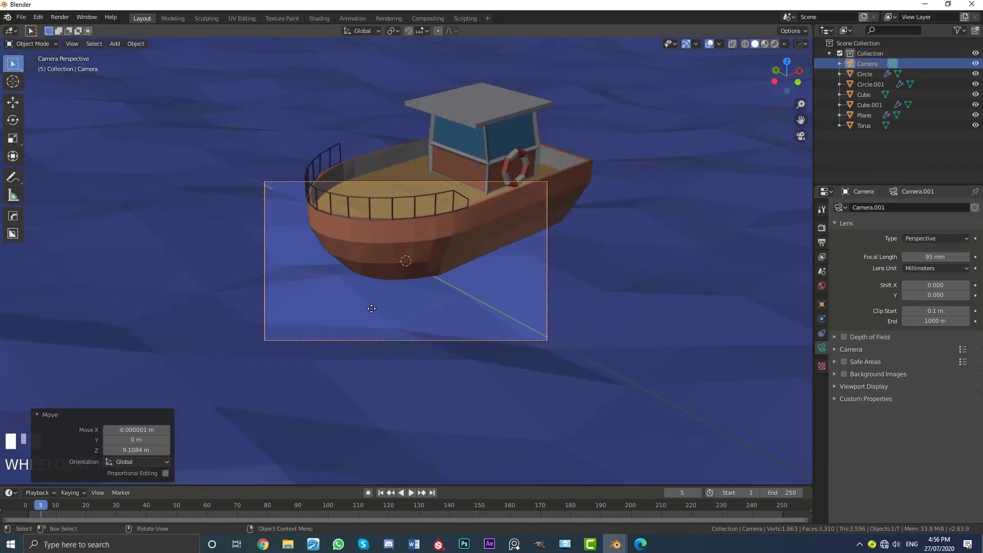
key("g")
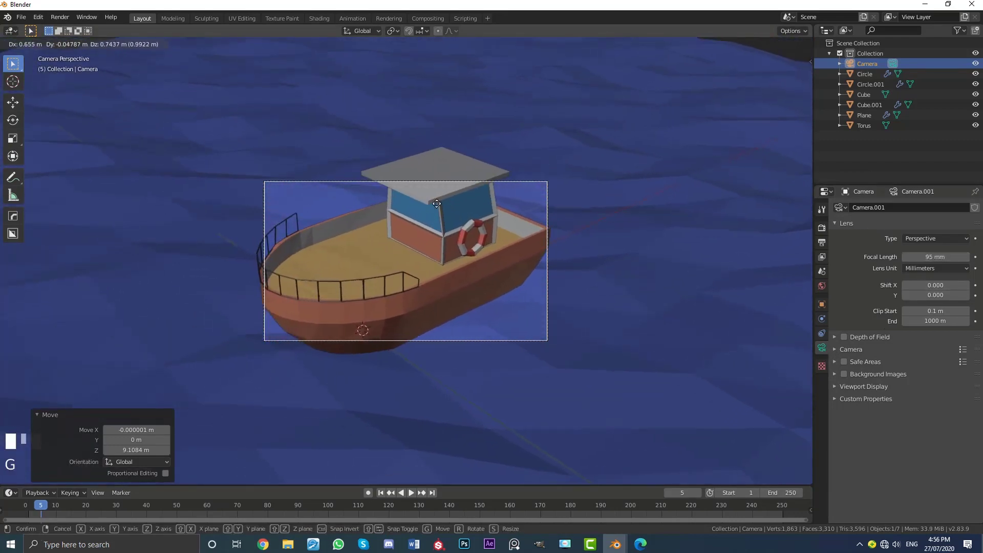
left_click(436, 205)
scroll(435, 213, "up", 2)
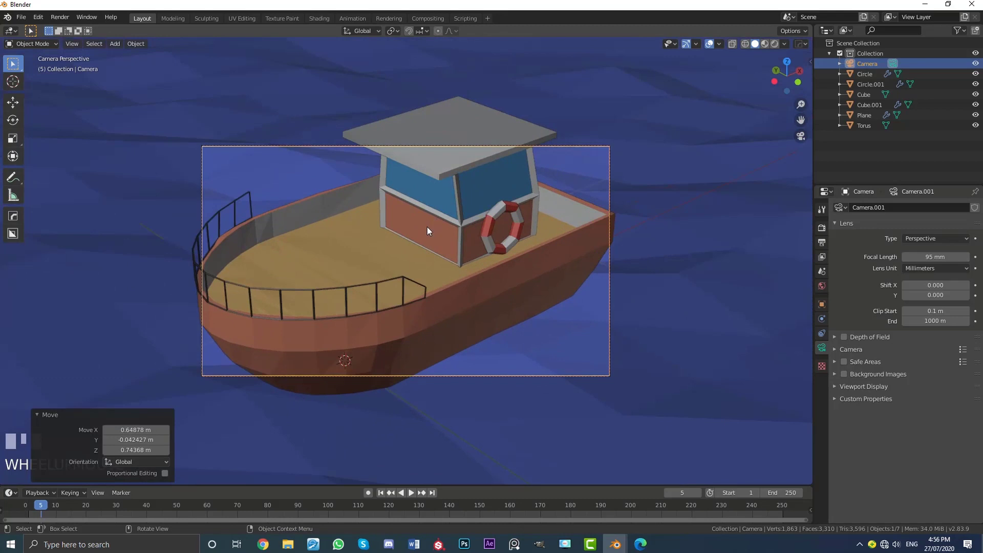
key("g")
key("z")
key("z")
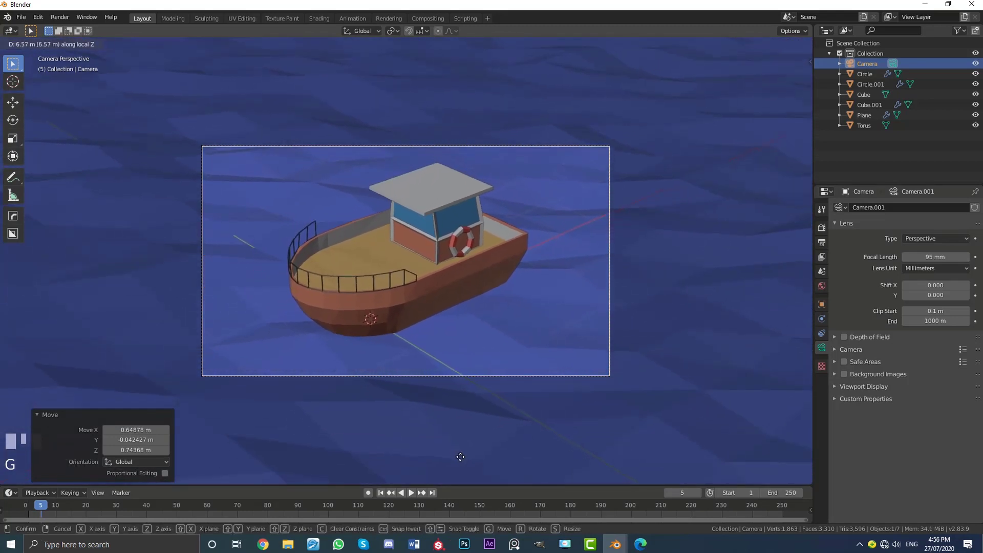
left_click(466, 53)
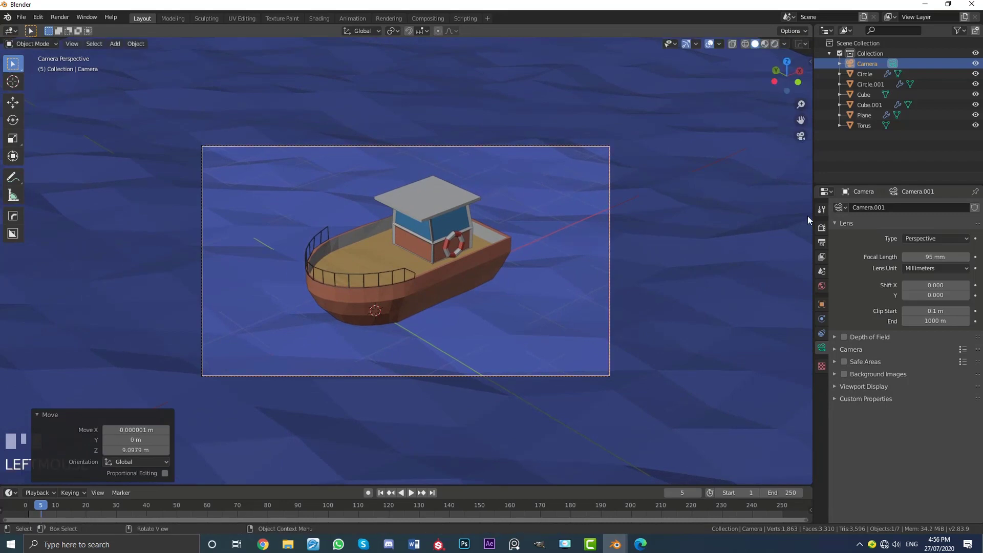
- Set the render output's vertical resolution to 1920 px for a square frame
left_click(822, 242)
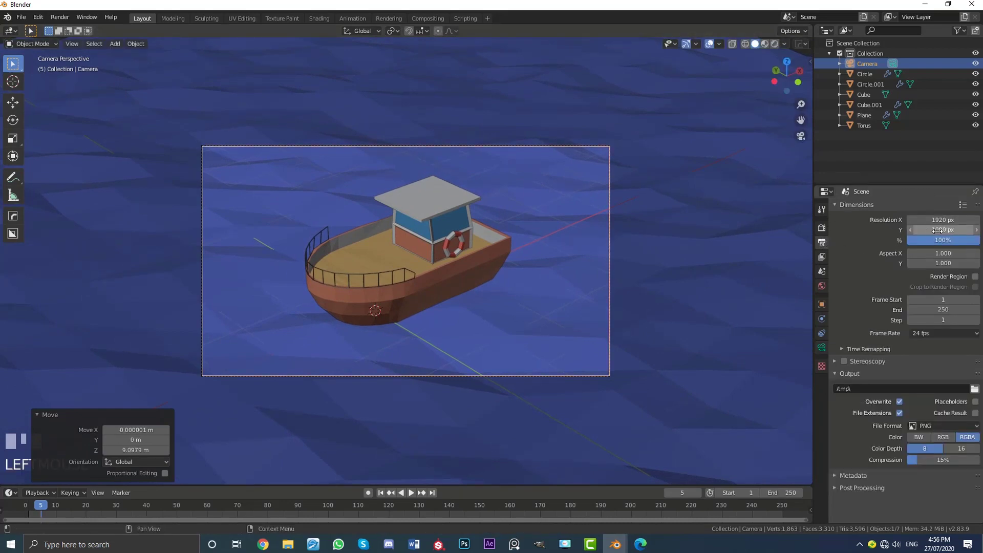
left_click(938, 230)
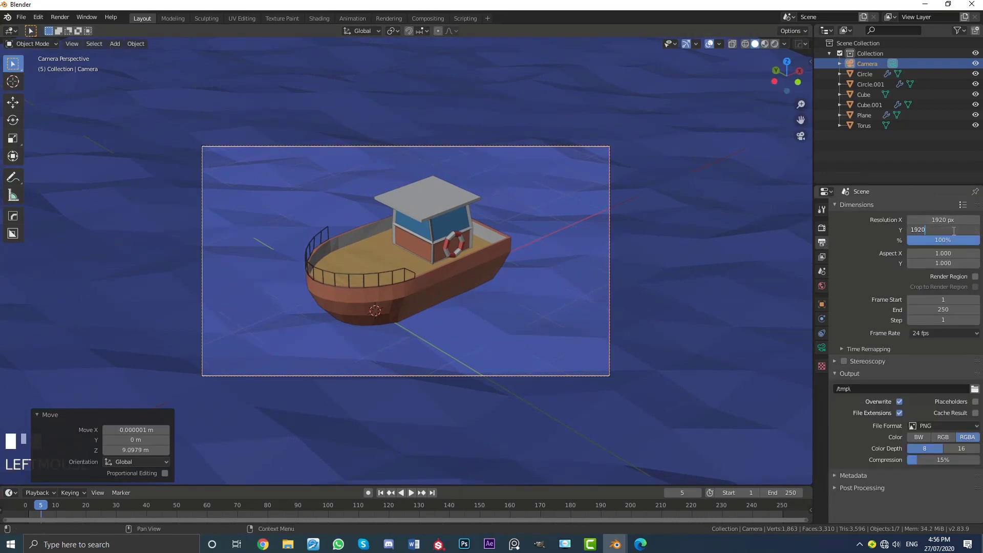
key("Return")
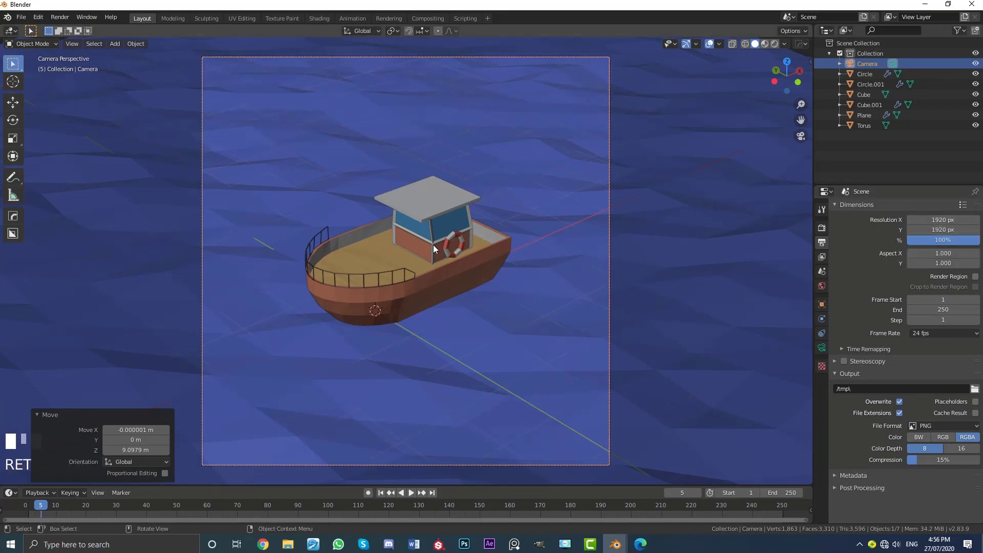
- Bring the camera about 1.34 m closer to the boat along its local Z axis and shift it slightly sideways
key("g")
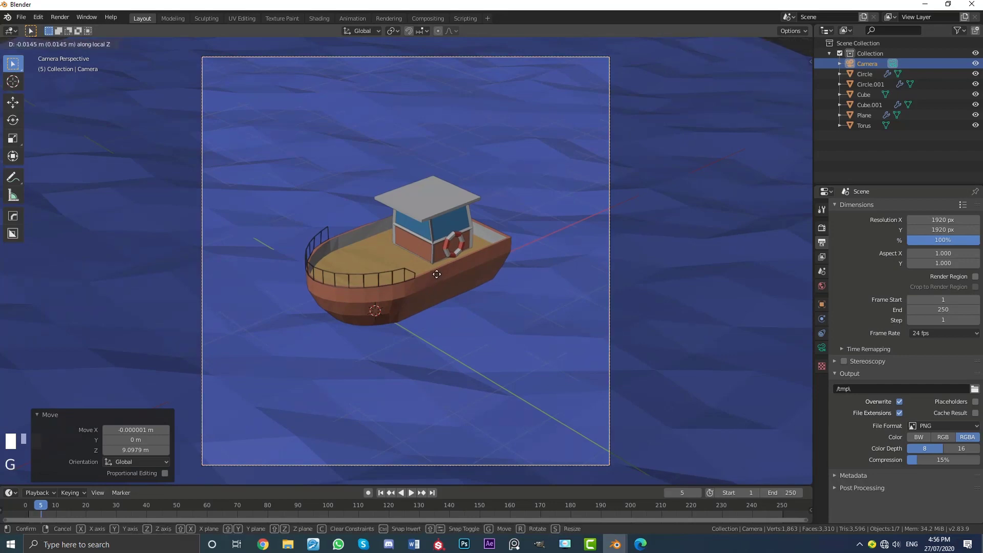
key("z")
key("z")
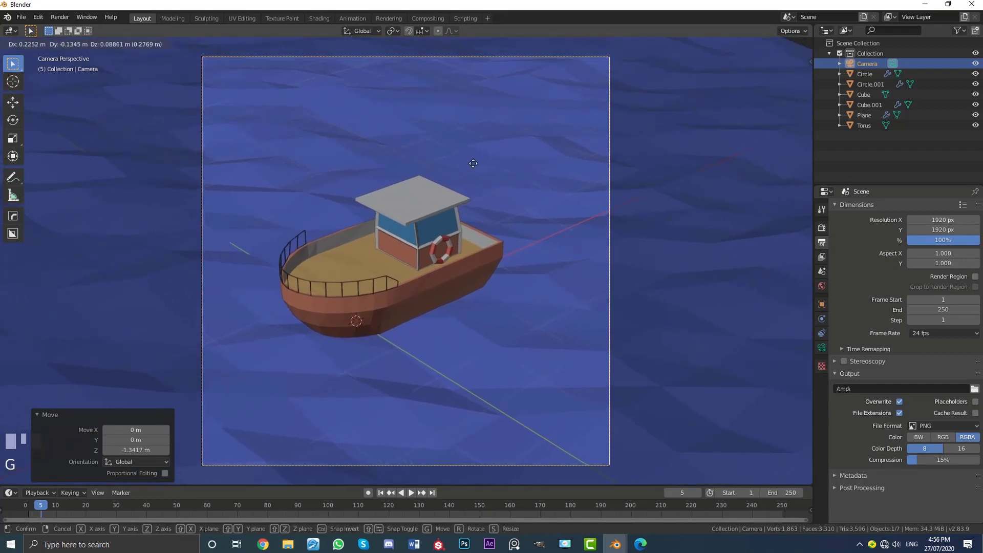
left_click(455, 170)
- Tilt the camera about 5.8° with a trackball rotation and lower it so the boat sits near the frame's centre
key("r")
key("r")
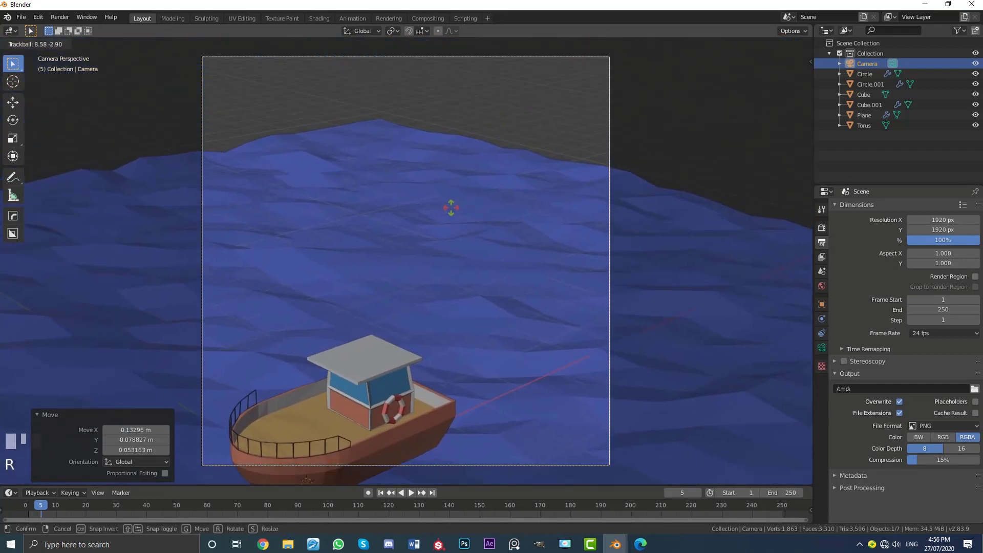
left_click(511, 139)
key("g")
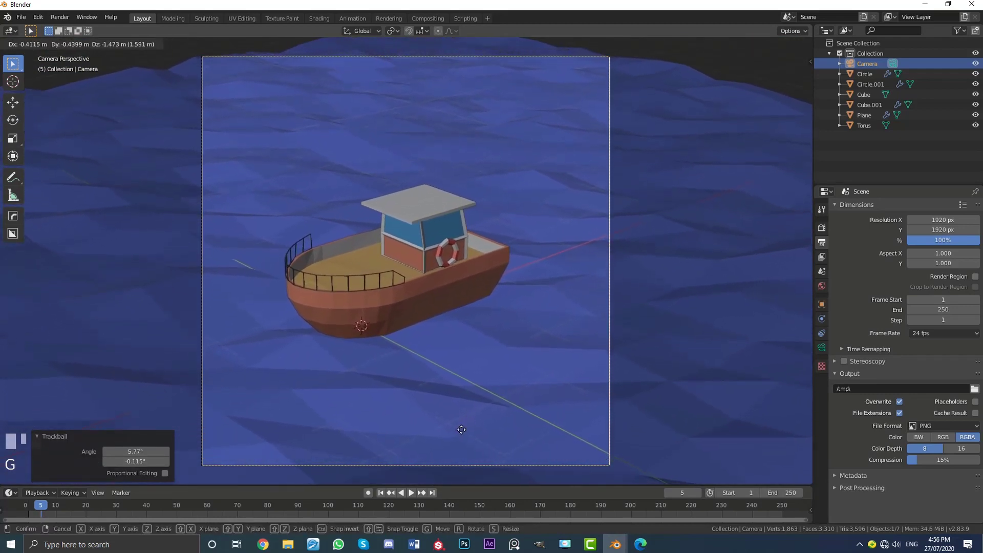
left_click(466, 430)
- Move the camera about 1.6 m closer along its local Z axis and recentre the boat in the frame
key("g")
key("z")
key("z")
left_click(444, 276)
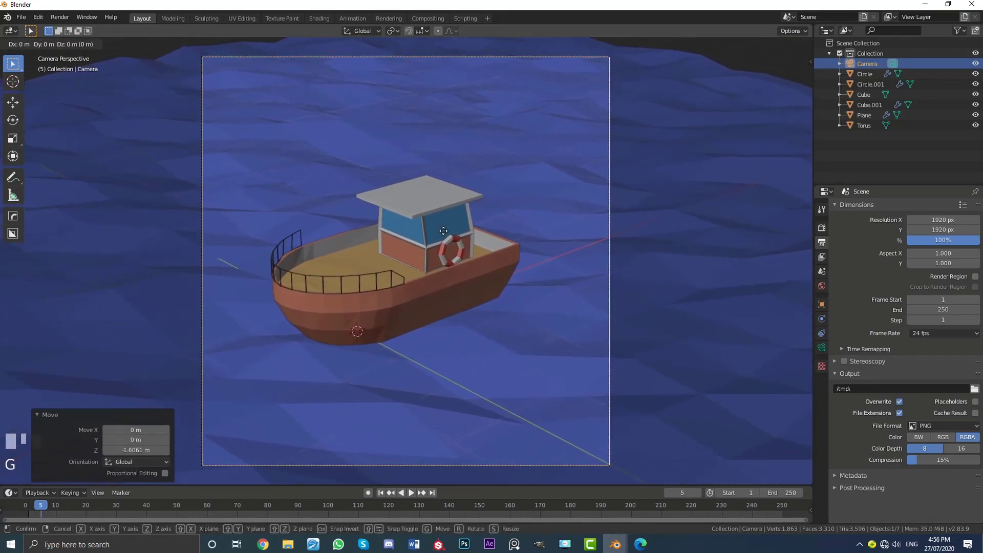
key("g")
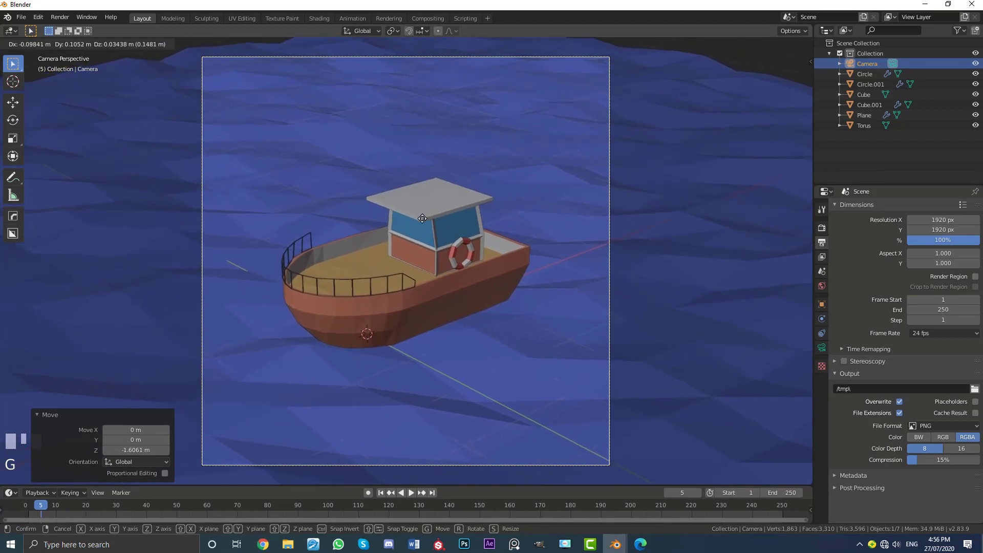
left_click(438, 208)
scroll(514, 237, "down", 3)
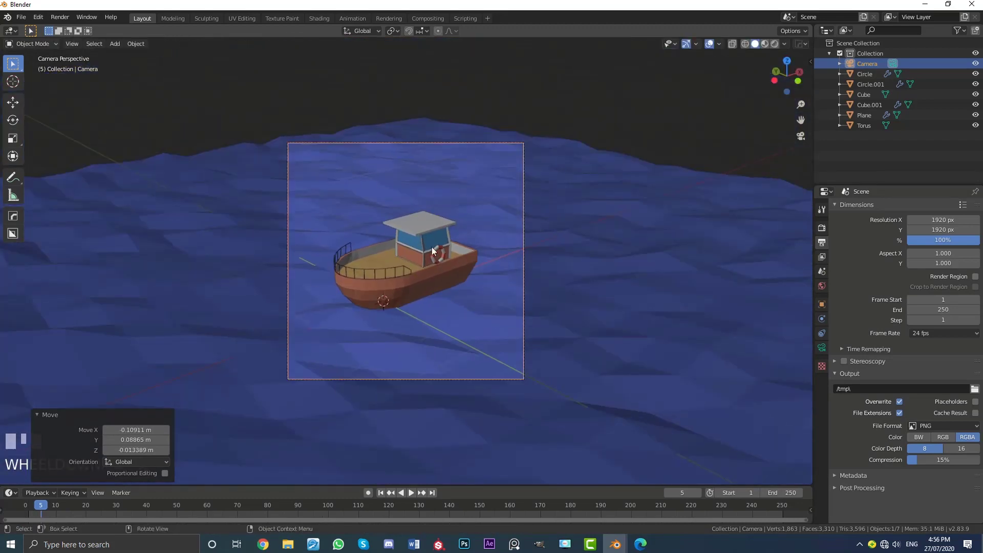
scroll(432, 247, "up", 3)
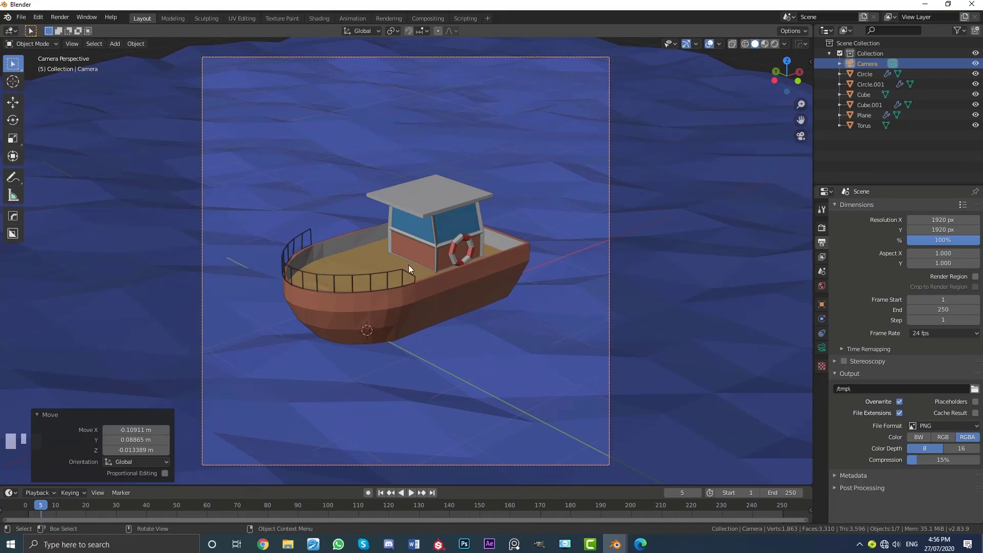
- Add a Bezier curve and raise it about 2.88 m along global Z above the boat
key("shift+a")
mouse_move(364, 124)
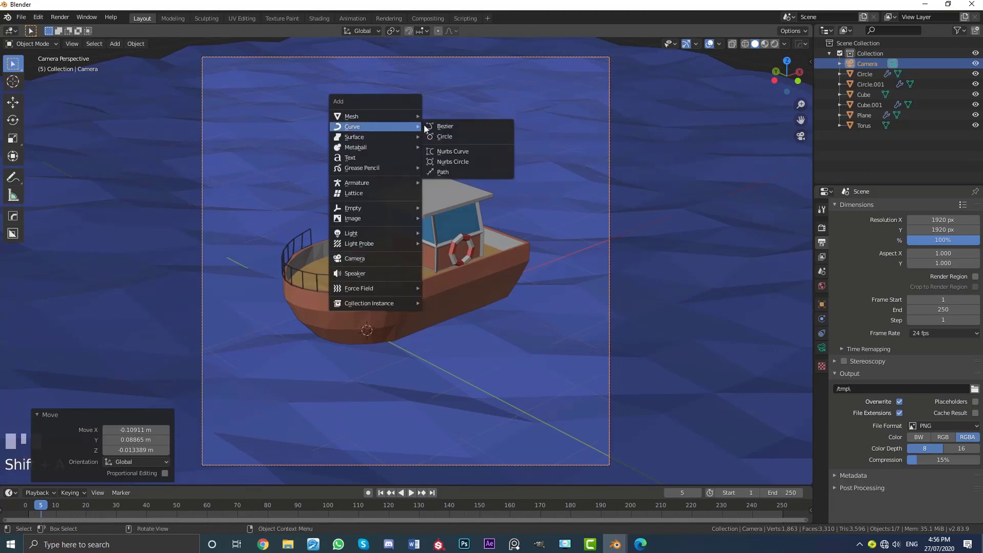
left_click(453, 127)
scroll(430, 218, "down", 5)
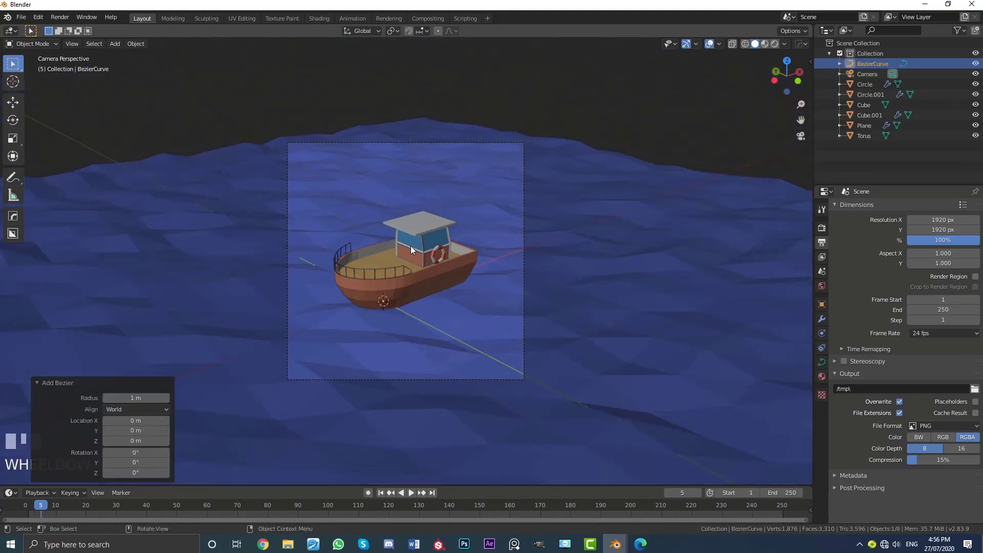
key("g")
key("z")
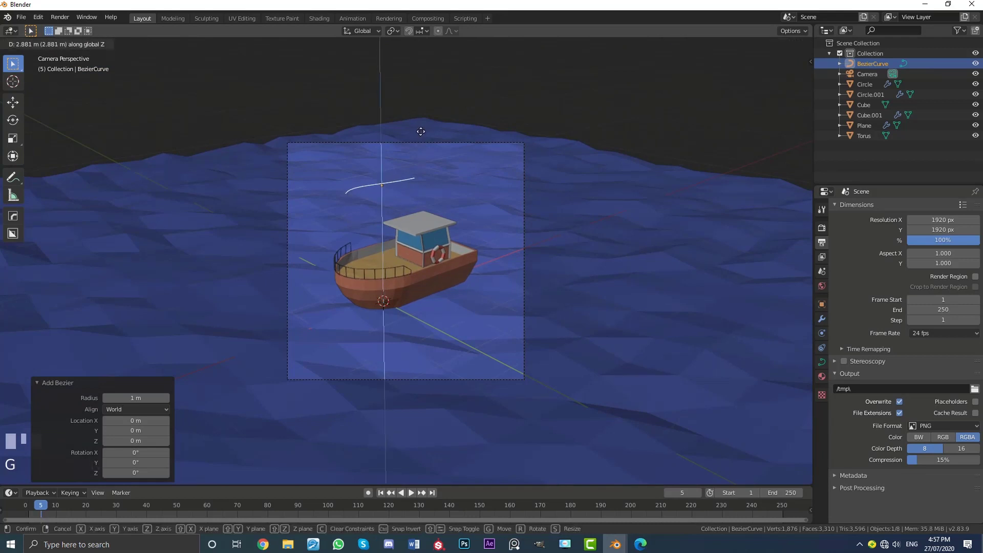
left_click(421, 131)
- Give the Bezier curve a bevel depth of 0.2 m in its geometry settings
left_click(823, 363)
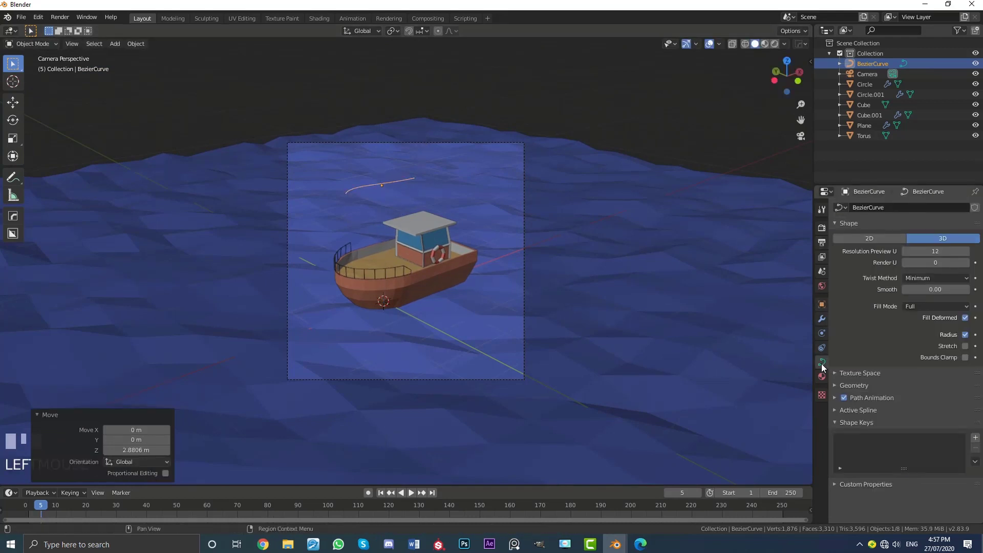
left_click(843, 387)
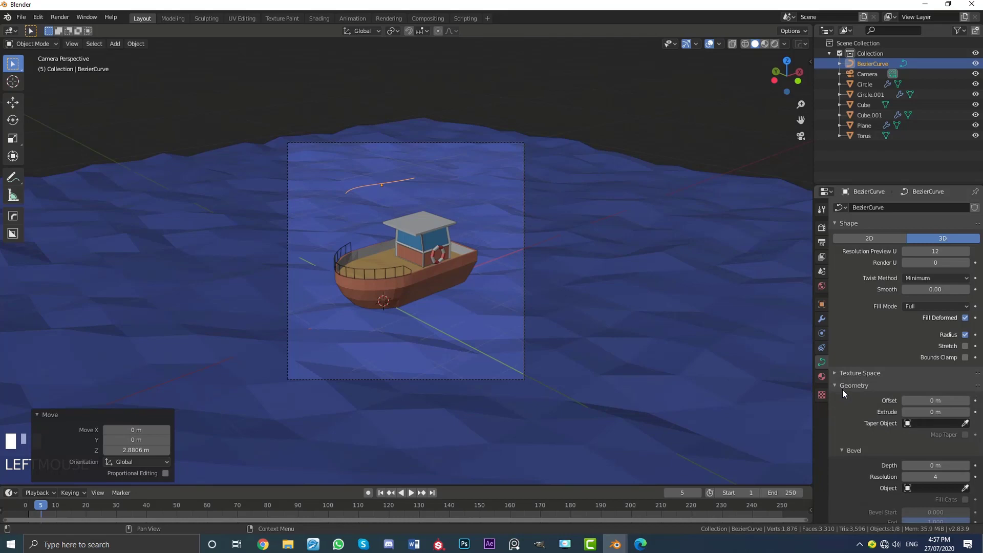
scroll(905, 420, "down", 1)
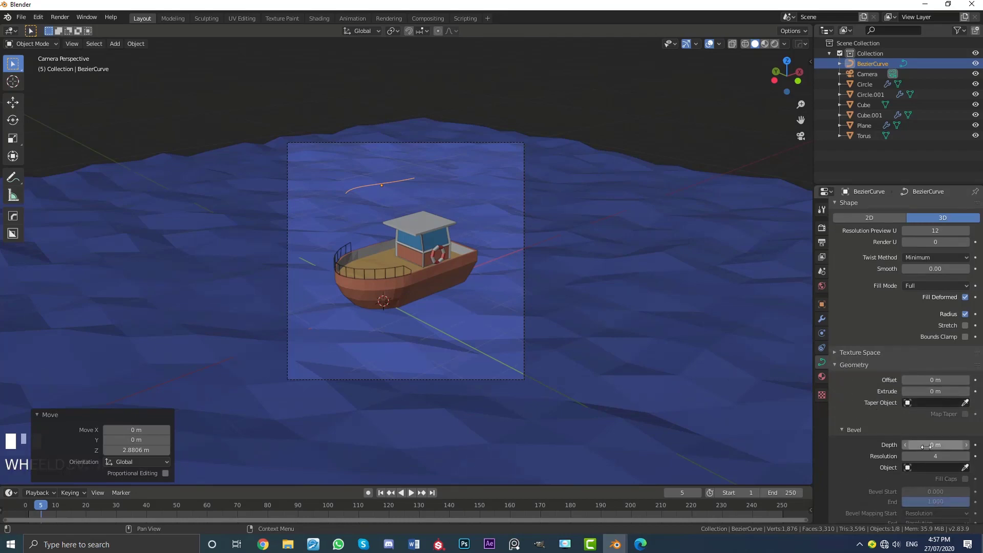
left_click_drag(936, 444, 948, 444)
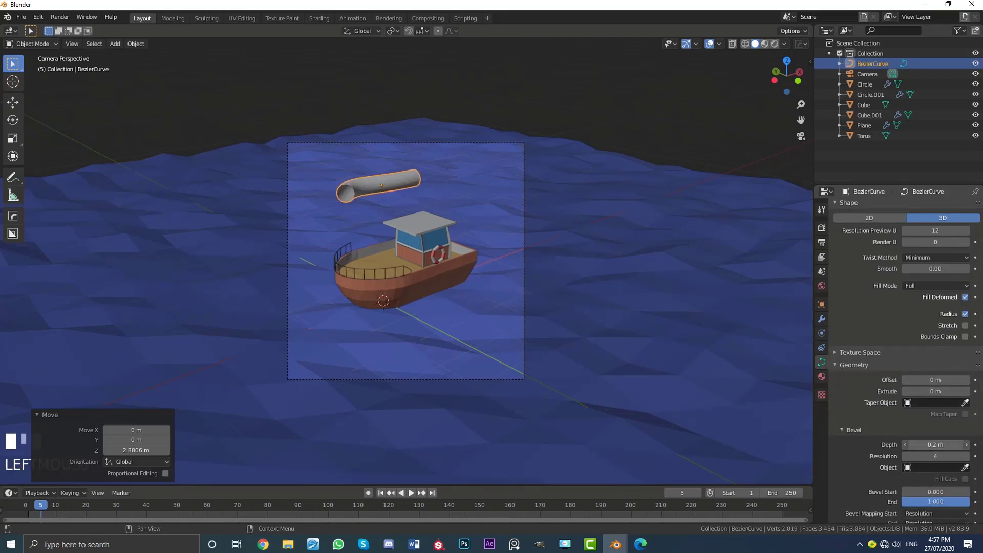
- Edit the curve and shrink the radius of its end point above the cabin to about 0.14, tapering it nearly to a point
middle_click_drag(328, 267, 352, 259)
scroll(379, 242, "up", 3)
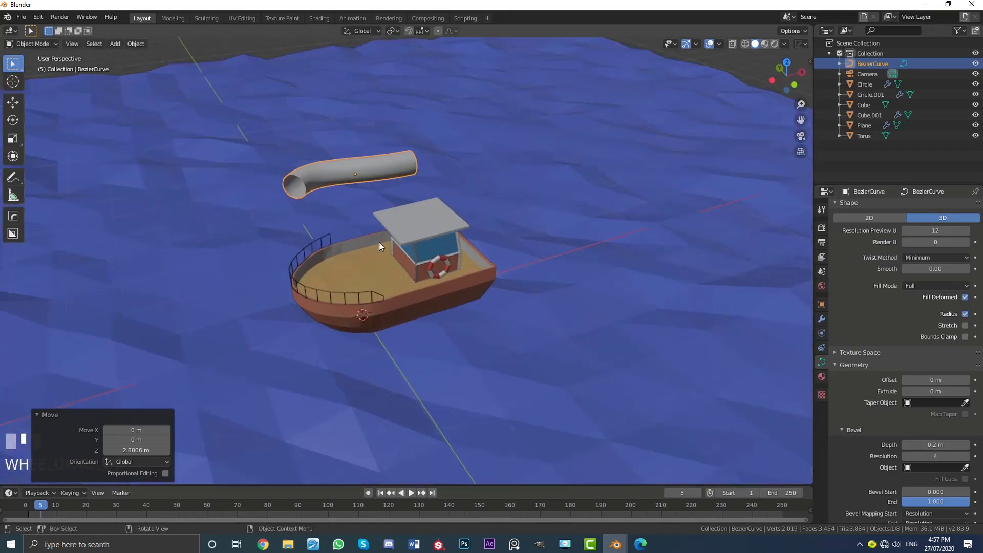
key("Tab")
middle_click_drag(477, 224, 465, 226)
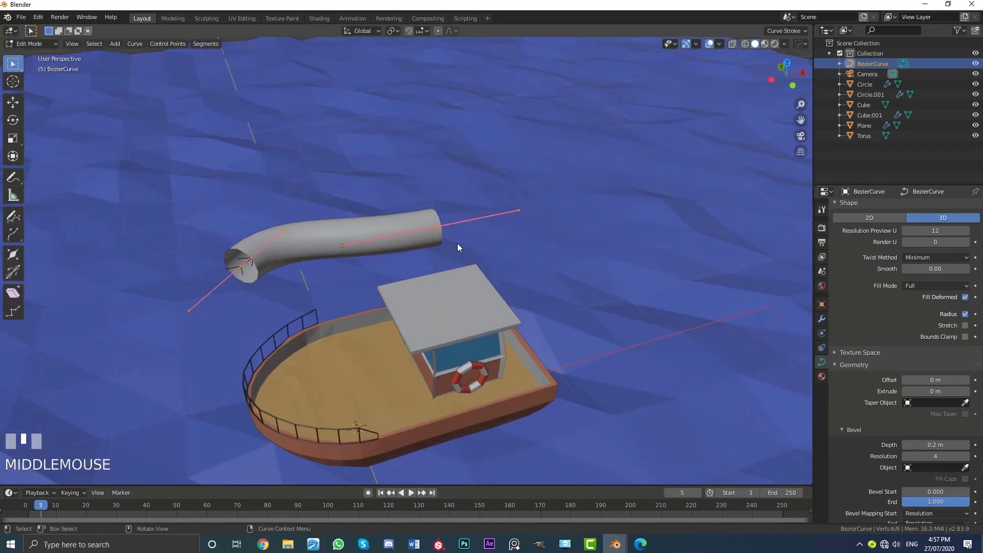
scroll(438, 221, "up", 2)
left_click(442, 219)
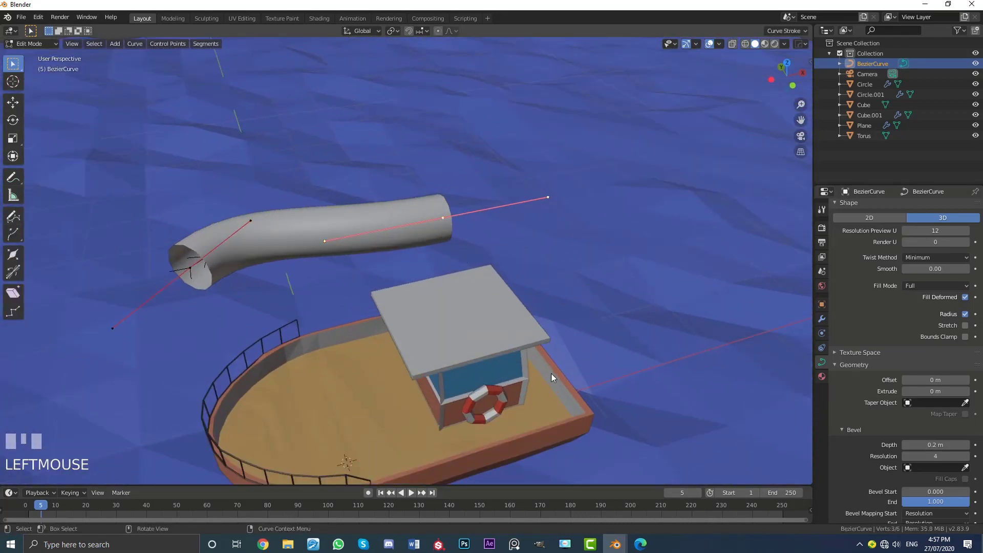
key("alt+s")
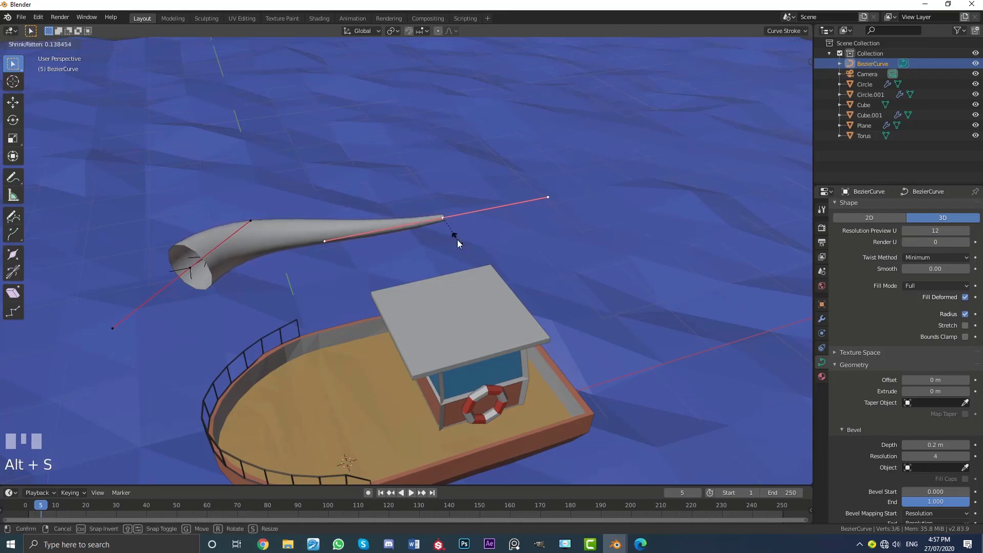
left_click(458, 240)
- Enlarge the radius of the curve's opposite end point by a factor of about 1.6 and return to Object Mode
left_click(192, 268)
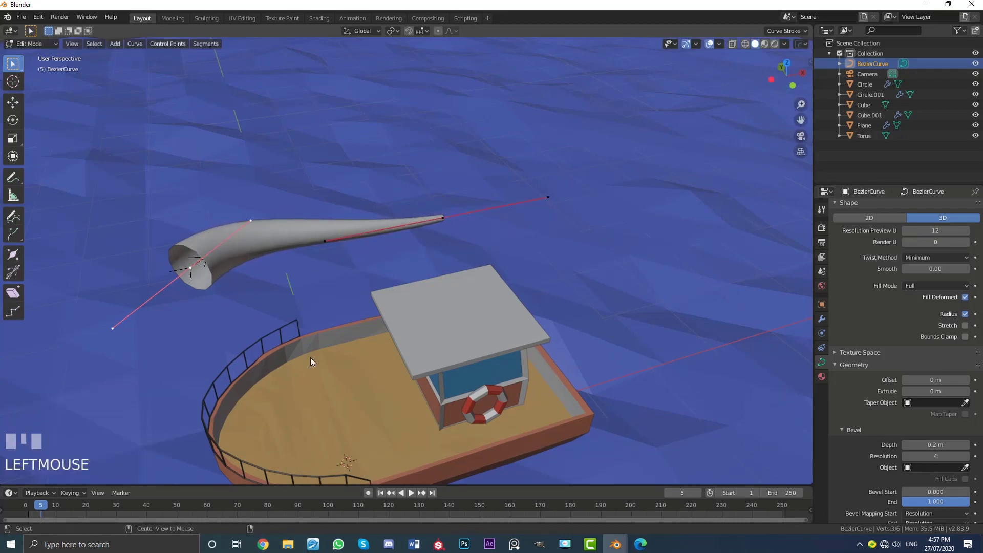
key("alt+s")
left_click(372, 422)
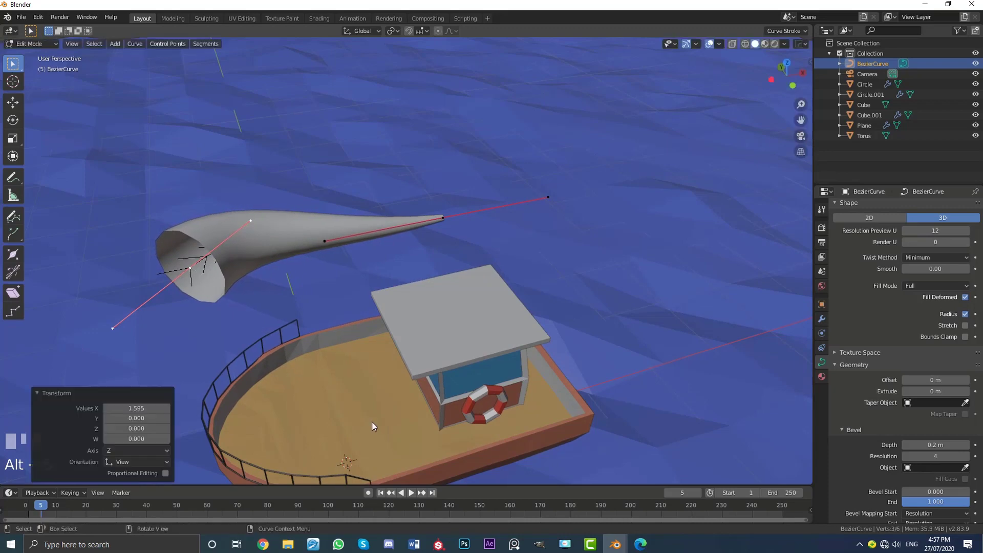
scroll(344, 338, "down", 3)
key("Tab")
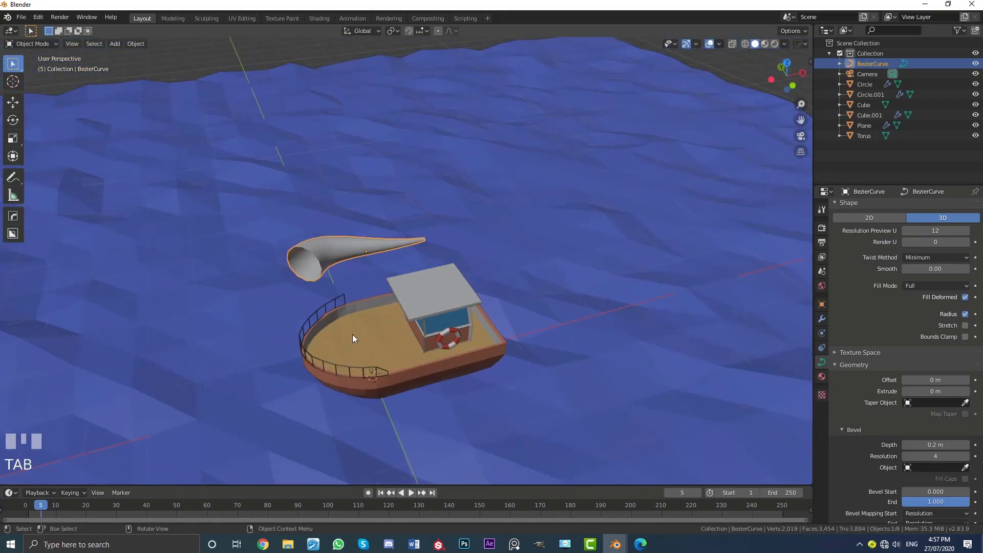
- Rotate the tapered curve about -90.7° in the front view so it stands upright with its wide end down
key("KP_1")
scroll(353, 334, "up", 2)
middle_click_drag(297, 225, 342, 300, "shift")
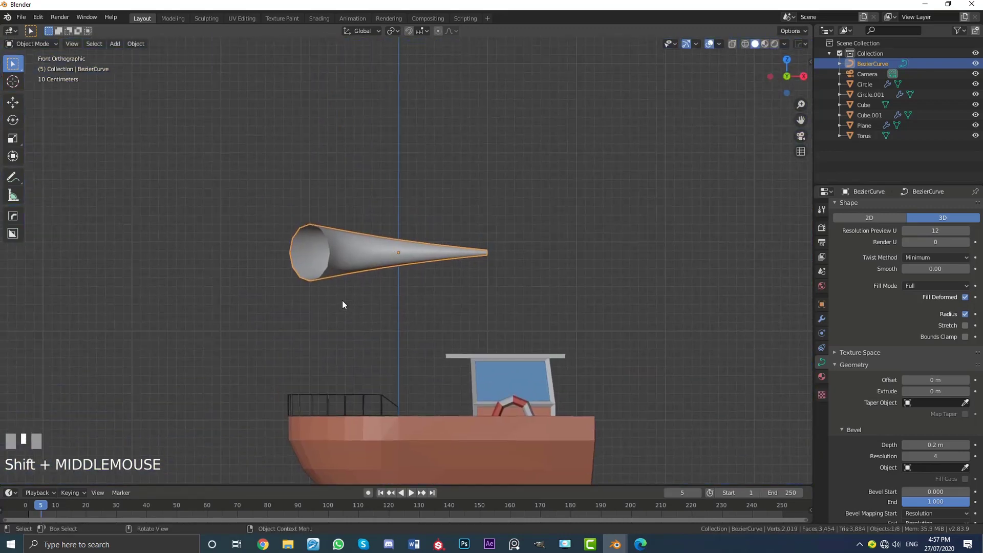
scroll(339, 302, "up", 1)
key("r")
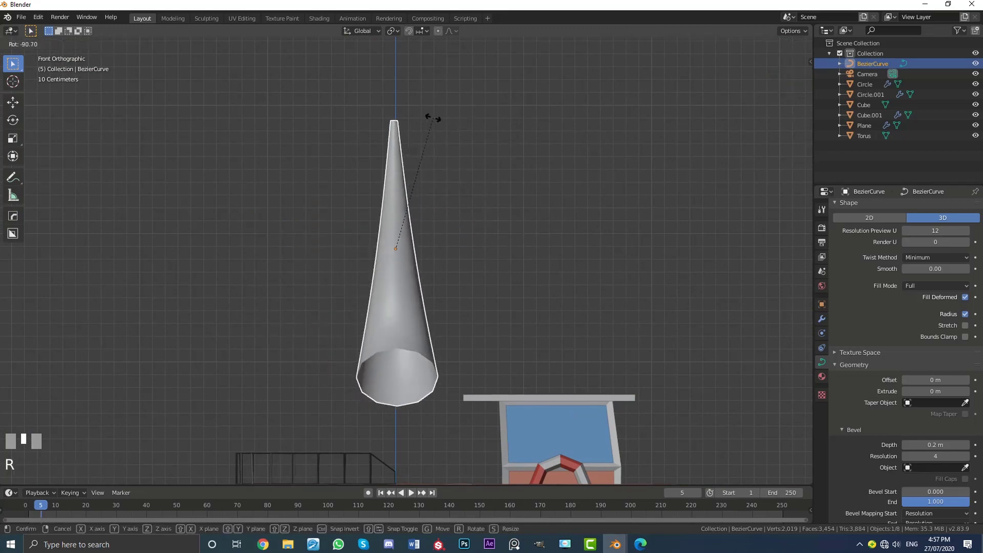
left_click(430, 121)
scroll(410, 234, "down", 2)
scroll(411, 235, "up", 2)
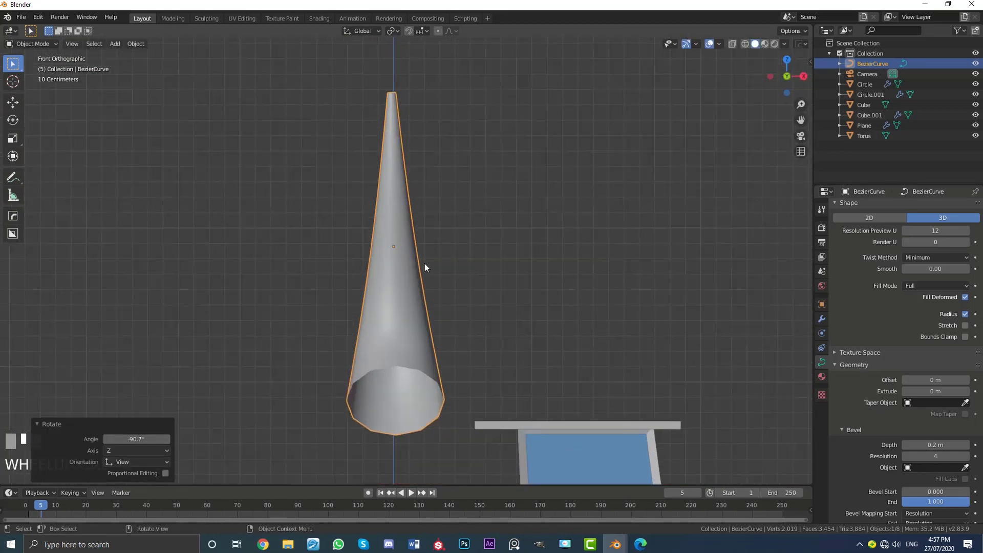
- Edit the curve and raise all its points about 0.95 m along Z so the object origin sits at the wide base
key("Tab")
key("a")
scroll(419, 293, "down", 3)
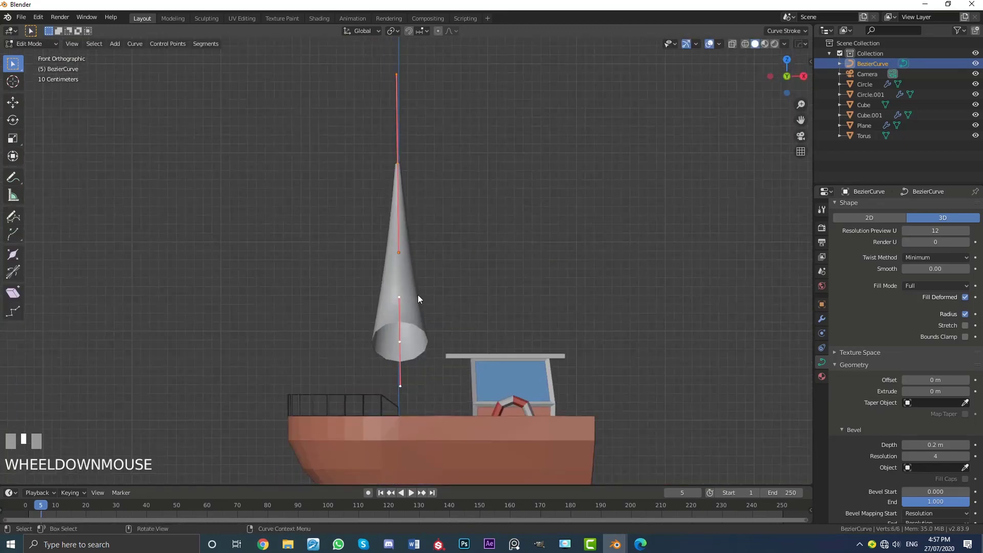
key("g")
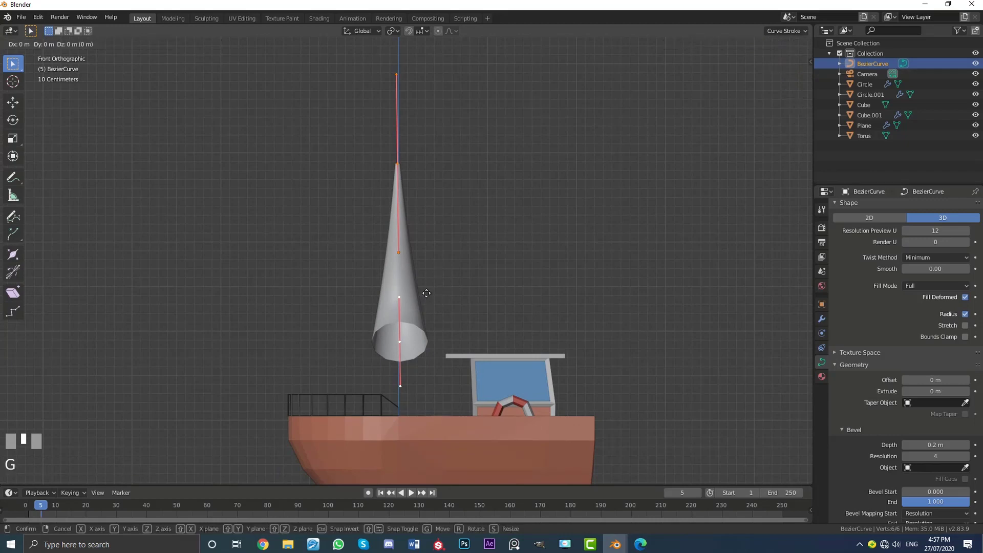
left_click(444, 209)
middle_click_drag(444, 208, 406, 217)
scroll(210, 271, "up", 3)
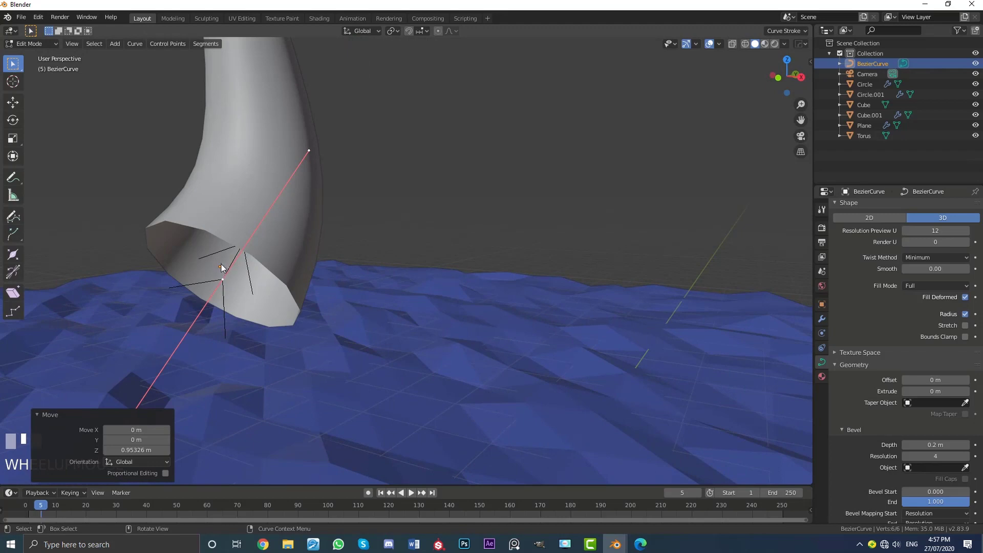
scroll(251, 264, "down", 6)
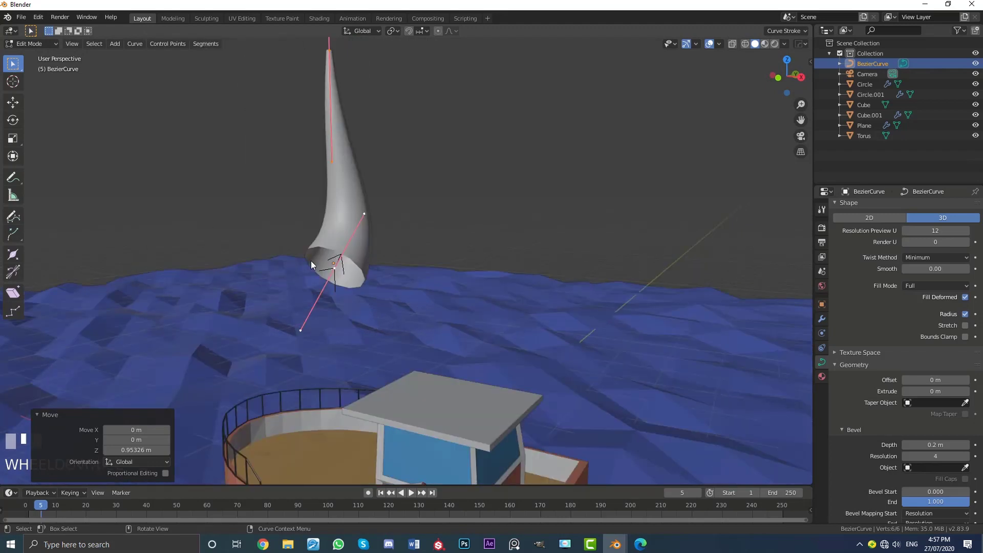
- Return to Object Mode and lower the curve about 2.86 m along global Z to the water level
key("Tab")
key("g")
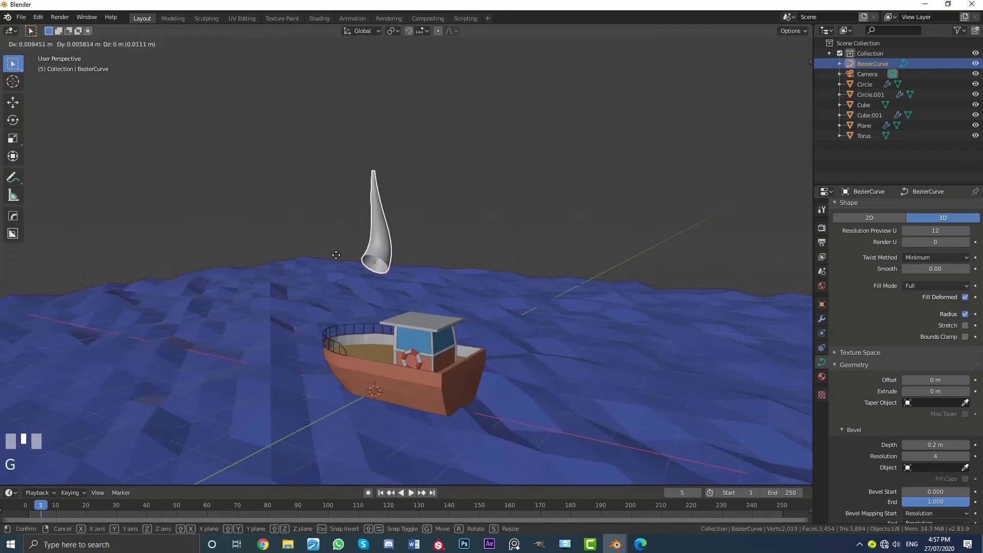
key("z")
left_click(369, 371)
- Scale the curve up by about 1.26 and move it about 1.22 m along global Y to stand beside the boat
middle_click_drag(369, 371, 390, 389)
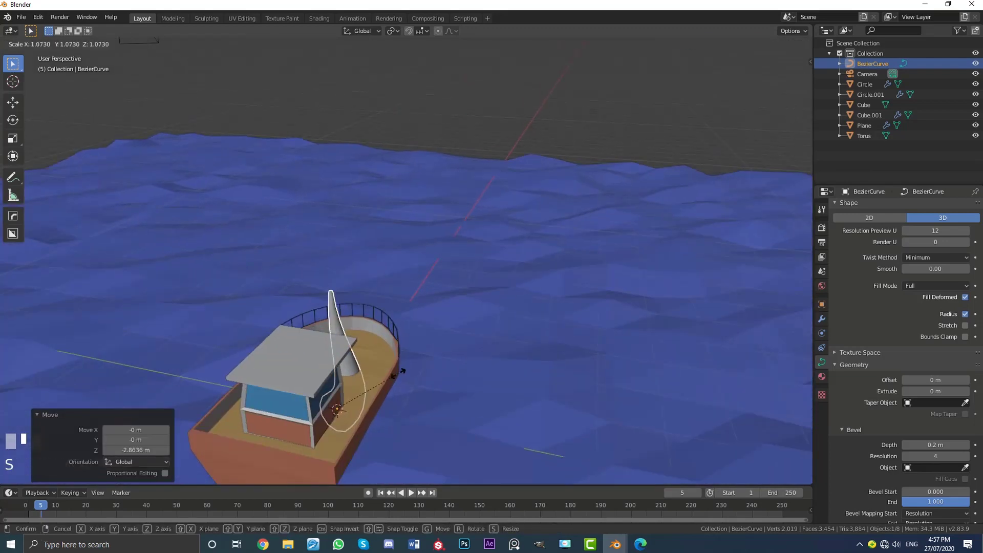
key("s")
left_click(418, 398)
key("y")
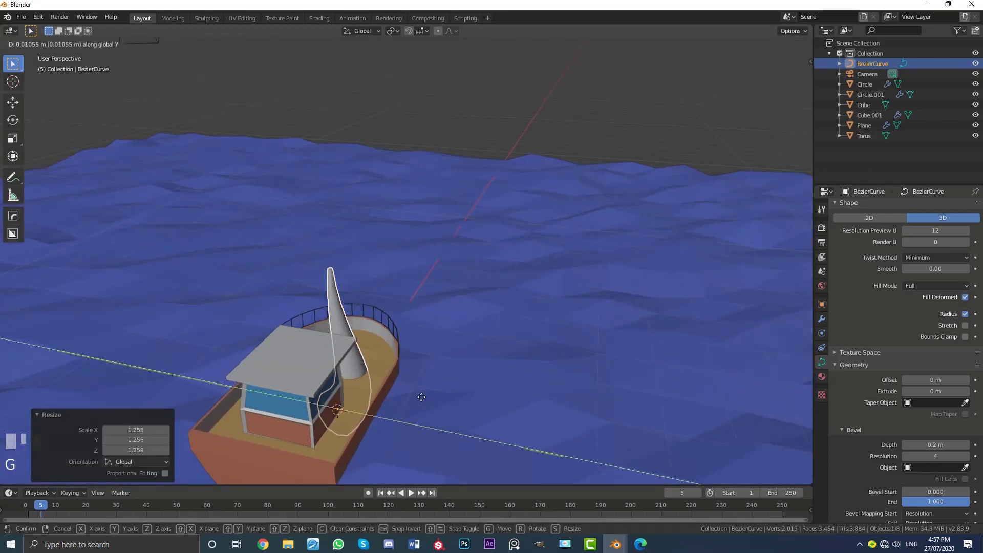
left_click(482, 434)
- Edit the curve's base point, rotating it about -24° and lowering it about 0.27 m below the water surface
middle_click_drag(482, 434, 465, 290, "shift")
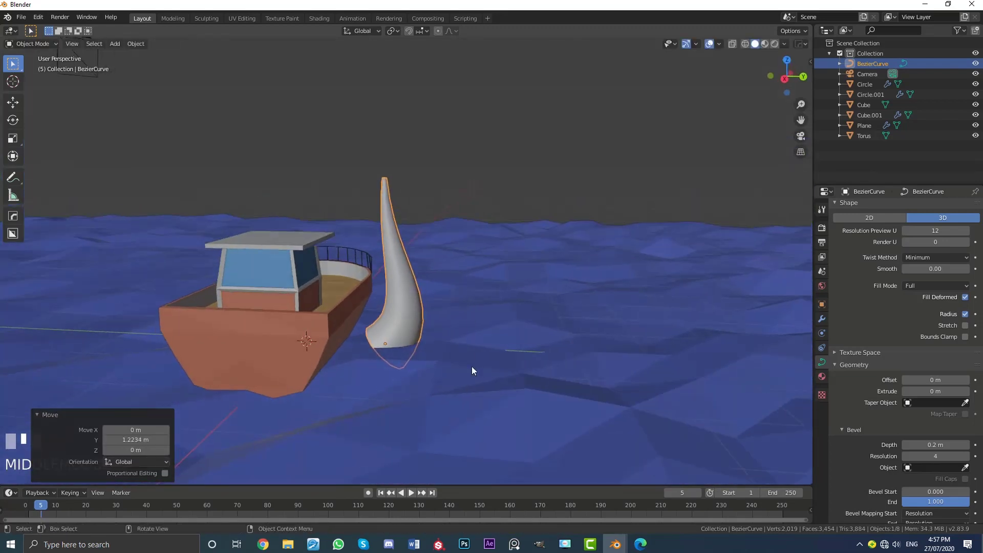
middle_click_drag(471, 367, 477, 291, "shift")
scroll(451, 300, "up", 3)
key("Tab")
left_click(390, 286)
middle_click_drag(393, 304, 399, 303)
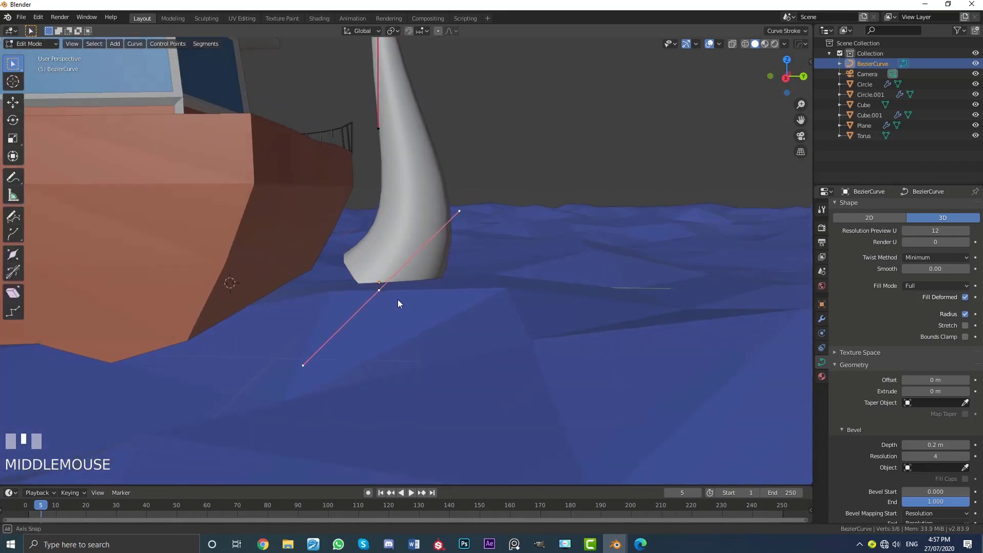
key("r")
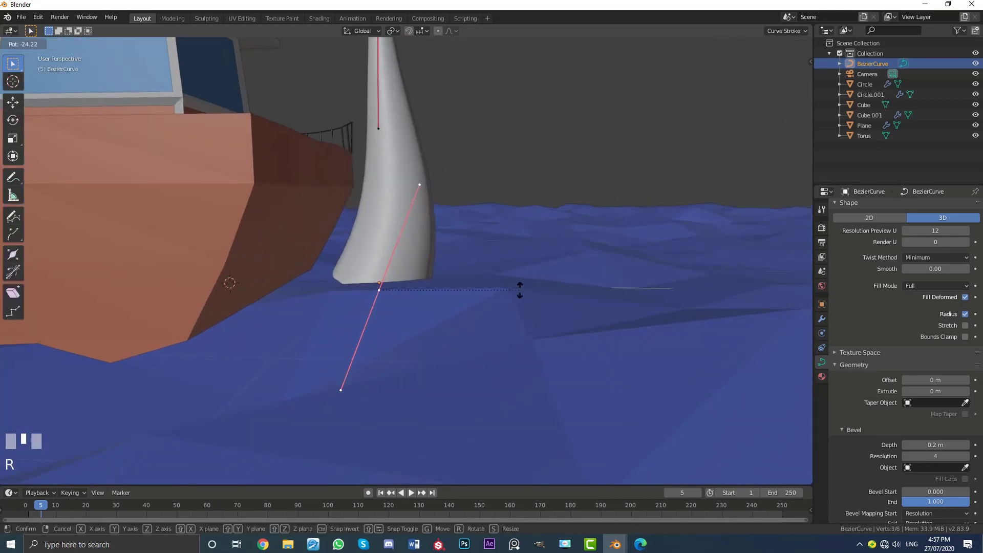
left_click(520, 288)
key("g")
left_click(533, 330)
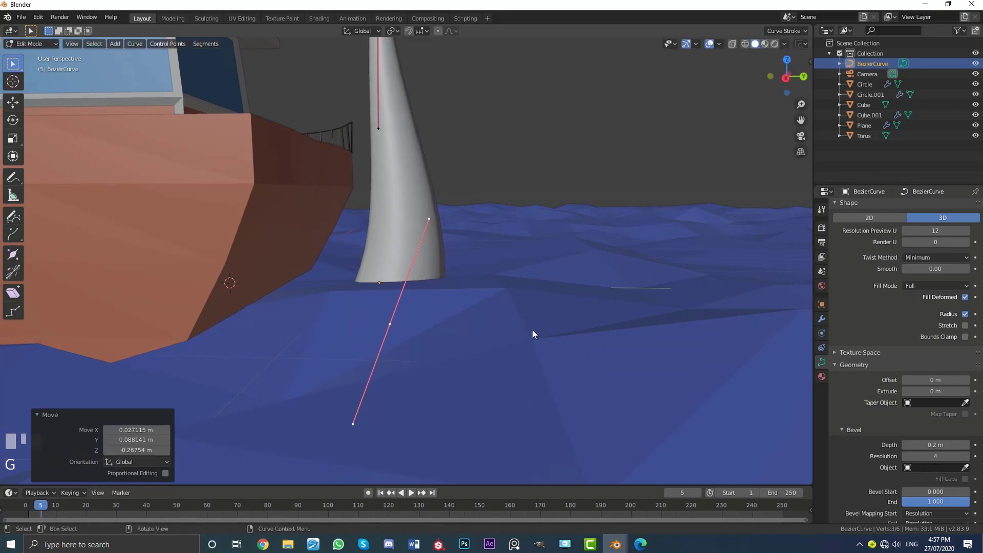
- Shrink the radius of the curve's upper end point by a factor of about 0.46 to sharpen the tip
middle_click_drag(532, 330, 436, 294)
middle_click_drag(439, 140, 431, 278, "shift")
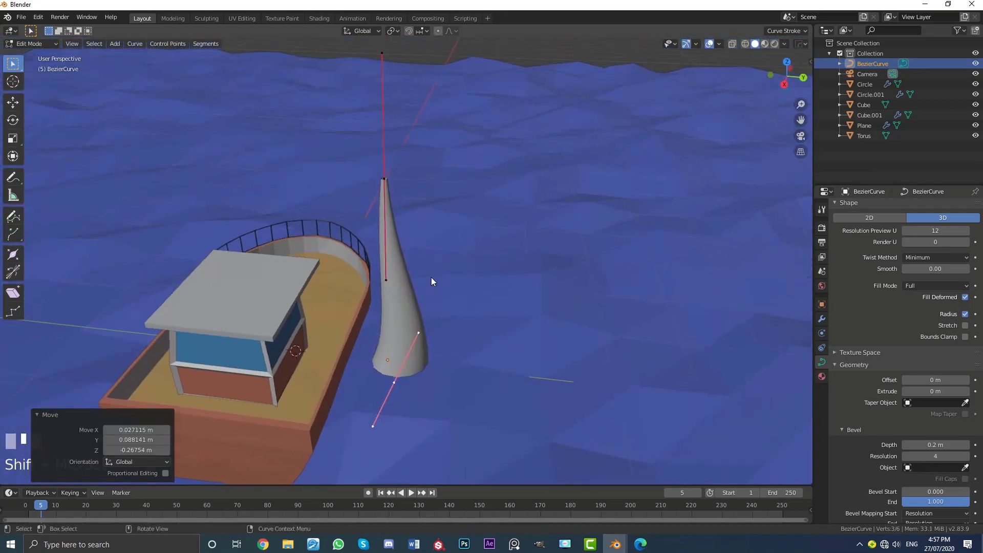
scroll(431, 277, "up", 1)
left_click(380, 161)
middle_click_drag(393, 201, 397, 181)
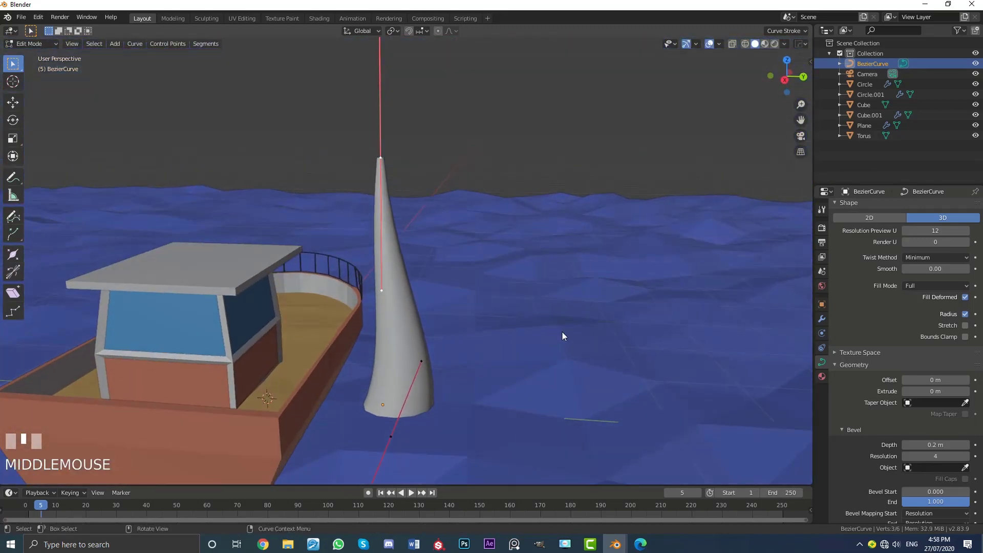
key("alt+s")
left_click(492, 310)
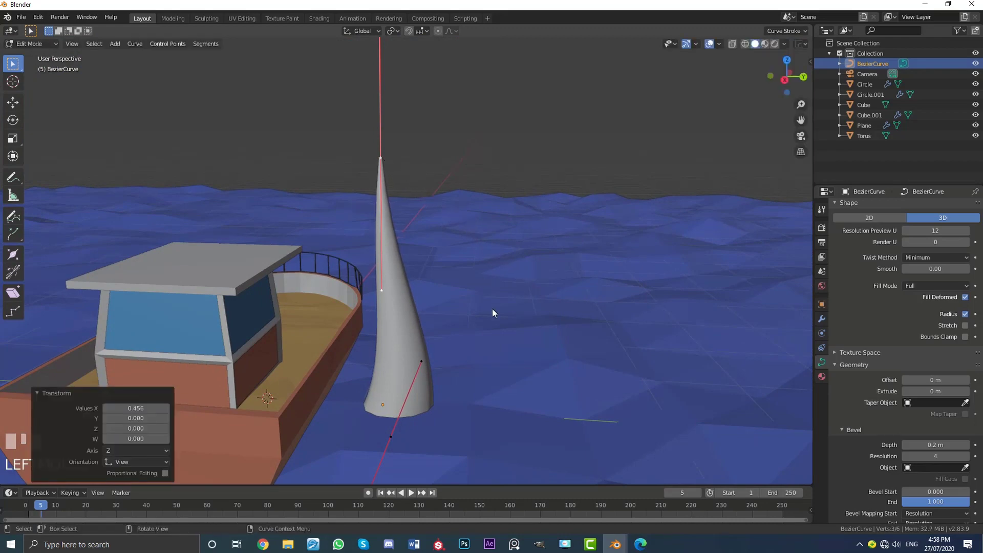
- Rotate the tip point about -71.6° and shift it so the curve arches toward the boat
key("r")
left_click(444, 125)
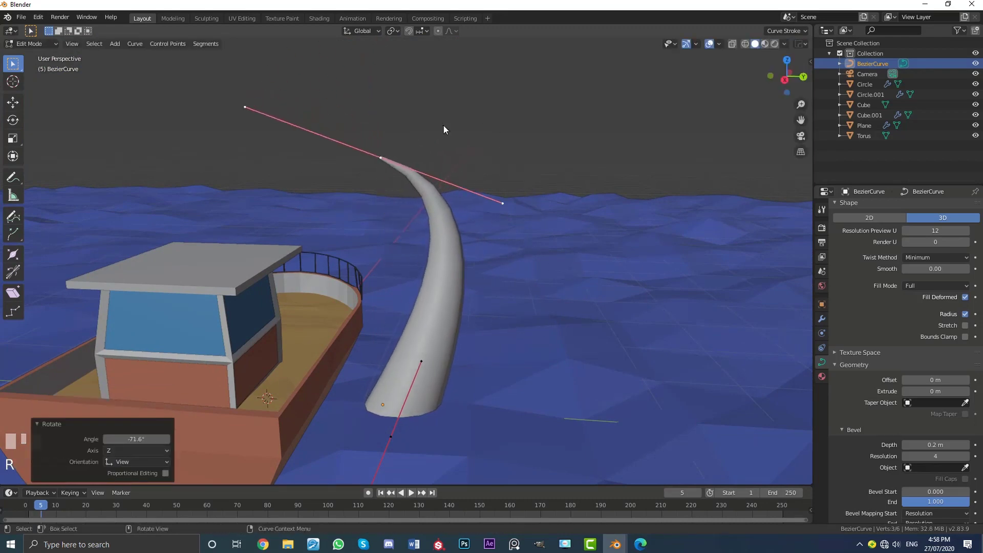
key("g")
left_click(370, 162)
- Refine the arch by rotating and moving the tip point again from the bow side, and return to Object Mode
middle_click_drag(307, 249, 451, 287)
key("r")
left_click(560, 301)
key("g")
left_click(567, 301)
key("Tab")
- Reduce the curve's bevel resolution to 1 for a low-poly cross-section
middle_click_drag(514, 327, 484, 290, "shift")
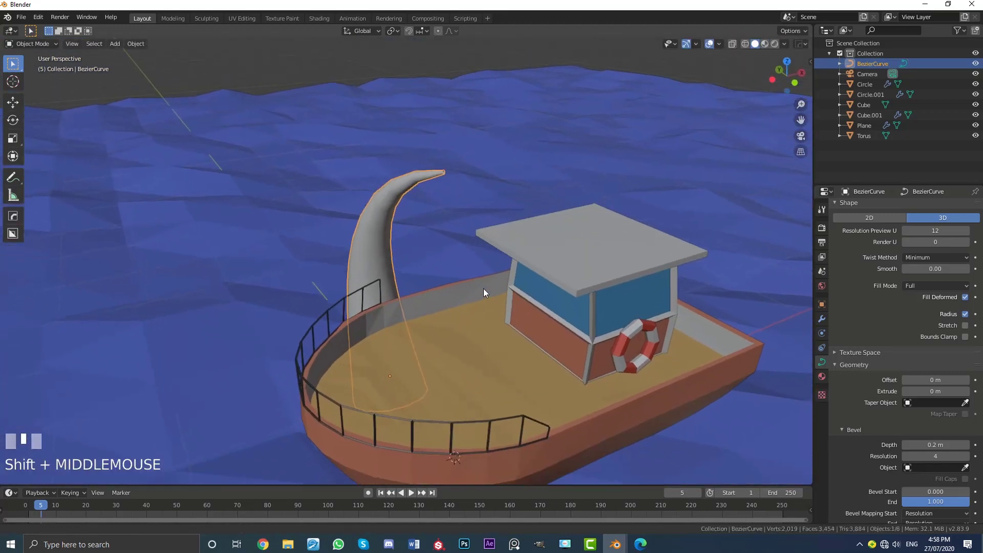
scroll(483, 290, "up", 2)
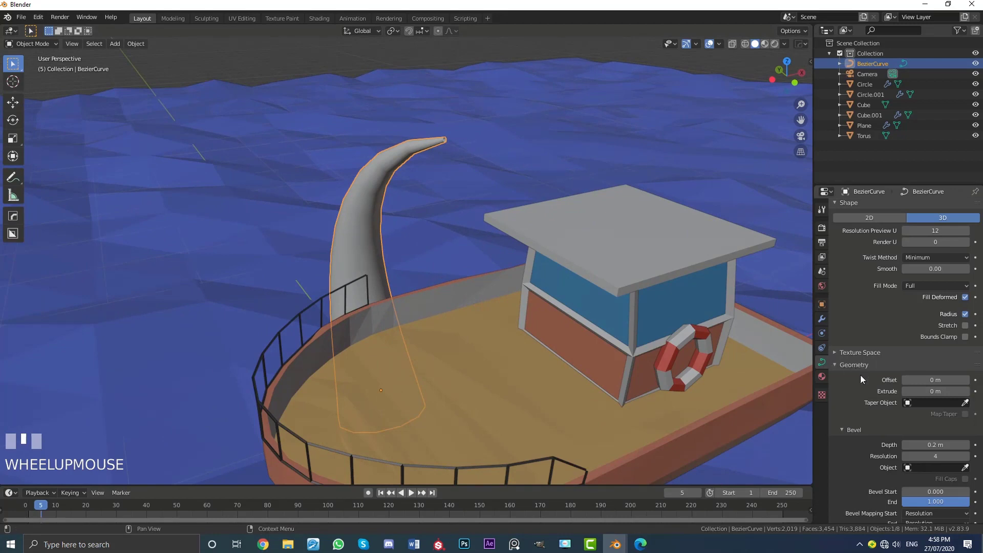
scroll(891, 431, "down", 2)
left_click(907, 414)
left_click(907, 415)
left_click(907, 415)
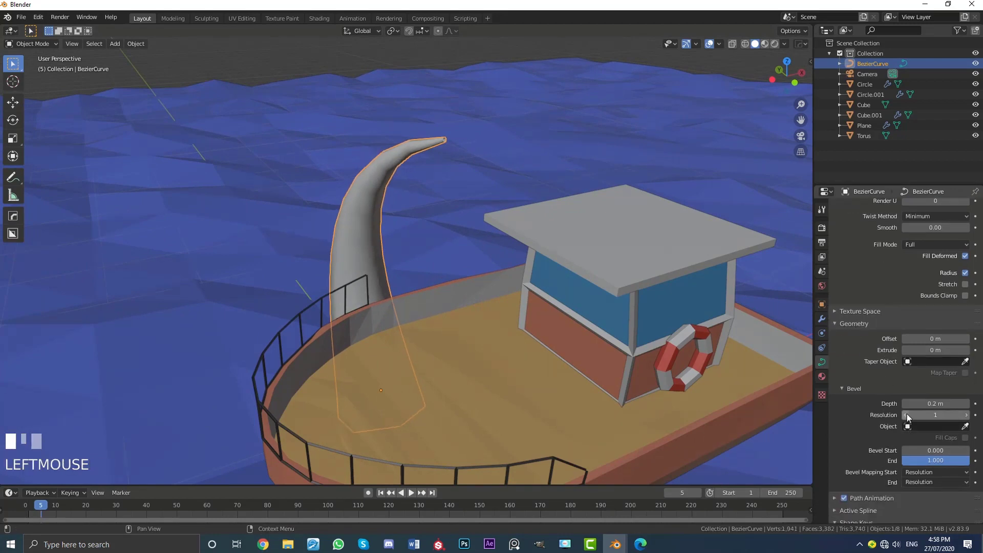
middle_click_drag(630, 266, 583, 259)
- Convert the curve object to a mesh with Mesh from Curve/Meta/Surf/Text and check its faces in Edit Mode
scroll(853, 232, "up", 3)
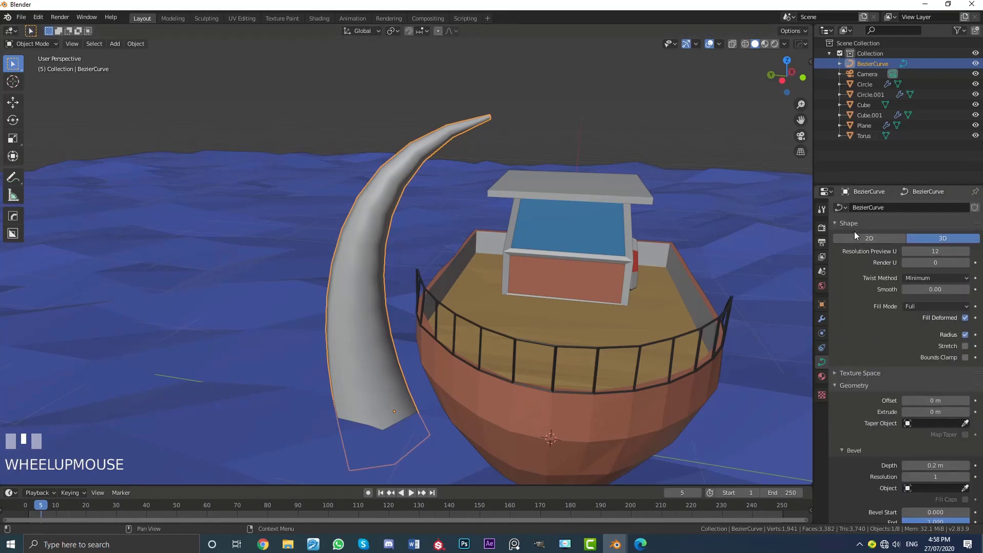
left_click(823, 319)
middle_click_drag(394, 205, 401, 203)
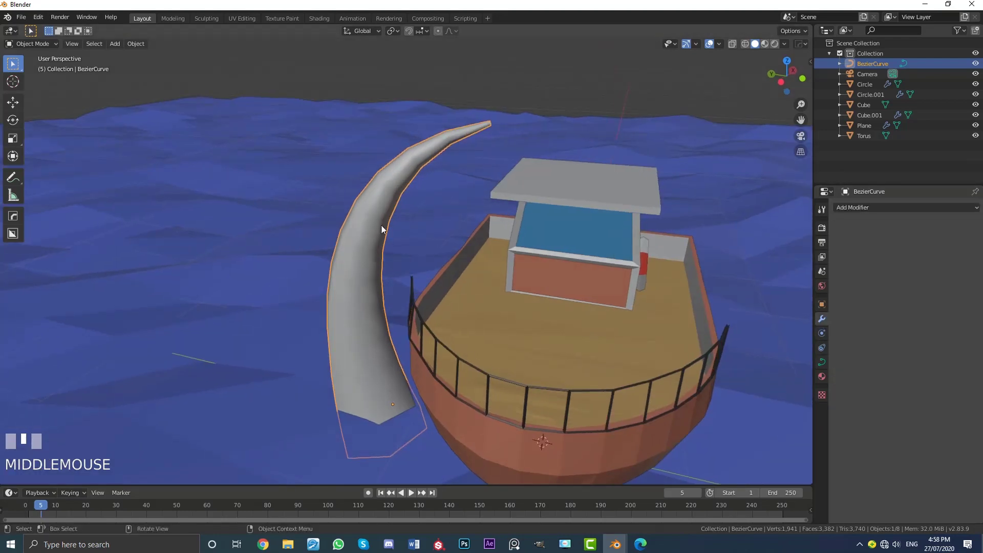
key("g")
right_click(404, 189)
key("F3")
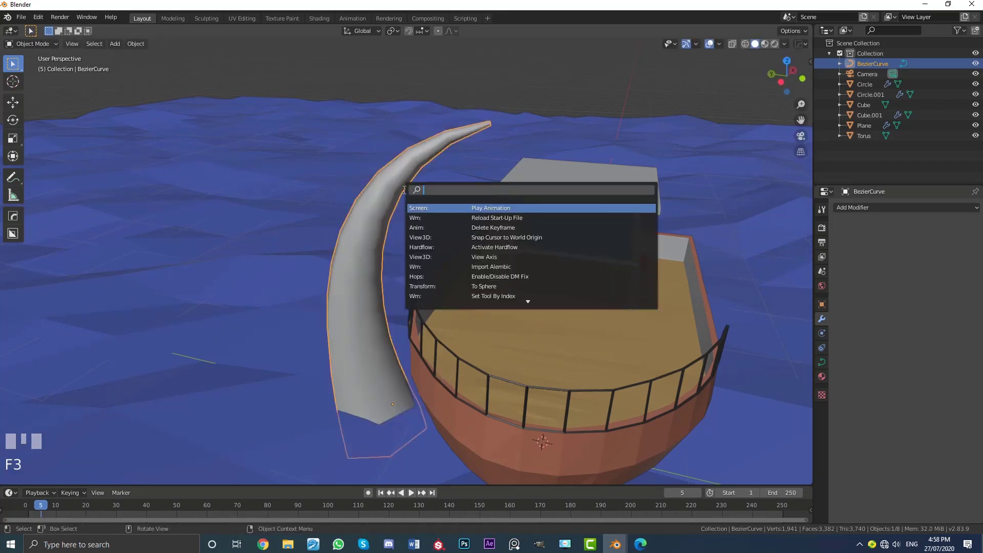
type("convert")
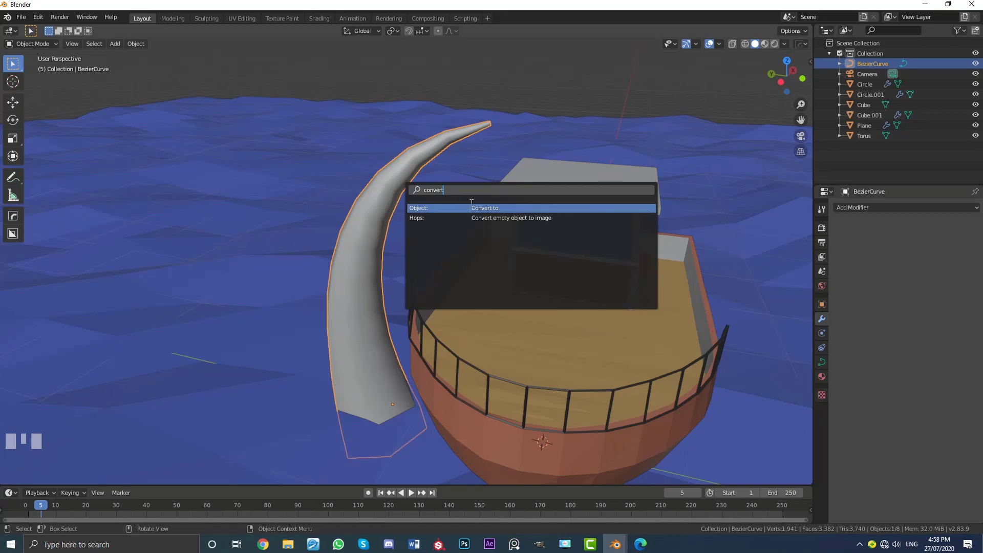
key("Return")
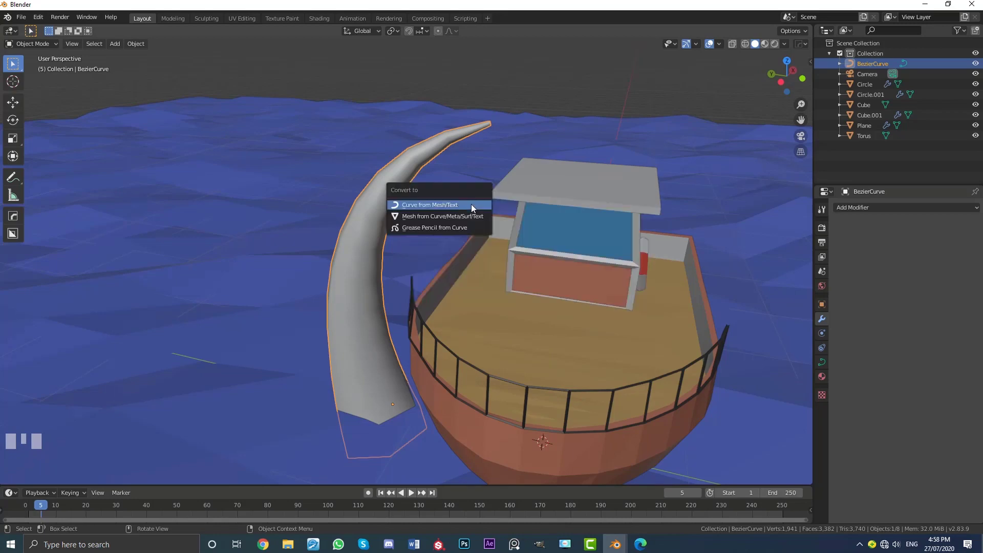
left_click(437, 217)
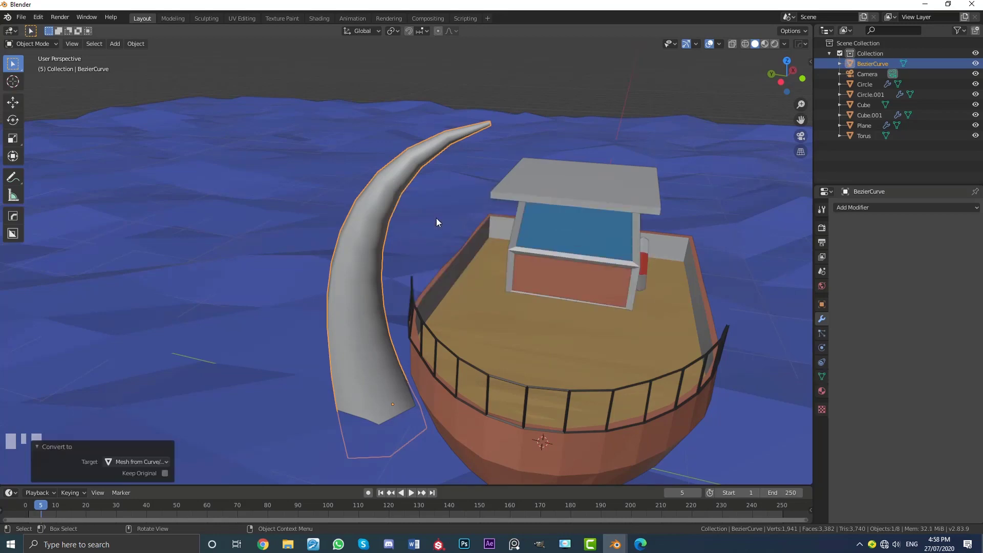
key("Tab")
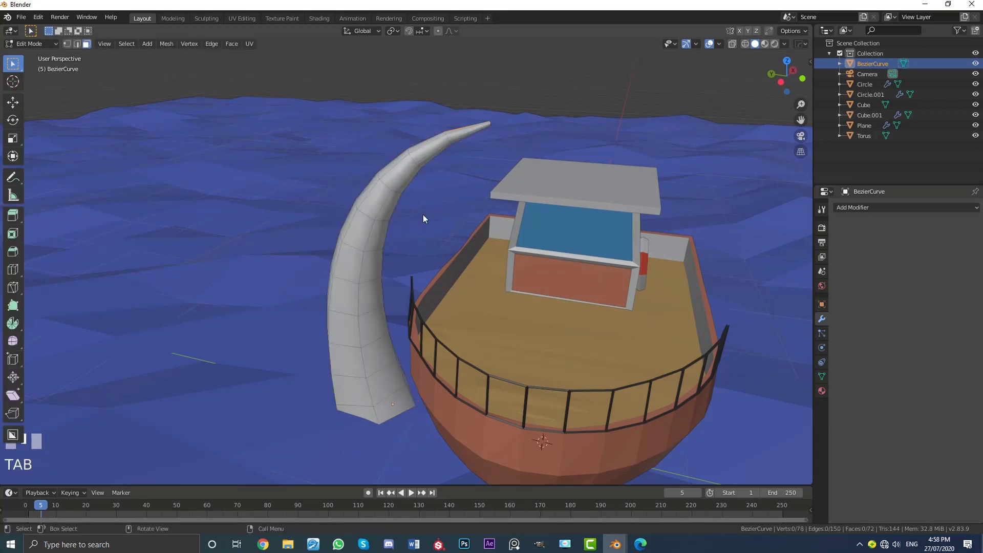
middle_click_drag(423, 214, 382, 213)
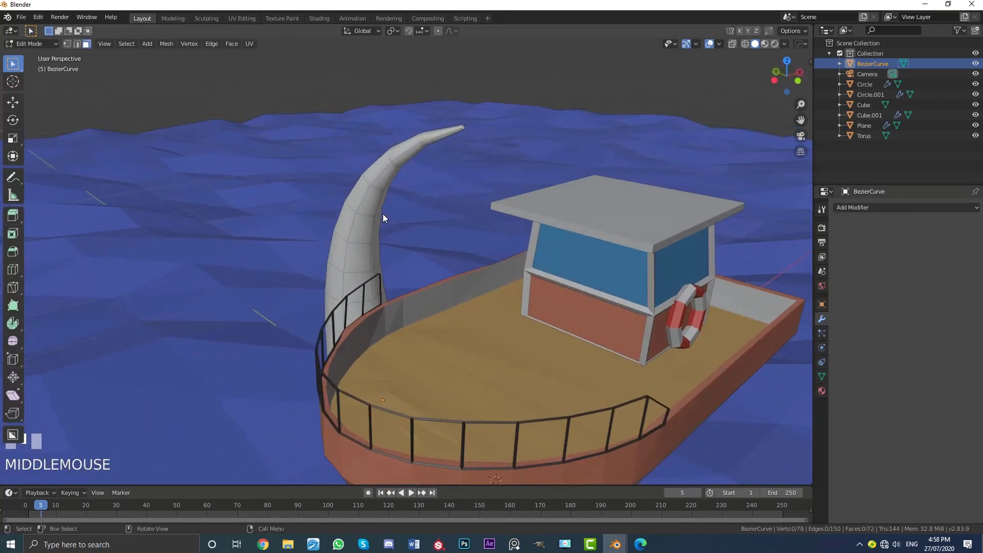
key("Tab")
- Add a Triangulate modifier followed by a Displace modifier to the converted mesh
left_click(860, 208)
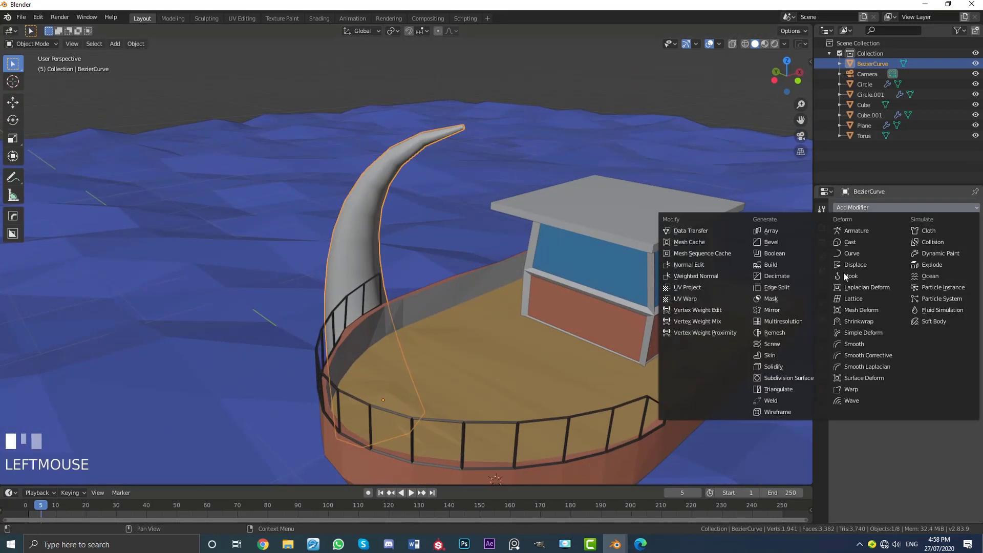
left_click(793, 391)
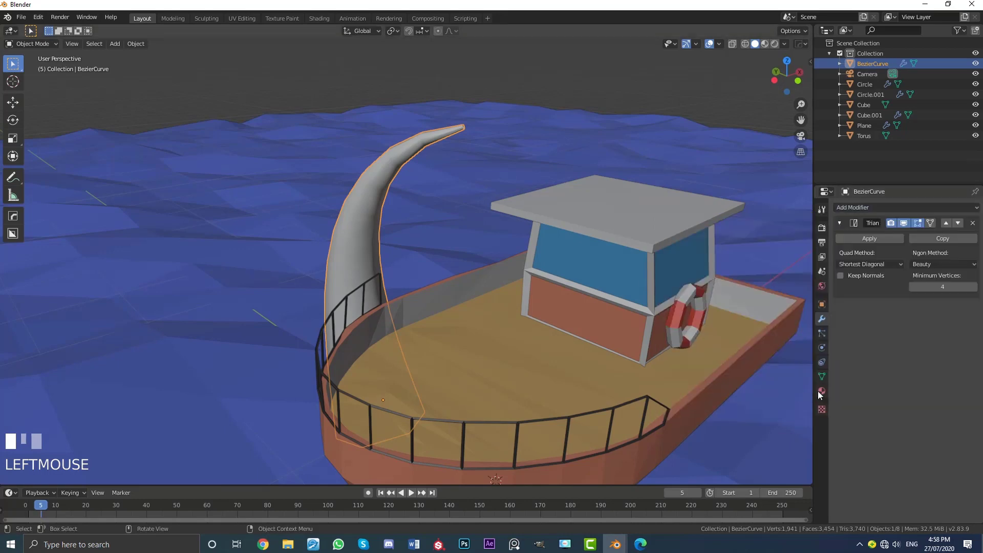
left_click(868, 207)
left_click(859, 264)
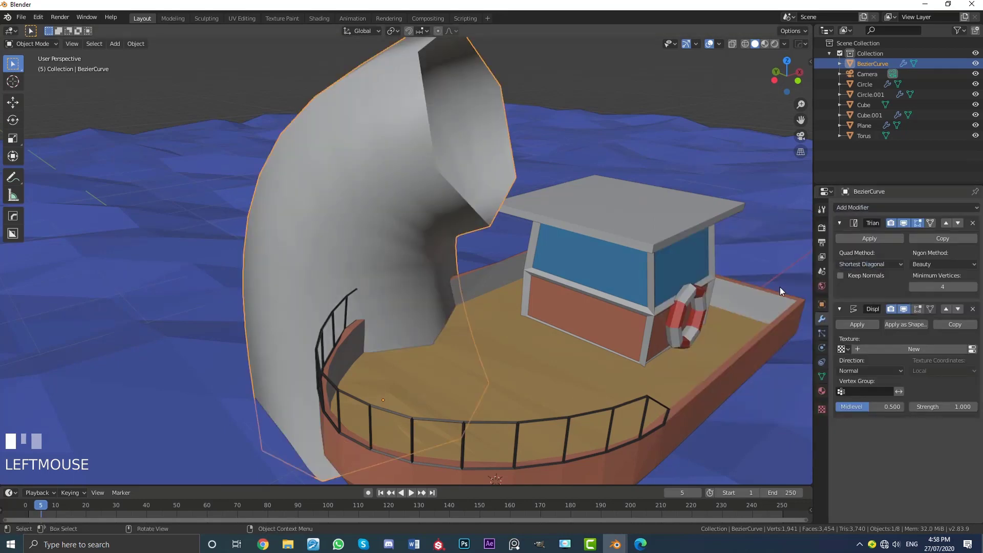
- Create a new texture for the Displace modifier and set its type to Clouds
left_click(822, 409)
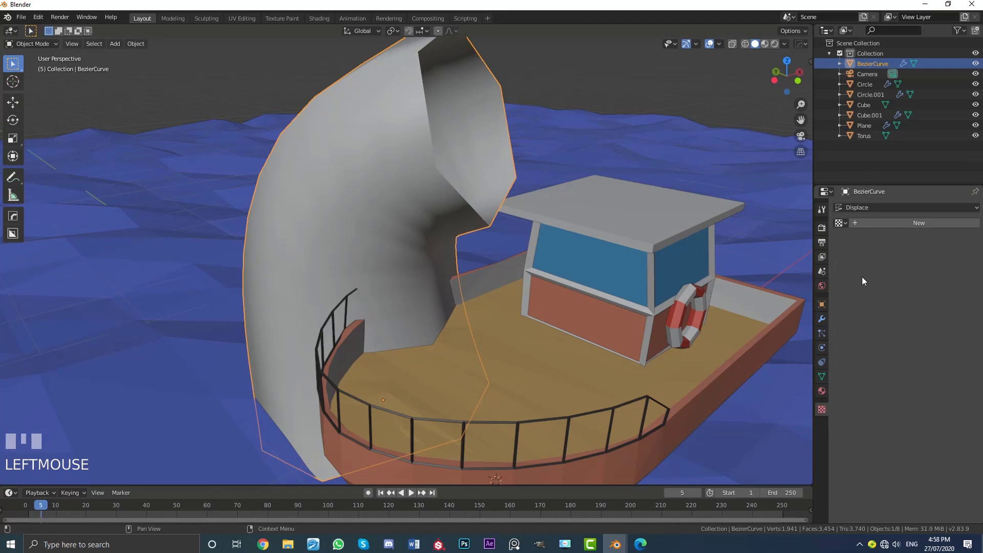
left_click(859, 223)
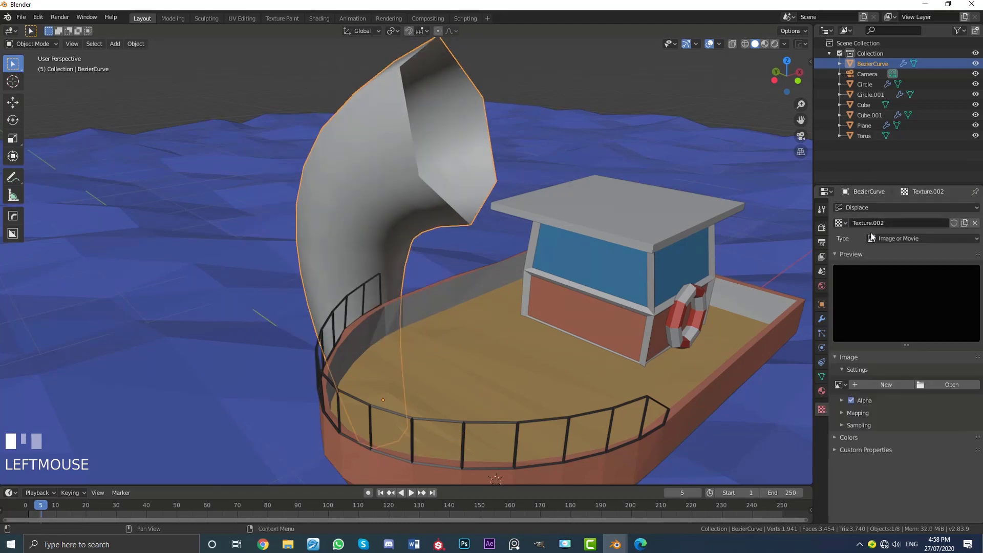
left_click(896, 239)
left_click(888, 273)
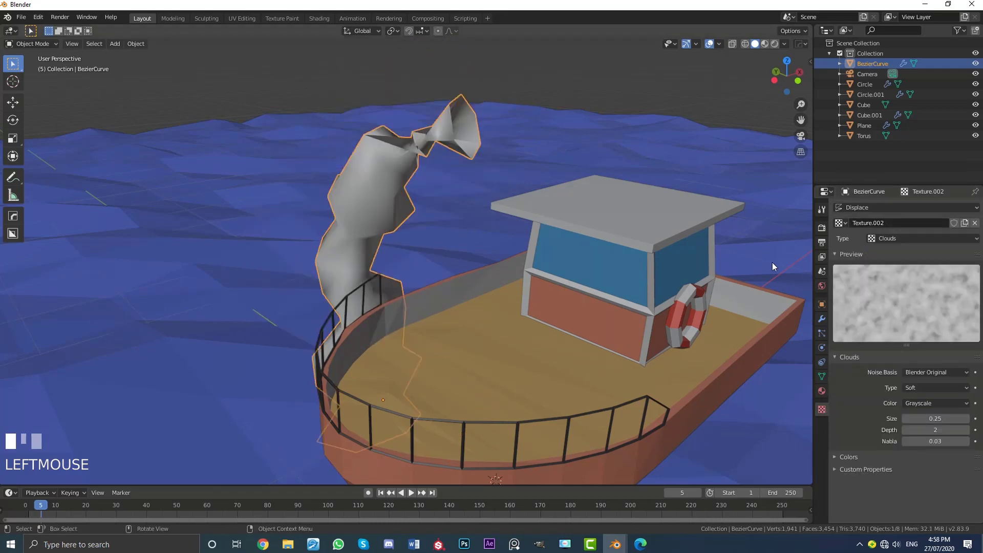
- Set the tentacle's Displace modifier strength to 0.08 and add an Edge Split modifier
left_click(823, 319)
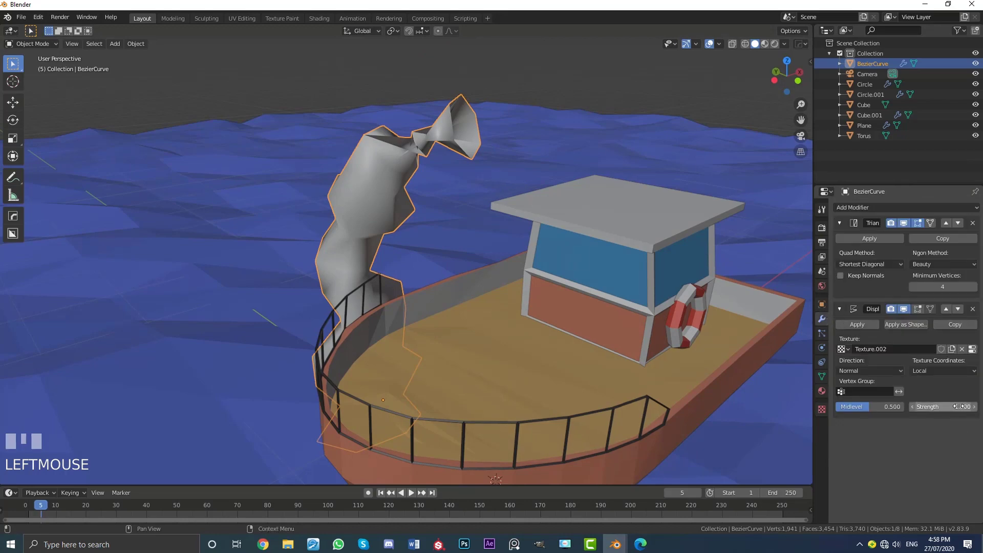
left_click_drag(959, 406, 912, 406)
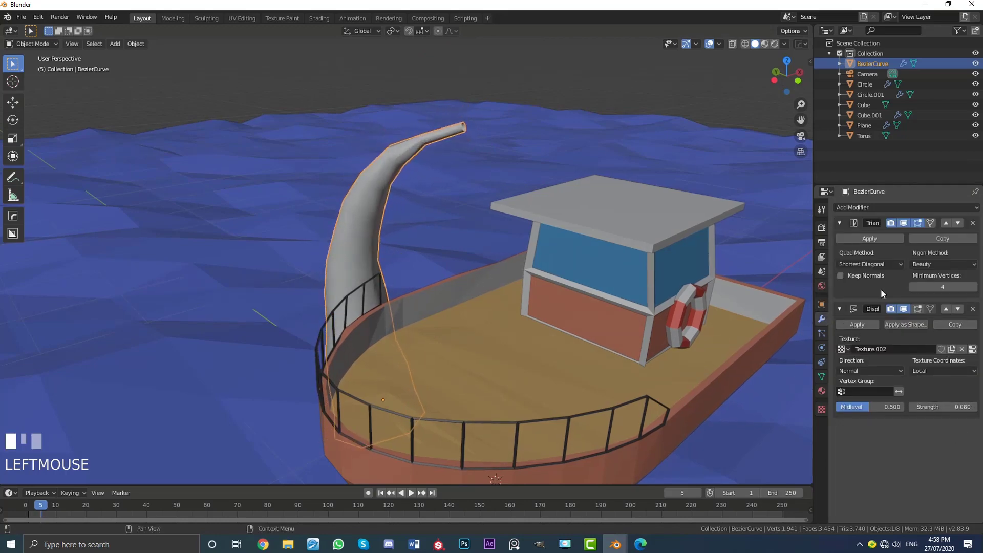
left_click(840, 223)
left_click(840, 240)
left_click(854, 207)
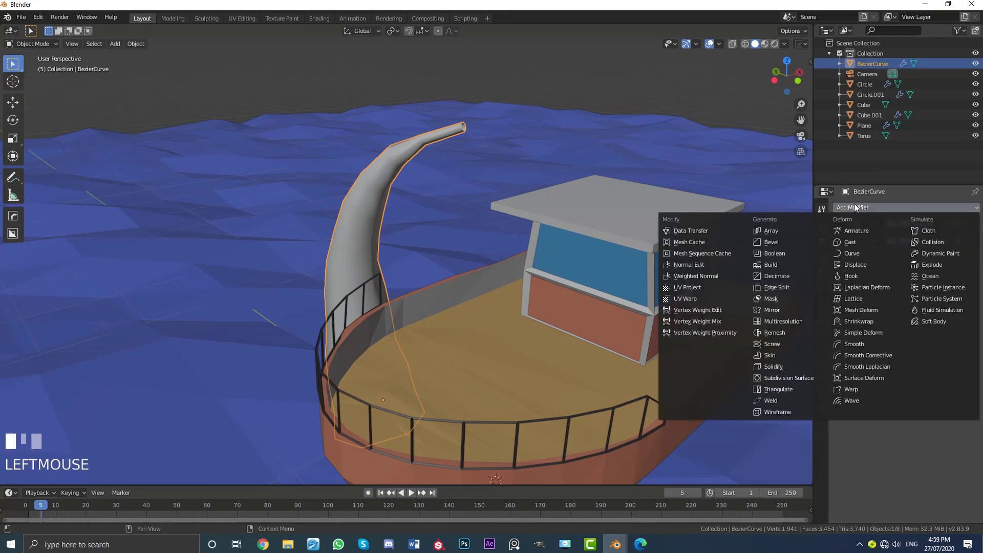
left_click(788, 288)
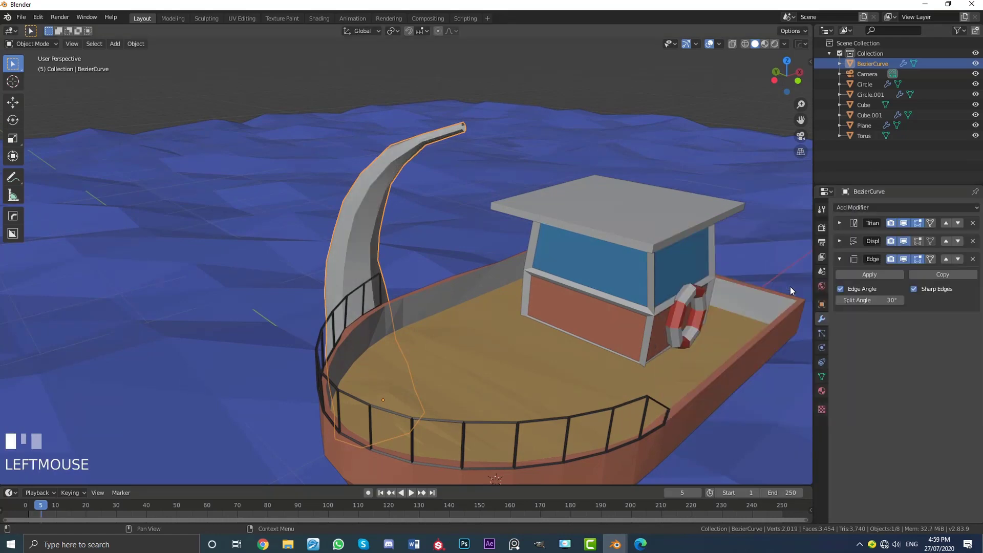
- Apply Shade Flat to the tentacle
scroll(338, 148, "down", 3)
mouse_move(331, 149)
middle_mouse_down()
mouse_move(356, 144)
mouse_move(314, 138)
middle_mouse_up()
scroll(307, 134, "up", 2)
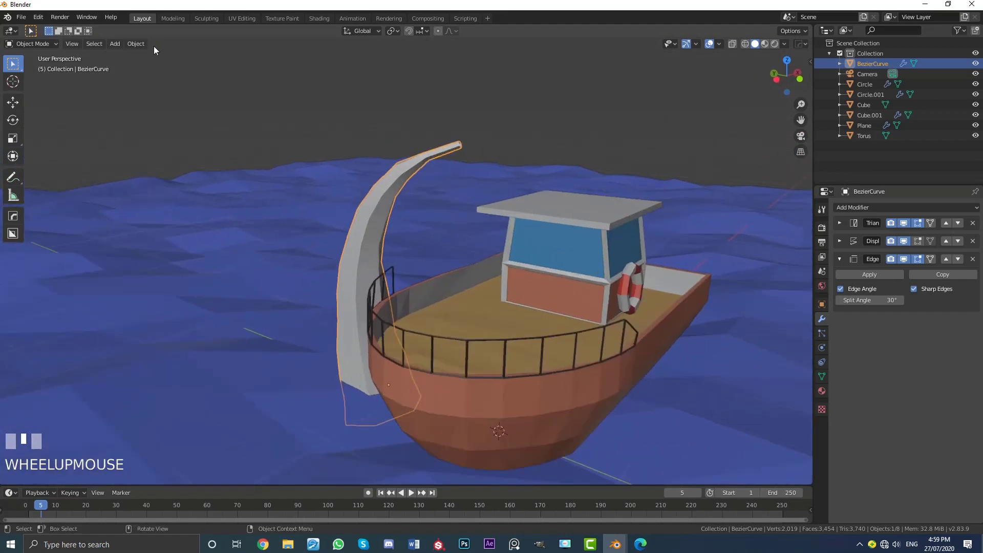
left_click(140, 44)
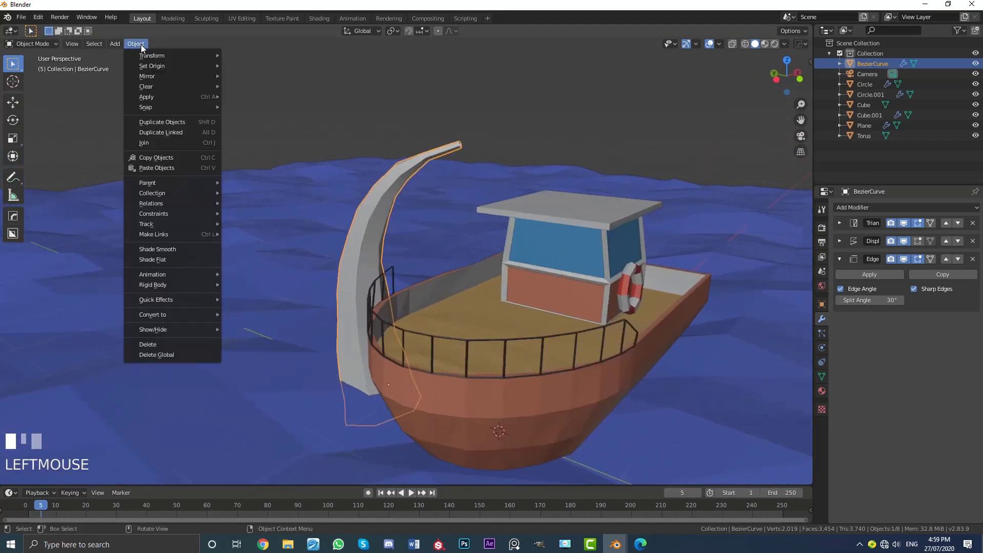
left_click(174, 261)
middle_click_drag(176, 262, 377, 245)
scroll(389, 210, "up", 3)
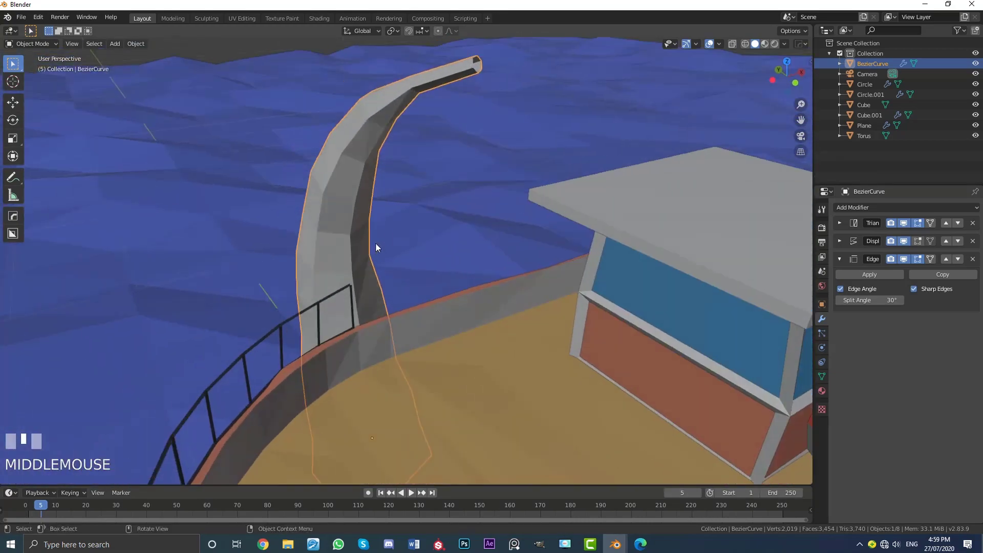
- In Edit Mode, create a material named "tenticle" on the tentacle and give it a green viewport display color
key("Tab")
middle_click_drag(471, 110, 470, 128, "shift")
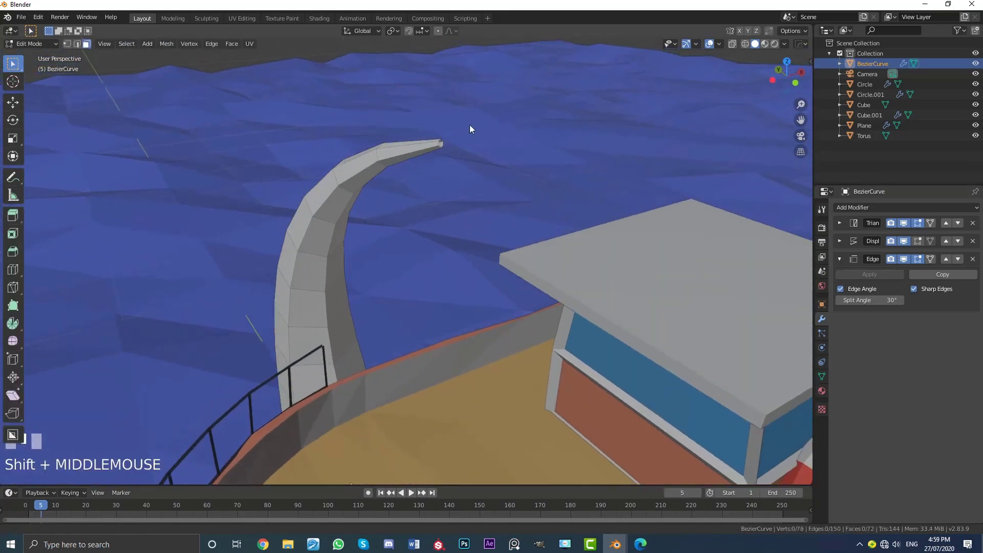
left_click(822, 390)
left_click(921, 251)
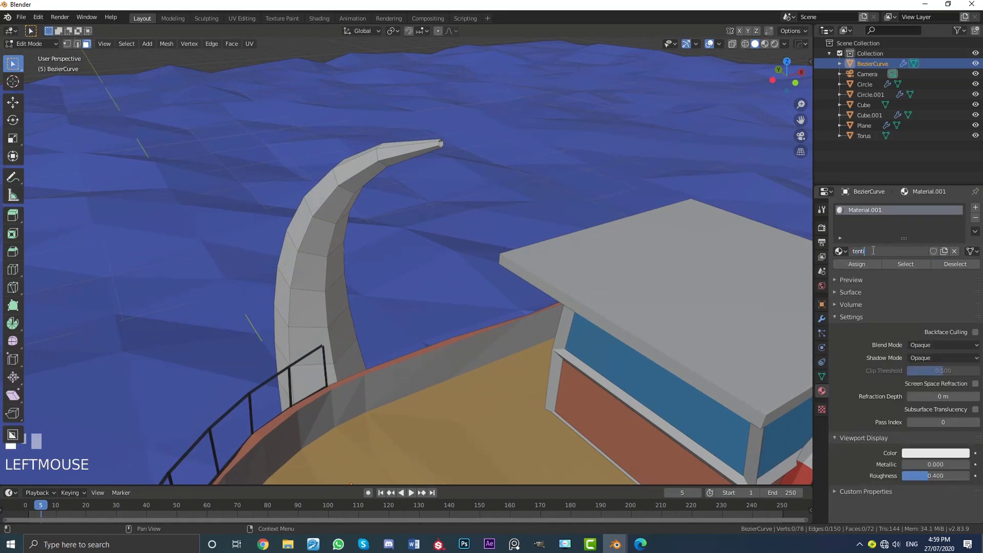
left_click(874, 251)
type("tenticle")
key("Return")
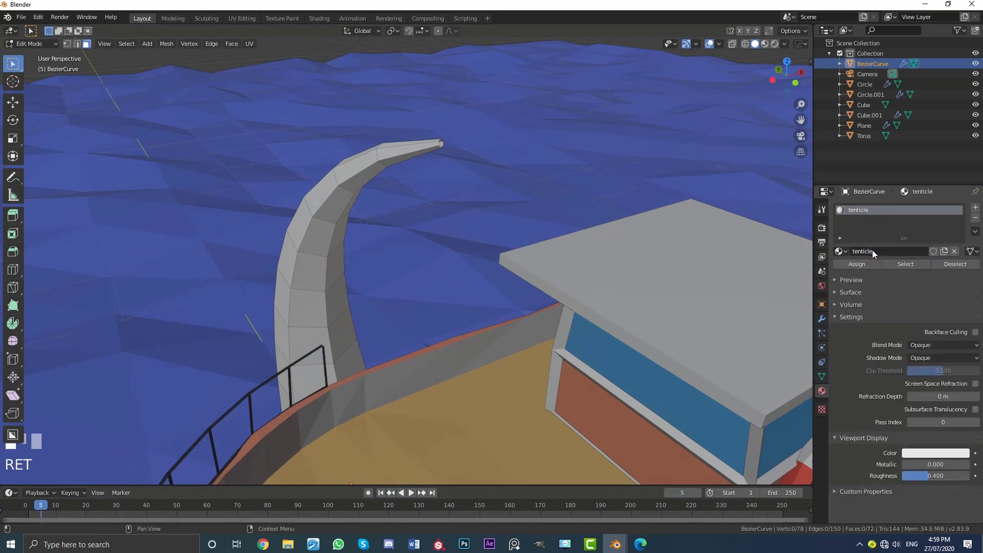
left_click(945, 454)
left_click_drag(905, 333, 904, 324)
- Select four alternating faces along the tentacle's inner side, from the upper bend down to the boat's rim
scroll(405, 250, "down", 3)
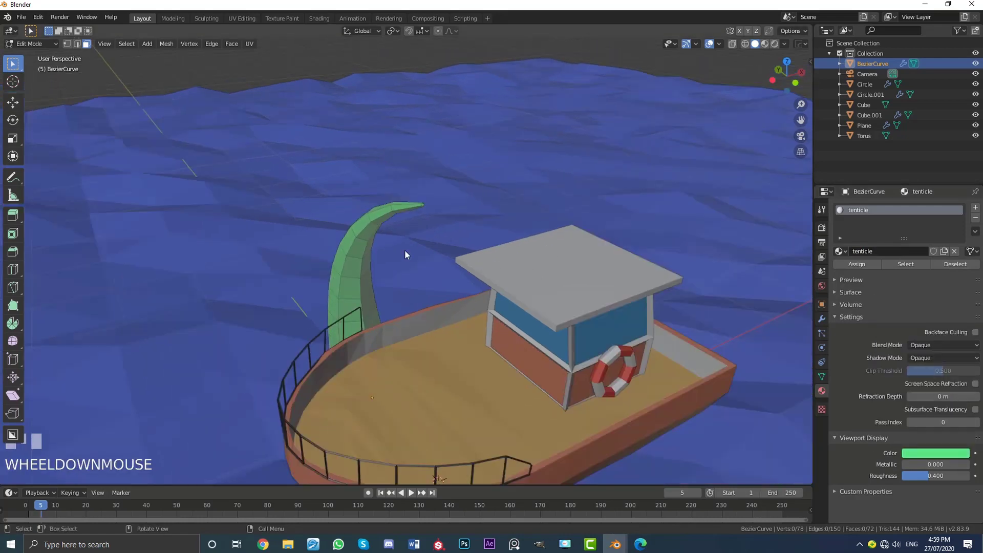
middle_click_drag(405, 250, 411, 210)
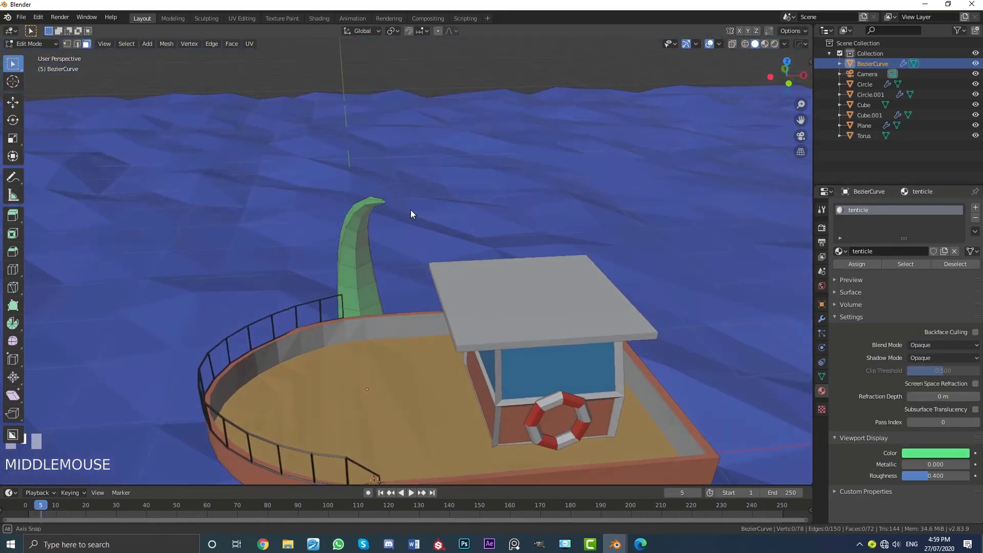
scroll(339, 189, "up", 3)
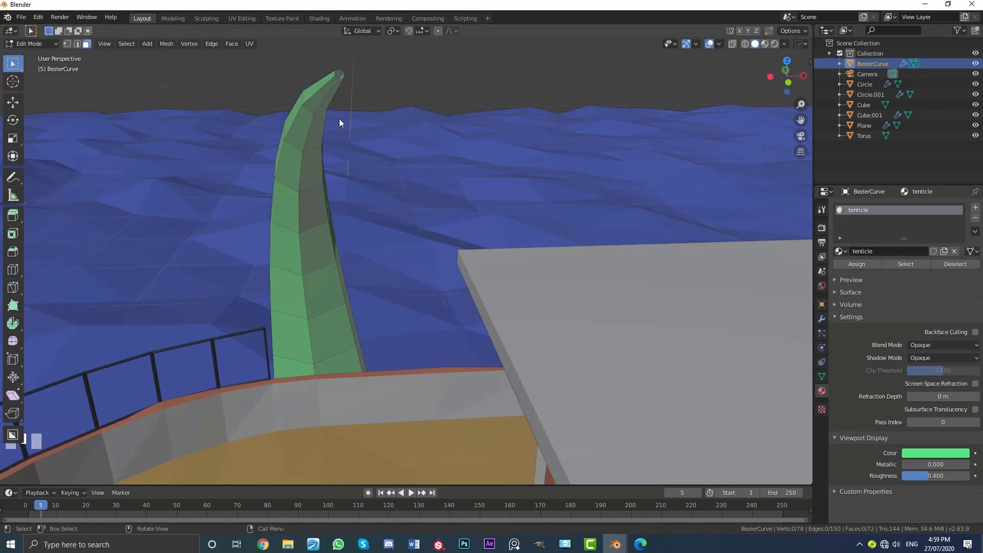
left_click(311, 160)
mouse_move(326, 173)
middle_mouse_down()
mouse_move(315, 165)
mouse_move(322, 170)
middle_mouse_up()
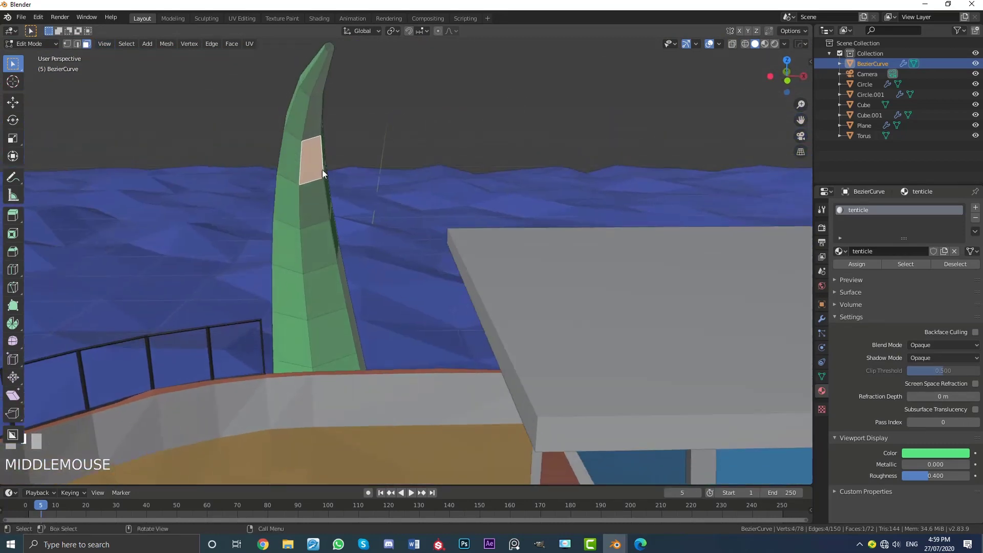
left_click(321, 241, "shift")
middle_click_drag(321, 244, 333, 261)
left_click(340, 322, "shift")
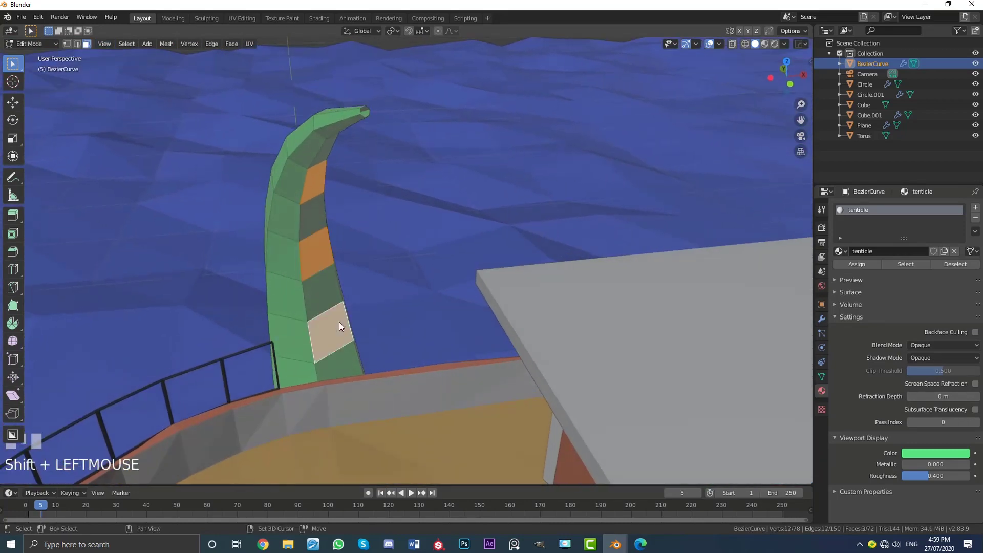
mouse_move(339, 321)
middle_mouse_down()
mouse_move(362, 368)
mouse_move(385, 381)
mouse_move(385, 357)
mouse_move(355, 321)
middle_mouse_up()
left_click(362, 368, "shift")
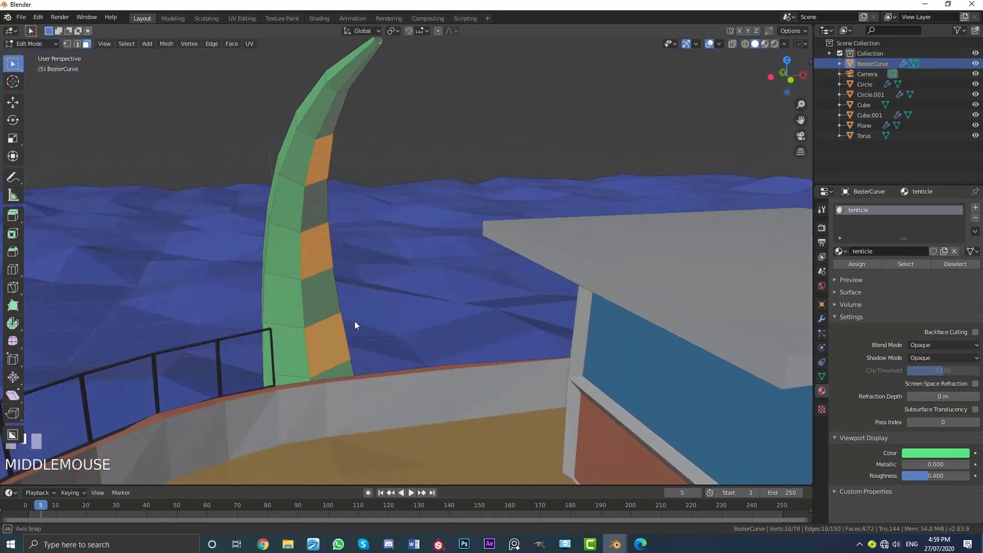
- Set the pivot to Individual Origins, extrude the selected faces outward about 0.07 m and scale their ends to 0.266
left_click(395, 30)
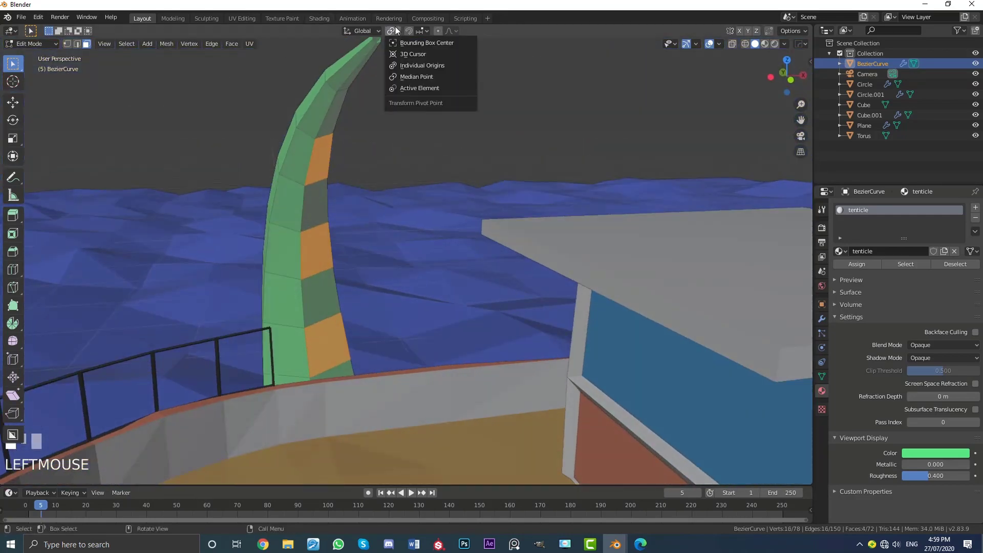
left_click(409, 65)
scroll(423, 204, "up", 2)
key("e")
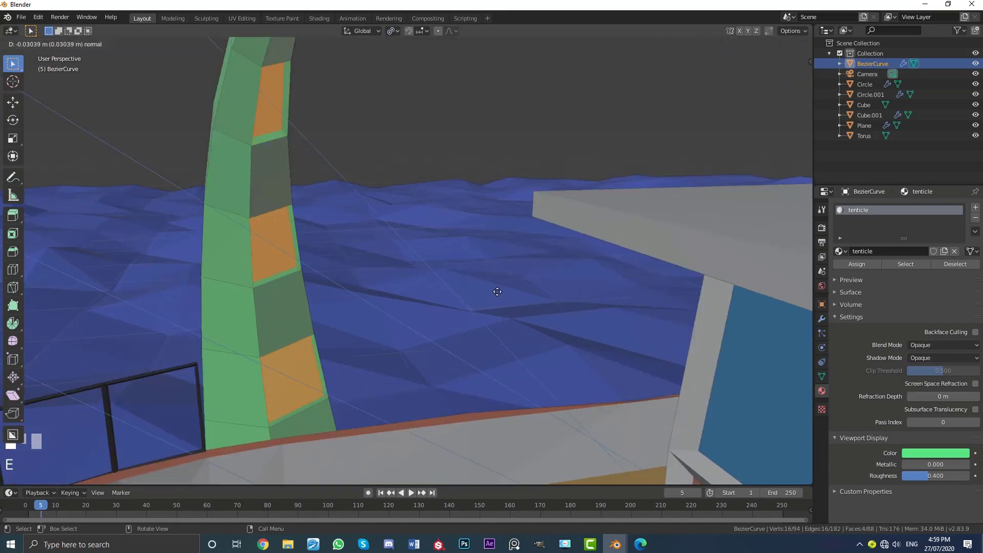
left_click(534, 313)
key("s")
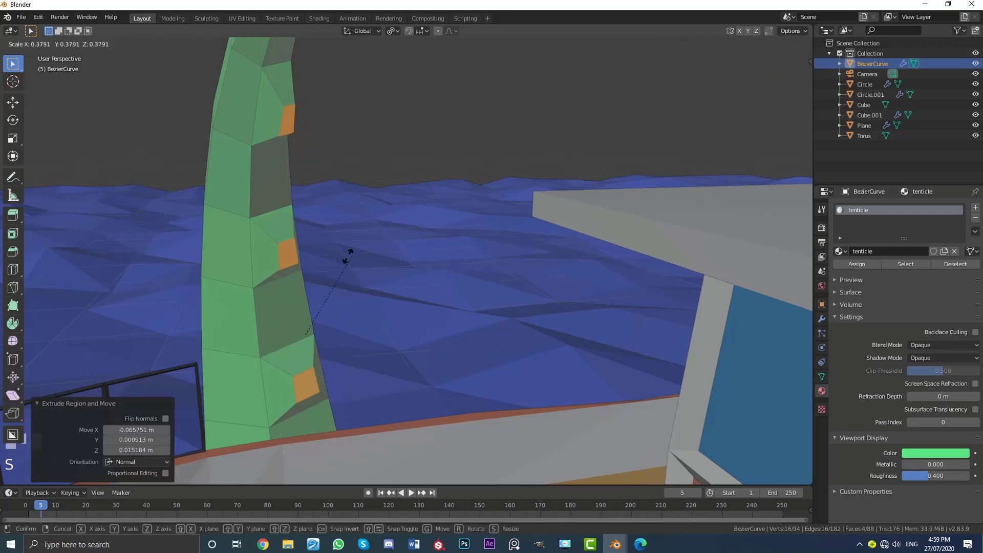
left_click(315, 272)
- Extrude the claw ends outward about 0.03 m more and scale them down into narrower tips
scroll(340, 260, "down", 2)
scroll(384, 264, "up", 2)
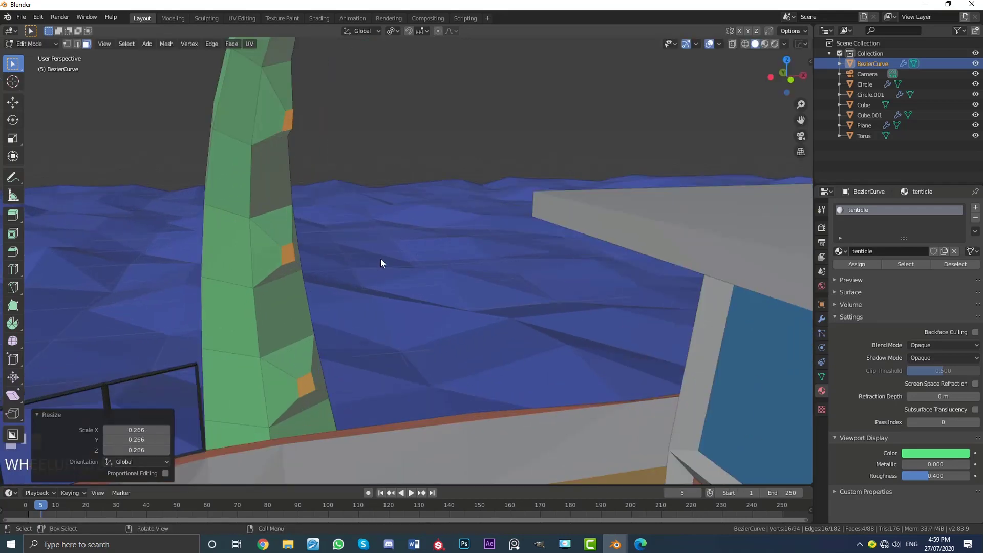
key("e")
left_click(389, 266)
key("s")
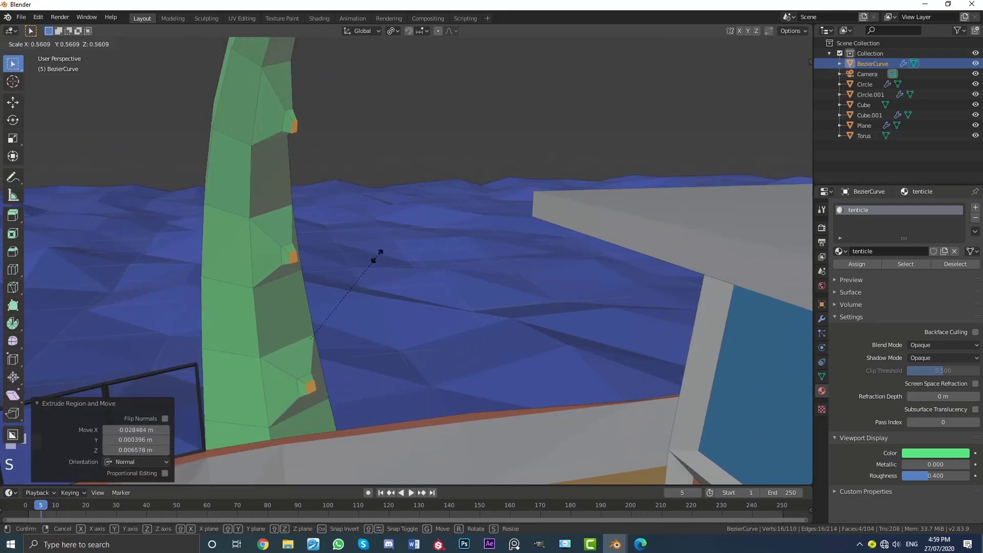
left_click(337, 255)
- Grow the selection to cover the whole claws, assign them a new material named "claws" and return to Object Mode
key("ctrl+KP_Add")
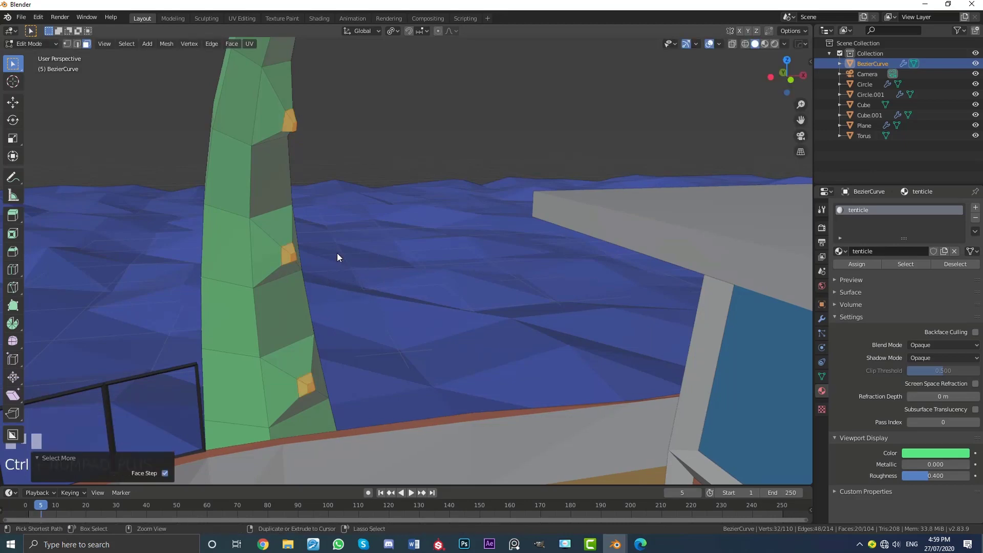
key("ctrl+KP_Add")
middle_click_drag(337, 253, 313, 244)
scroll(483, 251, "up", 3)
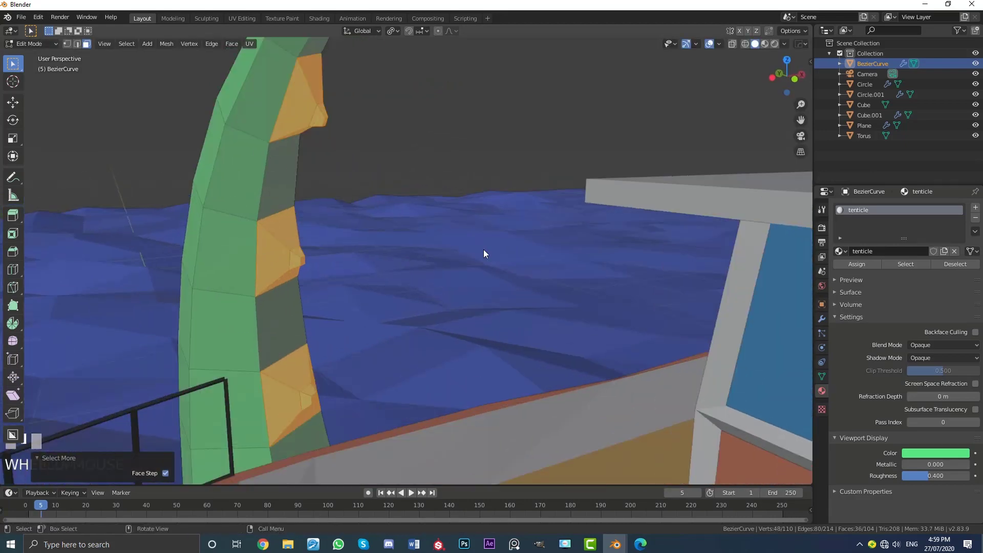
left_click(976, 208)
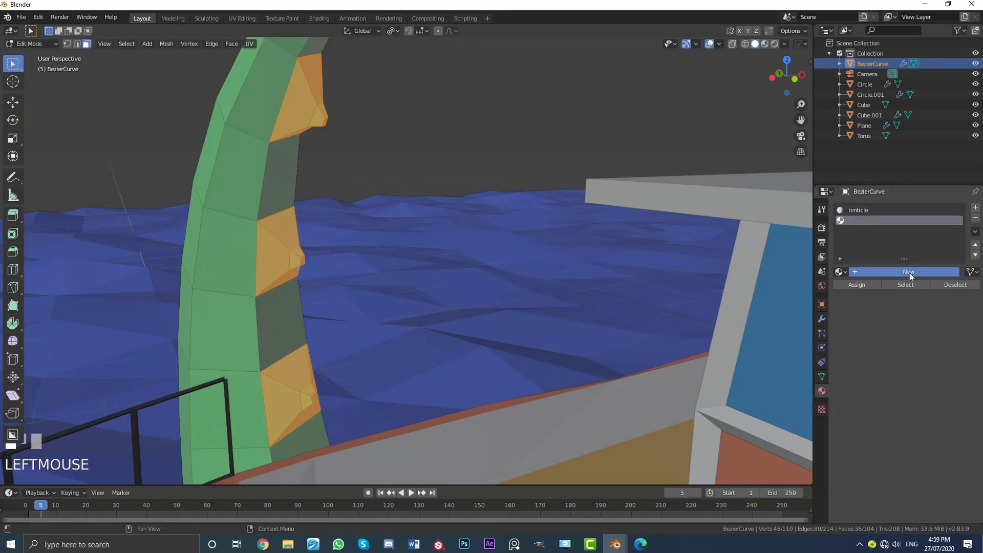
left_click(910, 273)
left_click(877, 273)
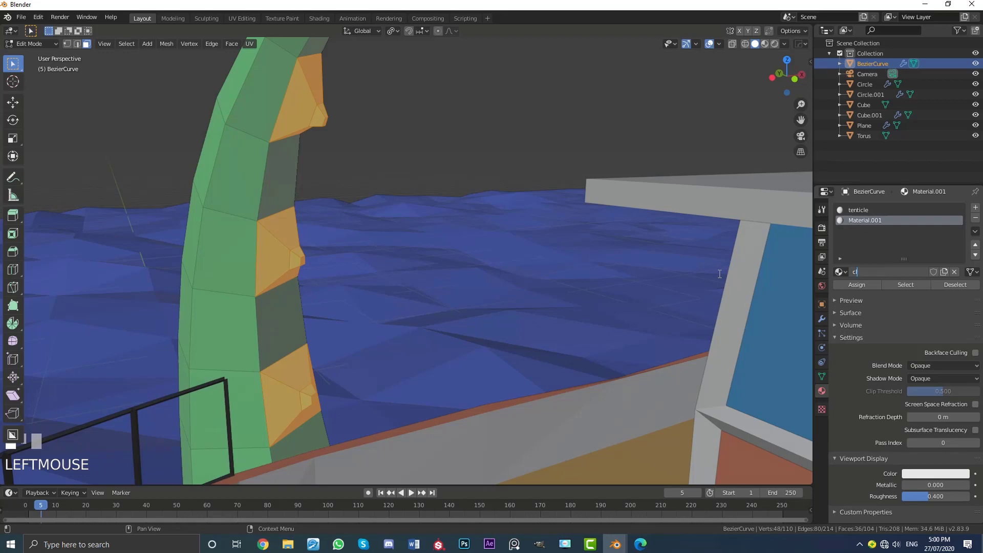
type("claws")
key("Return")
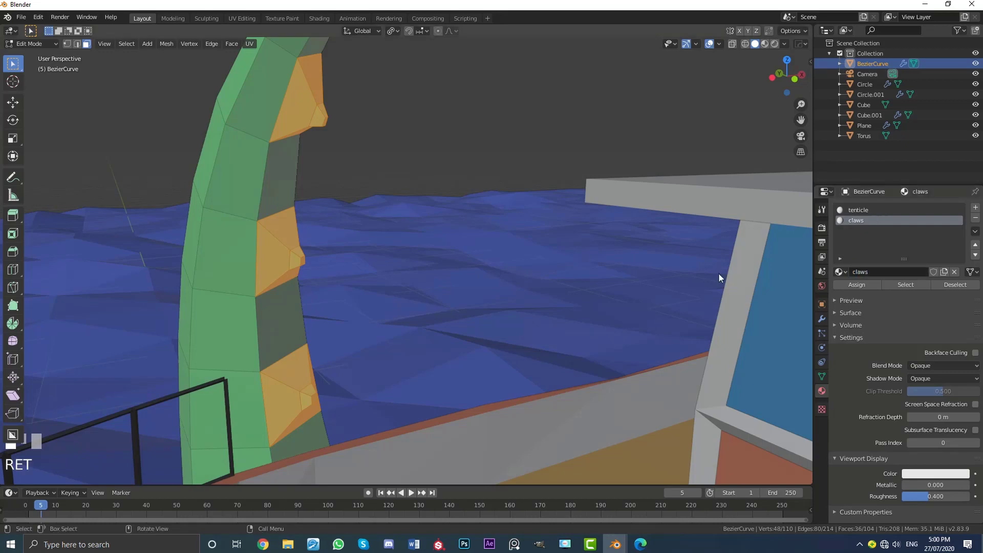
left_click(863, 286)
key("Tab")
- In top view, duplicate the tentacle, place the copy beside the rounded bow and rotate it -106° so its tip points over the deck
scroll(438, 251, "down", 5)
middle_click_drag(441, 252, 370, 173)
key("KP_7")
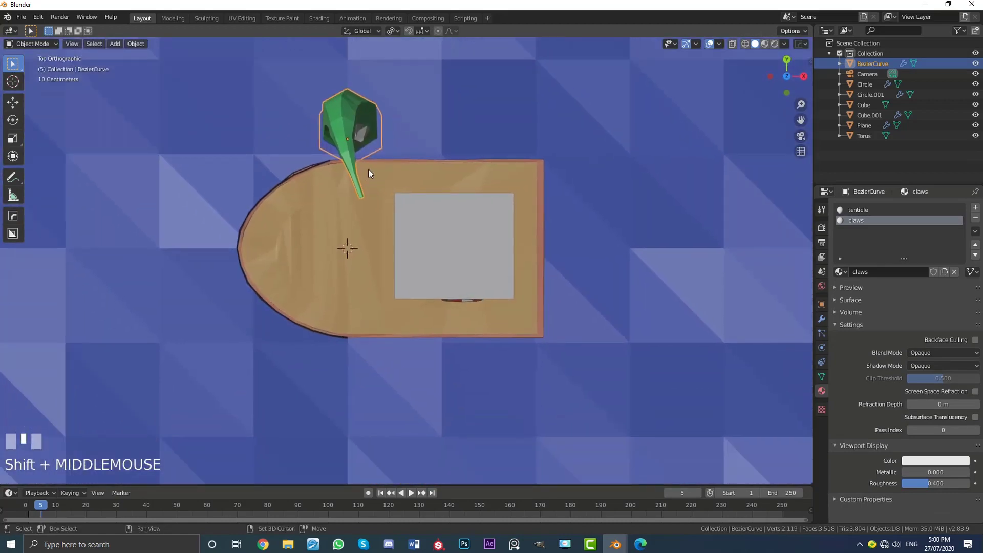
key("shift+d")
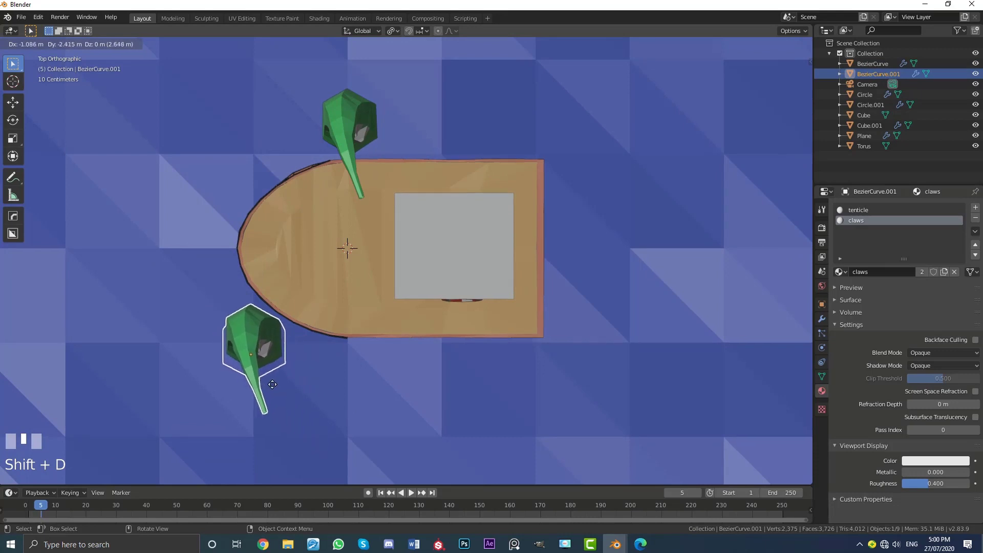
left_click(272, 384)
key("r")
left_click(222, 215)
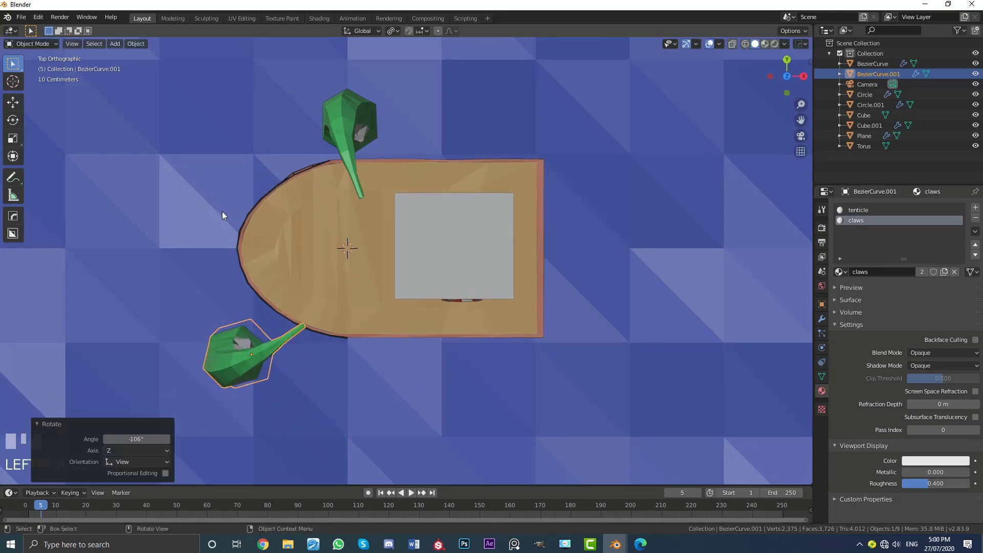
key("g")
left_click(216, 172)
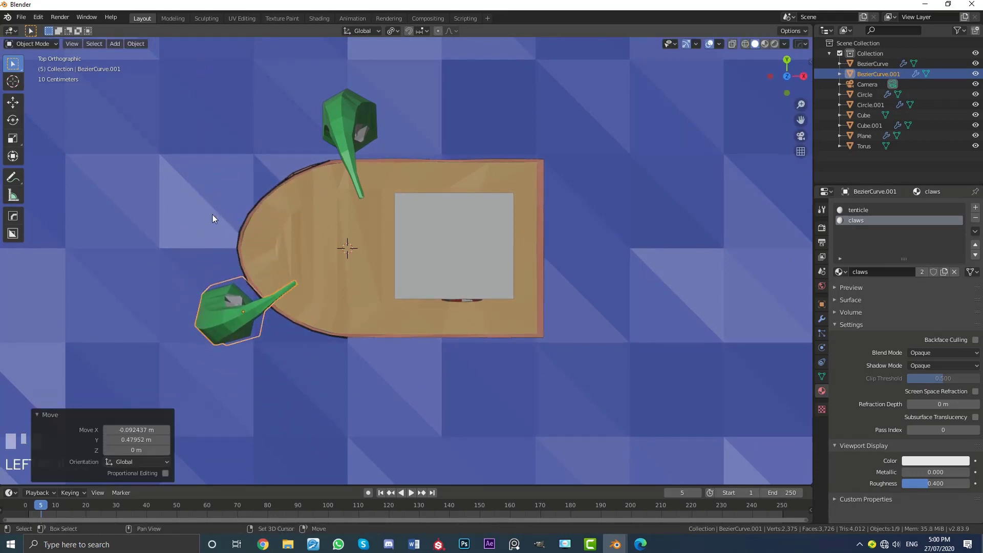
- Duplicate the bow tentacle to the boat's long side near the stern and rotate the copy by -88.8°
key("shift+d")
left_click(467, 272)
key("r")
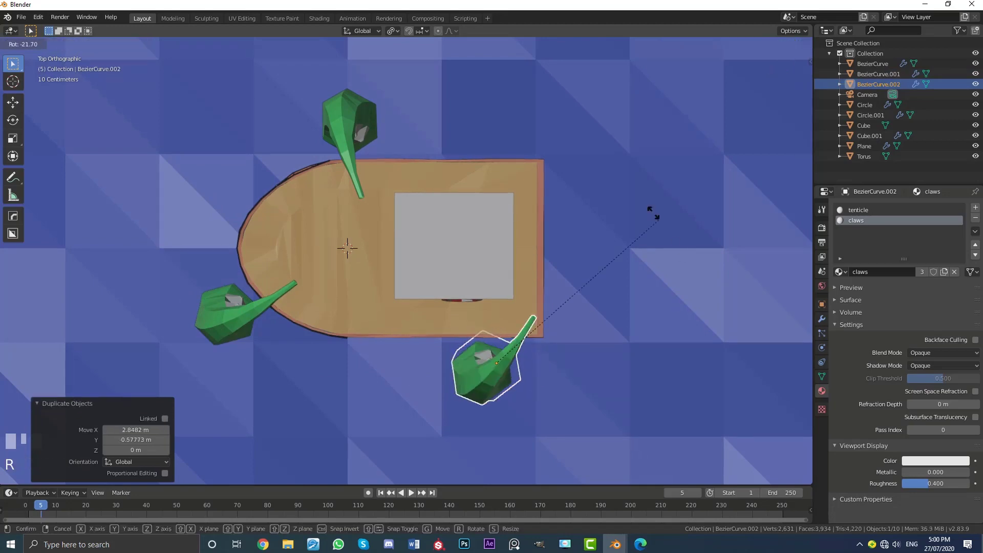
left_click(433, 171)
- In camera view, scale the tentacle near the stern to 1.149, move it lower into the water and clear the selection
key("KP_0")
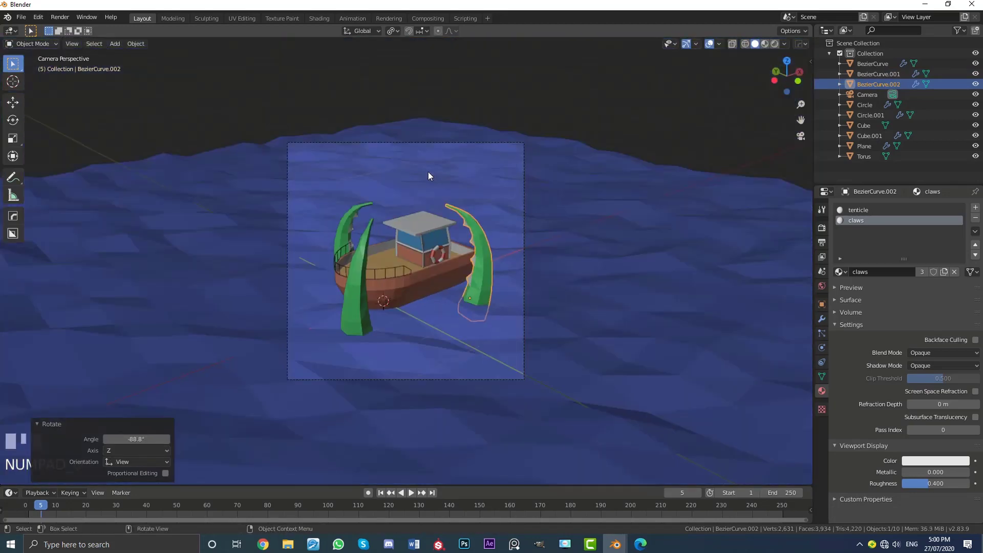
scroll(451, 204, "up", 3)
key("alt+a")
left_click(529, 272)
scroll(568, 256, "up", 2)
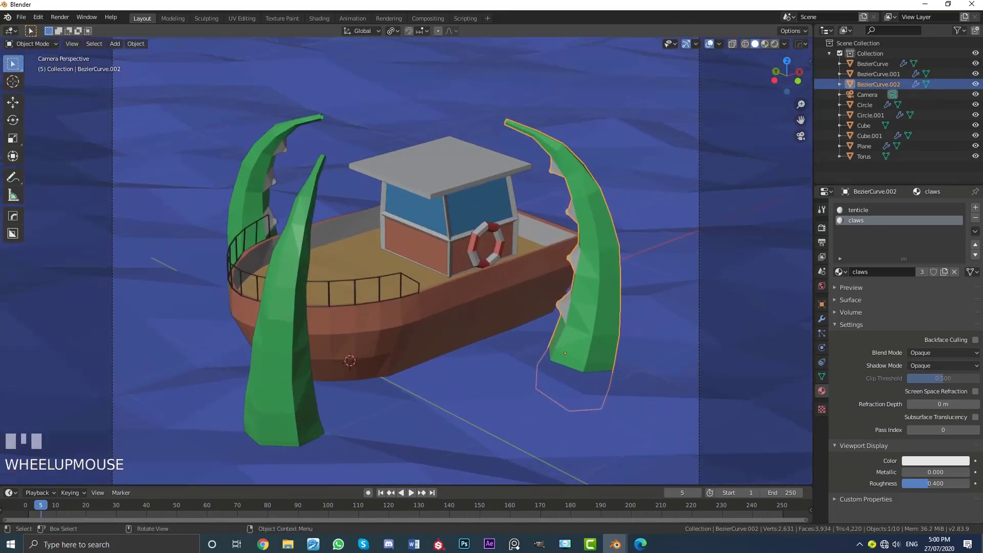
key("s")
left_click(652, 301)
key("g")
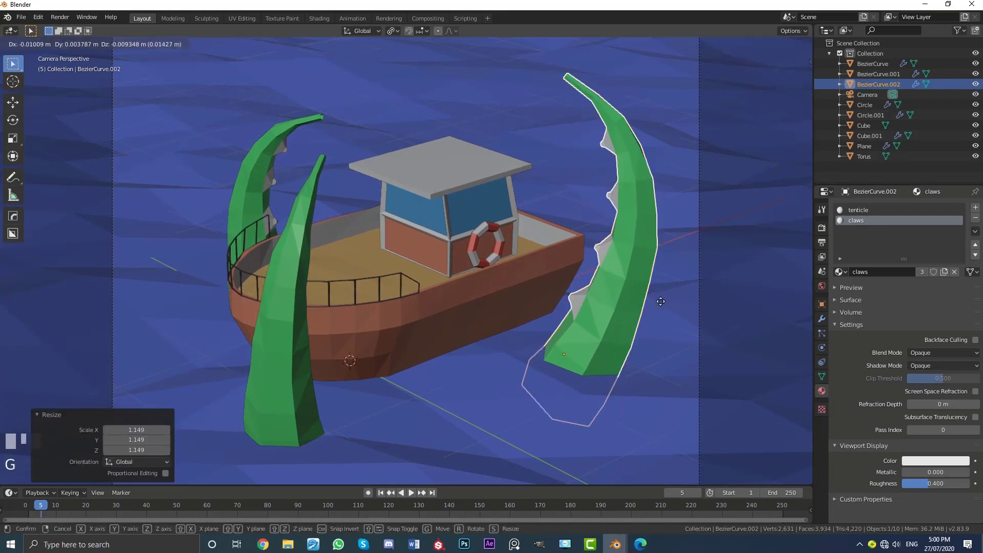
left_click(644, 341)
key("a")
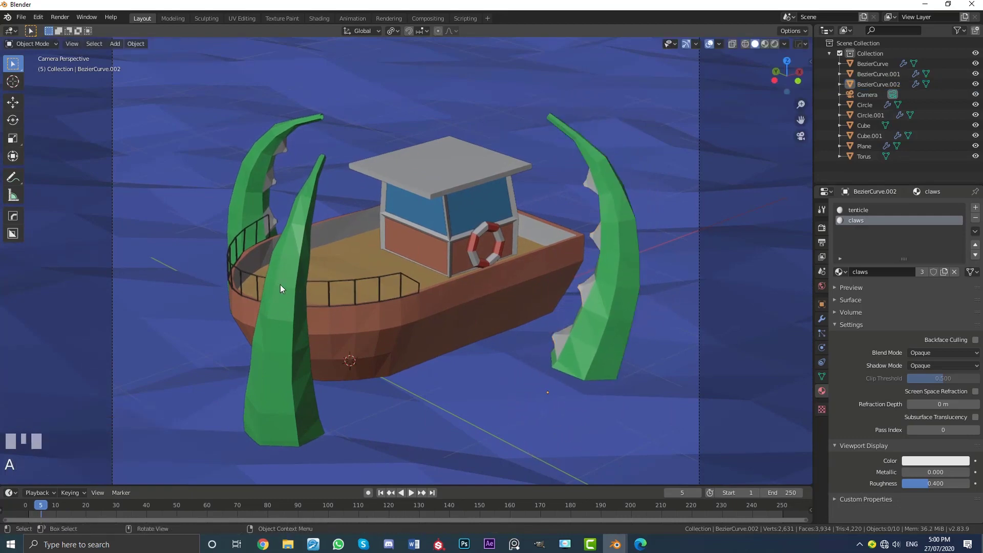
- Move the tentacle on the boat's far side away from the hull, and shift the front tentacle along the near side of the bow
left_click(248, 188)
key("g")
left_click(429, 311)
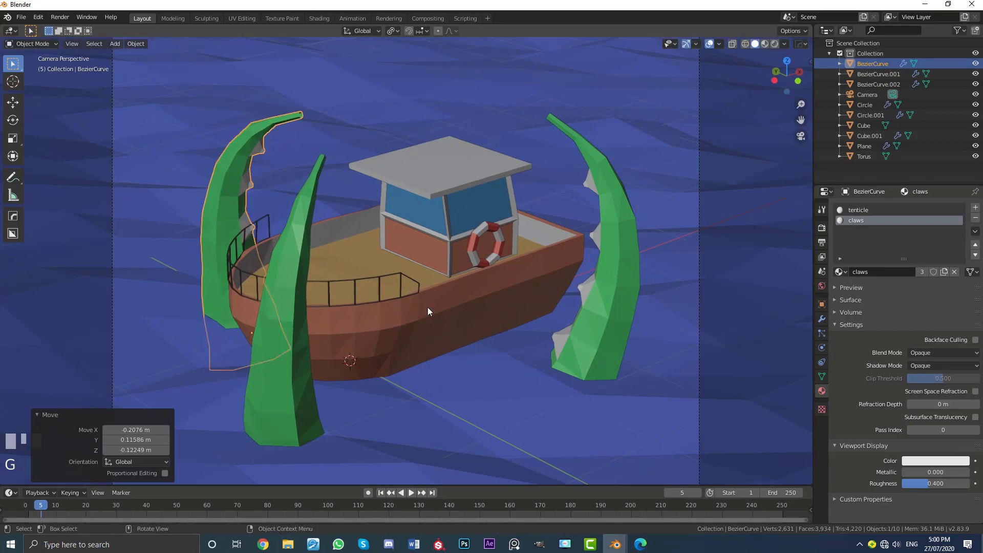
left_click(289, 324)
key("g")
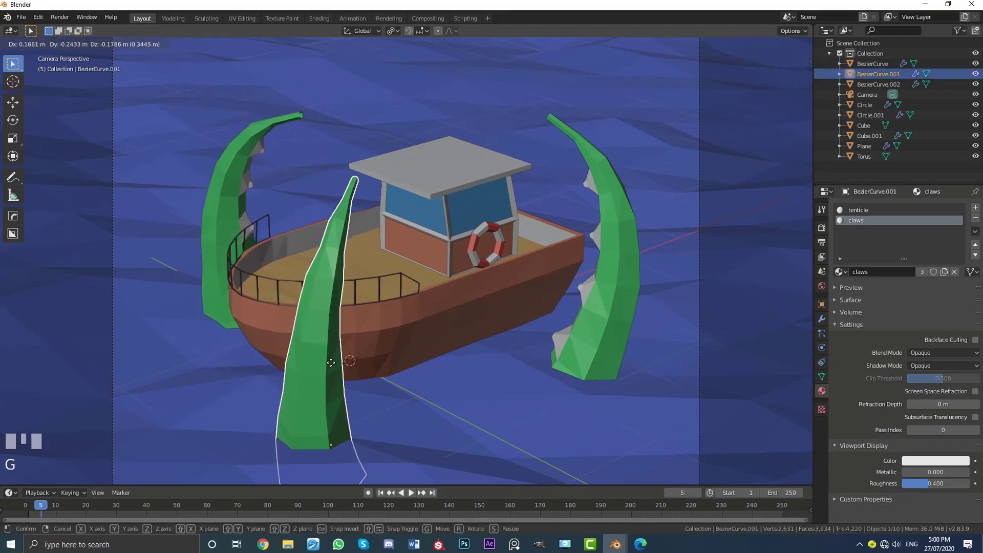
left_click(333, 362)
- Rotate the front tentacle in a side view so that it leans toward the boat, and return to the camera view
middle_click_drag(386, 336, 297, 330)
scroll(308, 335, "up", 3)
key("r")
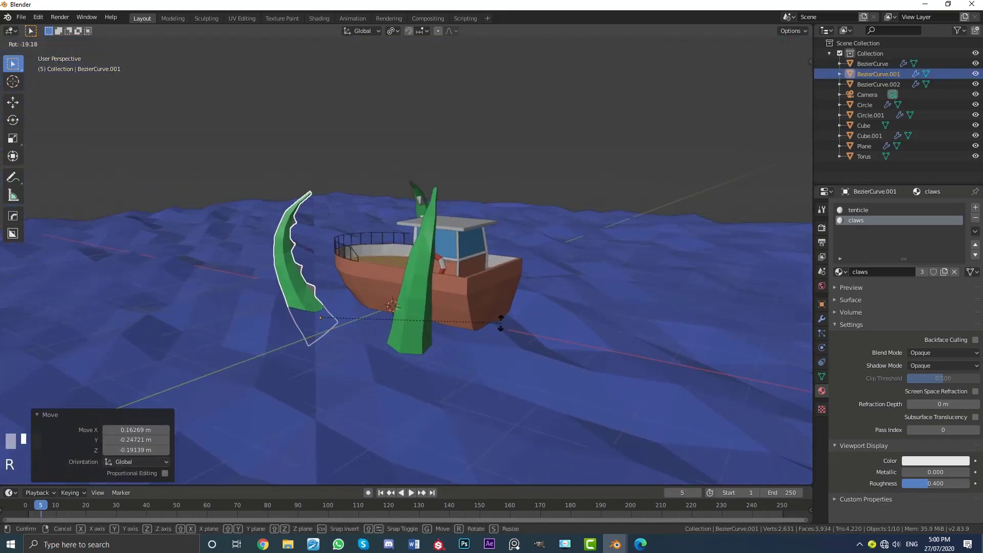
key("KP_0")
scroll(507, 303, "down", 2)
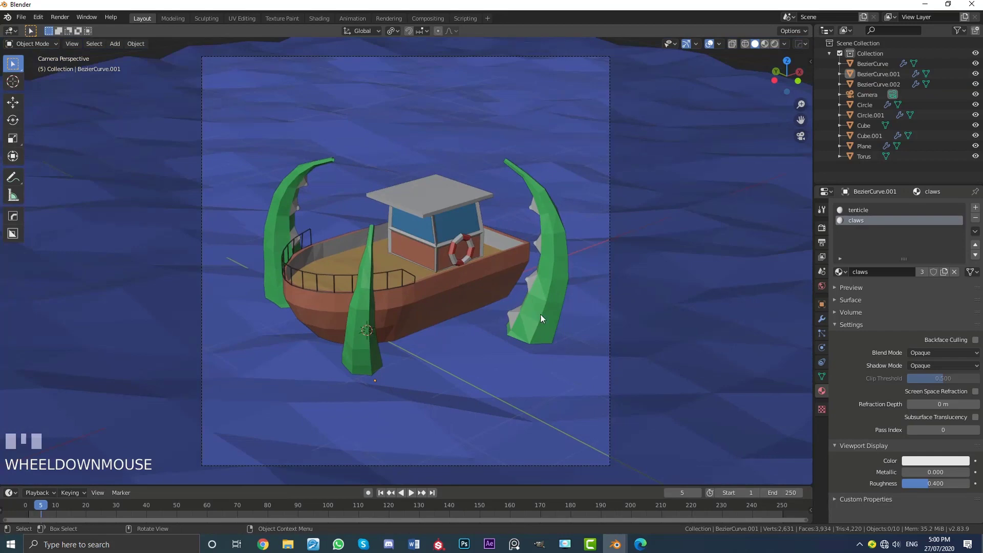
- Examine the placement of the three tentacles around the boat within the camera frame
middle_click_drag(541, 315, 515, 318)
scroll(539, 314, "up", 3)
key("KP_0")
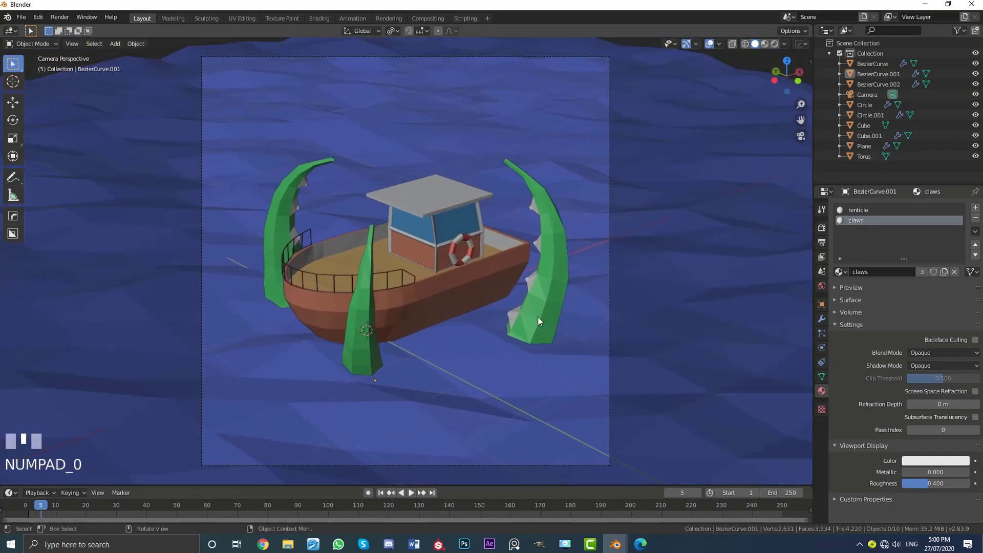
scroll(334, 284, "up", 2)
scroll(471, 288, "down", 2)
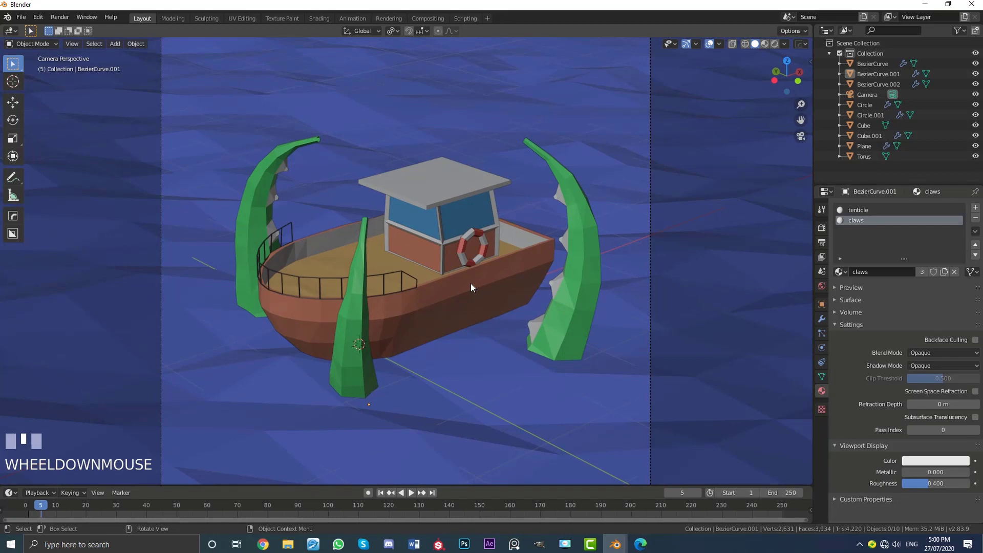
scroll(436, 331, "up", 2)
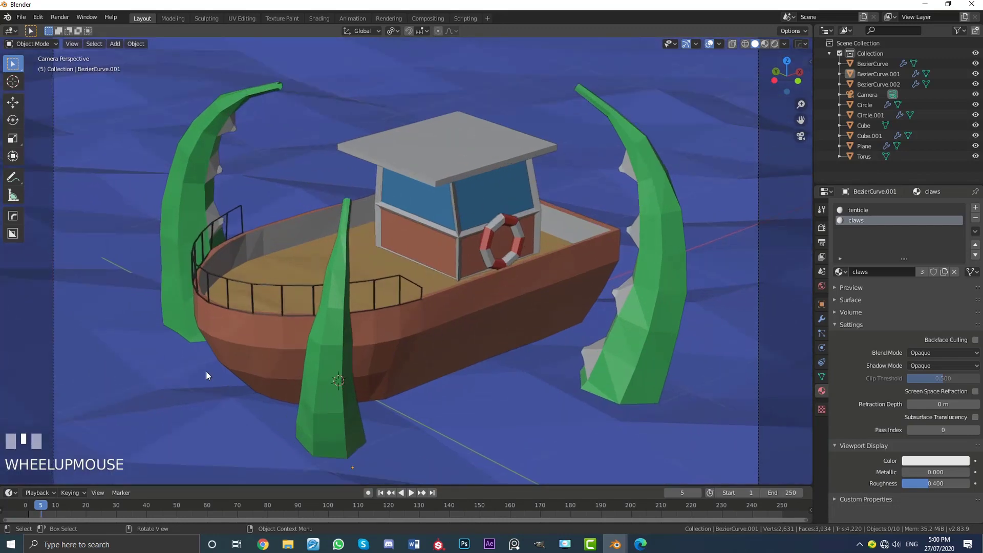
scroll(419, 288, "down", 2)
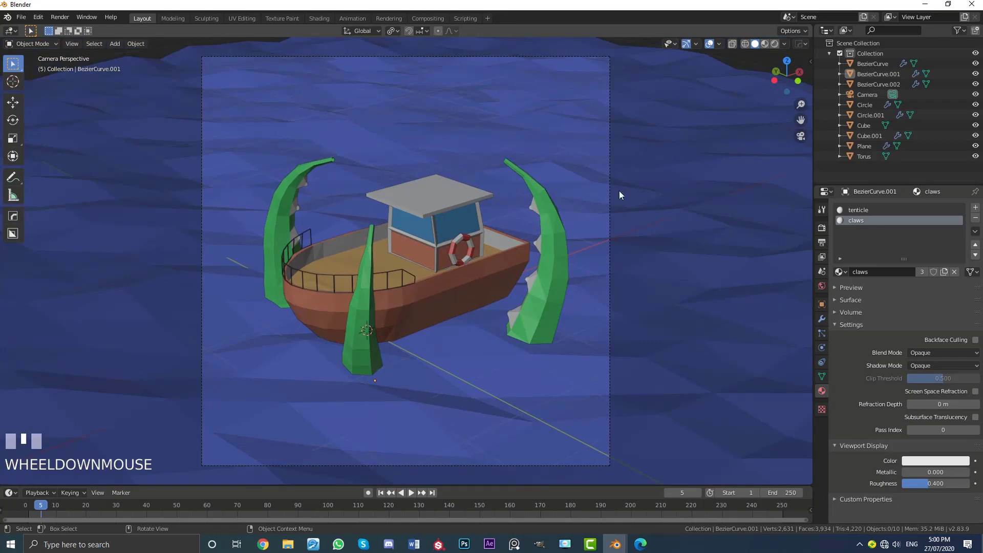
scroll(335, 277, "down", 2)
scroll(548, 285, "up", 3)
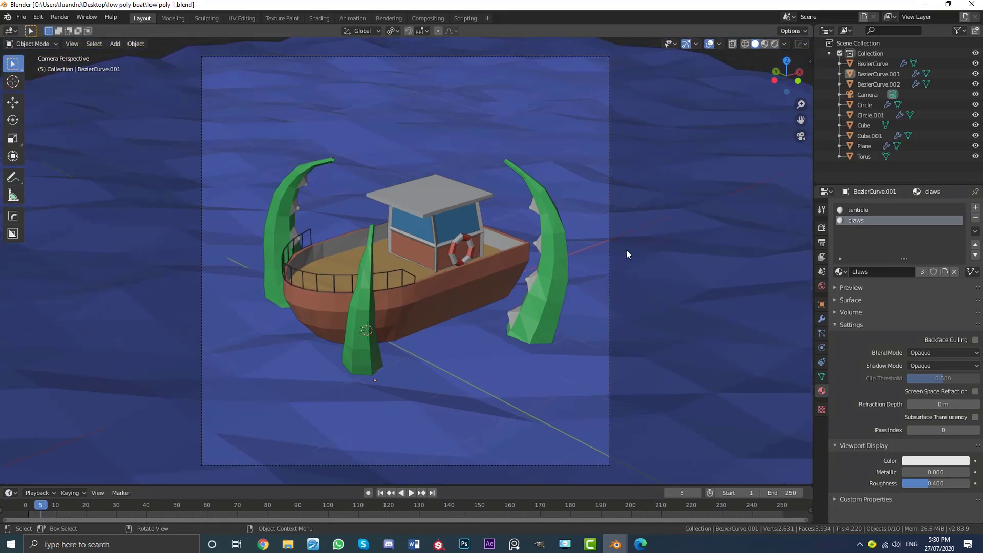
- Enable Ambient Occlusion and Screen Space Reflections in the Eevee render settings
left_click(823, 229)
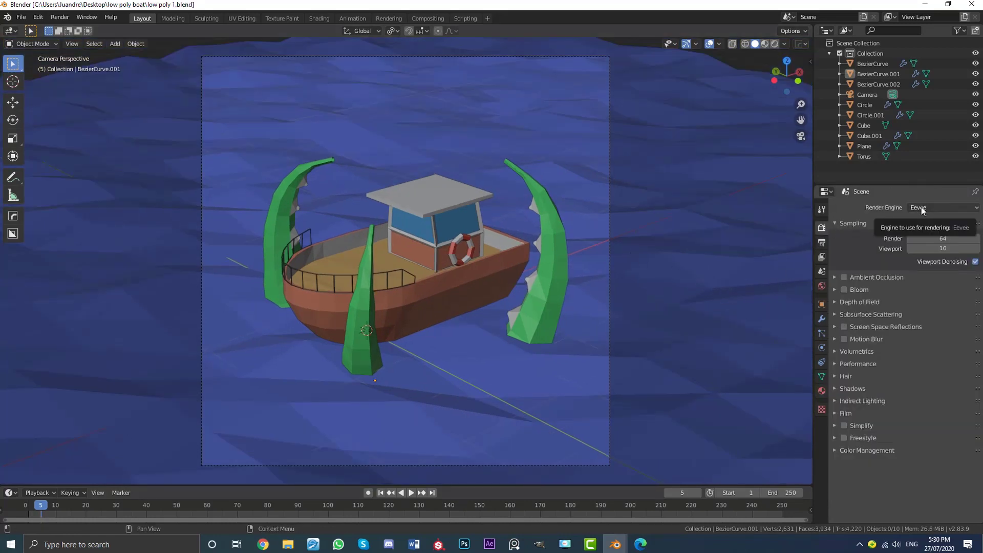
left_click(843, 277)
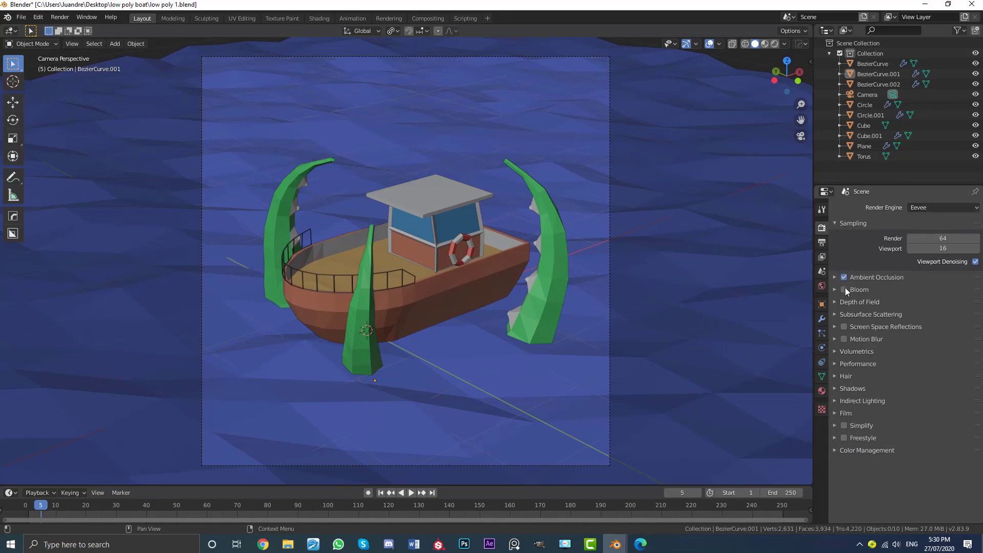
left_click(835, 327)
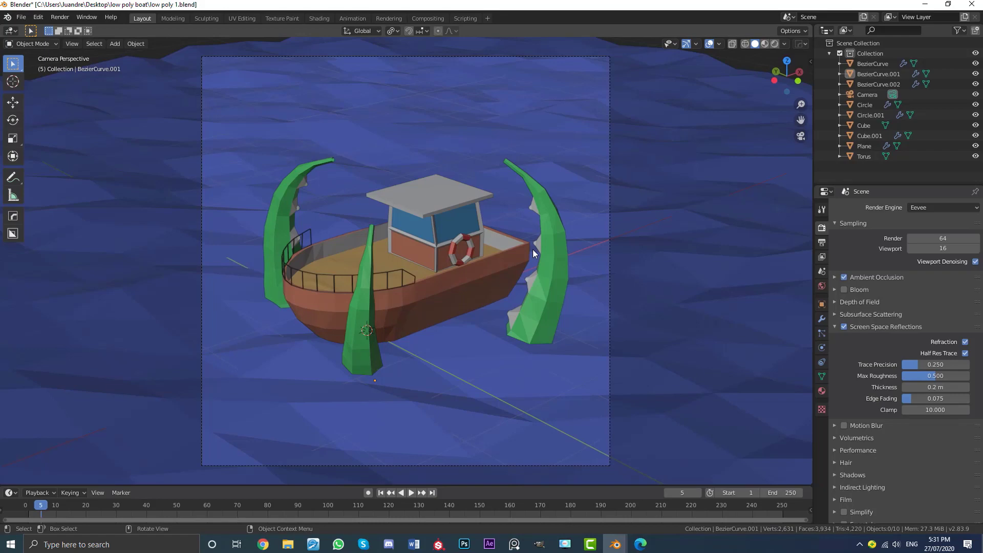
- Add an area light and raise it about 5.88 m along Z above the boat
scroll(423, 229, "down", 1)
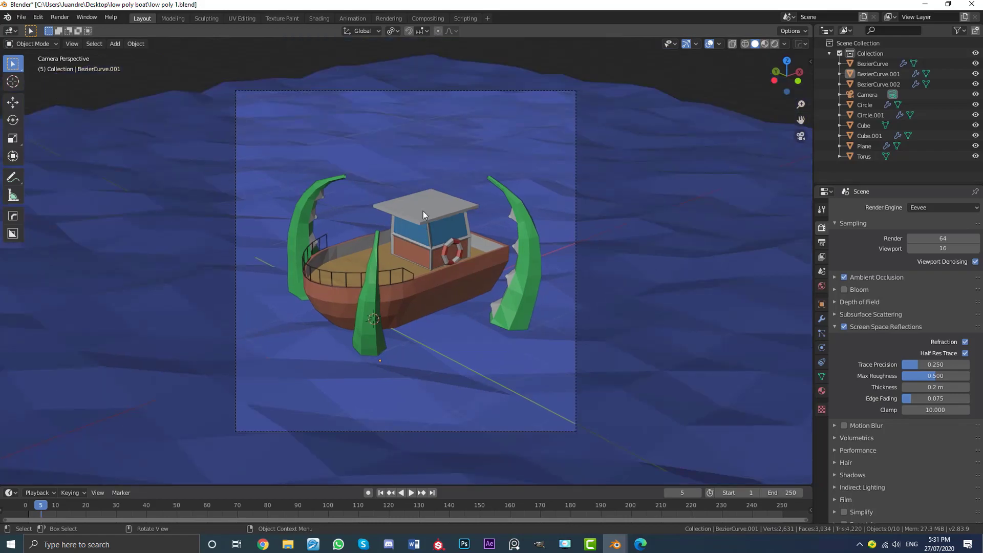
scroll(423, 211, "down", 1)
key("shift+a")
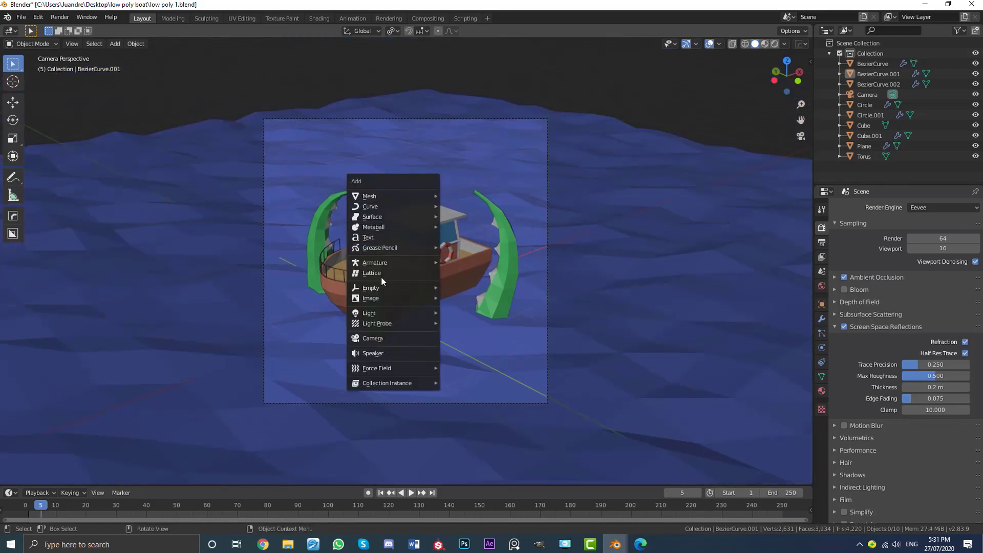
mouse_move(410, 316)
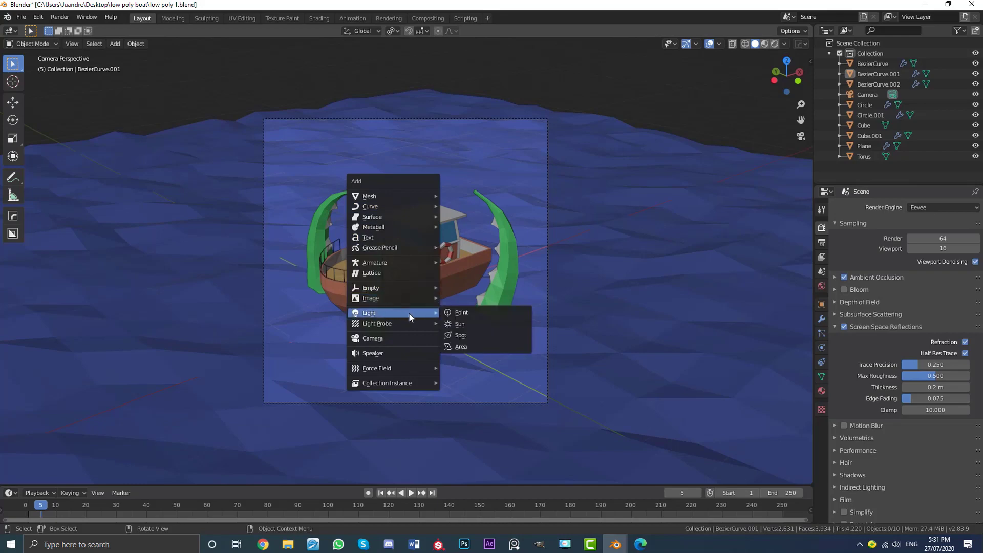
left_click(469, 346)
scroll(473, 262, "down", 2)
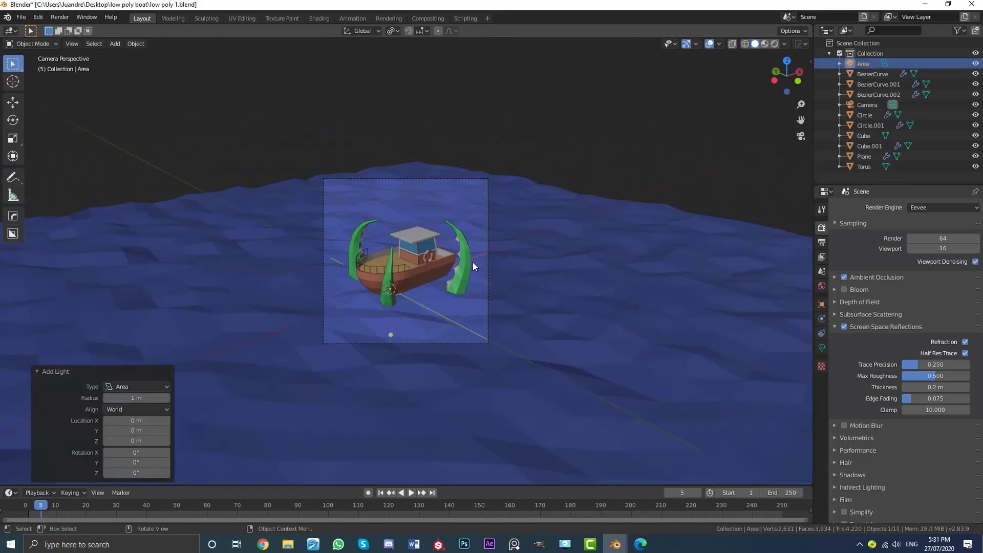
key("g")
key("z")
left_click(502, 83)
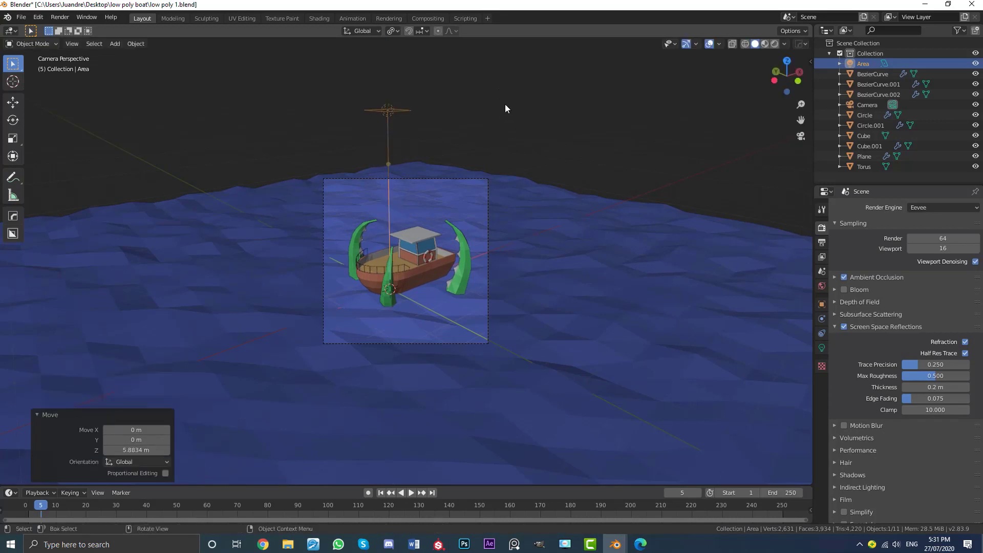
- Configure the area light with 200 W power, a light red color and a size of 4.23 m
left_click(822, 348)
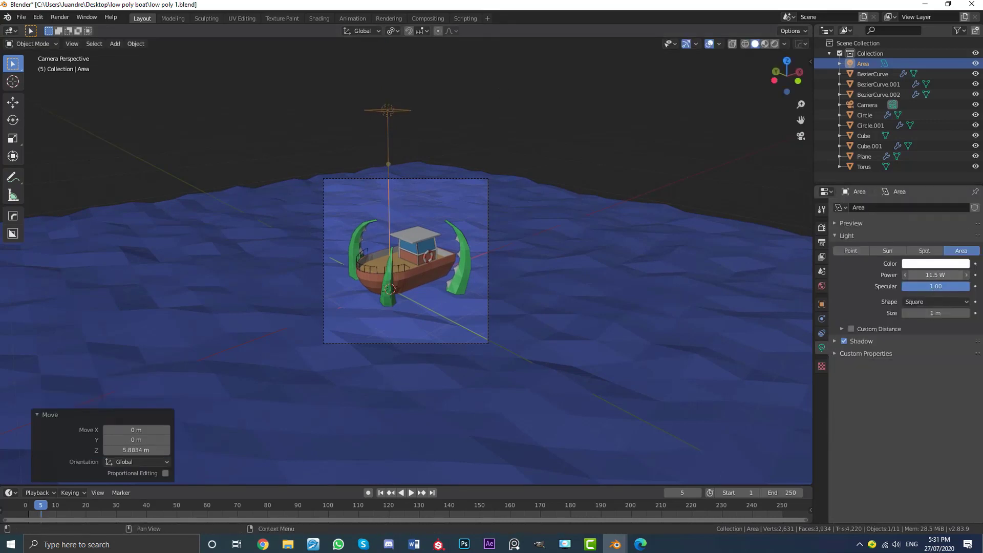
left_click_drag(933, 275, 938, 274)
left_click(933, 274)
type("200")
key("Return")
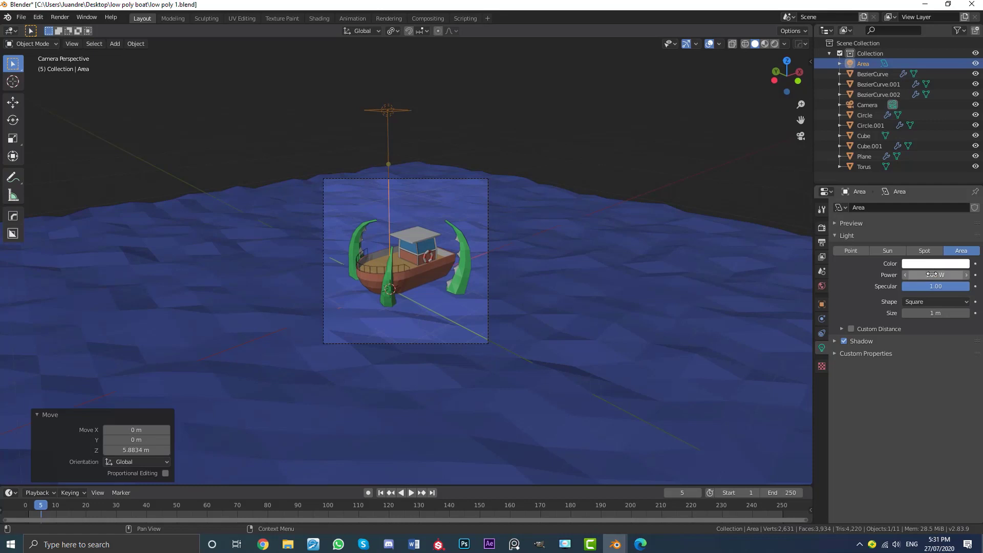
left_click(935, 264)
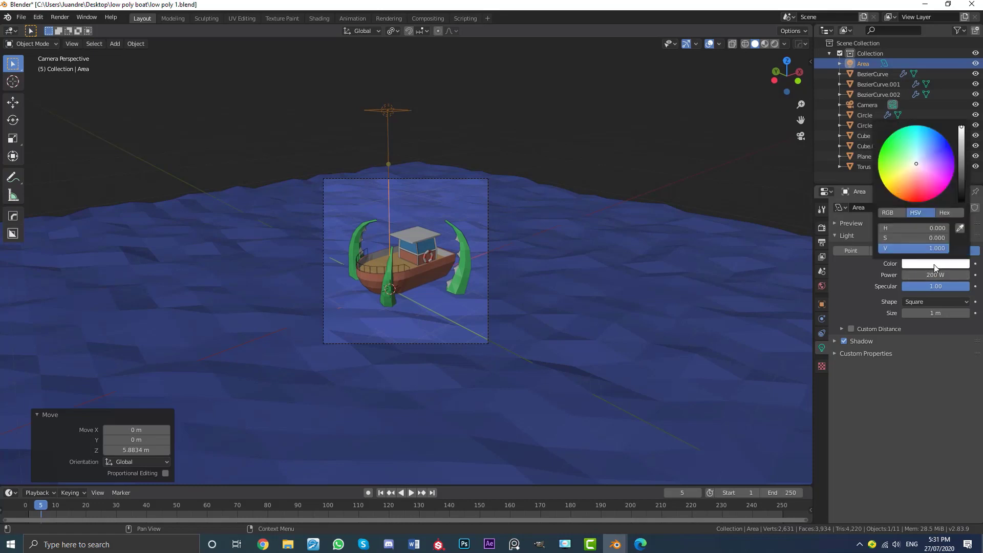
left_click(917, 178)
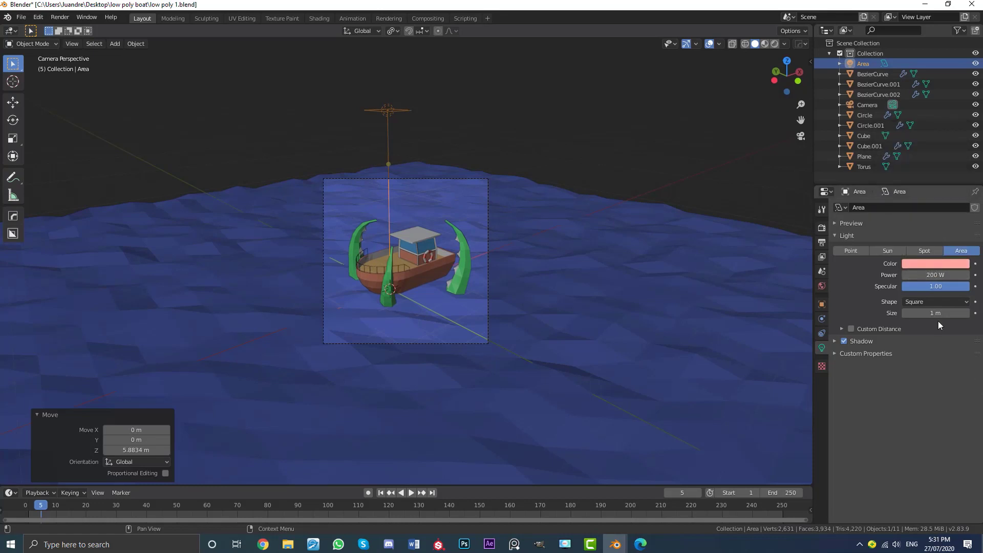
left_click_drag(935, 313, 957, 313)
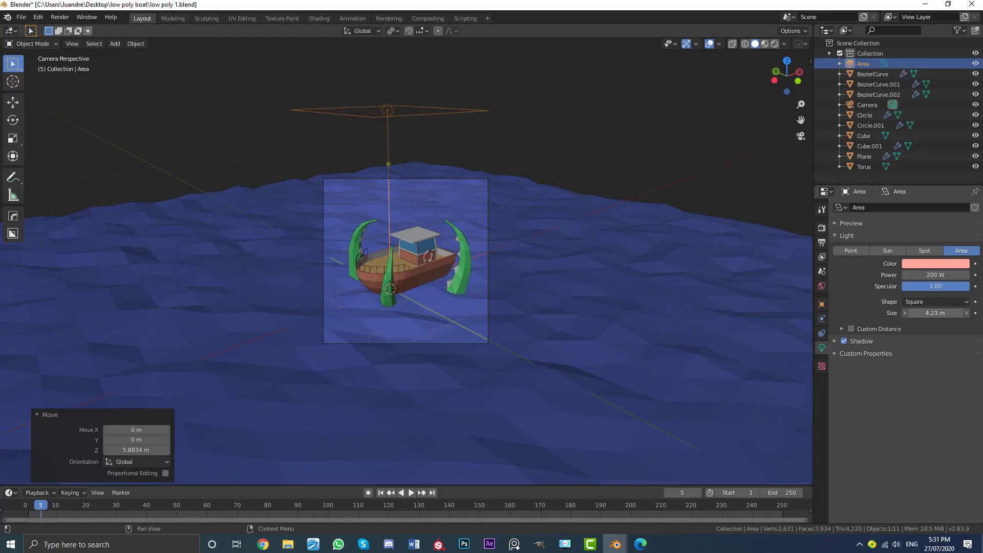
- Rotate the area light by -46.1° in the view and move it off the bow toward the far side, about -6.46 m in X and 3.77 m in Y
mouse_move(426, 217)
middle_mouse_down()
mouse_move(397, 233)
mouse_move(409, 248)
mouse_move(431, 229)
middle_mouse_up()
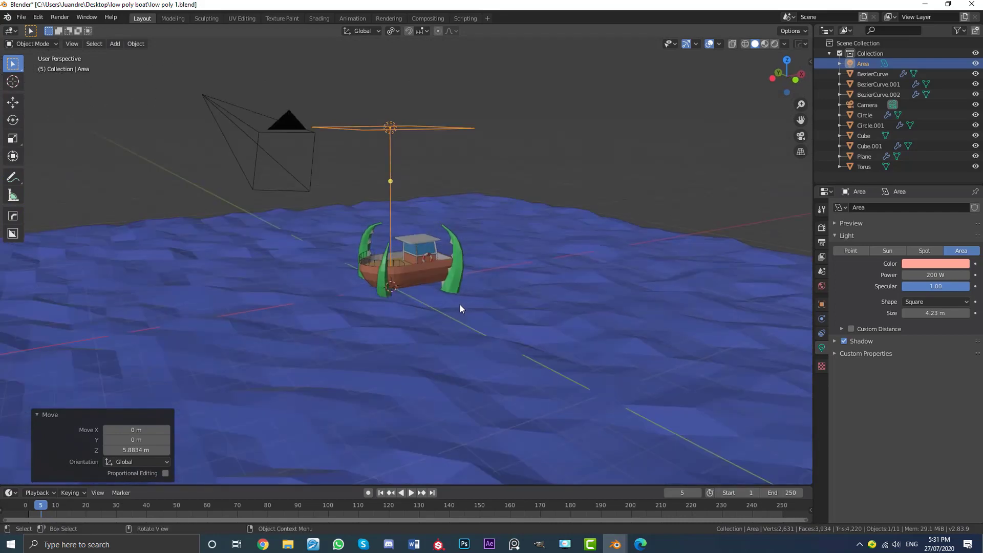
key("r")
left_click(564, 211)
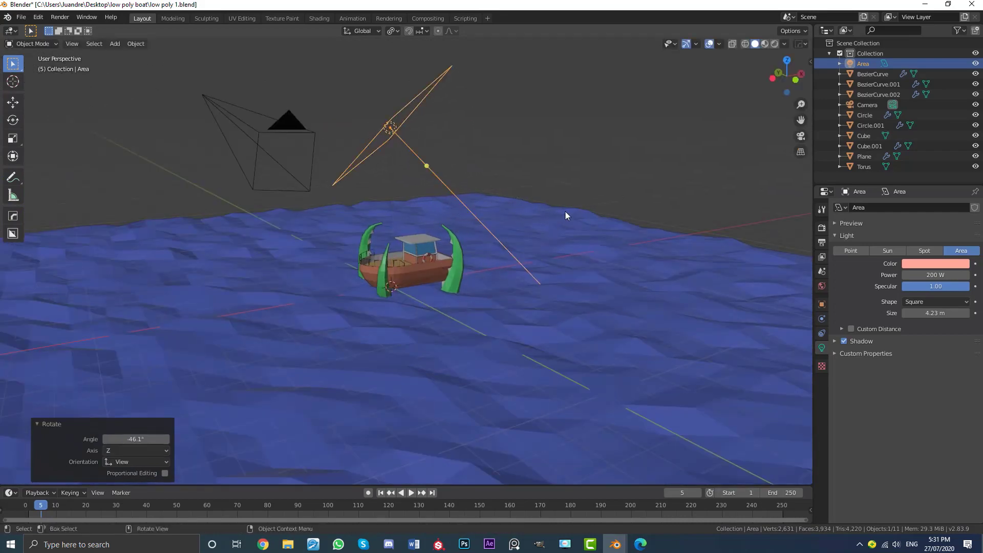
key("g")
left_click(349, 220)
- In top view, duplicate the area light about 5.56 m toward negative Y and rotate the copy to aim at the boat
middle_click_drag(350, 220, 355, 319)
key("KP_7")
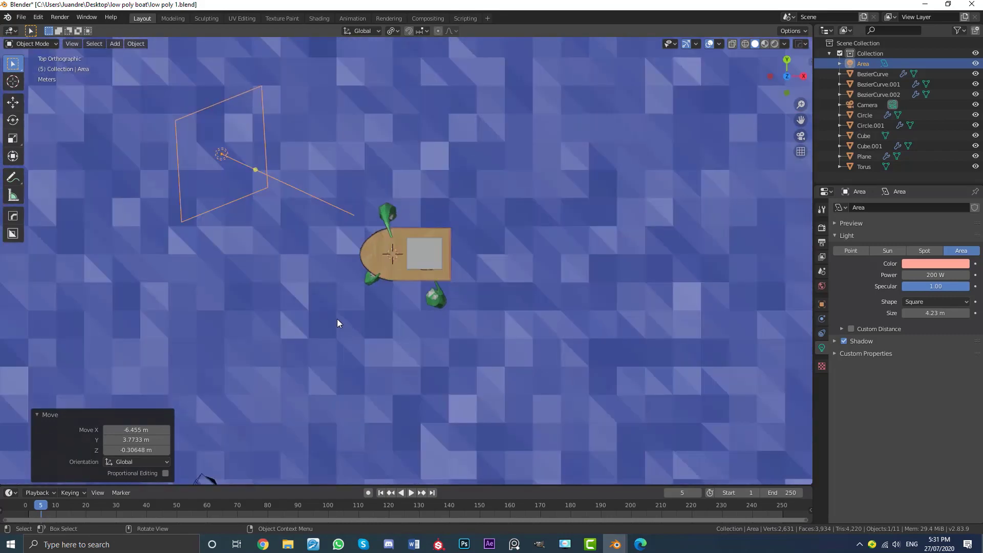
key("shift+d")
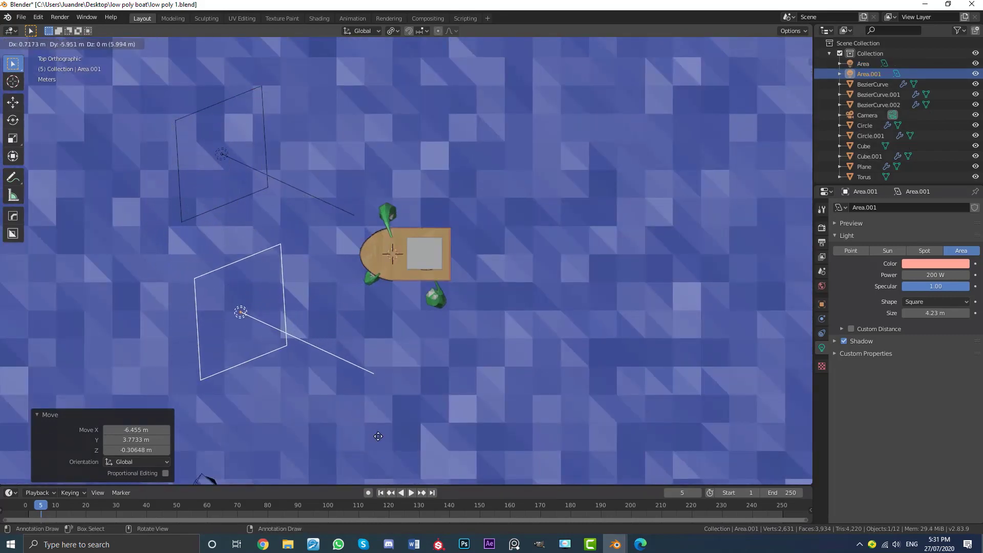
left_click(419, 418)
key("r")
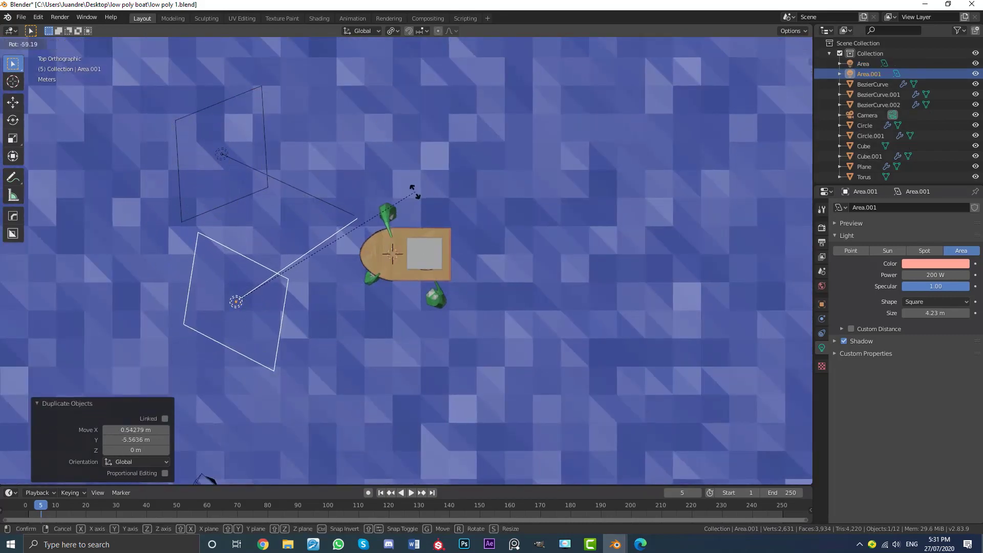
left_click(417, 220)
key("g")
left_click(427, 239)
- Duplicate the second area light, rotate the copy by -33.6° in the view and place it off the stern, facing the boat
middle_click_drag(427, 238, 413, 211)
key("shift+d")
left_click(739, 163)
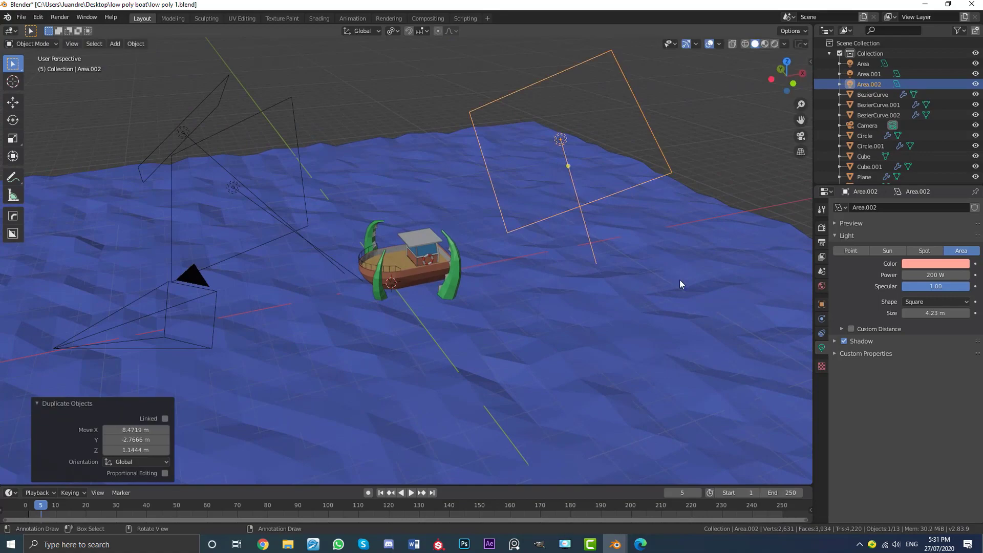
key("r")
left_click(323, 201)
middle_click_drag(323, 201, 468, 210)
key("g")
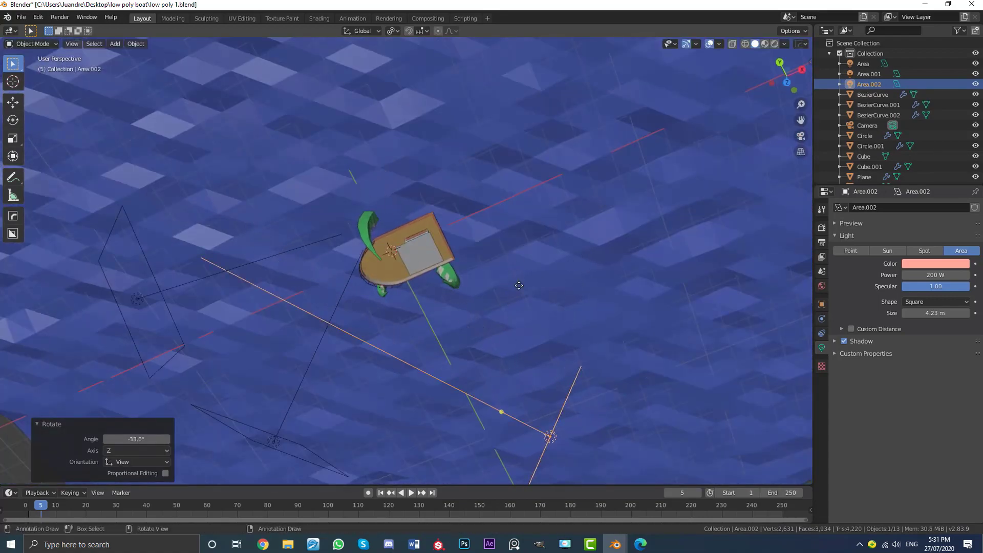
left_click(613, 195)
- Give the stern light an orange color, a power of 324.1 W and a size of 7.66 m
left_click(932, 265)
left_click_drag(917, 181, 909, 184)
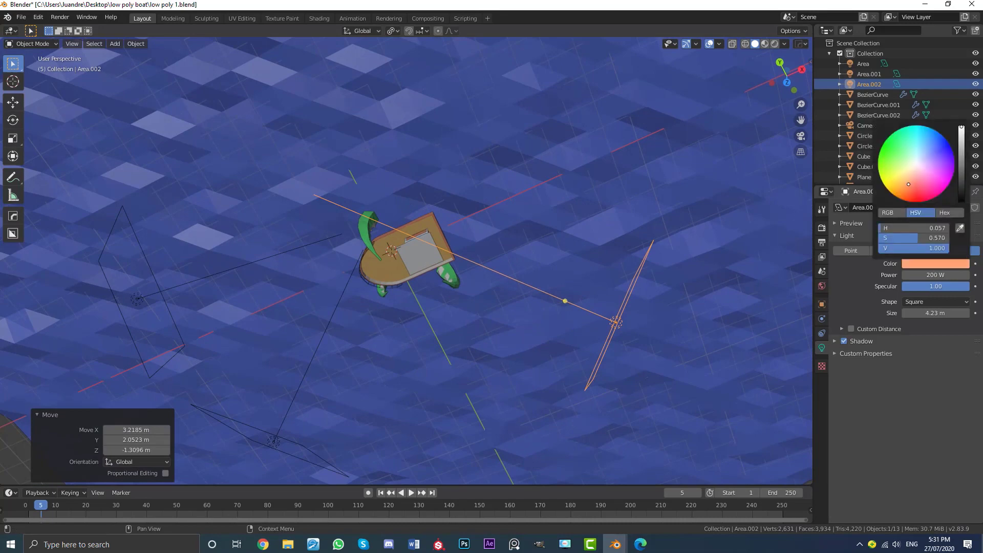
left_click_drag(935, 275, 956, 275)
left_click_drag(926, 313, 971, 314)
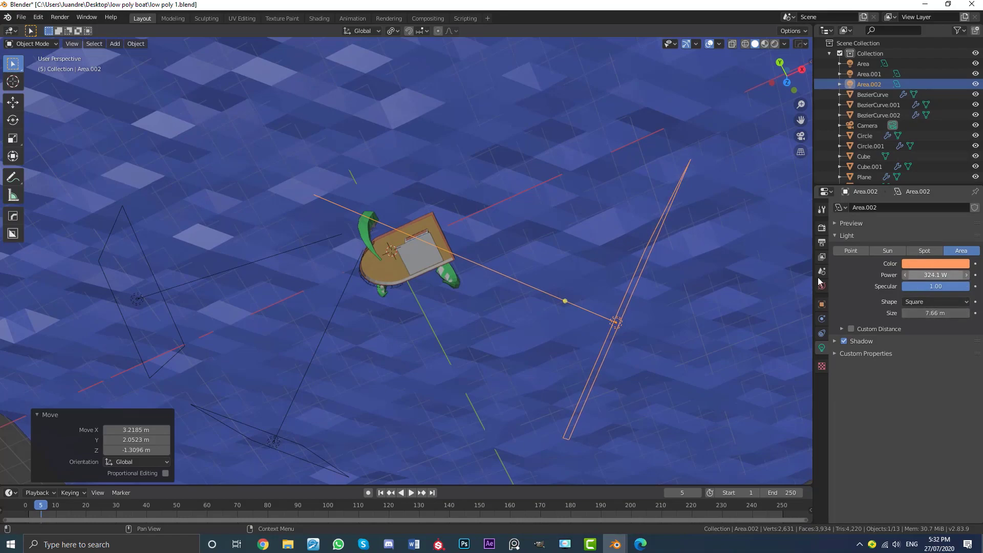
- Return to the camera view and switch the viewport to Rendered shading to check the lighting
middle_click_drag(625, 332, 594, 225)
scroll(594, 225, "up", 2)
key("KP_0")
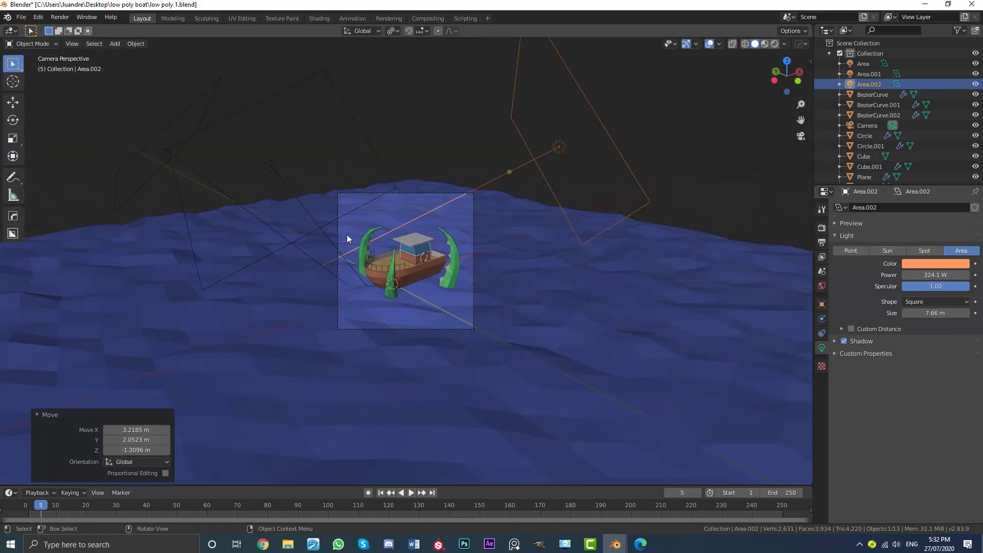
scroll(353, 212, "up", 2)
key("z")
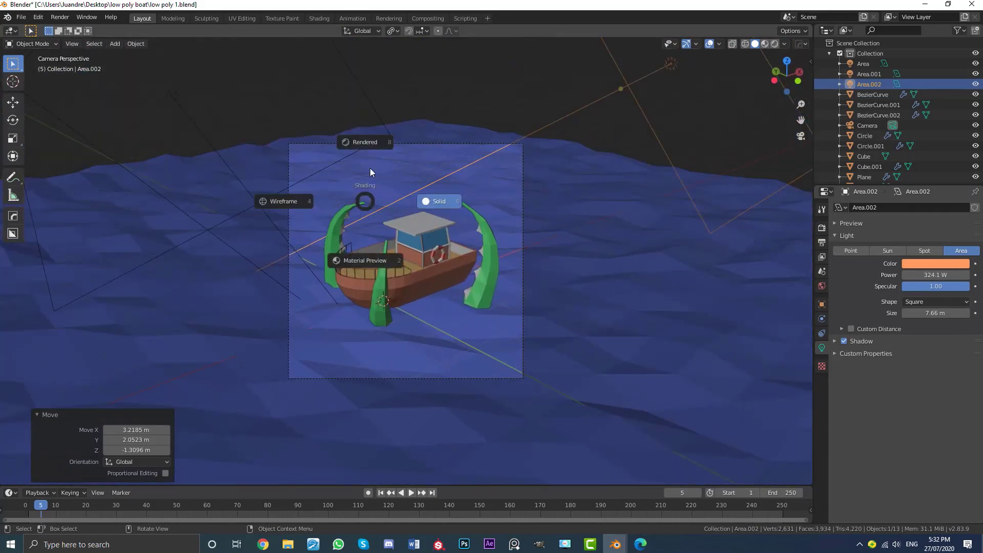
left_click(369, 142)
scroll(459, 234, "up", 2)
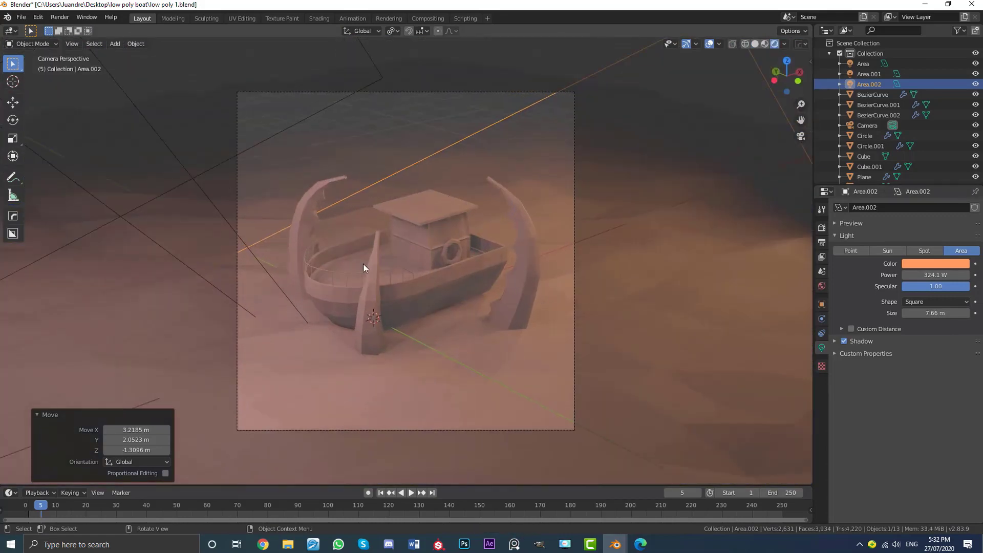
scroll(454, 231, "down", 2)
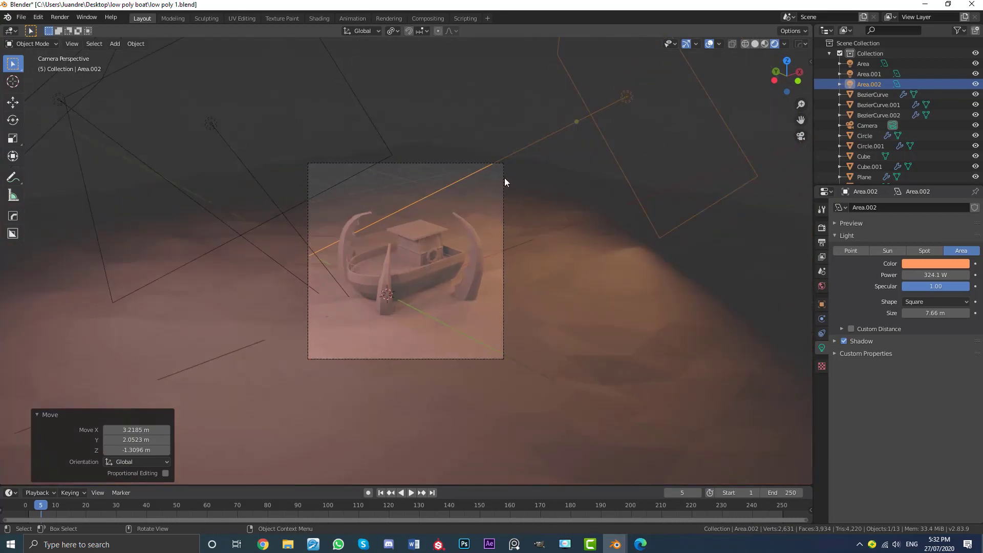
- Move the orange stern light around the boat's far side, rotate it -49.2° in the view, and shift it about 0.8 m along Y
middle_click_drag(509, 186, 409, 269)
scroll(453, 260, "down", 4)
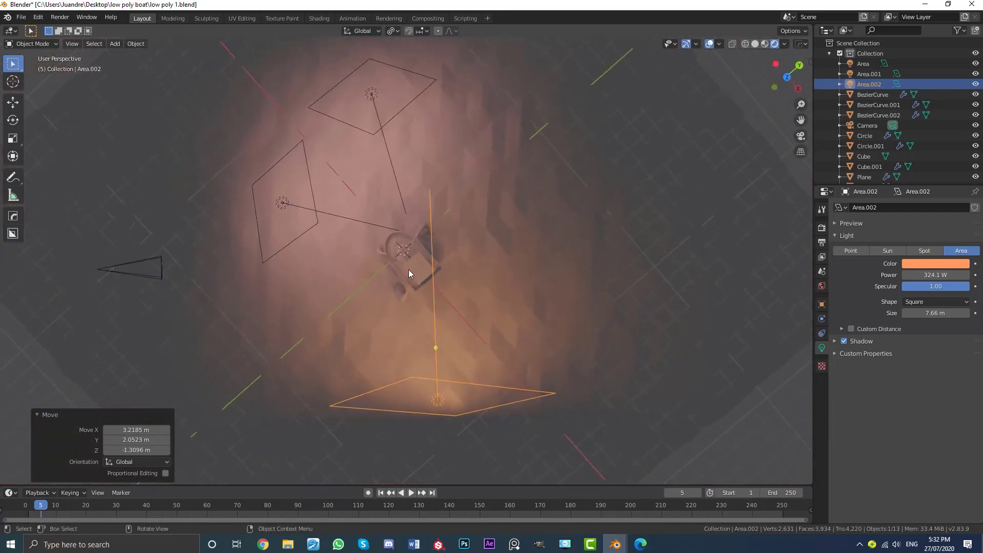
key("g")
left_click(504, 249)
key("r")
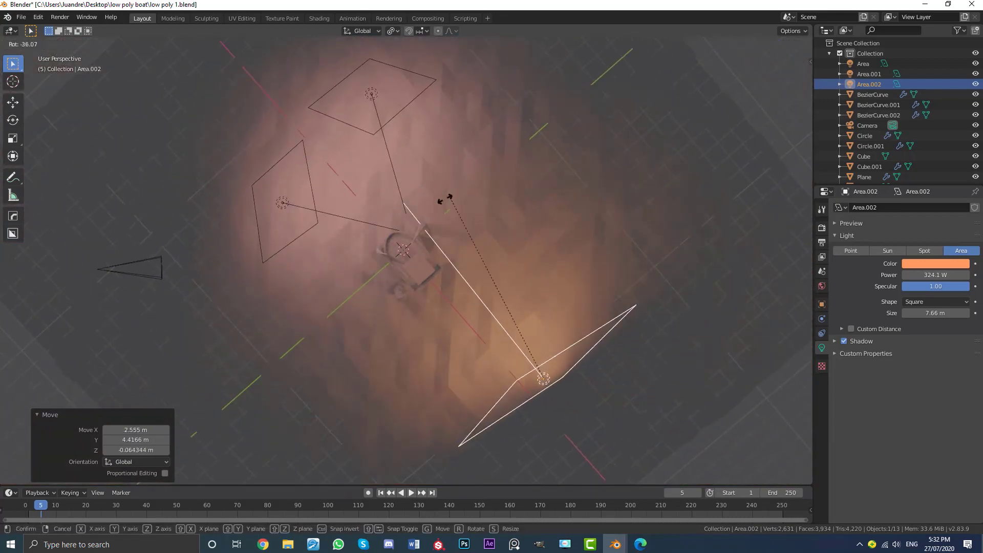
left_click(417, 240)
key("g")
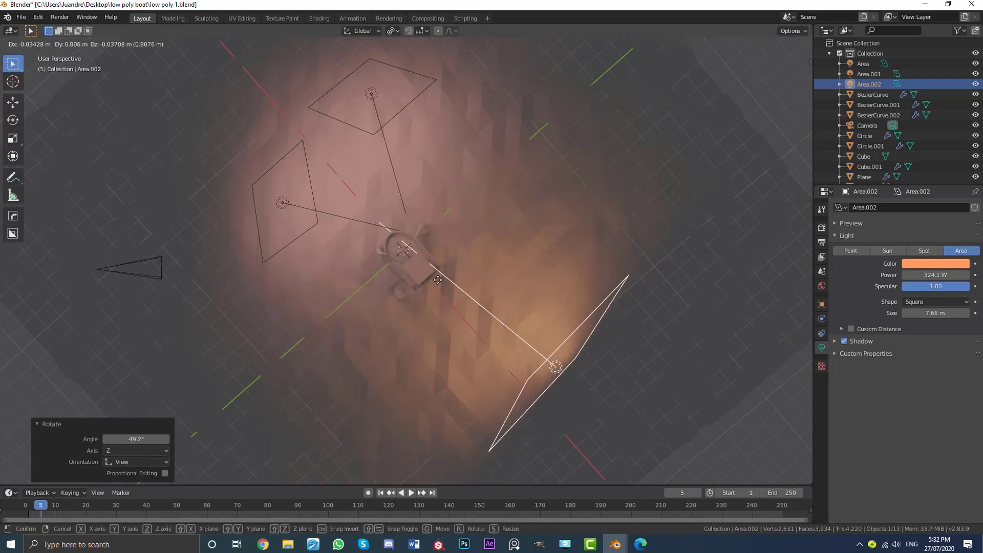
left_click(453, 279)
- Give the Area.001 light a more saturated red color and check the result through the camera
middle_click_drag(558, 279, 384, 210)
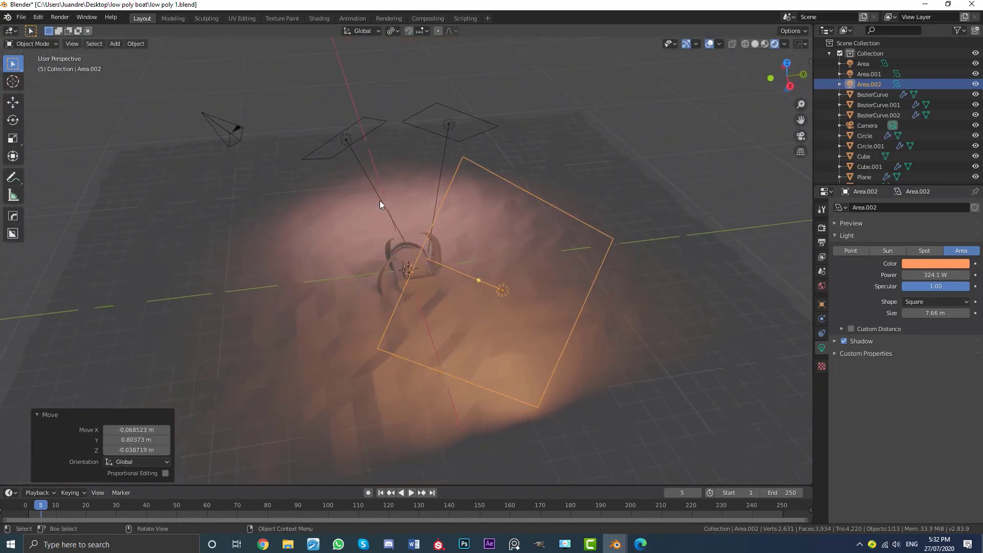
left_click(380, 201)
left_click(924, 263)
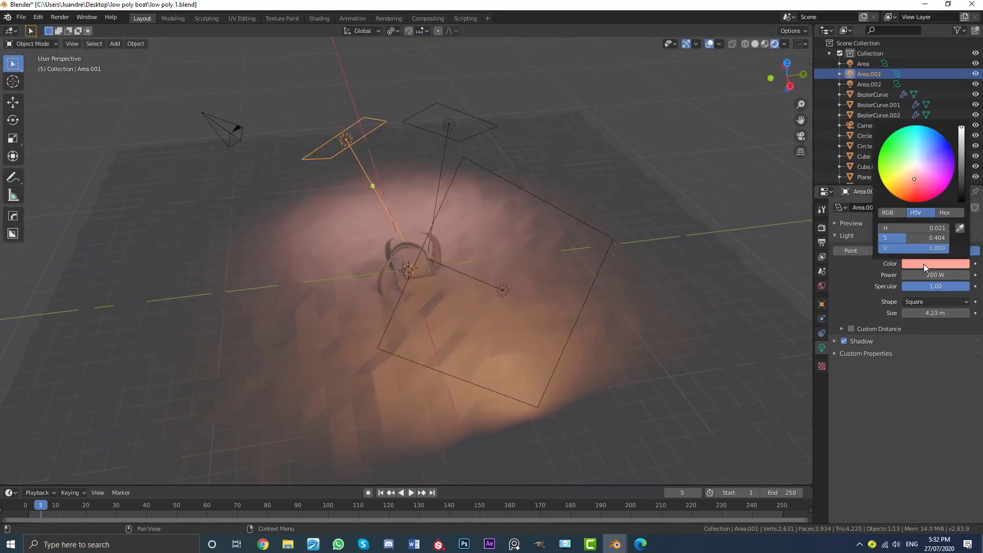
left_click(916, 186)
middle_click_drag(531, 240, 628, 232)
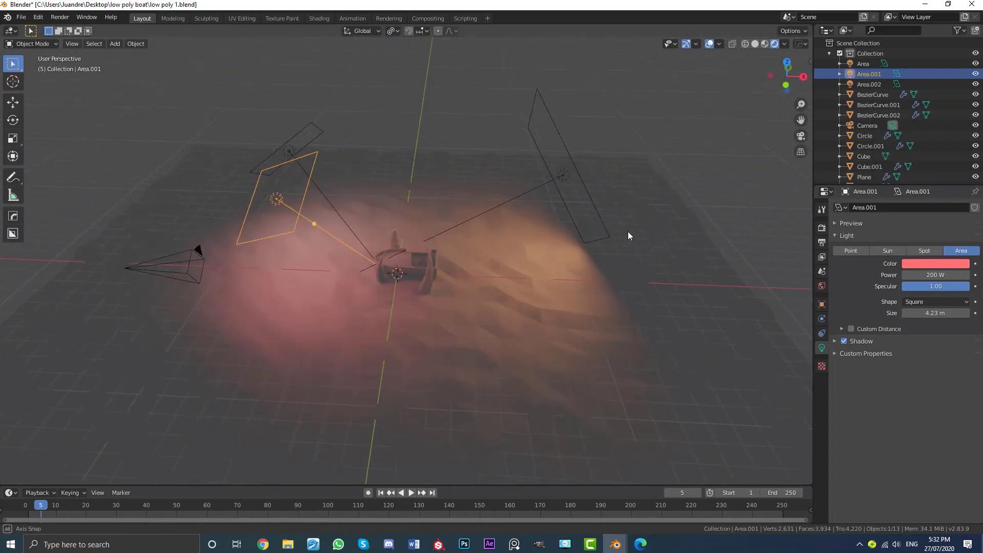
key("KP_0")
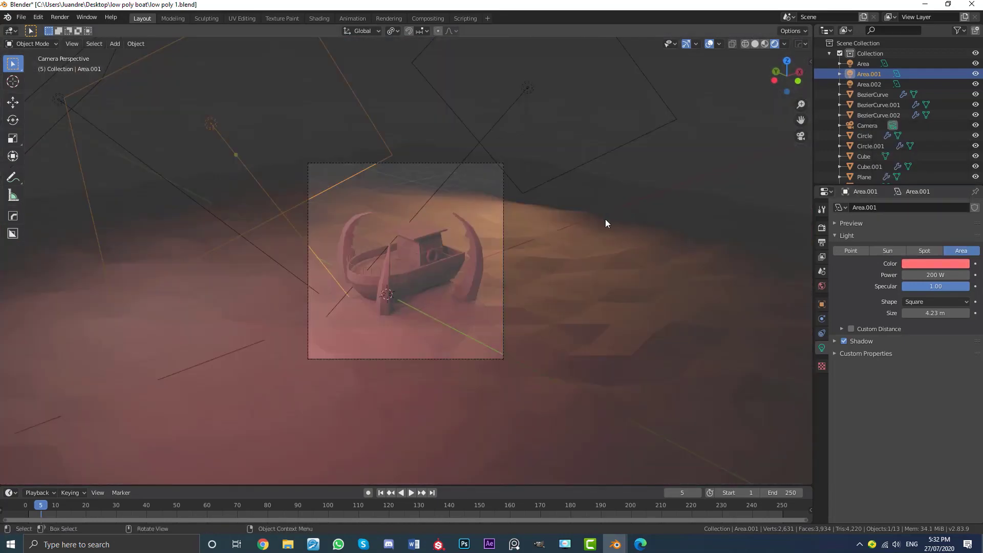
scroll(436, 225, "down", 2)
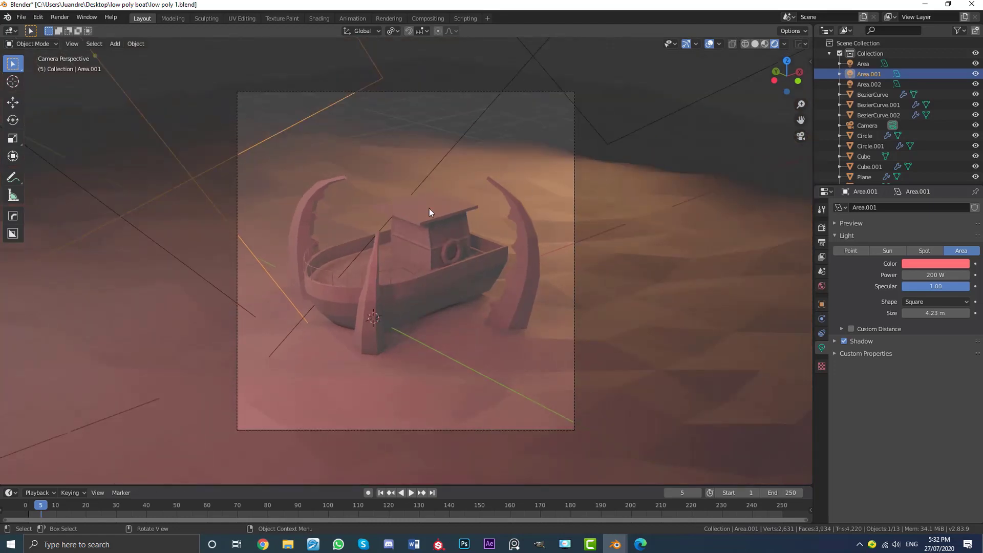
scroll(411, 204, "down", 3)
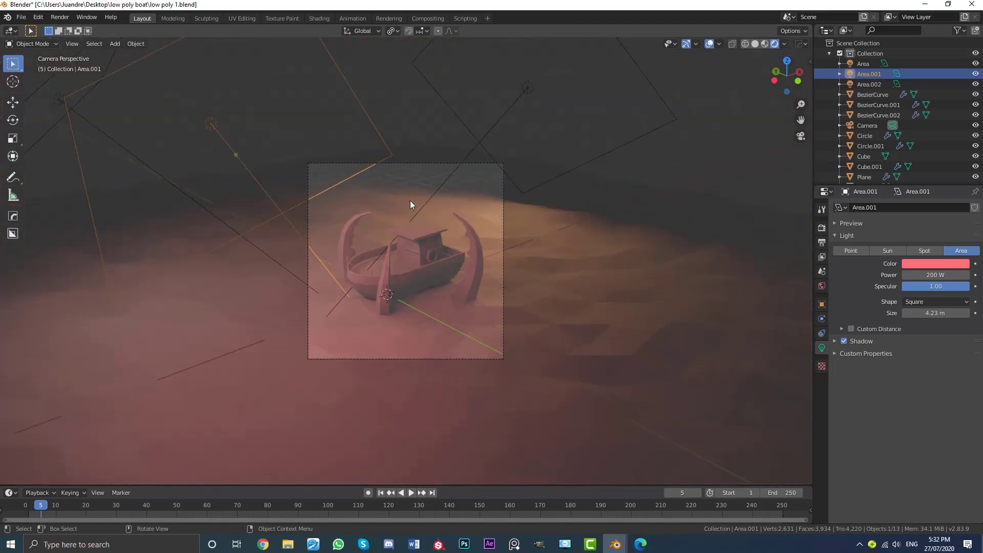
- Duplicate the orange light about 9 m along Y, rotate the copy about -33.8° in the view, and shift it about 1.5 m in X and Y
left_click(500, 122)
scroll(486, 156, "down", 2)
middle_click_drag(484, 164, 438, 231)
scroll(439, 231, "down", 5)
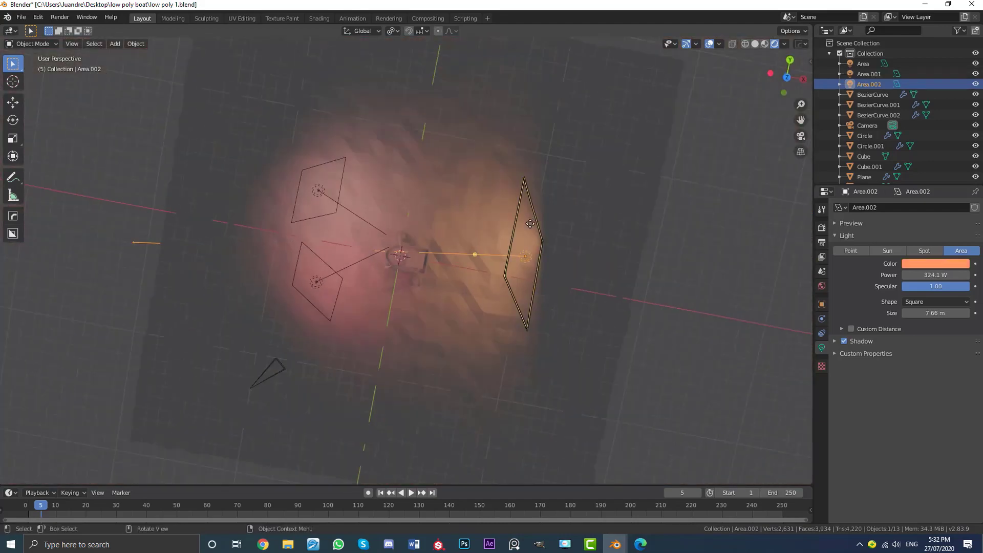
mouse_move(530, 224)
middle_mouse_down()
mouse_move(514, 233)
mouse_move(542, 234)
middle_mouse_up()
key("shift+d")
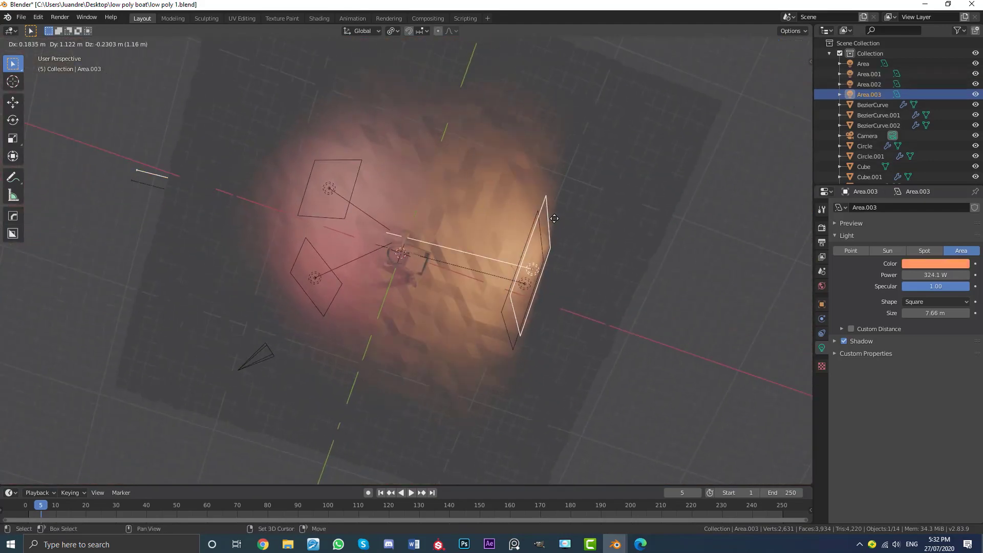
left_click(571, 105)
key("r")
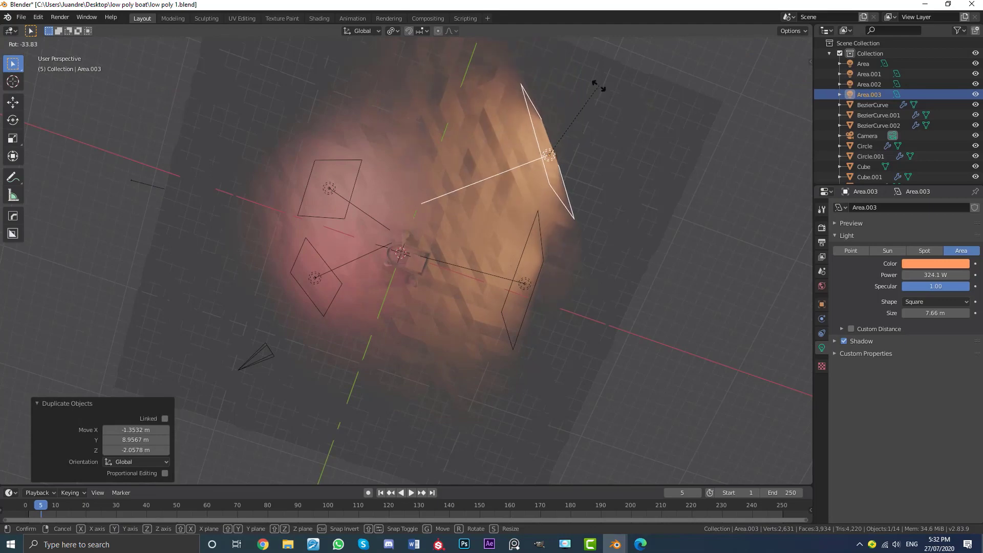
left_click(600, 86)
key("g")
left_click(639, 81)
- In the camera view, raise the new orange light about 4.8 m in Z and shift it about 2.78 m in X
key("KP_0")
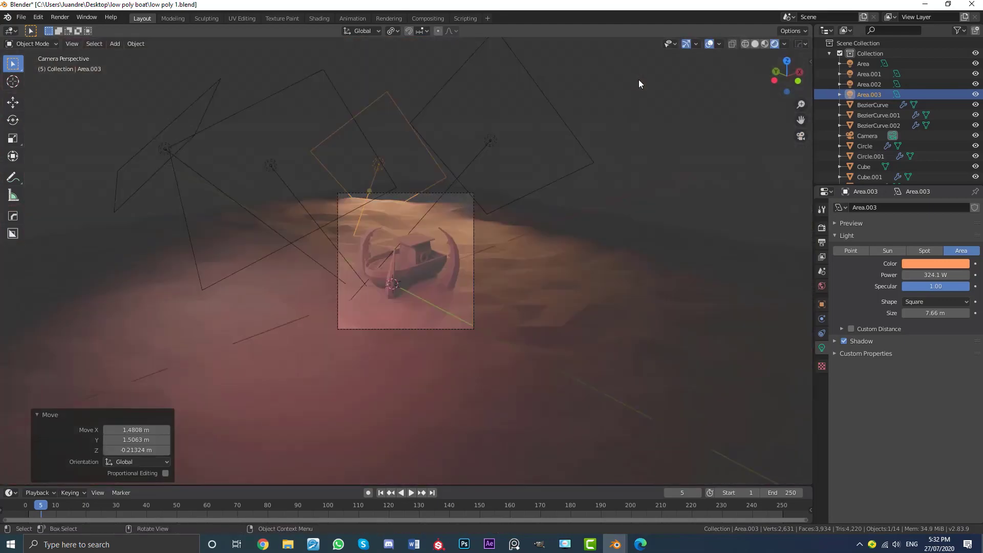
scroll(465, 155, "up", 5)
key("g")
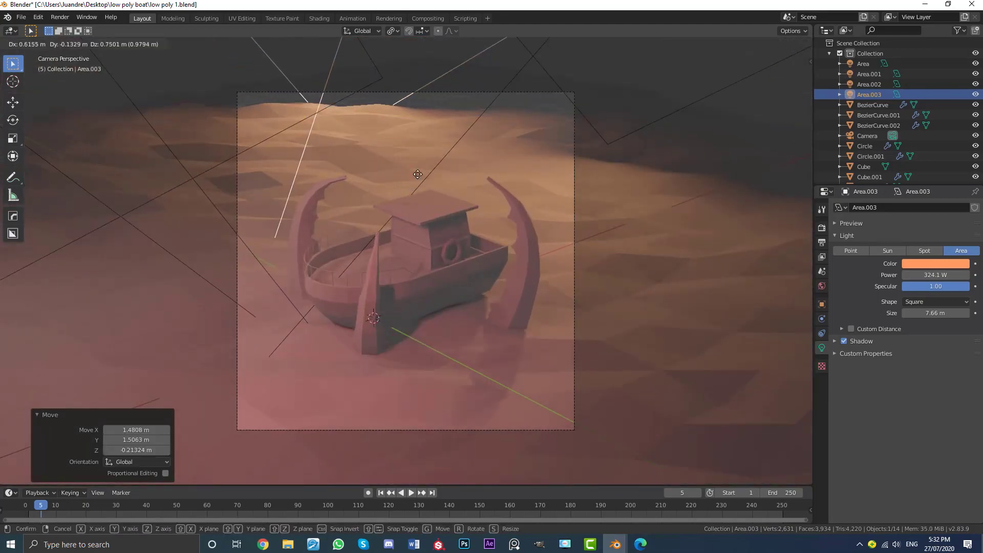
left_click(475, 119)
scroll(508, 180, "down", 5)
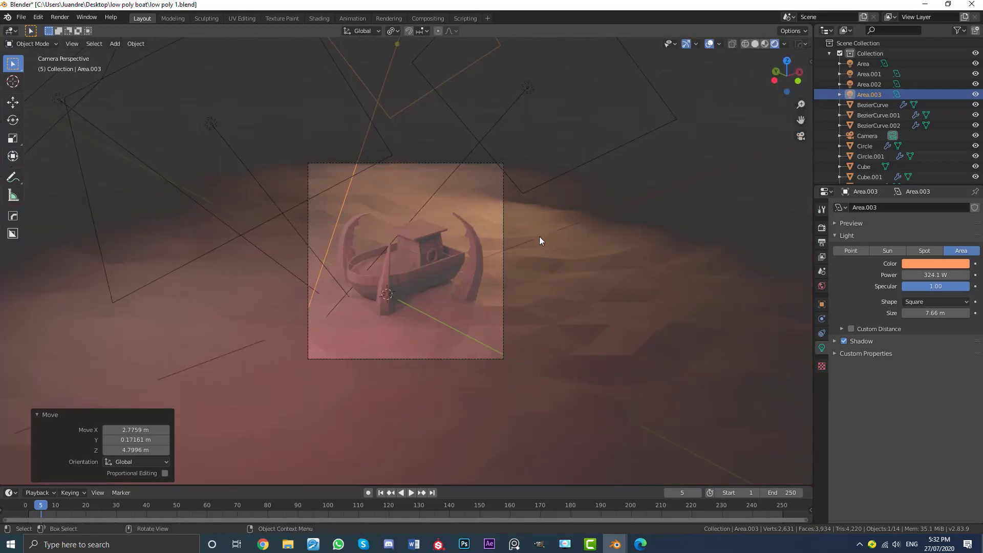
- Examine the arrangement of the area lights around the boat and their effect through the camera
middle_click_drag(516, 197, 291, 135)
left_click(312, 143)
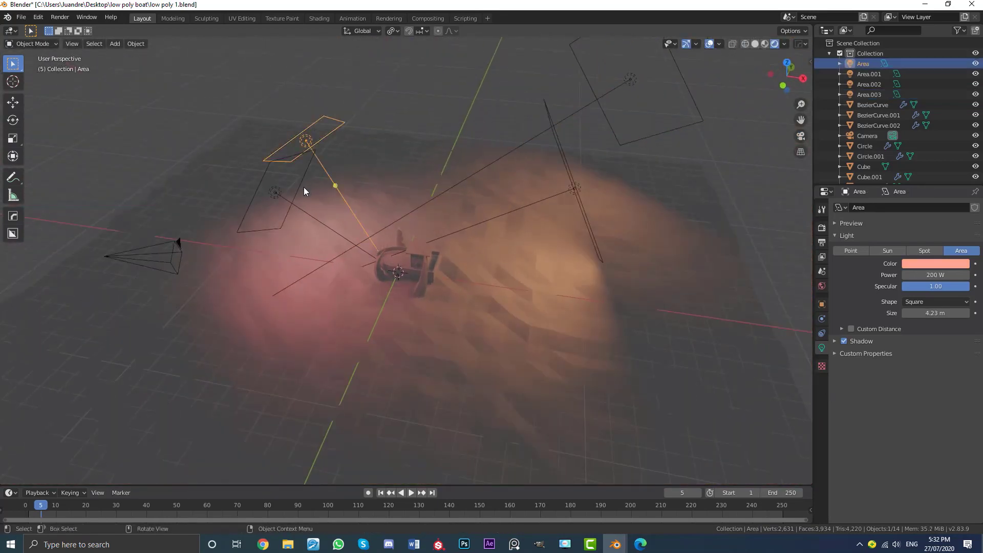
left_click(582, 111)
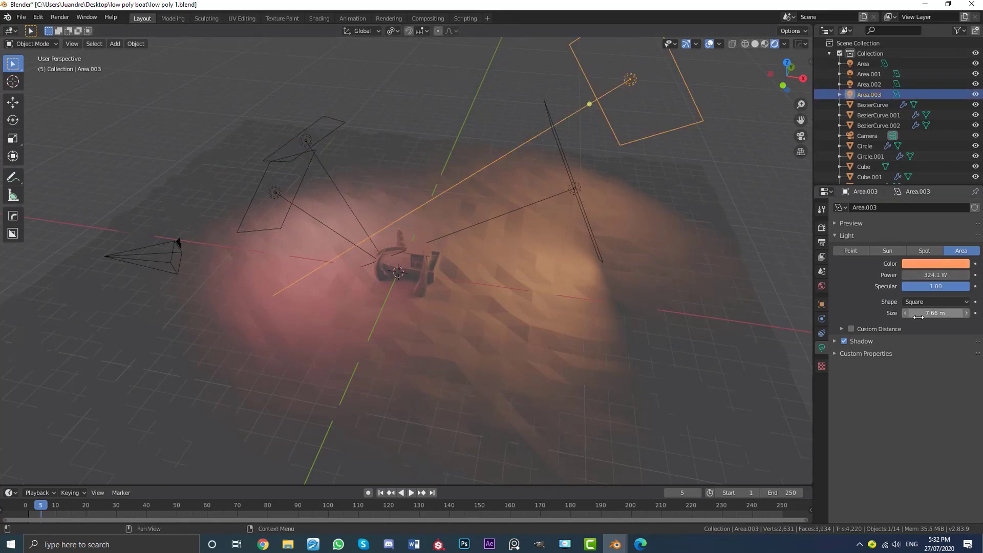
middle_click_drag(594, 165, 641, 161)
key("KP_0")
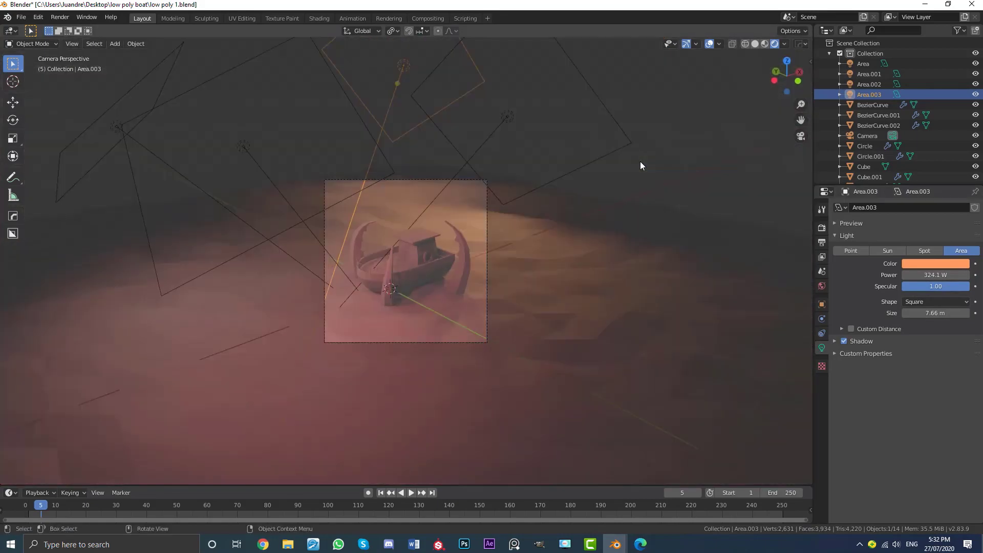
scroll(425, 190, "up", 4)
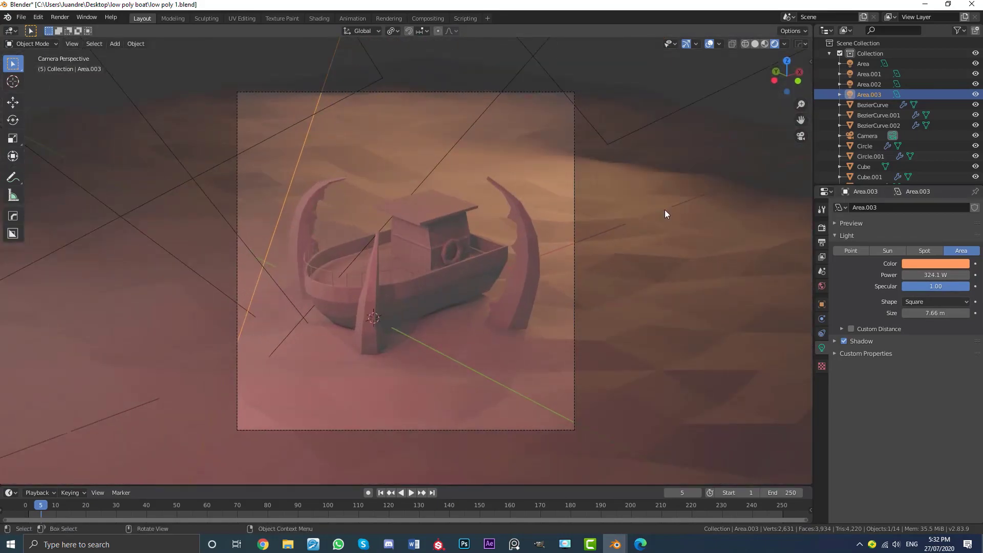
- Set the world background color to blue with hue 0.618, saturation 0.615 and value 0.473
left_click(823, 286)
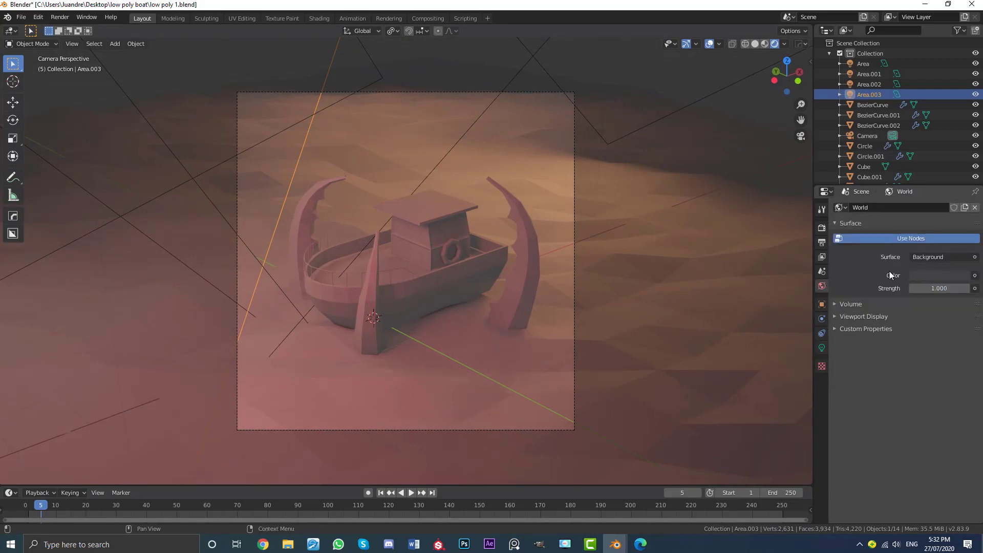
left_click(943, 276)
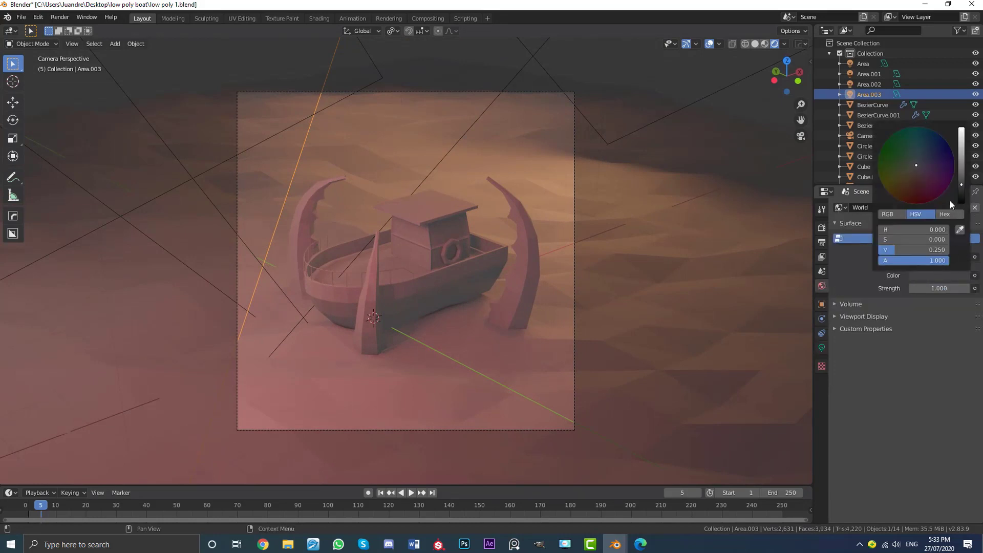
left_click(932, 148)
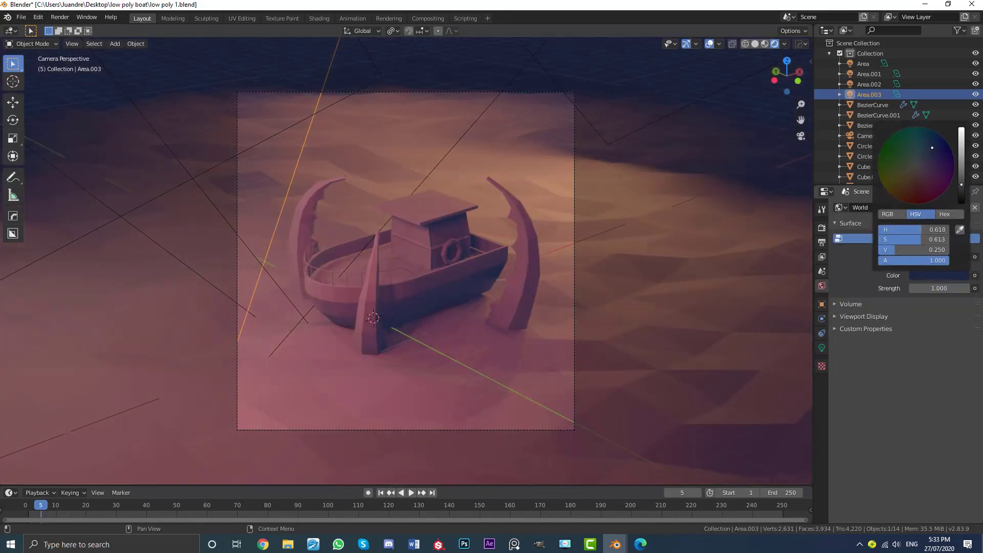
scroll(404, 231, "up", 2)
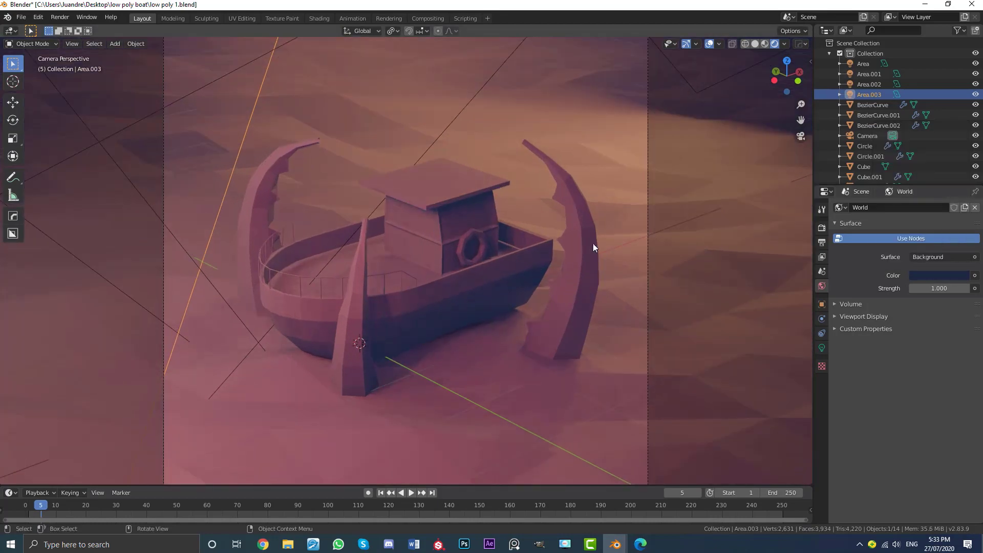
left_click(940, 277)
mouse_move(961, 185)
left_mouse_down()
mouse_move(961, 147)
mouse_move(961, 201)
mouse_move(962, 167)
left_mouse_up()
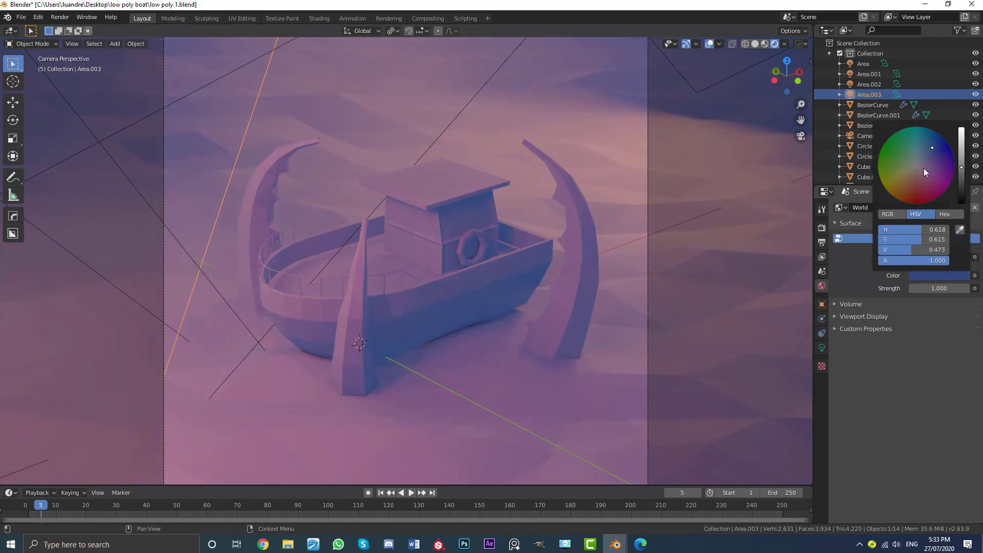
- Select the water plane and open the Shading workspace with its viewport in camera view and Rendered shading
scroll(459, 251, "down", 1)
scroll(394, 249, "down", 2)
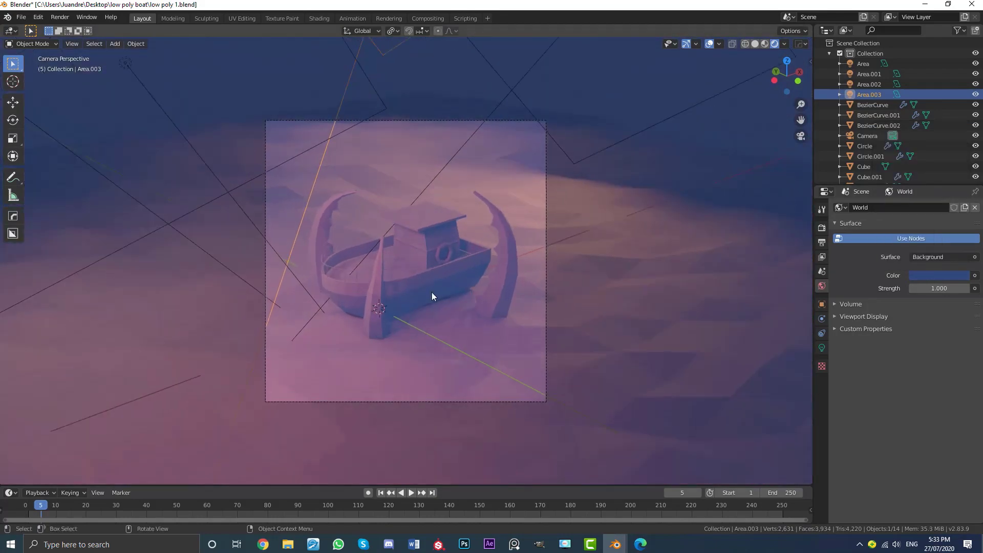
scroll(432, 296, "up", 1)
left_click(543, 345)
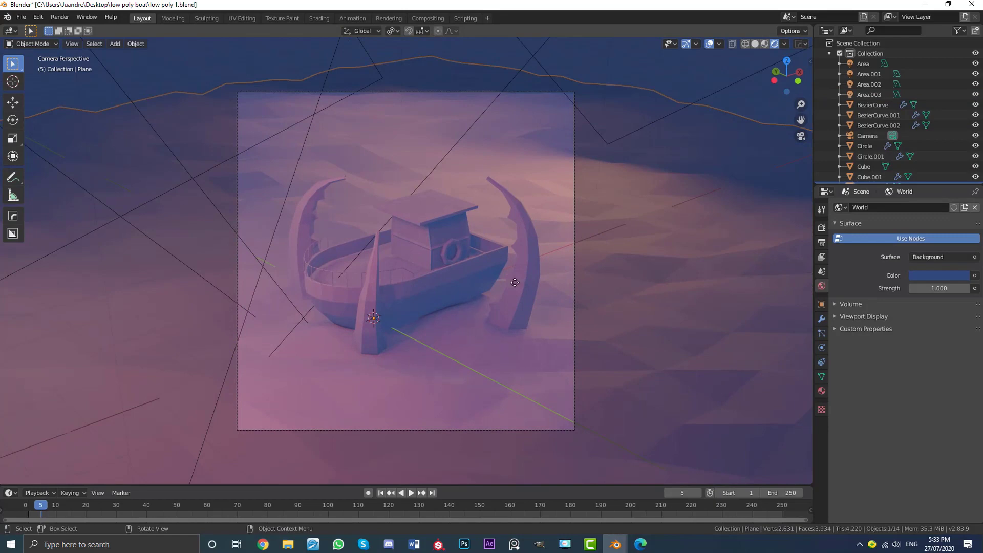
key("g")
right_click(525, 202)
left_click(321, 18)
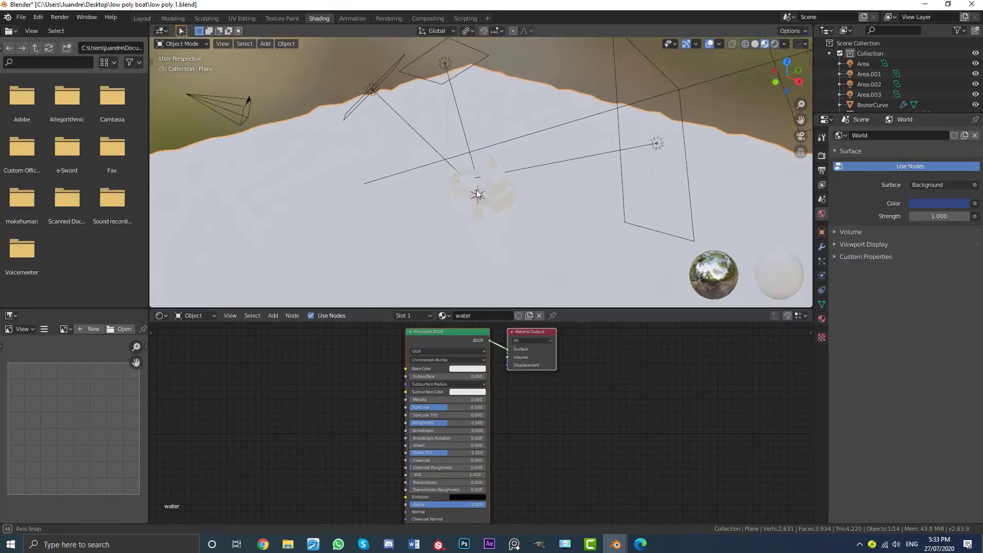
key("KP_0")
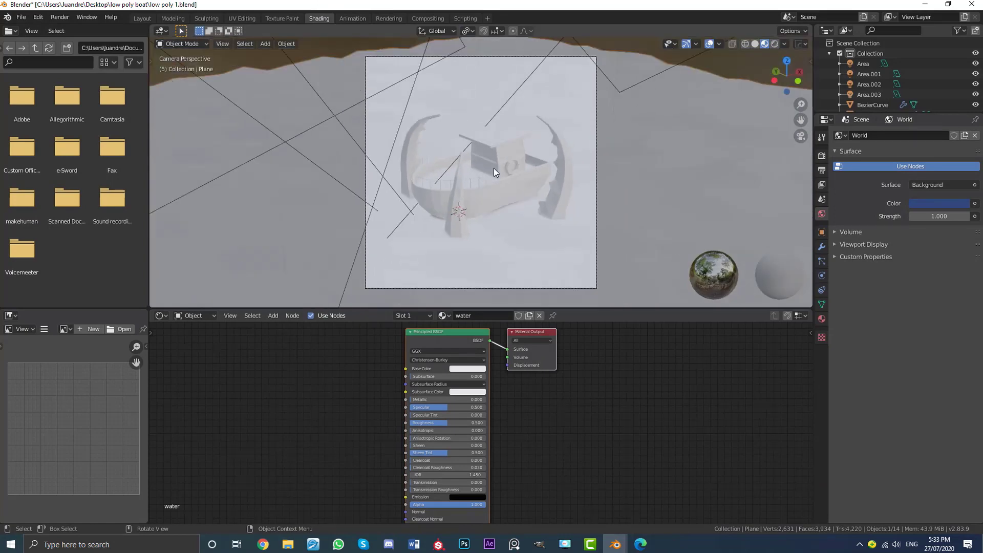
key("z")
left_click(506, 110)
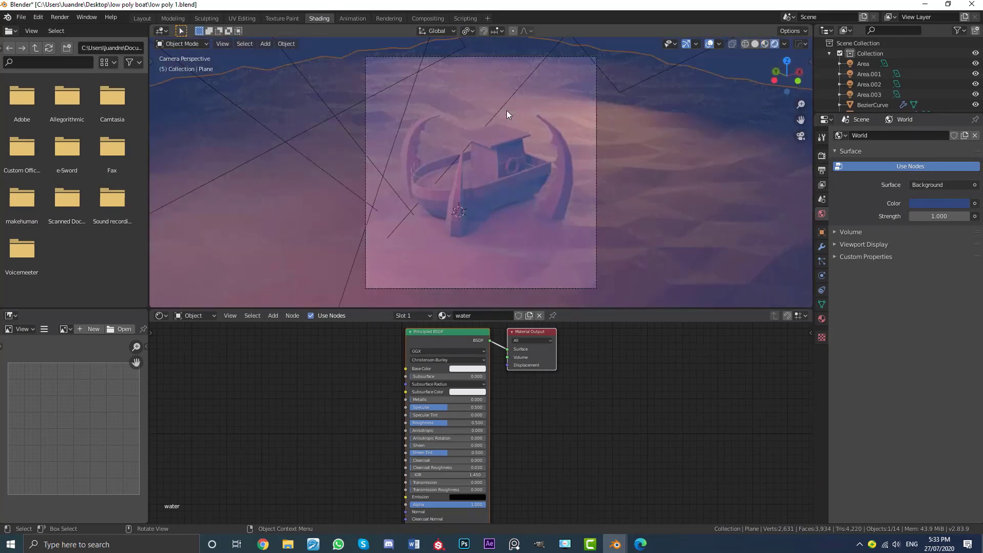
scroll(490, 153, "up", 2)
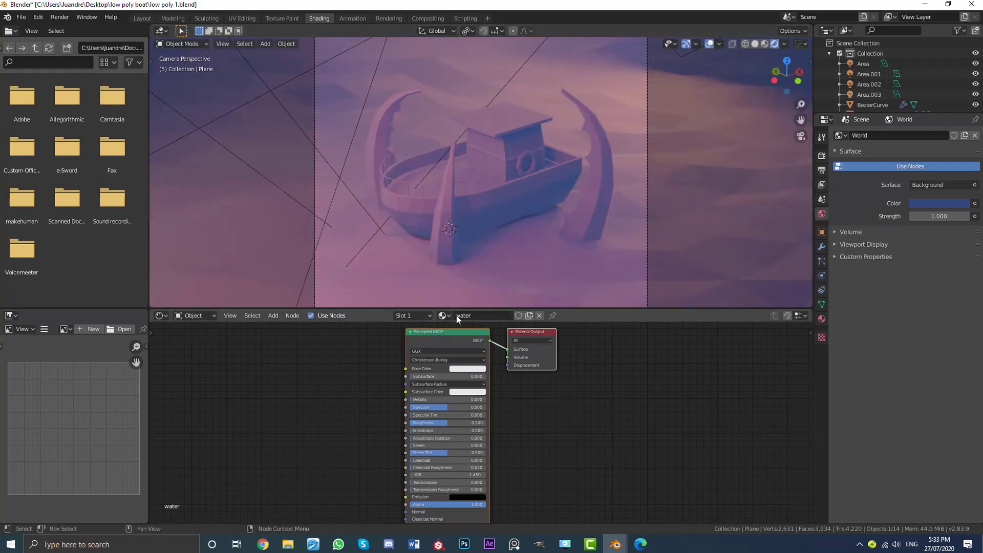
- Set the water material's base color to blue with hue 0.609, saturation 0.701 and value 0.740
left_click(822, 318)
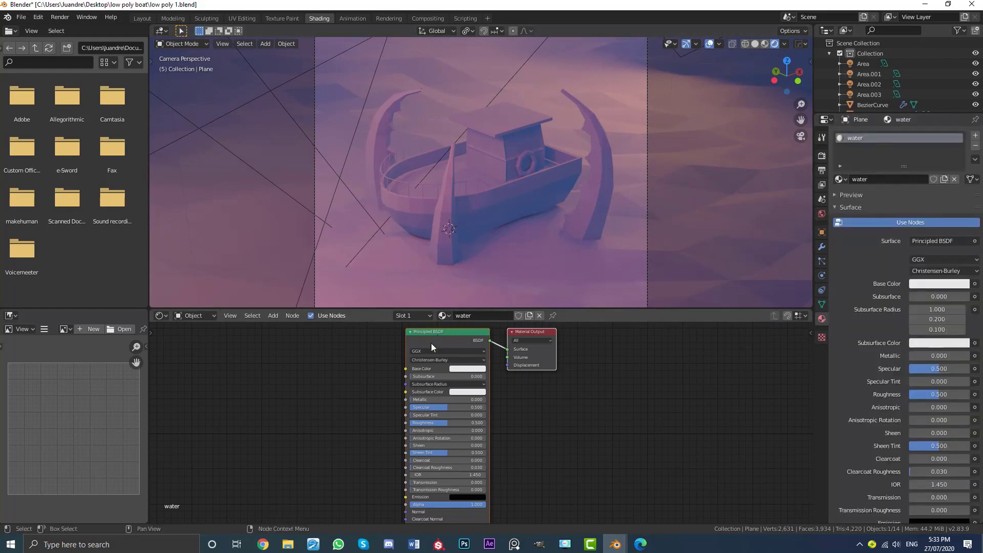
scroll(431, 343, "up", 1)
mouse_move(462, 368)
left_mouse_down()
mouse_move(422, 368)
mouse_move(467, 366)
left_mouse_up()
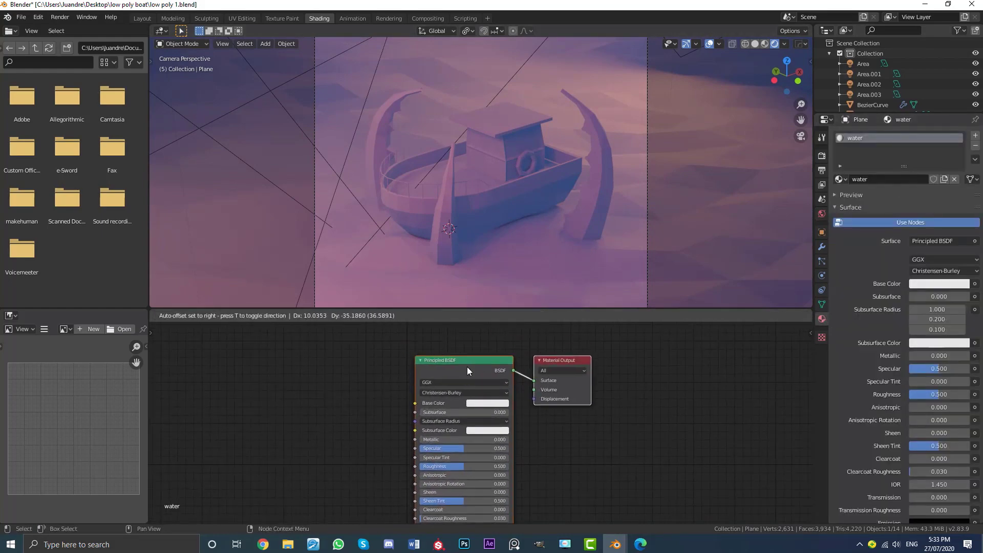
scroll(433, 383, "up", 1)
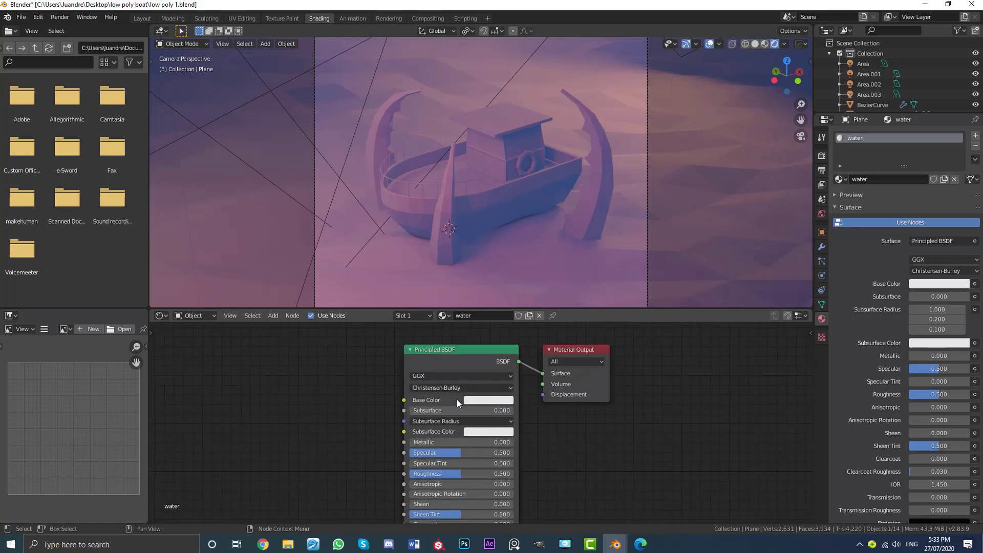
left_click(475, 401)
left_click_drag(522, 284, 523, 277)
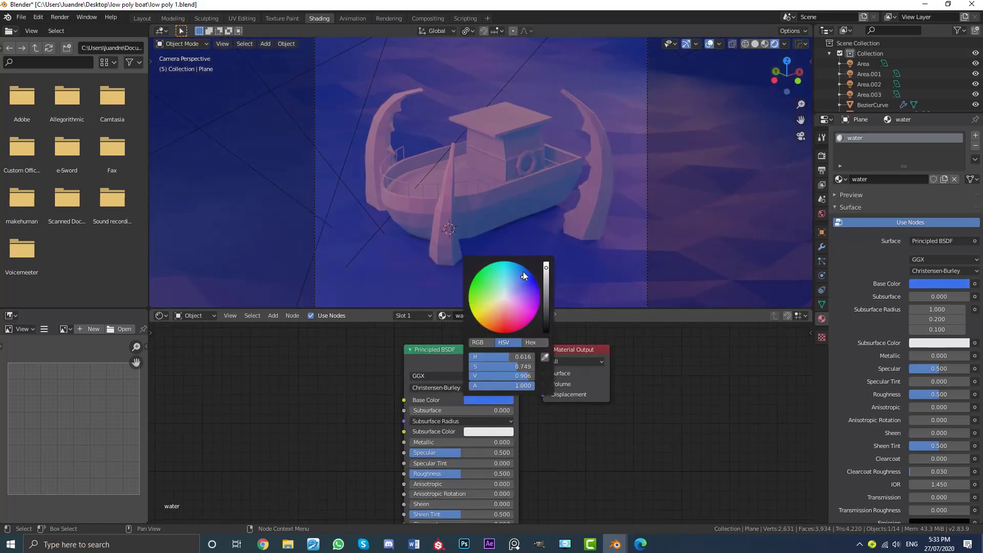
left_click_drag(522, 278, 546, 281)
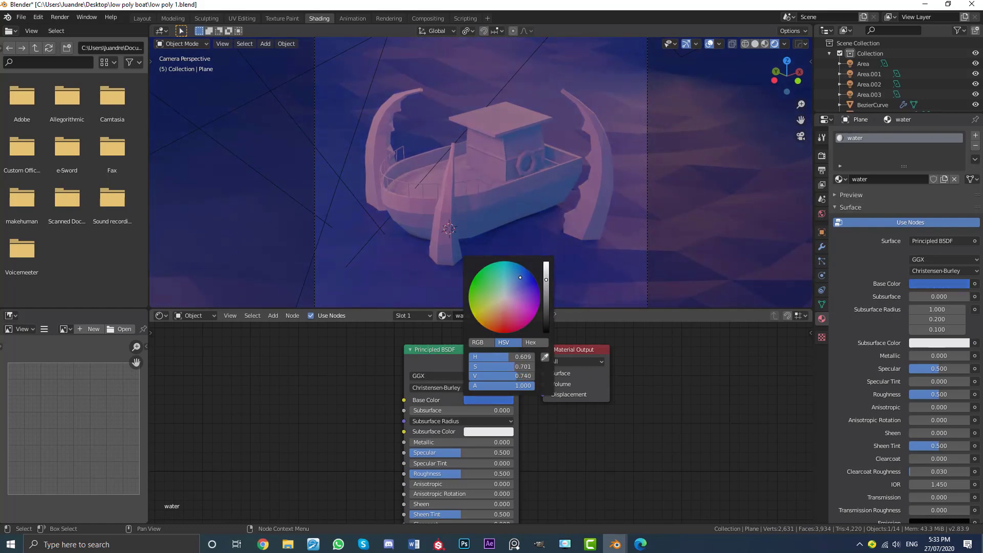
- Set the water material's roughness to 0.159
scroll(425, 459, "down", 2, "shift")
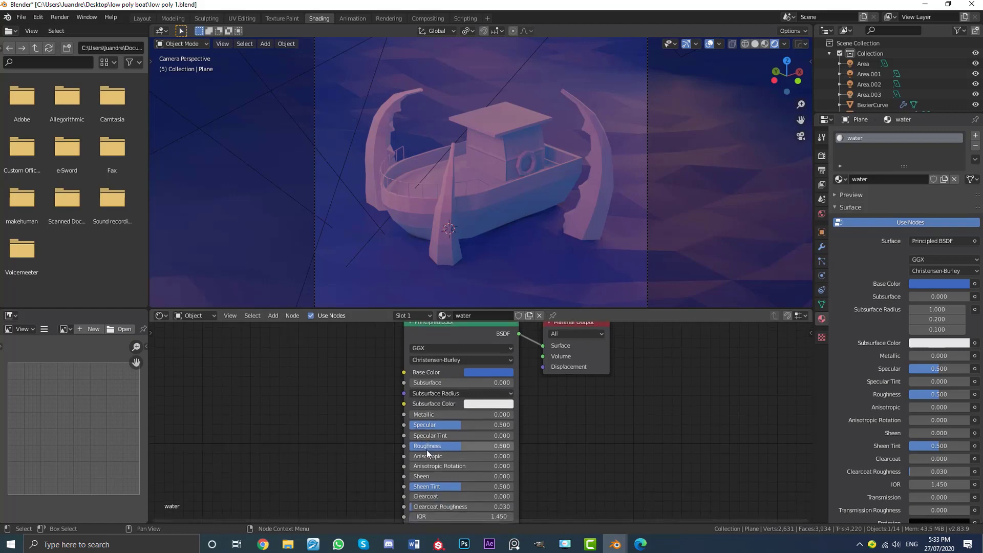
mouse_move(426, 446)
left_mouse_down()
mouse_move(400, 447)
mouse_move(409, 448)
left_mouse_up()
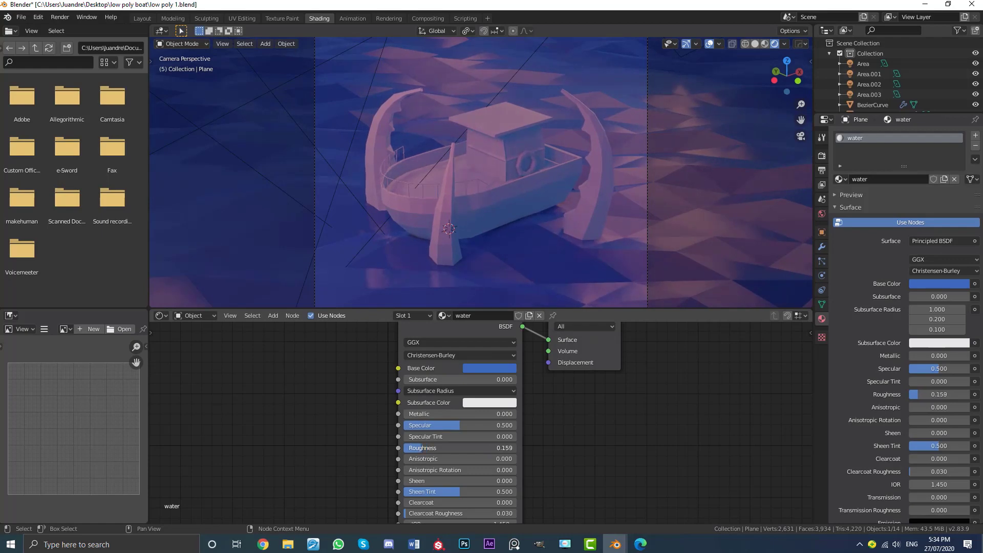
scroll(543, 174, "down", 2)
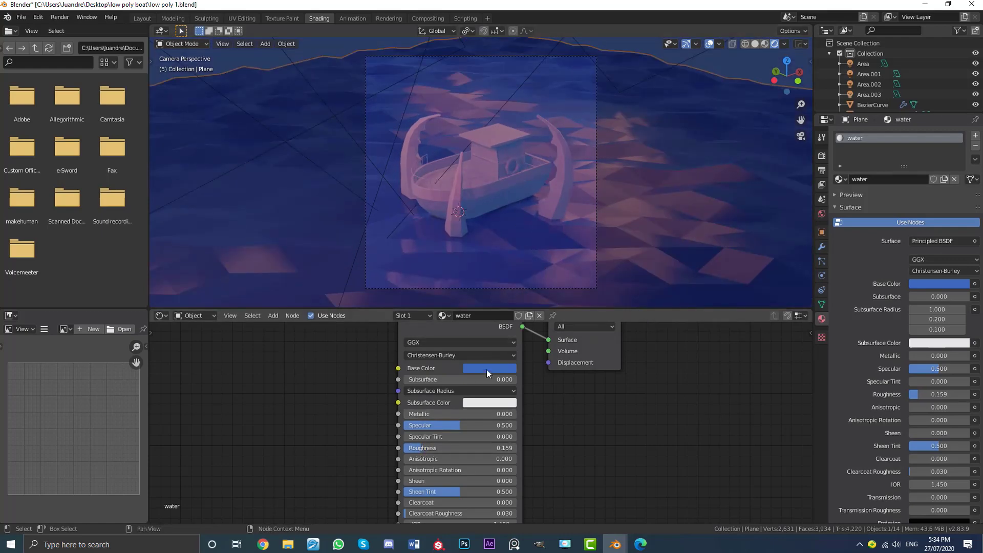
- Set the water material's base color to a lighter blue with hue 0.563, saturation 0.638 and value 0.740
left_click(486, 370)
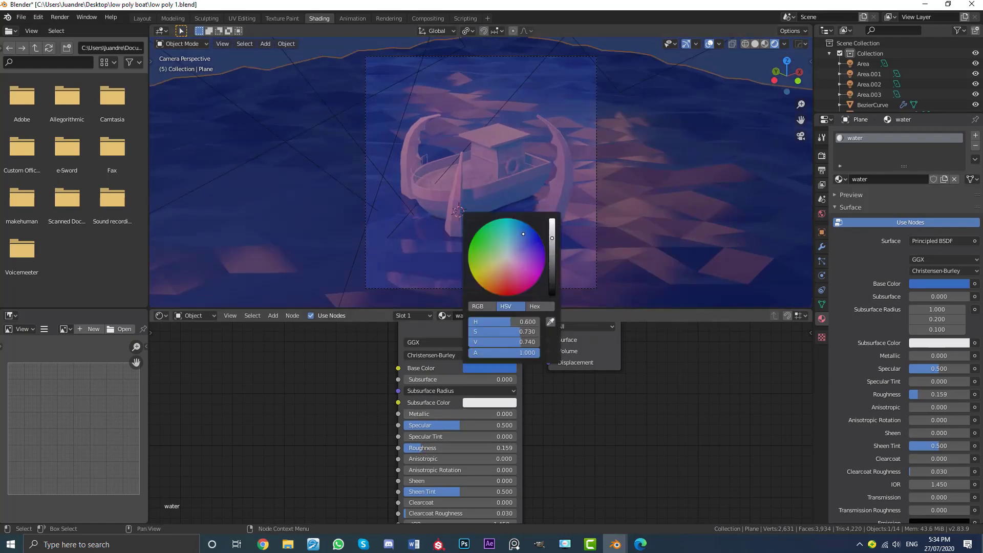
left_click_drag(524, 232, 517, 233)
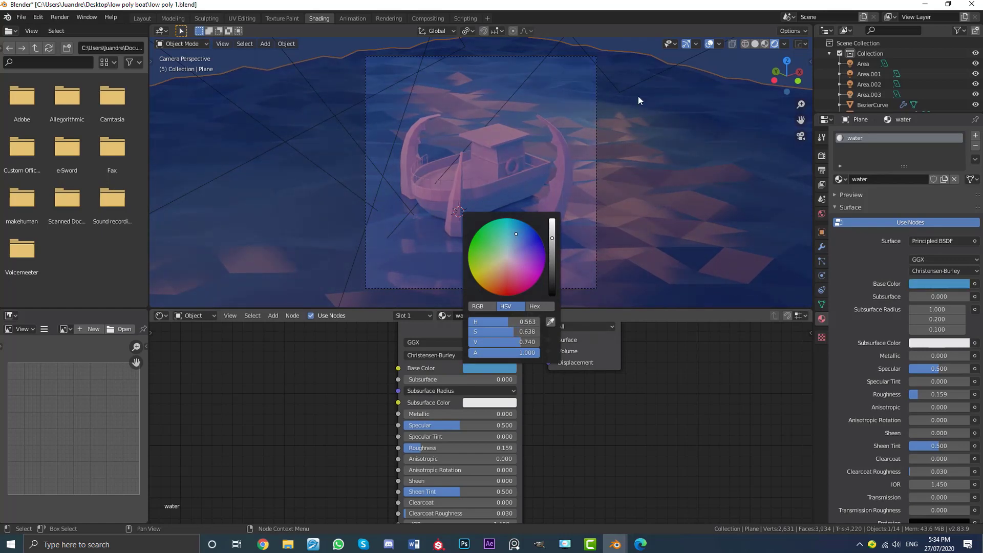
scroll(614, 105, "up", 3)
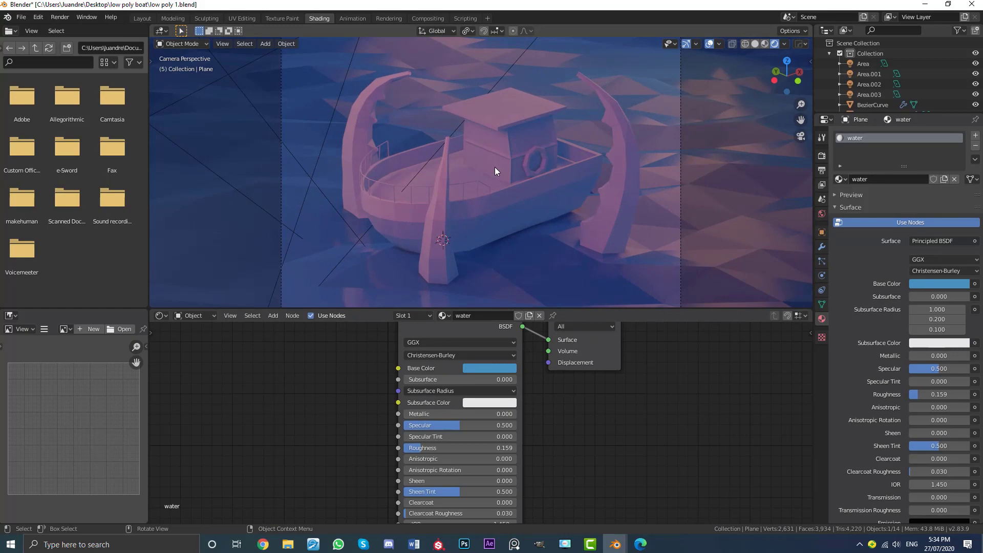
scroll(507, 166, "down", 2)
left_click(493, 368)
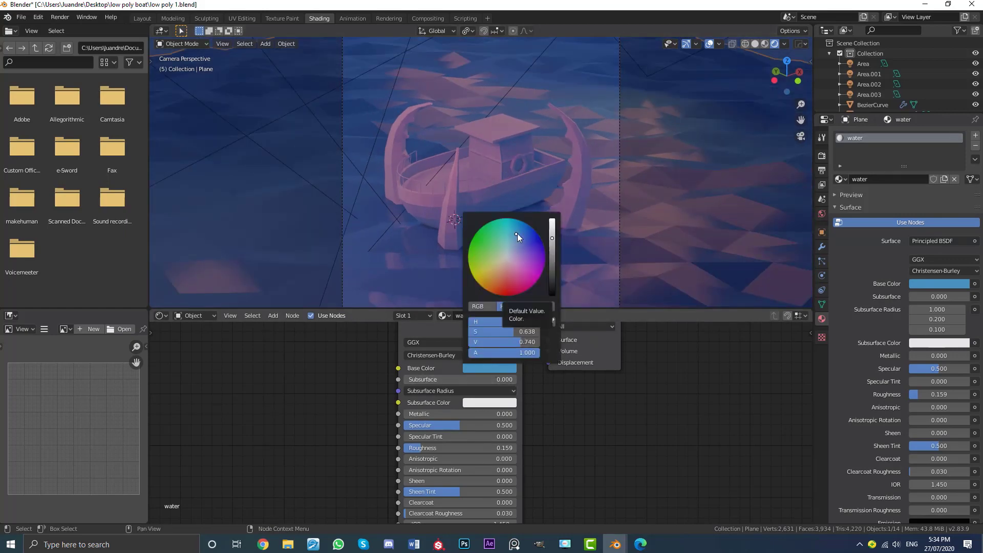
scroll(503, 161, "down", 2)
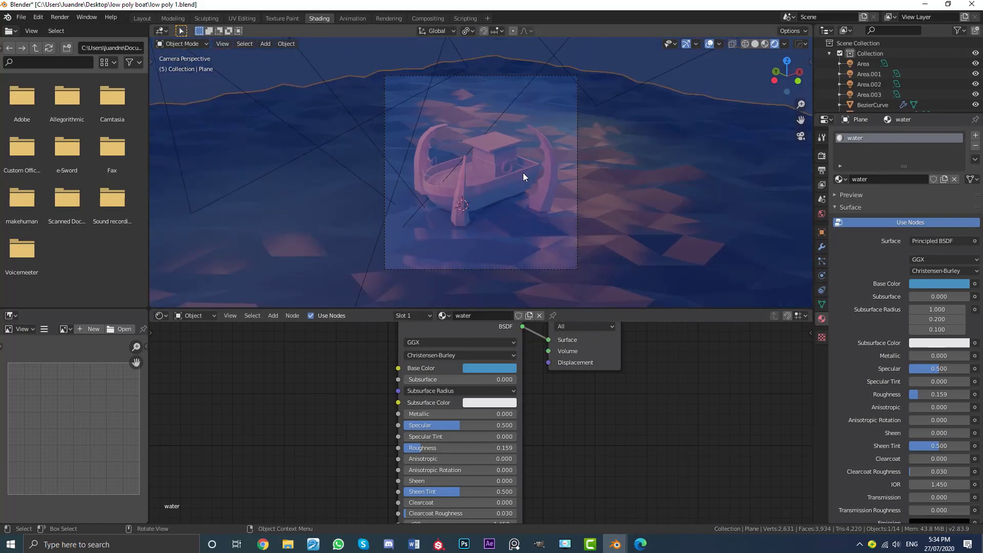
scroll(524, 173, "up", 1)
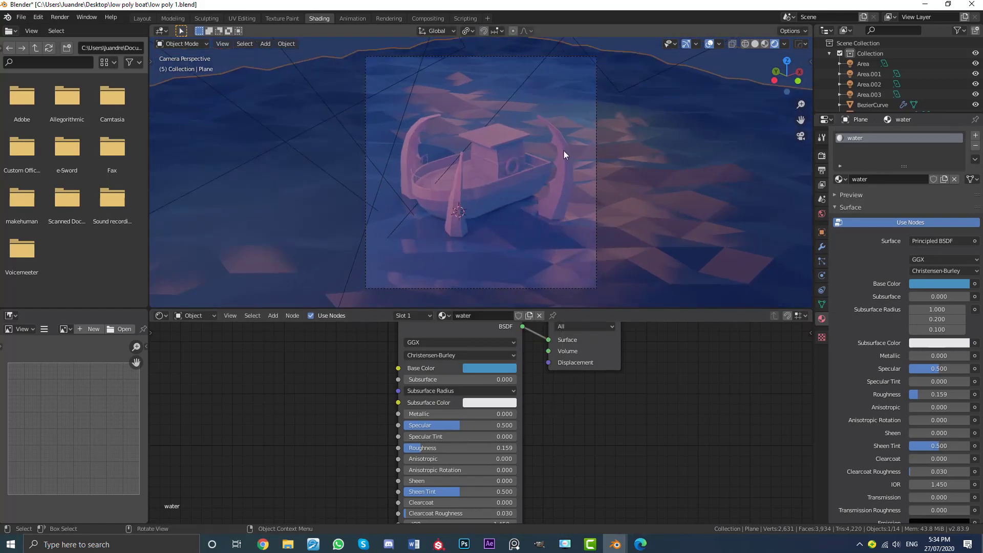
- Select a tentacle and set its tenticle material's base color to green with hue 0.355, saturation 0.652 and value 0.906
left_click(564, 150)
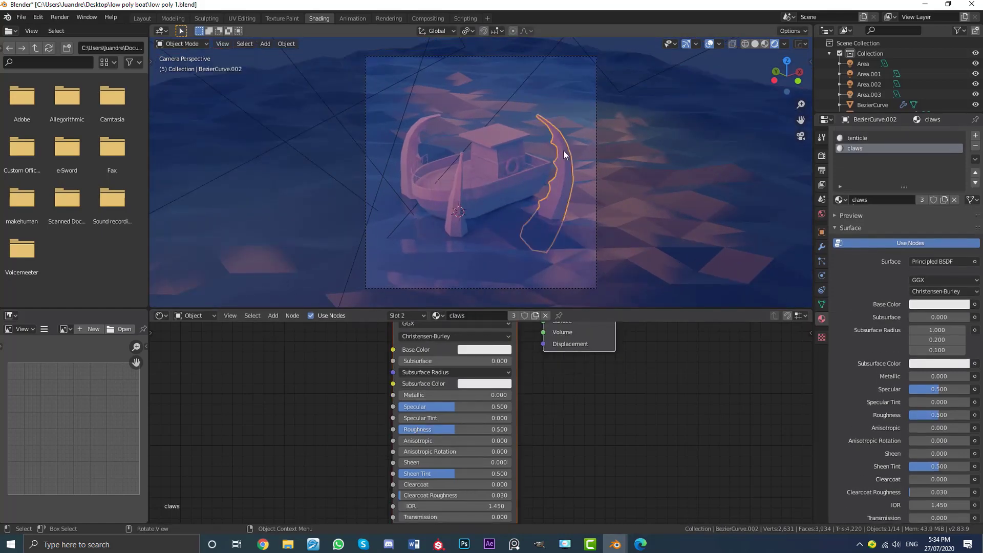
left_click(863, 137)
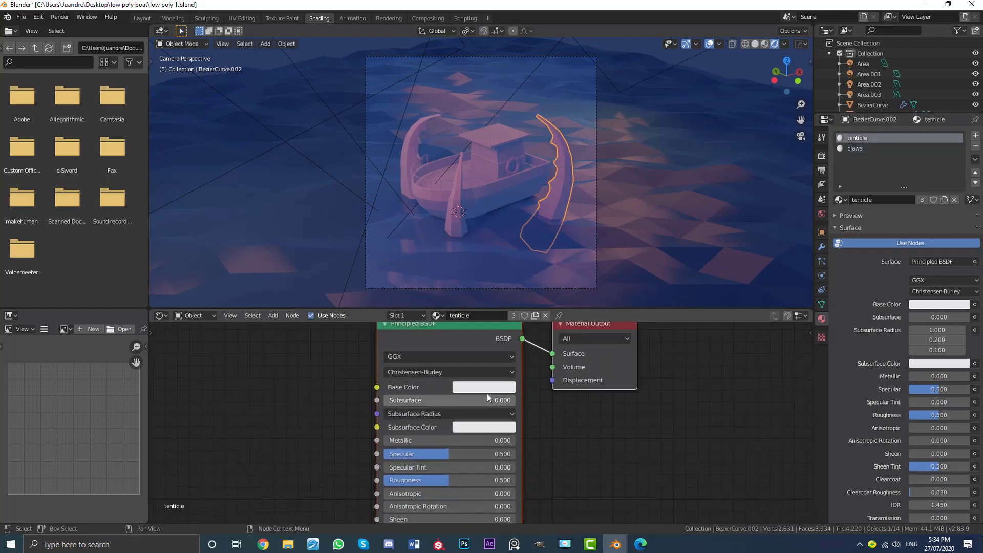
left_click(487, 389)
left_click(480, 244)
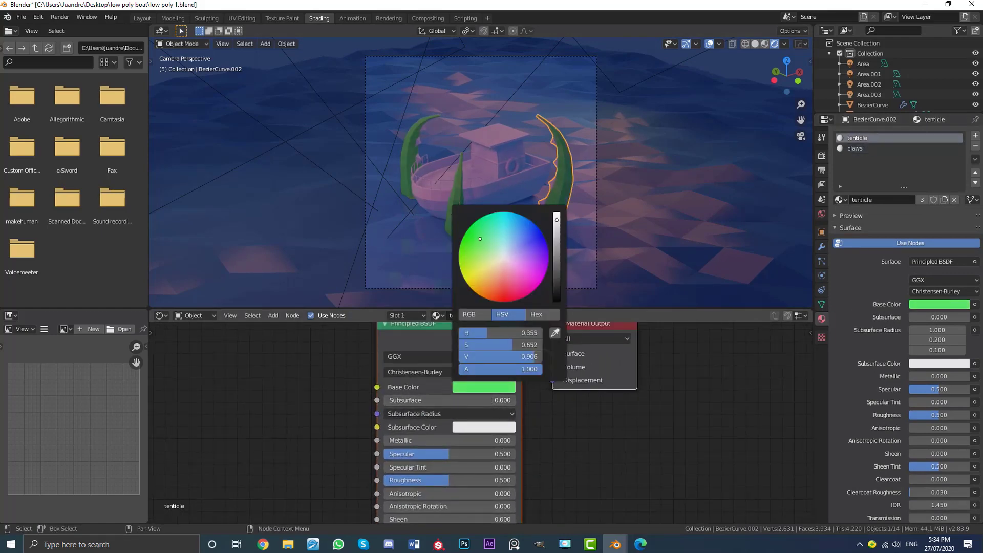
left_click_drag(481, 242, 481, 240)
- Set the tenticle material's roughness to 0.236
scroll(568, 149, "up", 4)
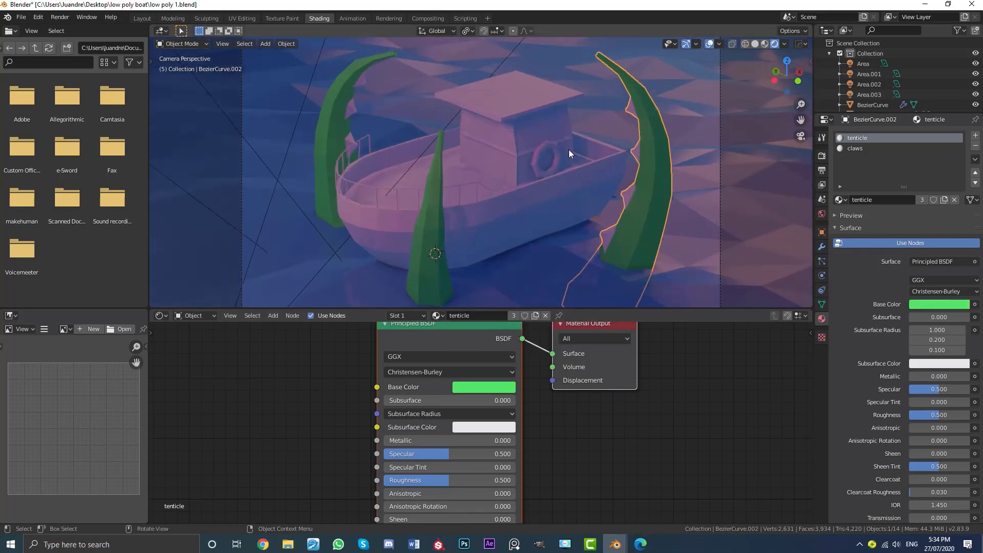
left_click_drag(445, 481, 413, 480)
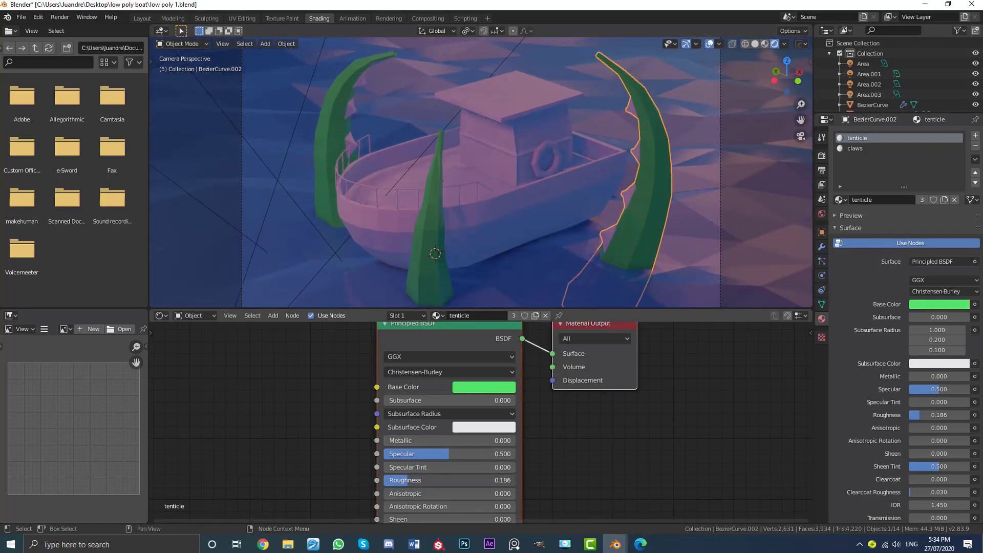
scroll(617, 177, "down", 3)
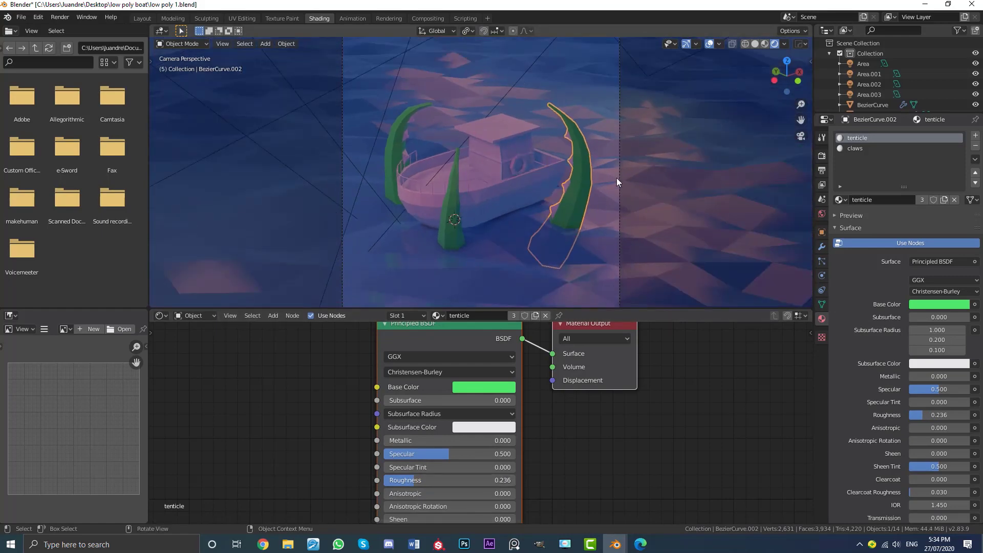
- Set the claws material's base color to cream with hue 0.098, saturation 0.148 and value 0.906, and deselect the tentacle
left_click(865, 149)
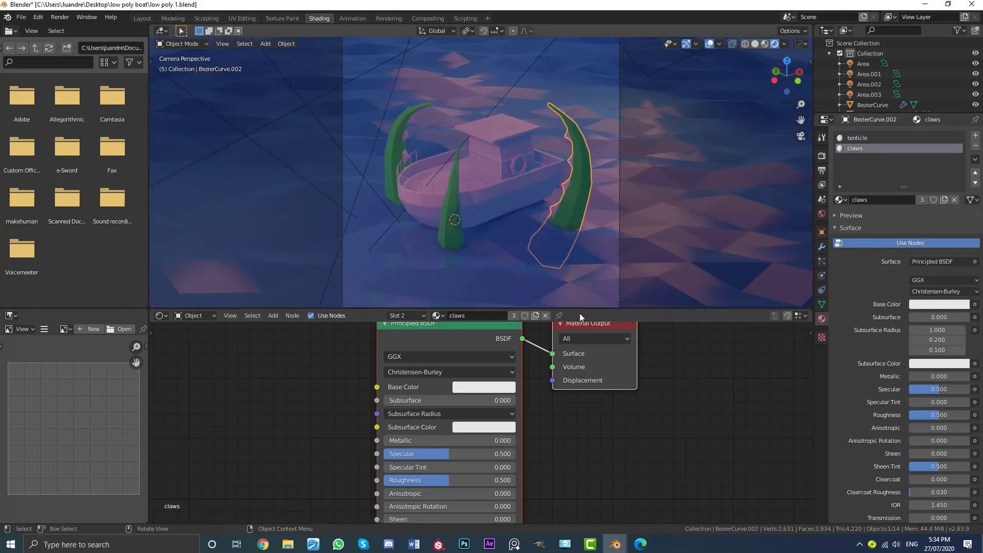
scroll(515, 436, "up", 2)
left_click(515, 438)
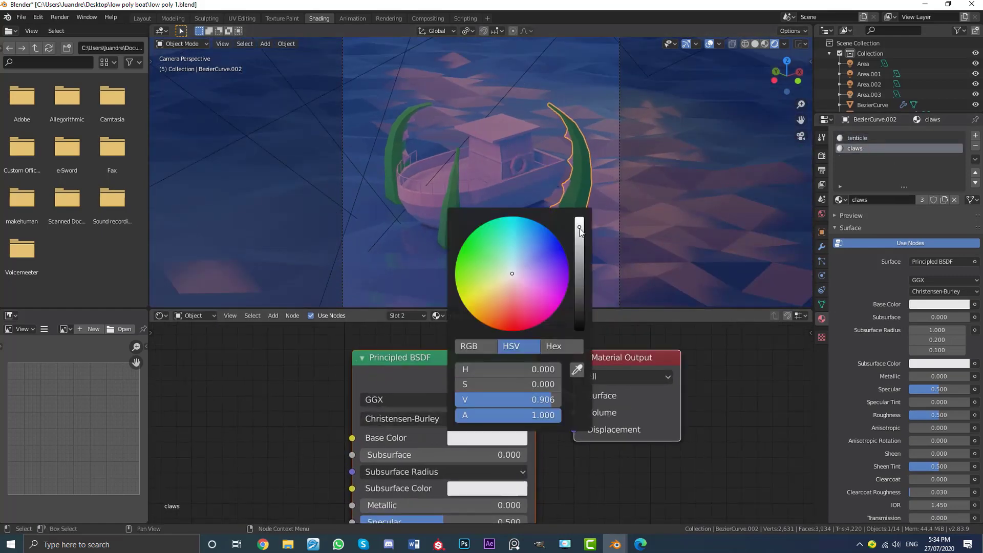
left_click_drag(512, 274, 507, 281)
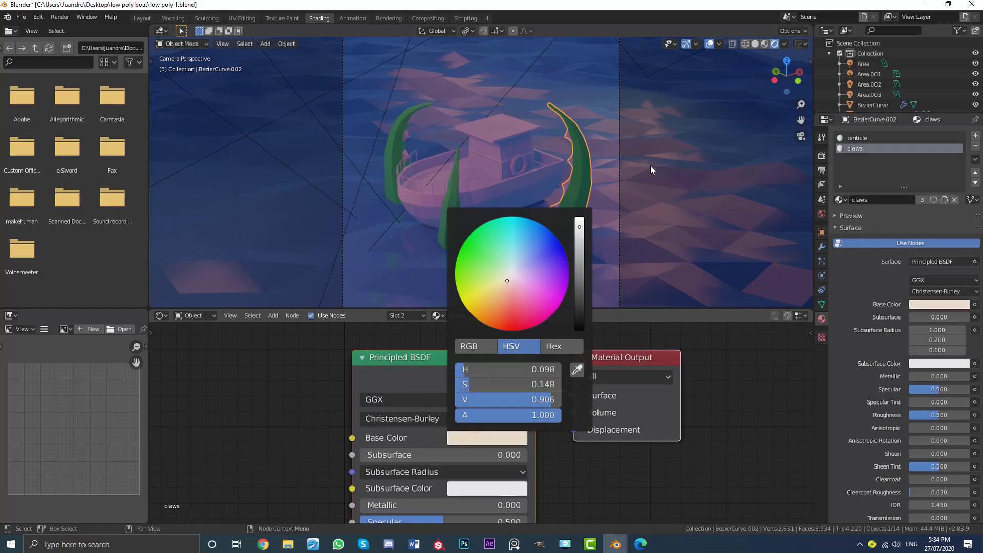
key("alt+a")
scroll(557, 205, "up", 3)
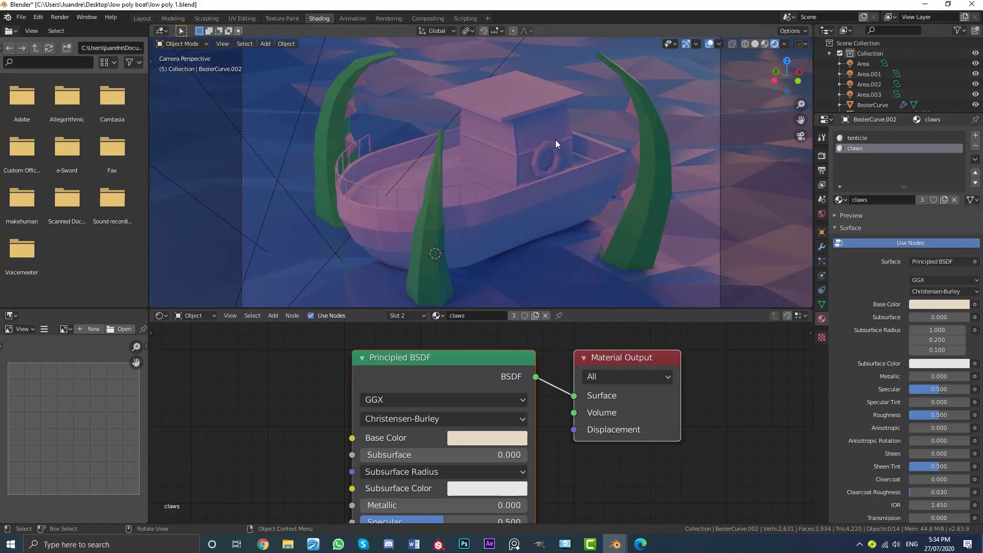
scroll(543, 169, "down", 2)
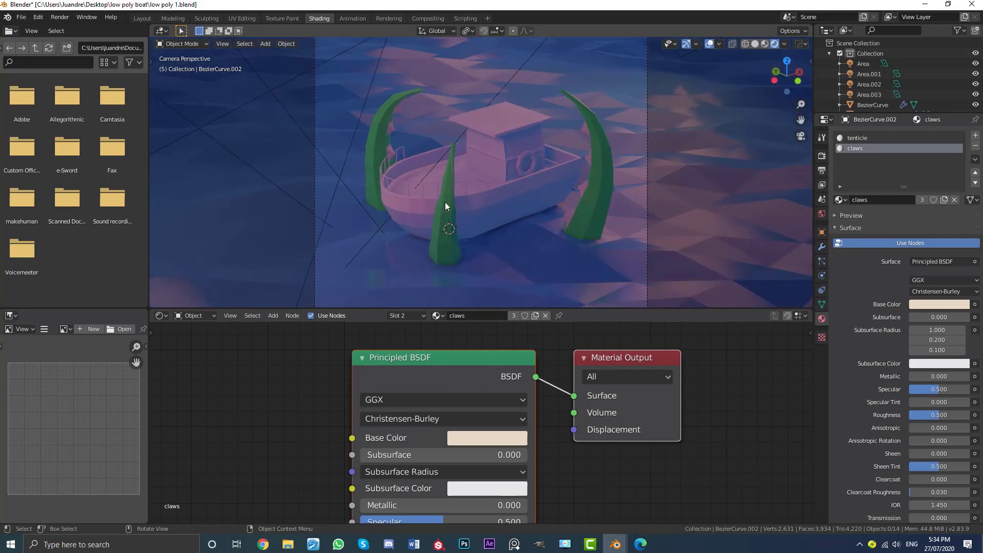
scroll(466, 173, "up", 1)
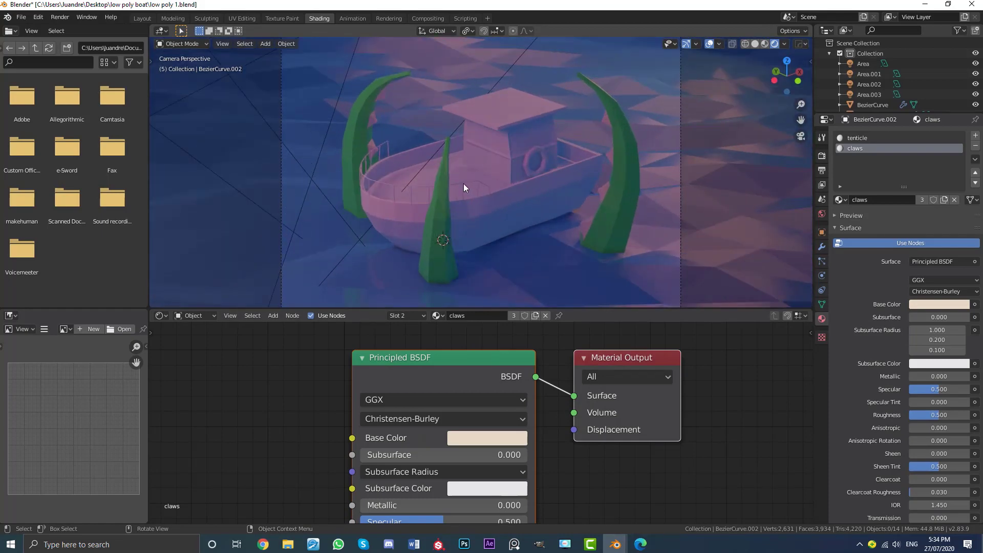
- Select the boat's front railing and darken its railing material's base color to near black
left_click(464, 185)
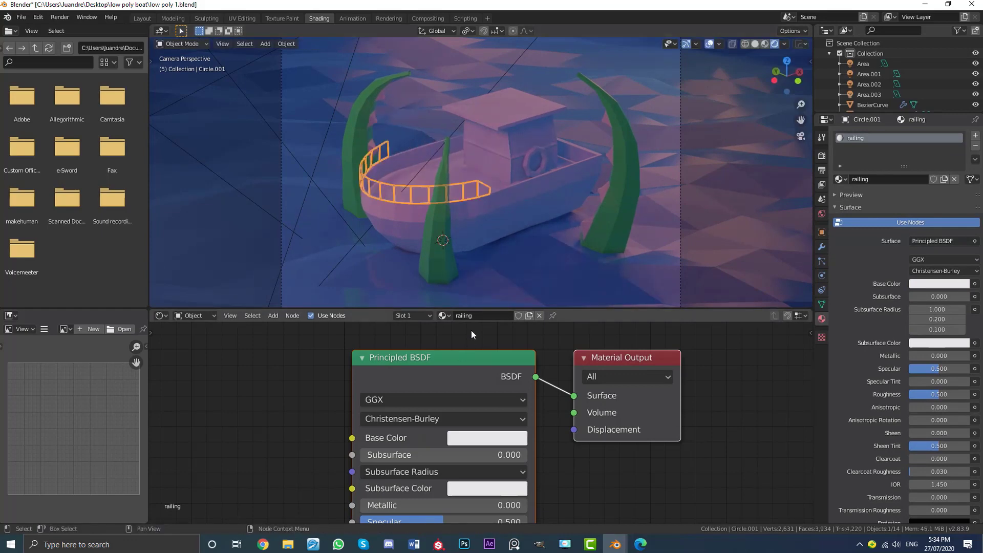
left_click(493, 437)
mouse_move(577, 302)
left_mouse_down()
mouse_move(580, 330)
mouse_move(580, 318)
left_mouse_up()
key("alt+a")
scroll(456, 195, "up", 2)
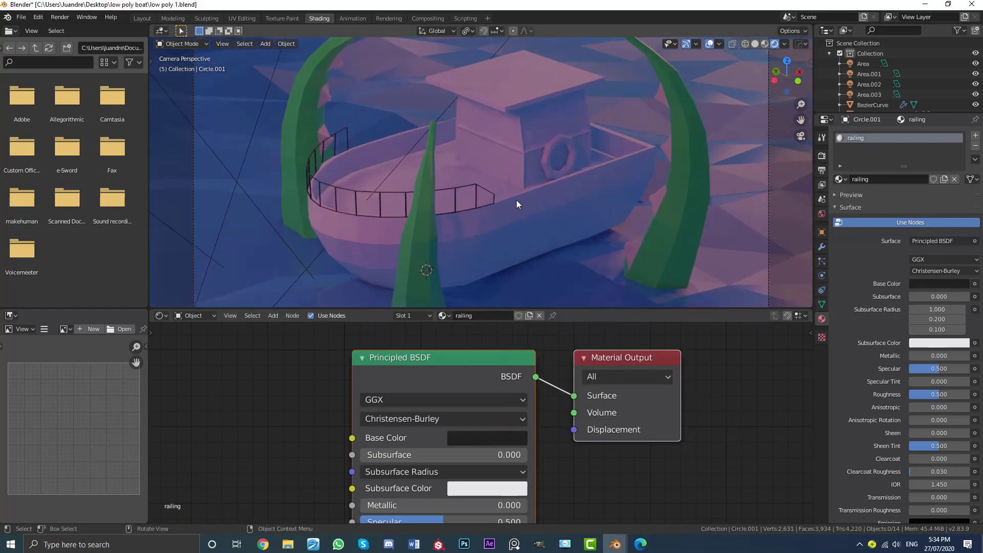
- Select the life ring on the cabin wall and set its ring2 material's base color to red
left_click(567, 138)
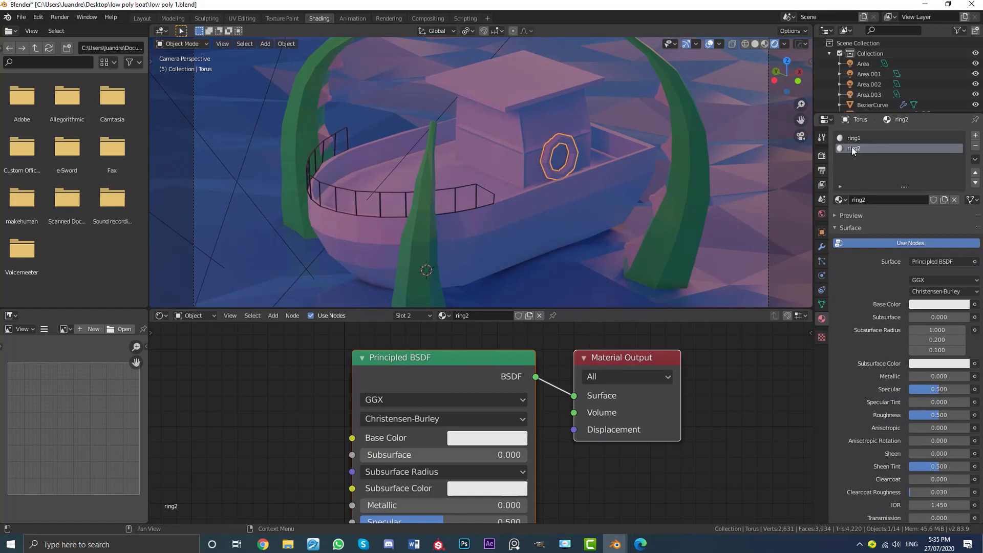
left_click(488, 438)
left_click(510, 318)
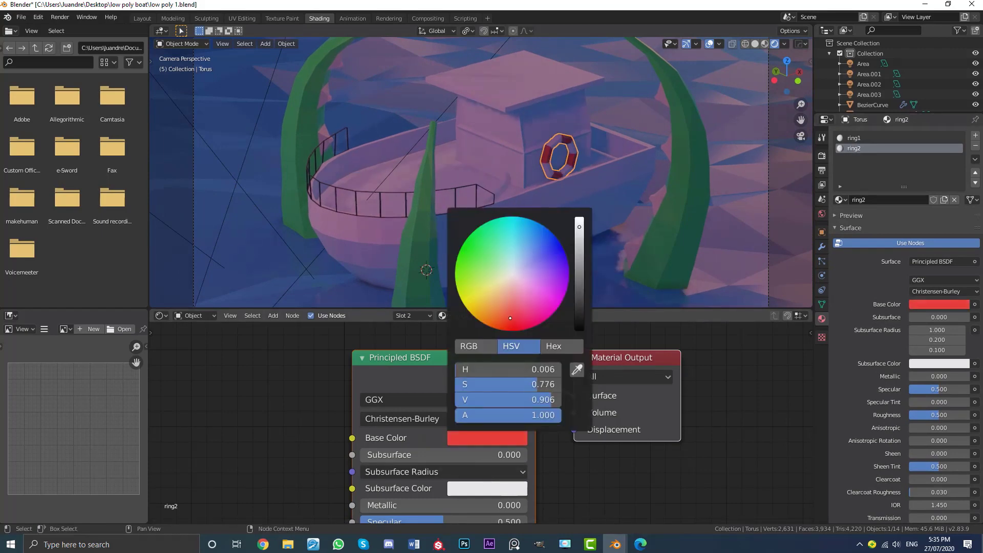
left_click_drag(510, 318, 512, 319)
scroll(600, 176, "up", 1)
key("alt+a")
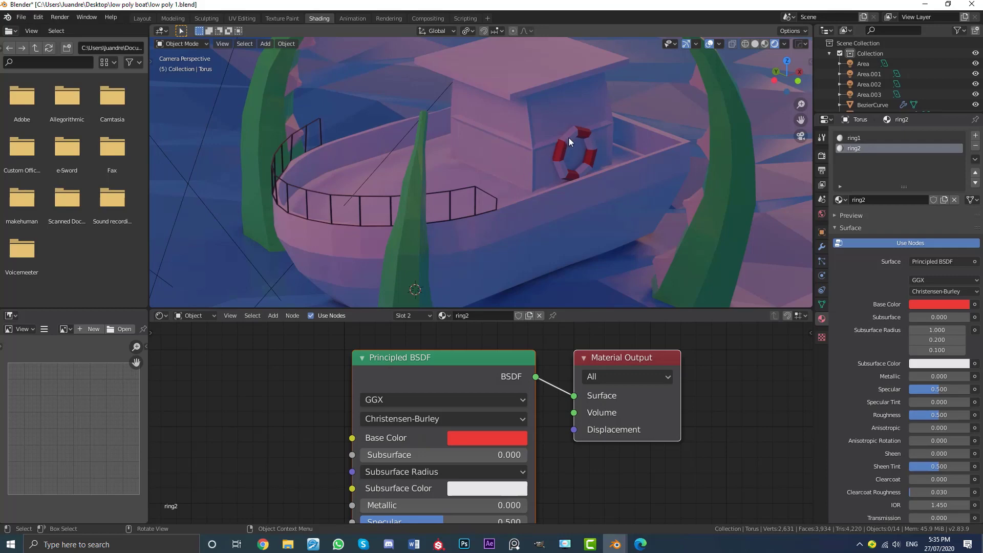
- Move the life ring about 0.03 m in the negative global Y direction, out from the cabin wall
left_click(570, 137)
middle_click_drag(568, 149, 484, 189, "shift")
scroll(485, 187, "up", 4)
key("g")
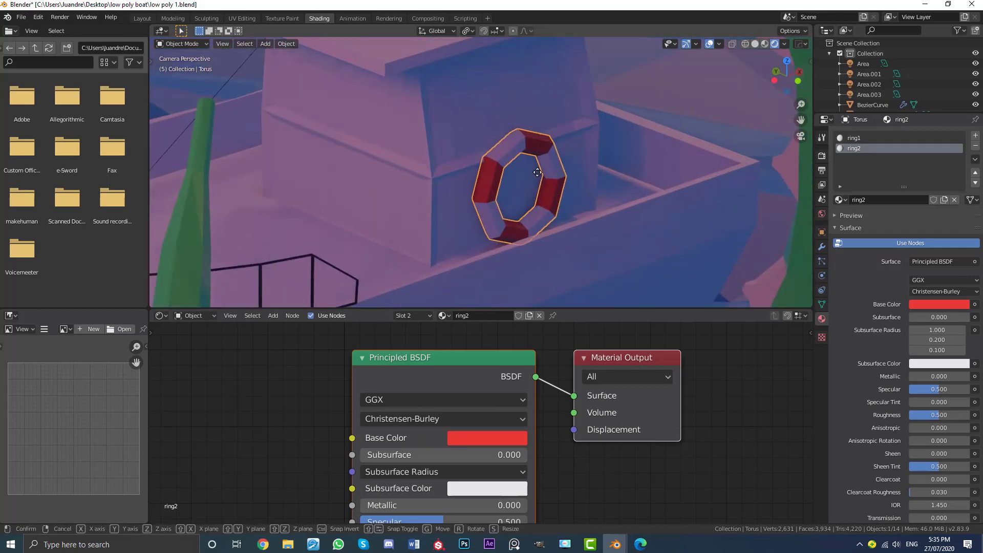
key("y")
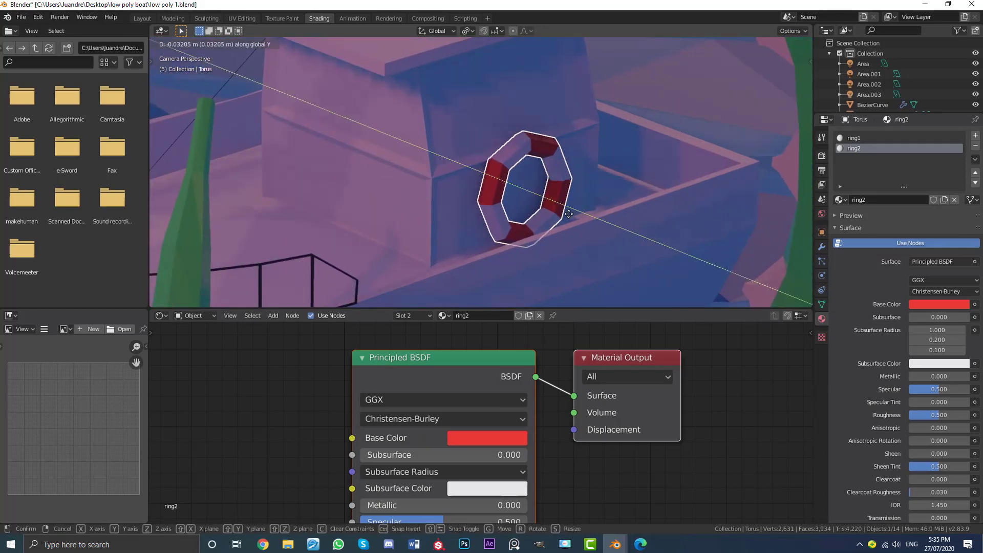
left_click(570, 215)
key("alt+a")
scroll(514, 189, "down", 6)
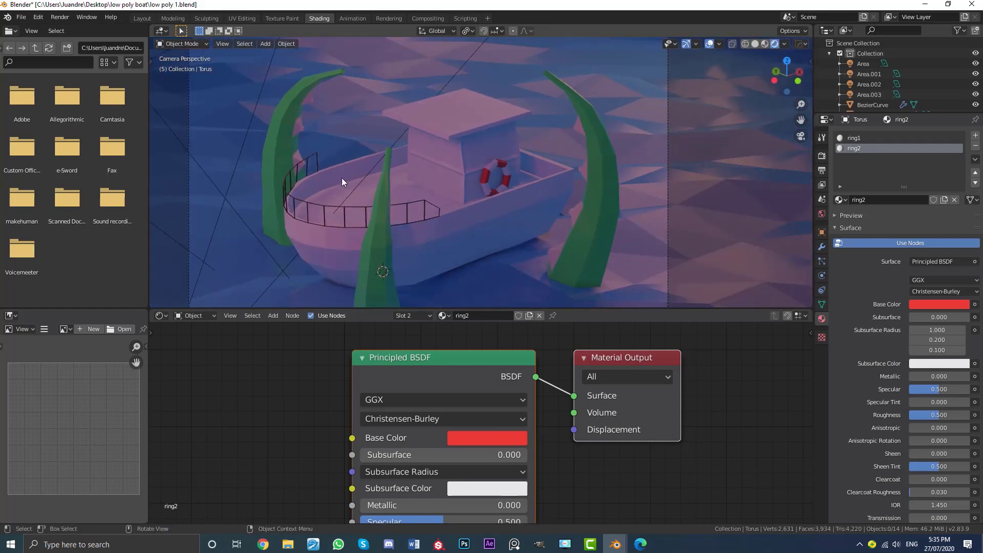
- In Edit Mode, select all top faces of the cabin roof and lower them about 0.03 m along global Z
left_click(470, 117)
middle_click_drag(482, 107, 466, 157)
scroll(489, 165, "up", 4)
key("Tab")
scroll(466, 157, "up", 2)
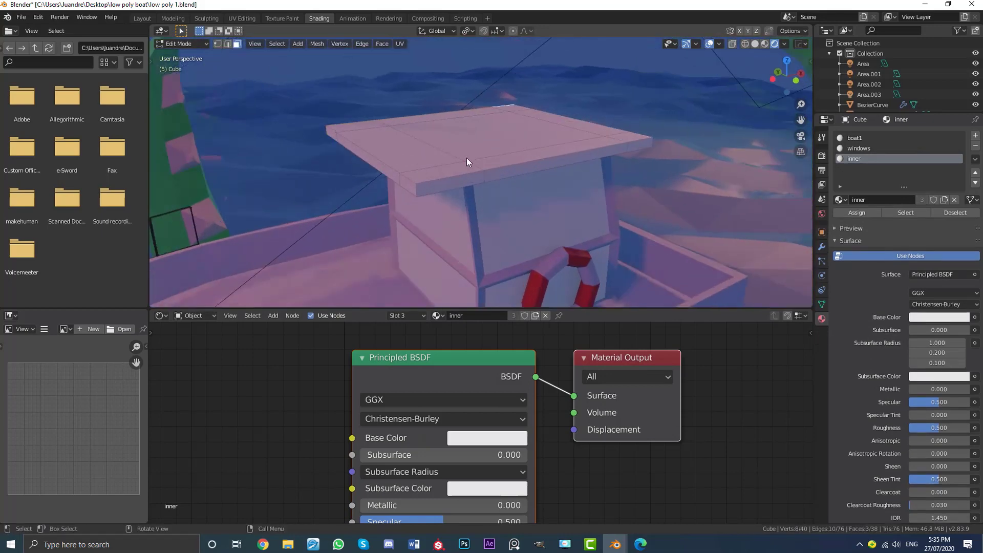
left_click(413, 156)
left_click(426, 174, "shift")
left_click(507, 155, "shift")
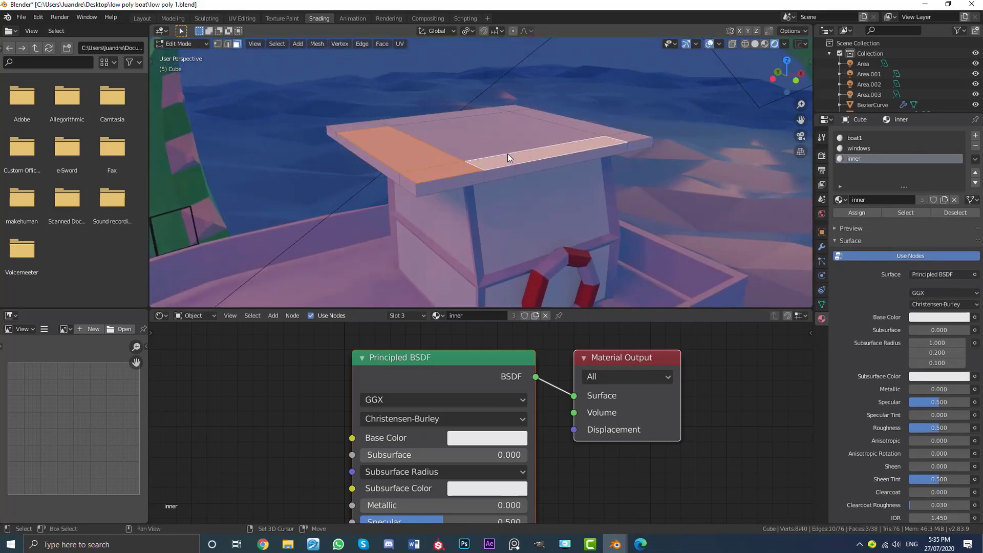
left_click(626, 138, "shift")
left_click(605, 128, "shift")
left_click(535, 122, "shift")
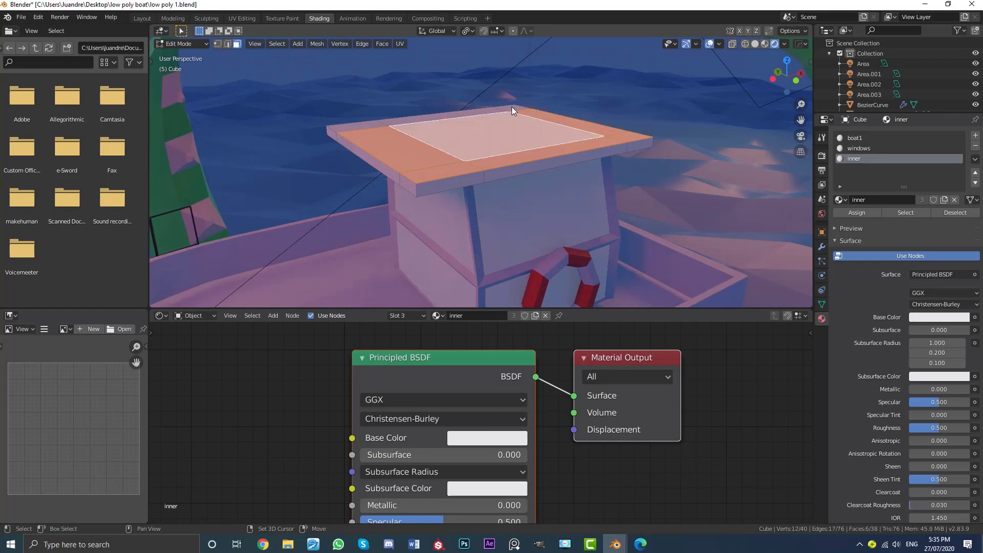
left_click(511, 108, "shift")
left_click(478, 112, "shift")
left_click(351, 127, "shift")
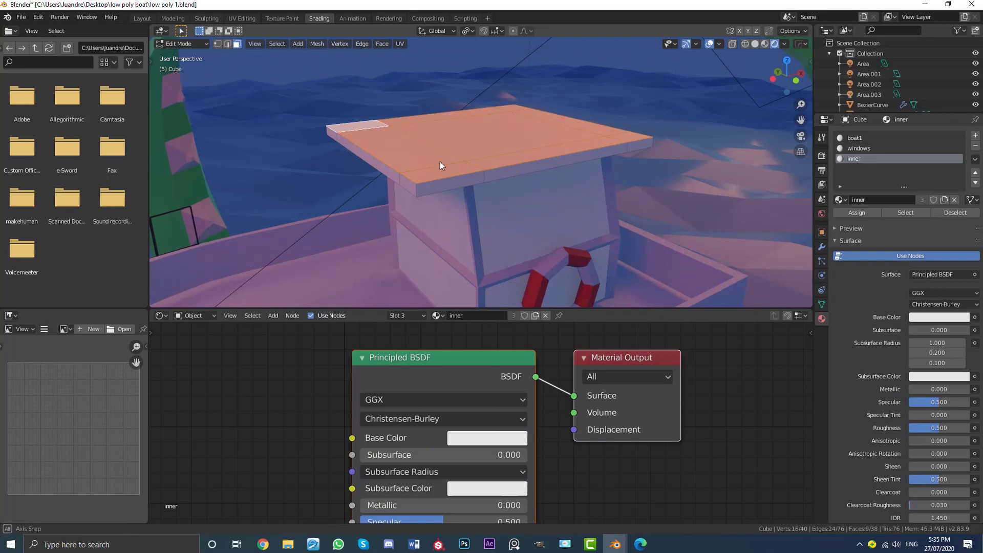
middle_click_drag(440, 162, 457, 160)
key("g")
key("z")
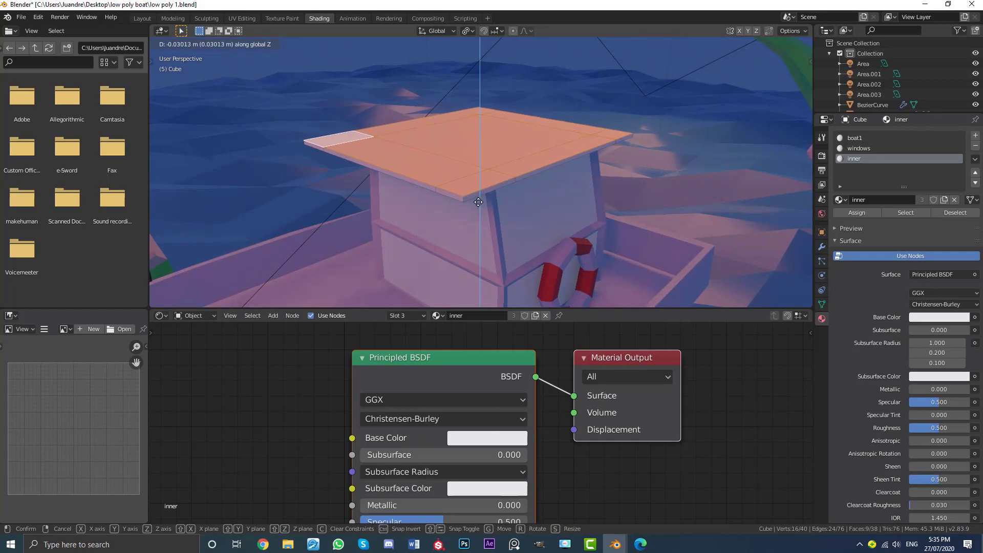
left_click(421, 197)
- In Edit Mode, select the middle rim face on one side of the cabin roof and move it outward
left_click(405, 181)
middle_click_drag(427, 177, 403, 186)
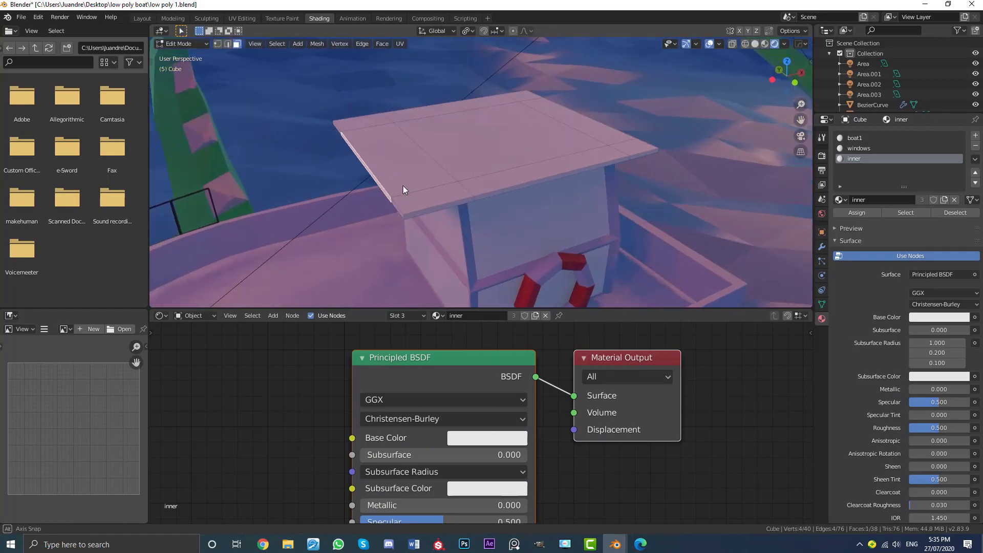
key("g")
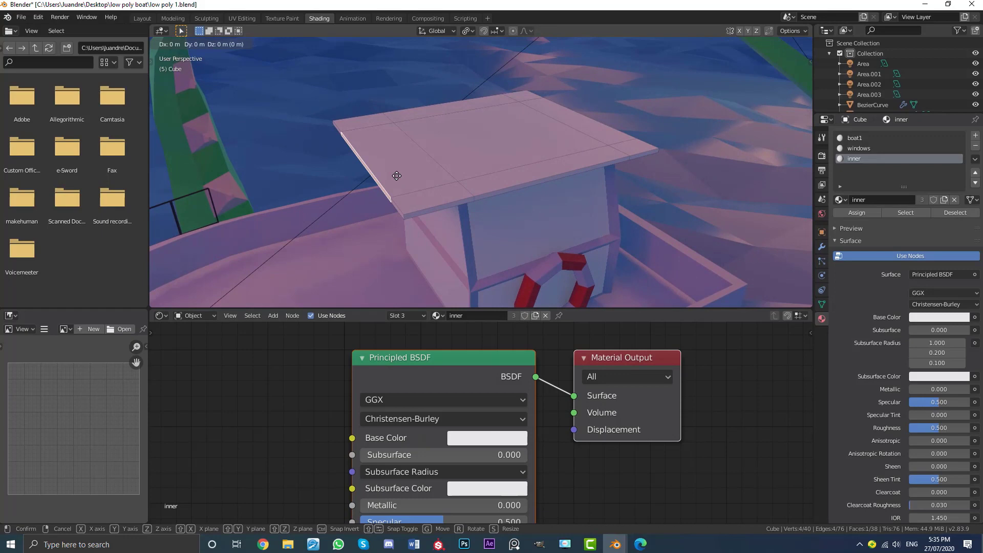
left_click(397, 176)
mouse_move(397, 176)
middle_mouse_down()
mouse_move(431, 175)
mouse_move(403, 176)
middle_mouse_up()
- Move another middle rim face of the cabin roof outward along global X, return to Object Mode in camera view and deselect everything
scroll(570, 216, "up", 2)
left_click(570, 220)
middle_click_drag(571, 219, 563, 183)
key("g")
key("x")
left_click(608, 230)
scroll(608, 230, "down", 5)
key("Tab")
scroll(562, 182, "down", 3)
key("KP_0")
key("alt+a")
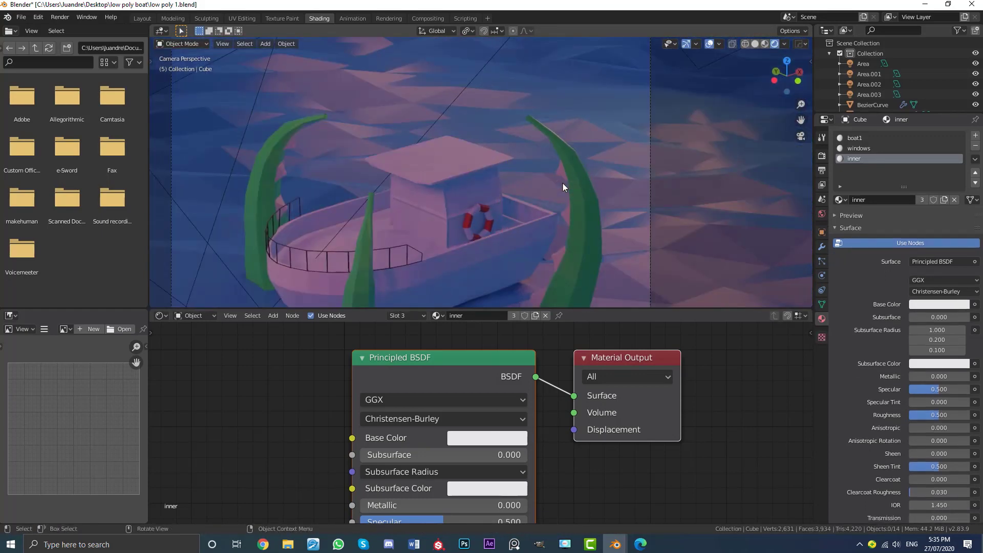
- Set the cabin's windows material to Alpha Hashed for both Blend Mode and Shadow Mode, with Screen Space Refraction enabled
scroll(562, 183, "up", 4)
middle_click_drag(451, 205, 548, 152, "shift")
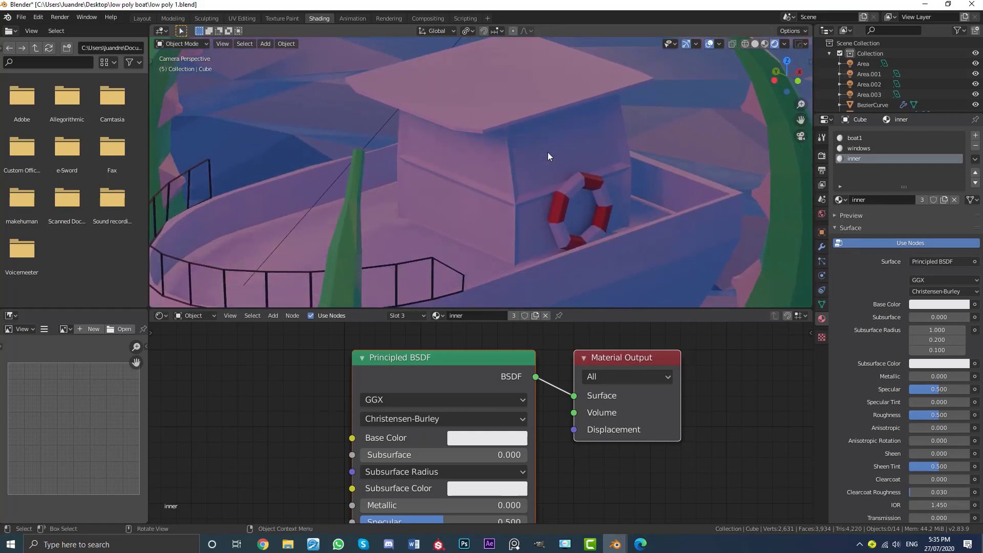
scroll(532, 152, "down", 2)
middle_click_drag(517, 172, 518, 143, "shift")
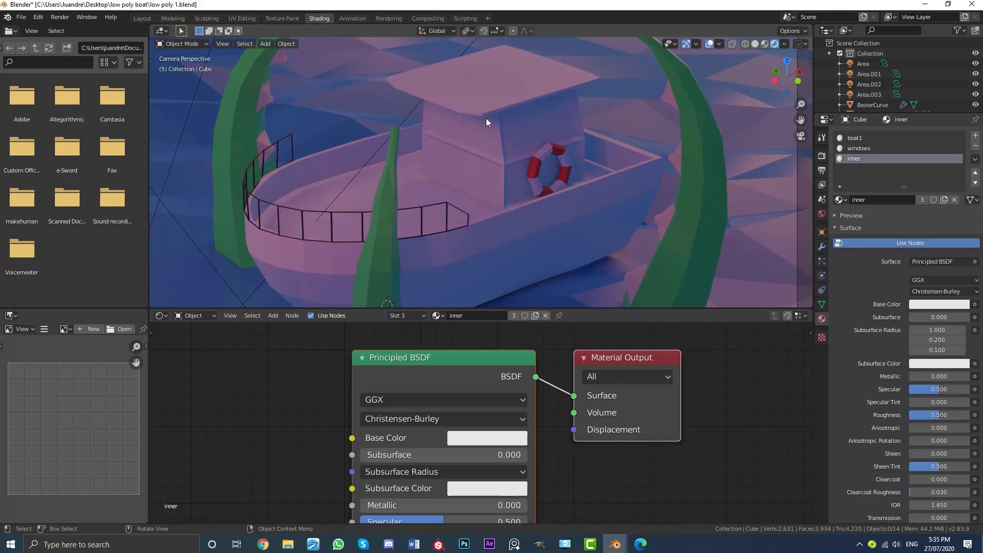
left_click(486, 86)
key("g")
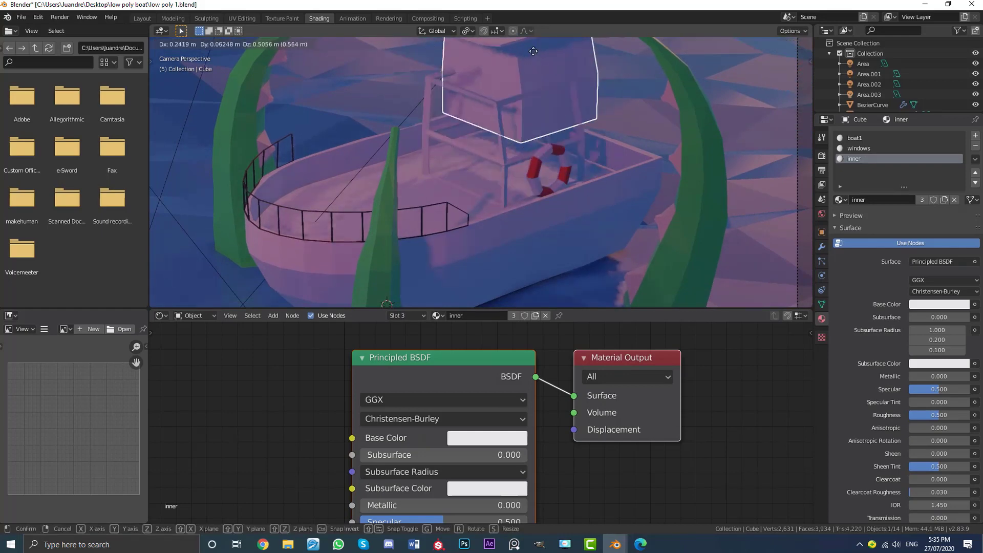
right_click(513, 30)
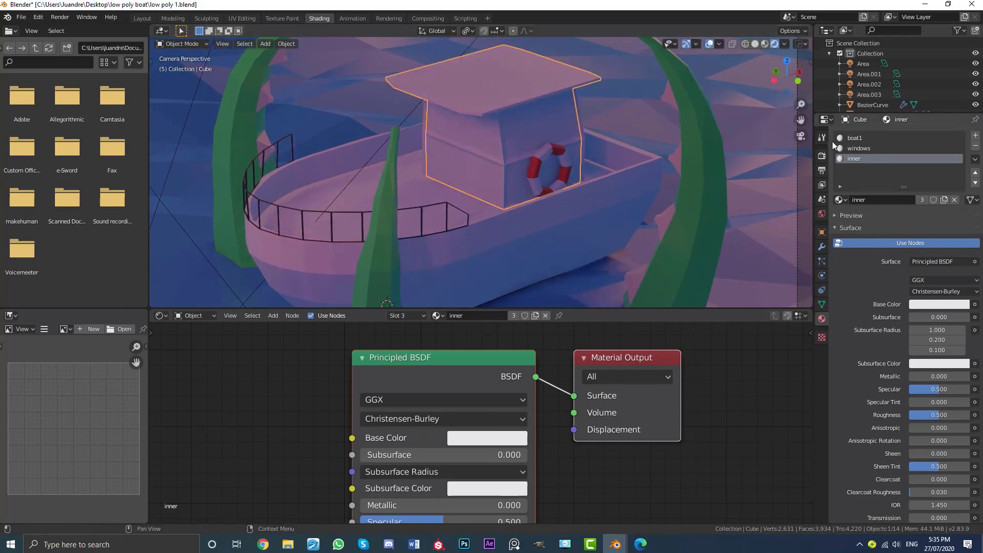
left_click(862, 148)
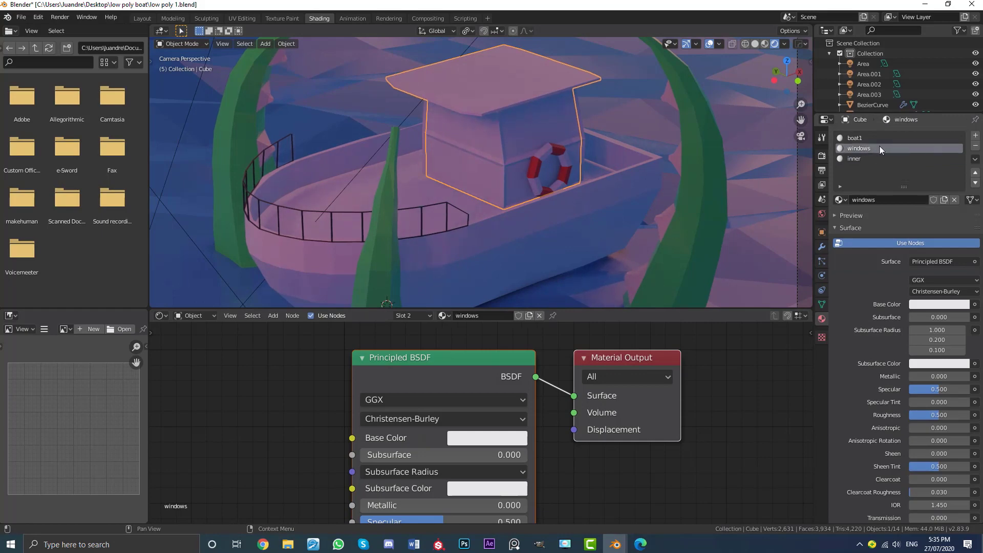
scroll(485, 435, "down", 1)
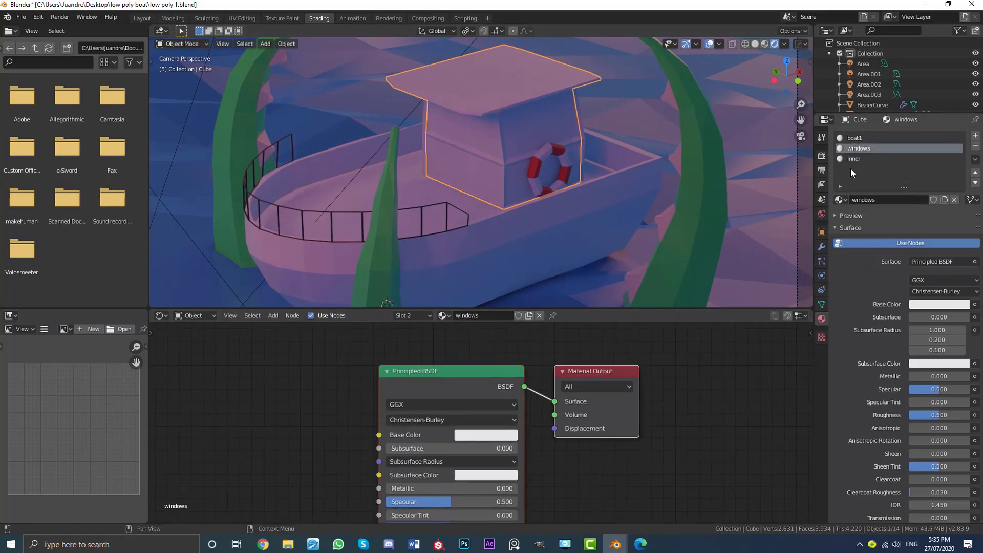
left_click(844, 229)
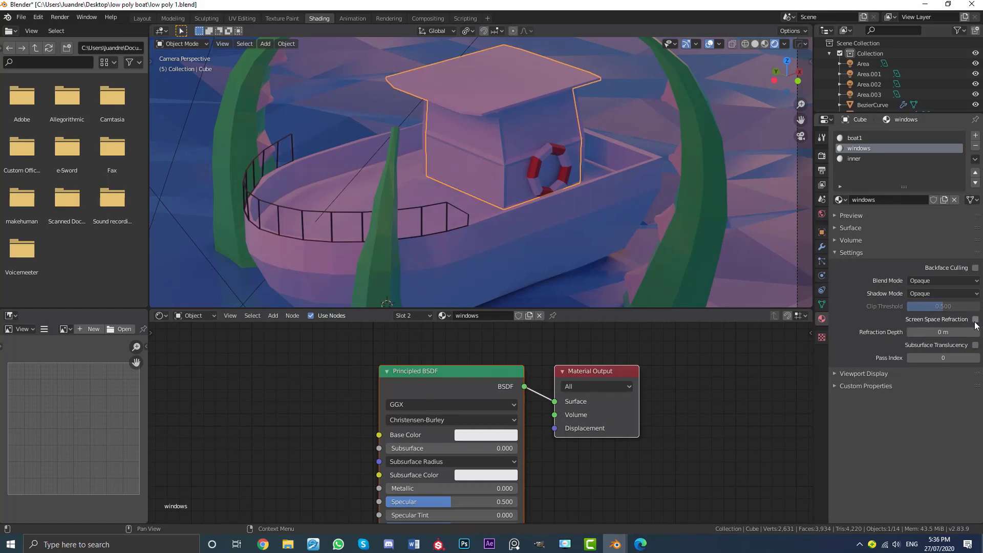
left_click(929, 282)
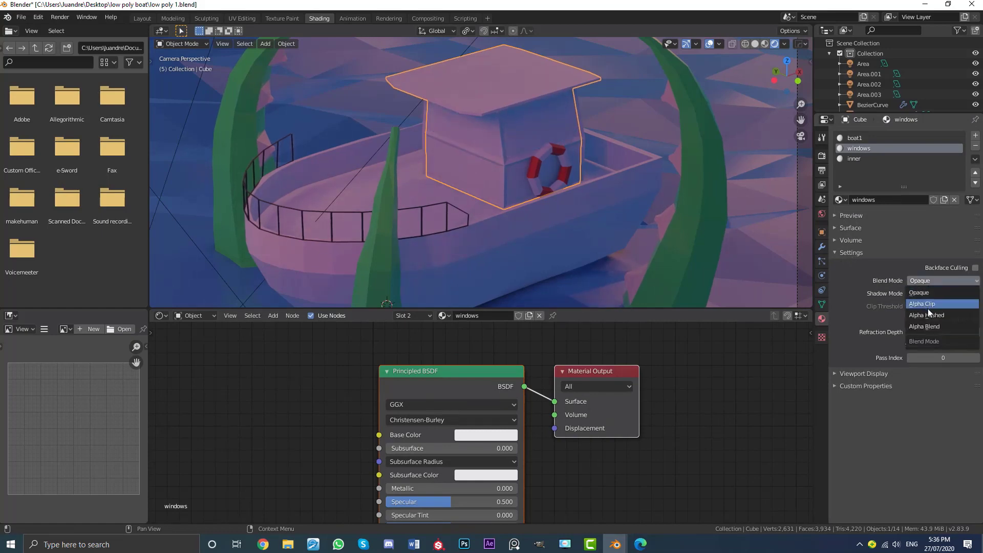
left_click(931, 314)
left_click(930, 293)
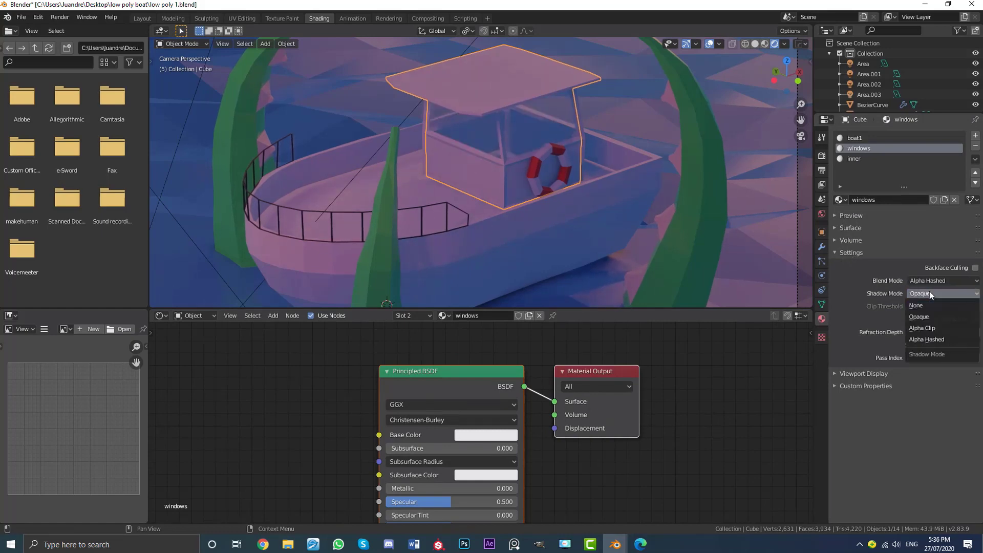
left_click(938, 340)
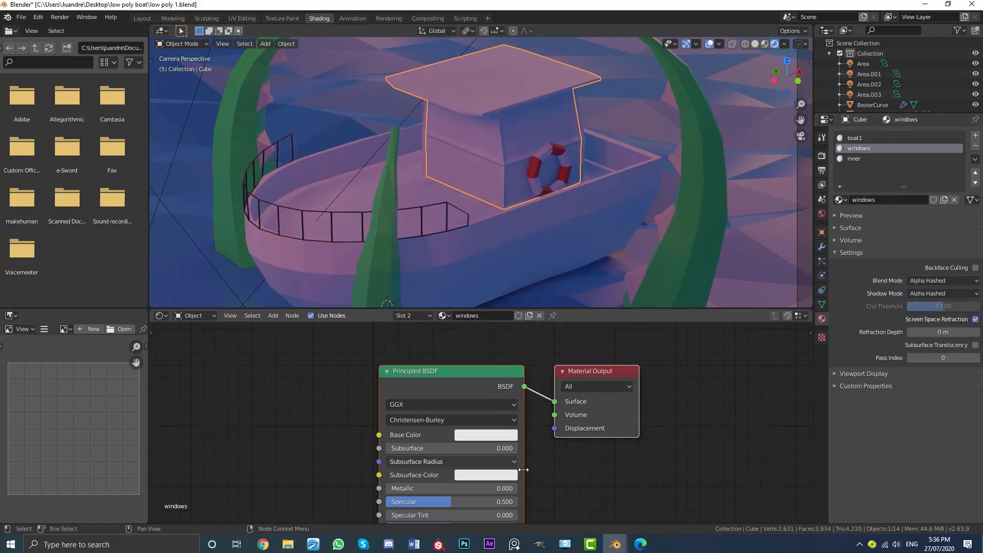
- Set the windows material's Roughness to 0.200 and Transmission to 1.000 for see-through glass
middle_click_drag(491, 502, 491, 343)
scroll(491, 404, "down", 2)
scroll(474, 361, "up", 4)
middle_click_drag(457, 374, 466, 408)
left_click_drag(461, 359, 438, 360)
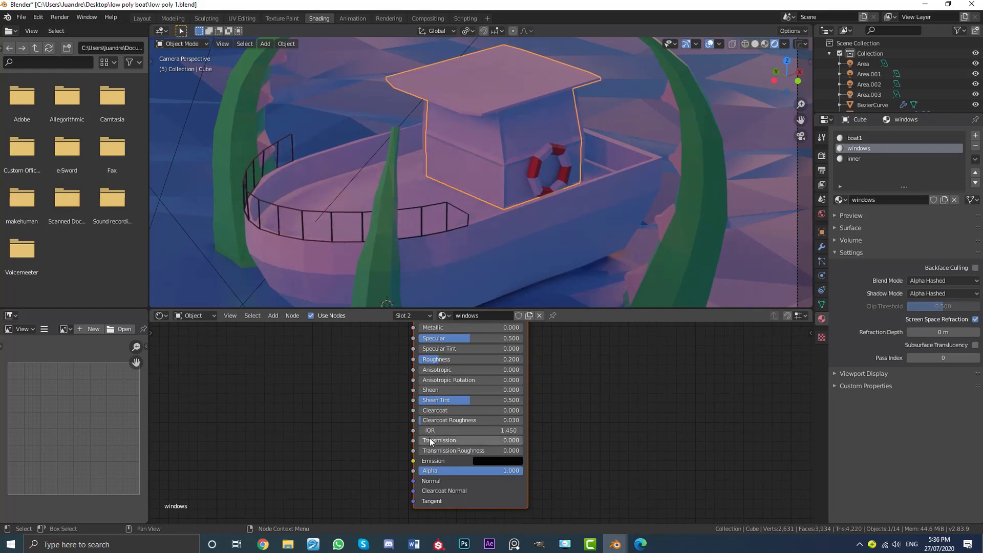
left_click_drag(463, 440, 566, 440)
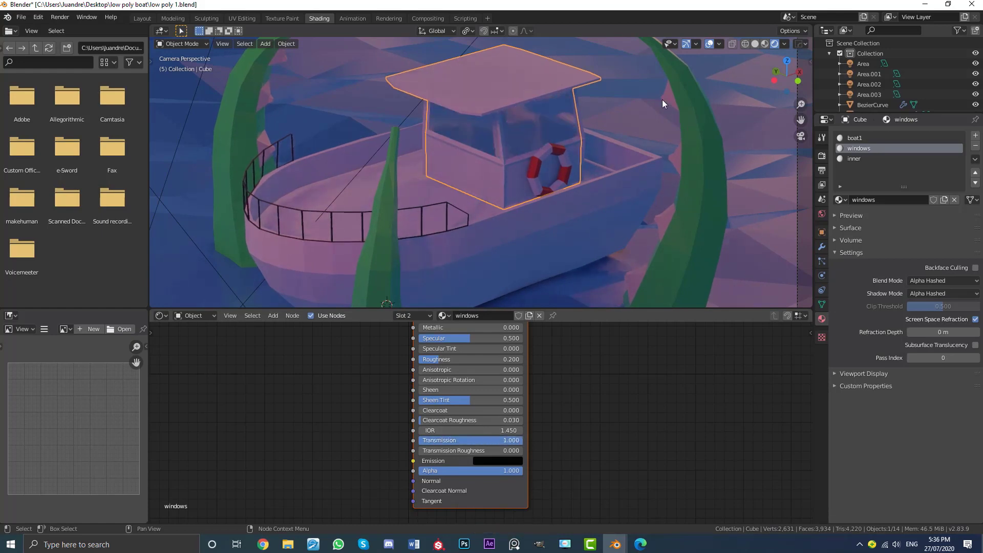
scroll(534, 129, "up", 2)
scroll(533, 130, "up", 2)
middle_click_drag(533, 130, 489, 162, "shift")
scroll(471, 167, "down", 4)
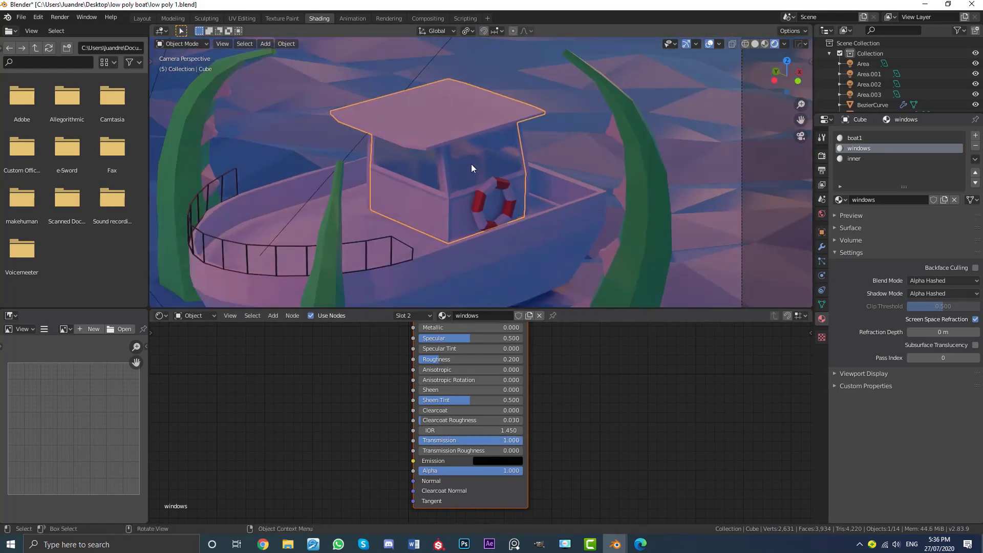
scroll(472, 165, "down", 2)
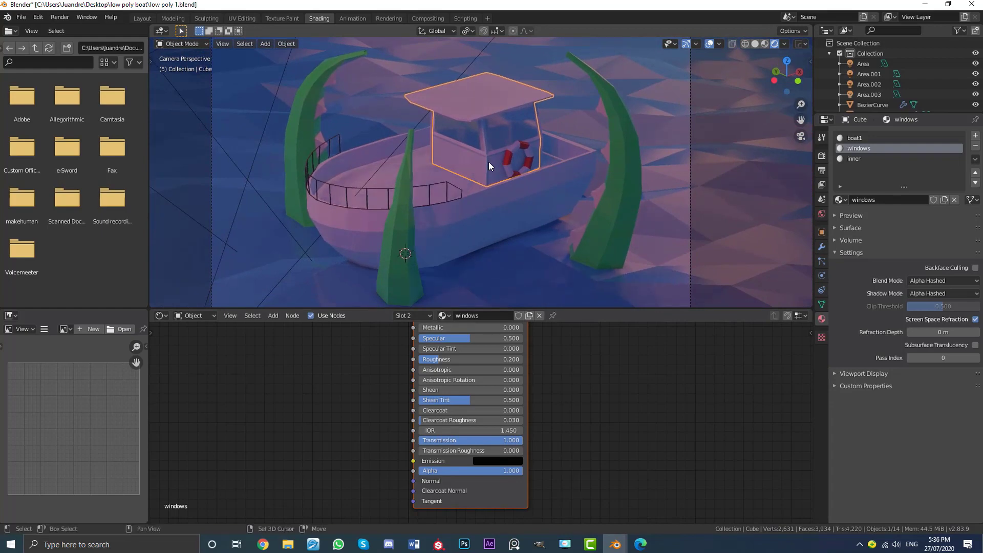
- Give the cabin's inner material a light peach base color with hue 0.063 and saturation 0.176, then deselect the cabin
left_click(856, 159)
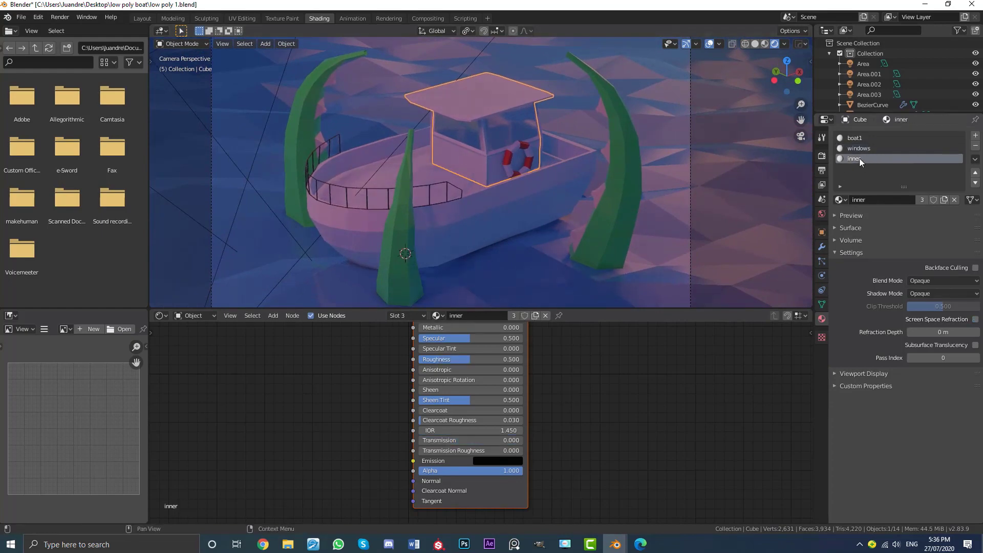
middle_click_drag(579, 333, 588, 390)
scroll(555, 381, "up", 2)
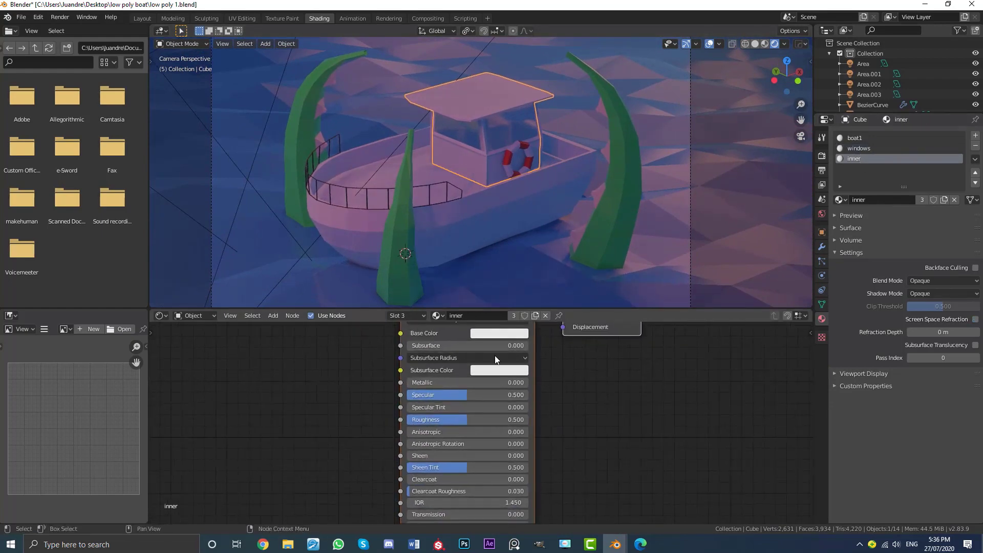
middle_click_drag(511, 342, 493, 418)
scroll(492, 420, "up", 1)
left_click(473, 408)
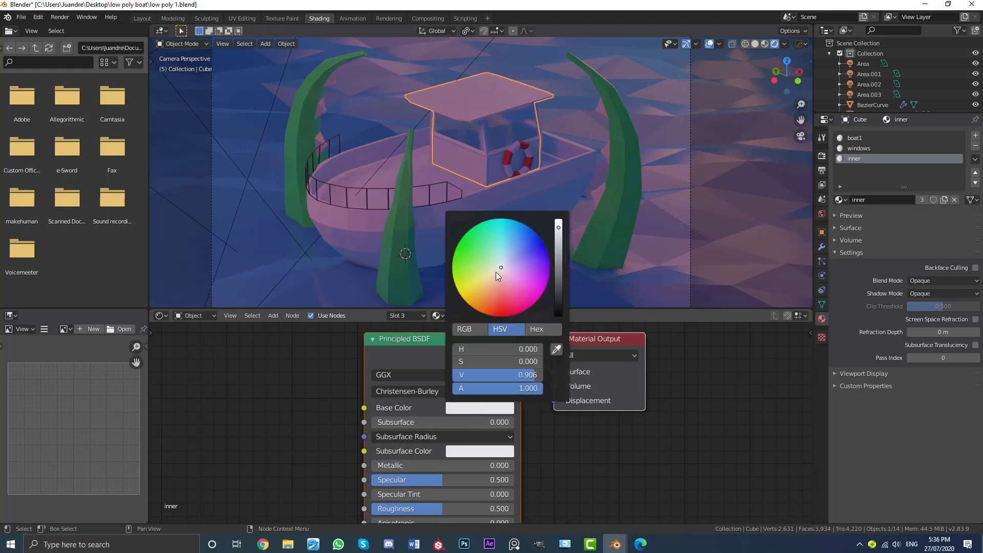
left_click_drag(496, 272, 498, 275)
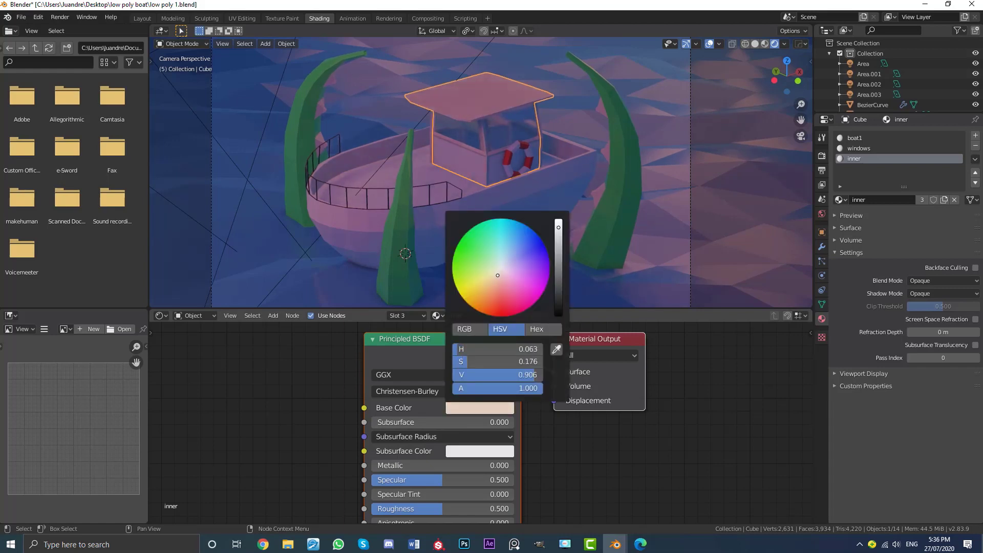
left_click(443, 175)
scroll(469, 200, "down", 1)
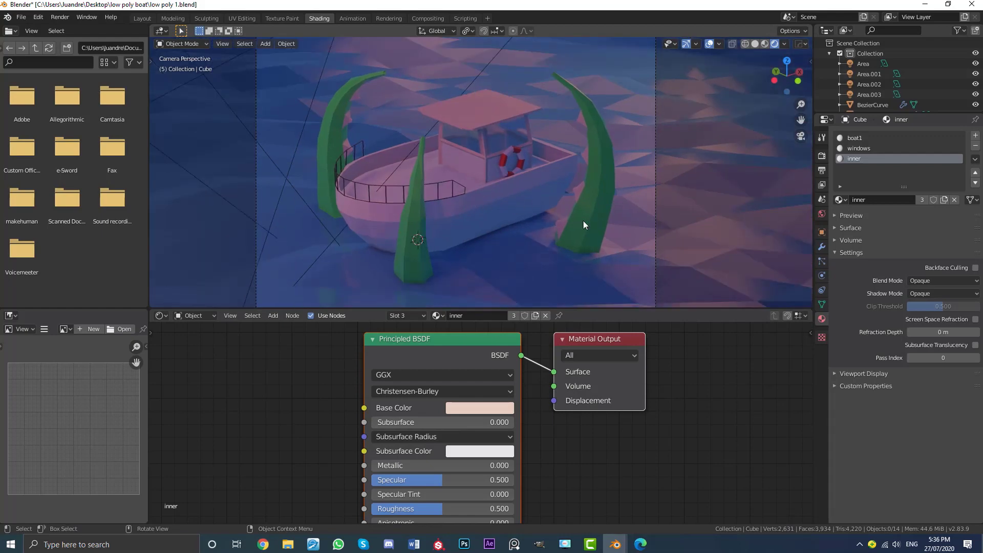
- Select the boat's hull and make its boat1 material active
left_click(511, 192)
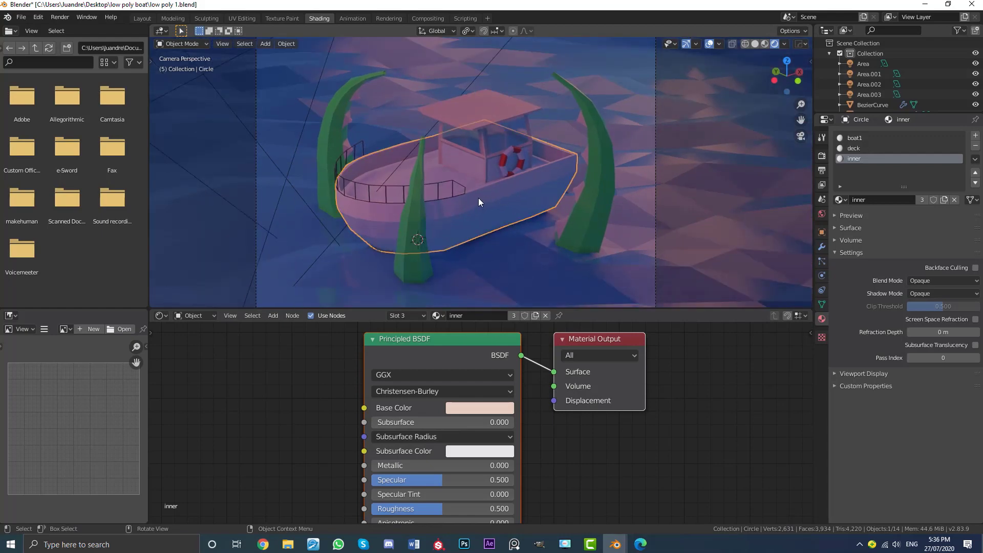
left_click(858, 141)
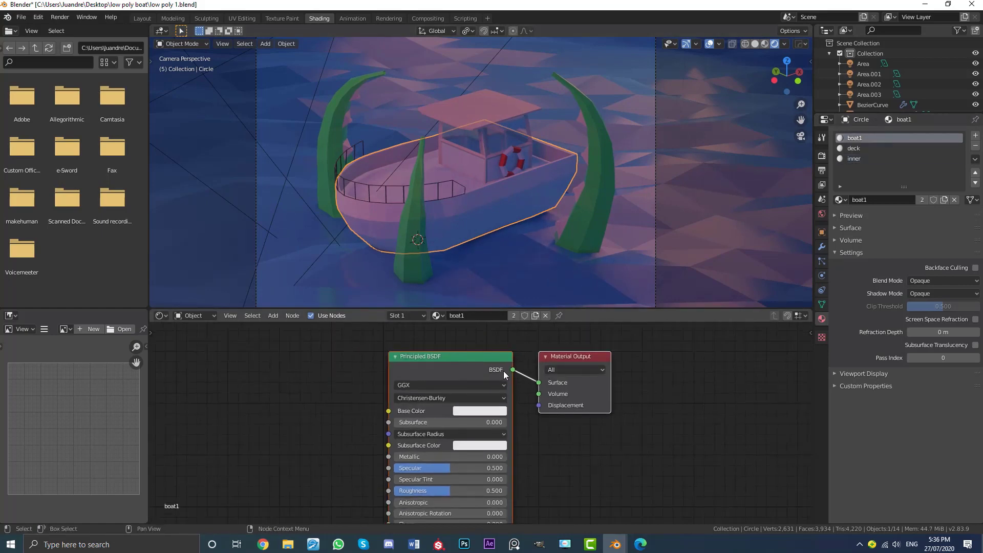
- Search the add-ons in Preferences for "node" to check whether Node Wrangler is enabled, then close Preferences
left_click(38, 18)
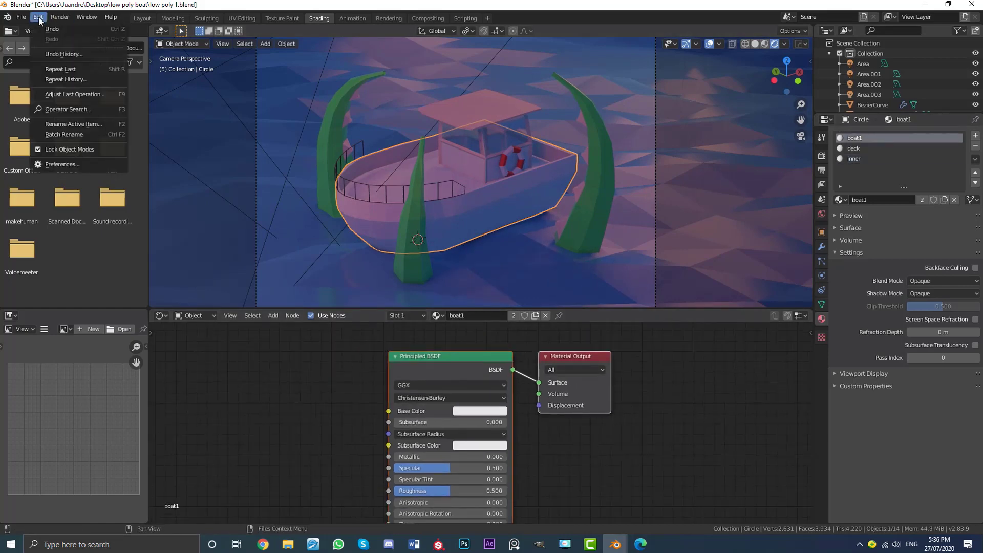
left_click(57, 164)
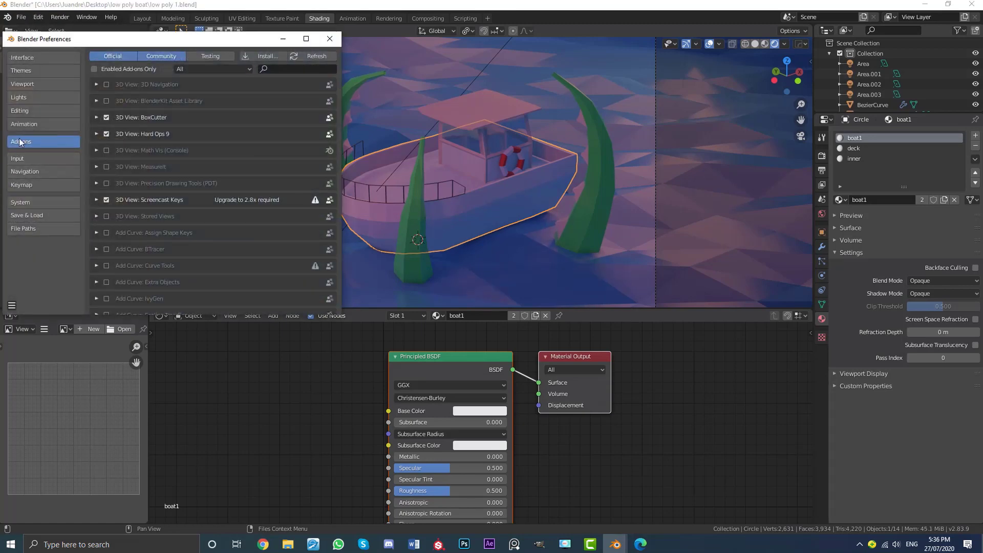
left_click(290, 68)
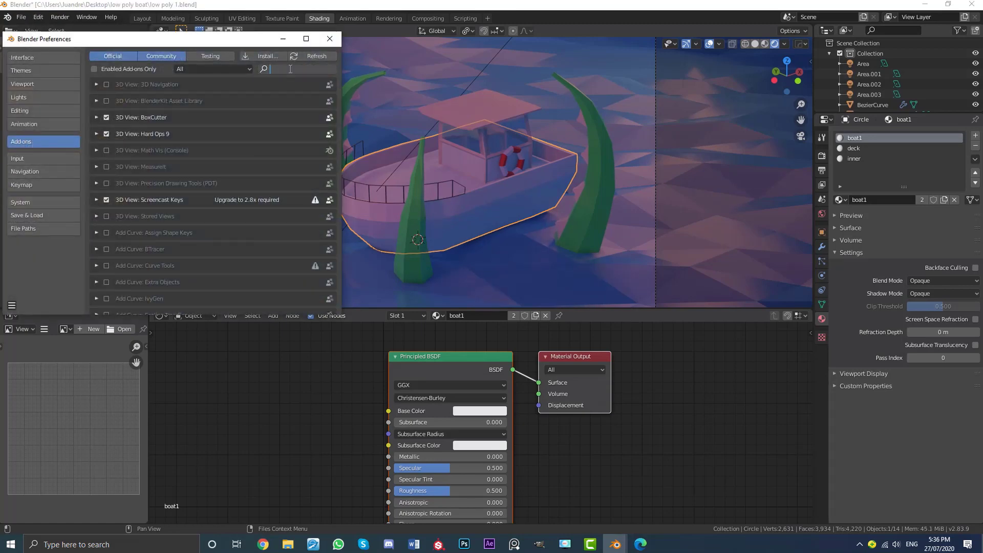
type("node")
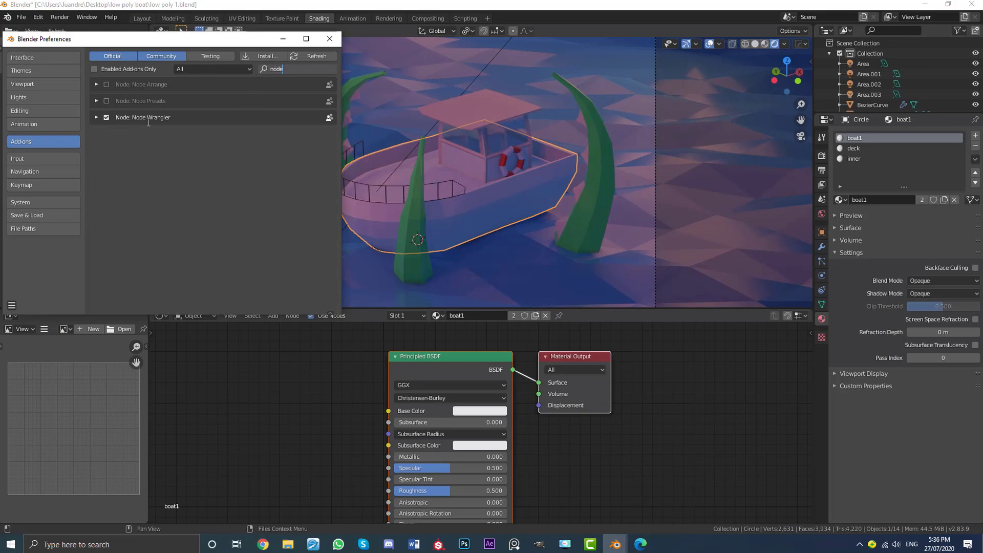
left_click(330, 39)
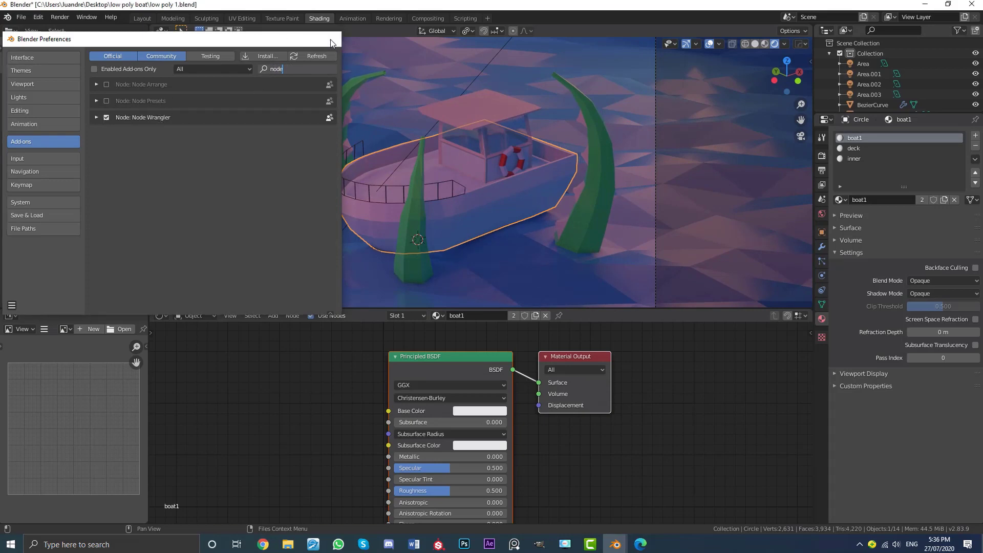
- Spread out the boat1 nodes and add Node Wrangler's texture setup (Texture Coordinate, Mapping, Image Texture) to the Principled BSDF's base color
scroll(392, 412, "up", 2)
left_click_drag(416, 357, 390, 367)
left_click(460, 388)
scroll(391, 367, "down", 1)
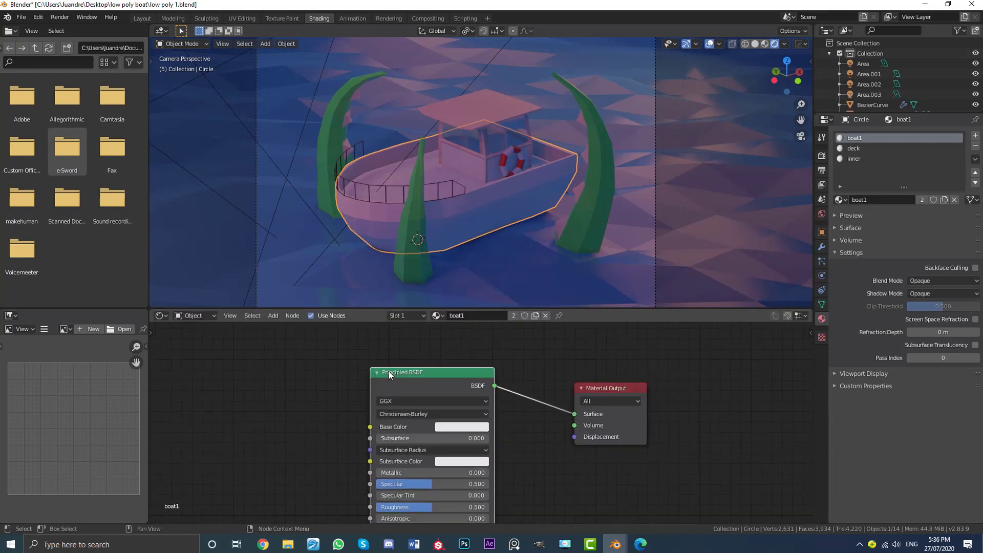
key("ctrl+t")
middle_click_drag(389, 374, 510, 381, "ctrl")
left_click_drag(474, 423, 425, 374)
scroll(455, 373, "up", 1)
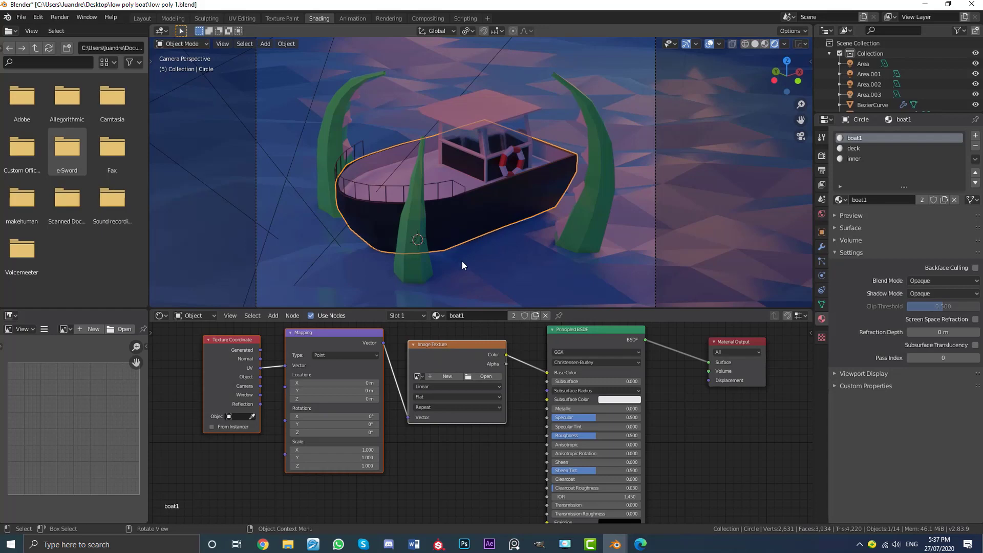
- Load rust.jpg from the low poly boat folder into the boat1 material's Image Texture node
left_click(487, 376)
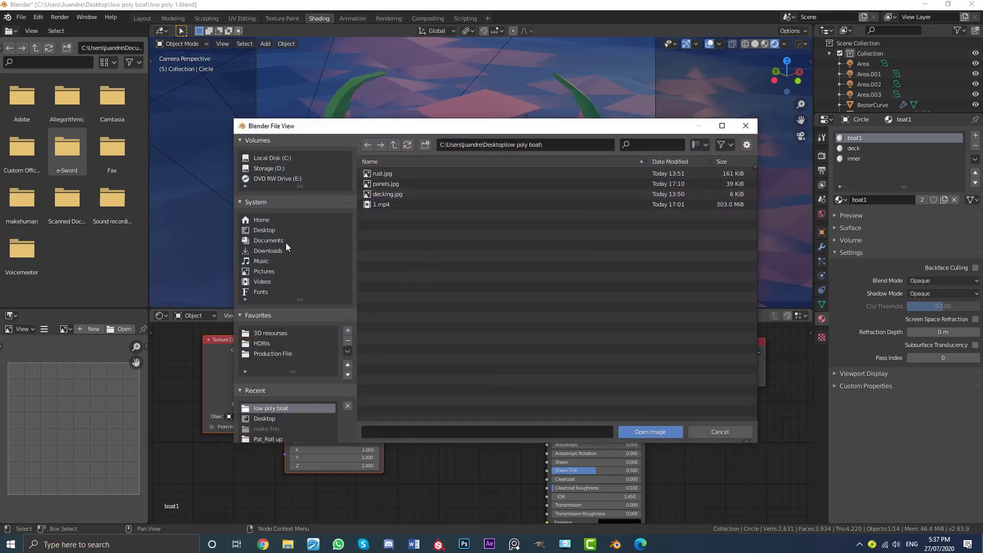
left_click(379, 174)
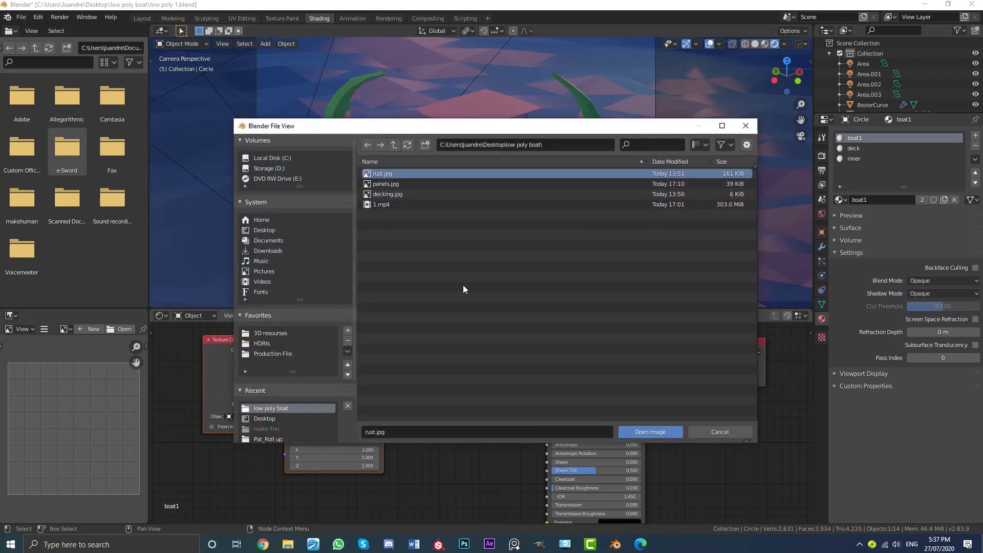
left_click(647, 434)
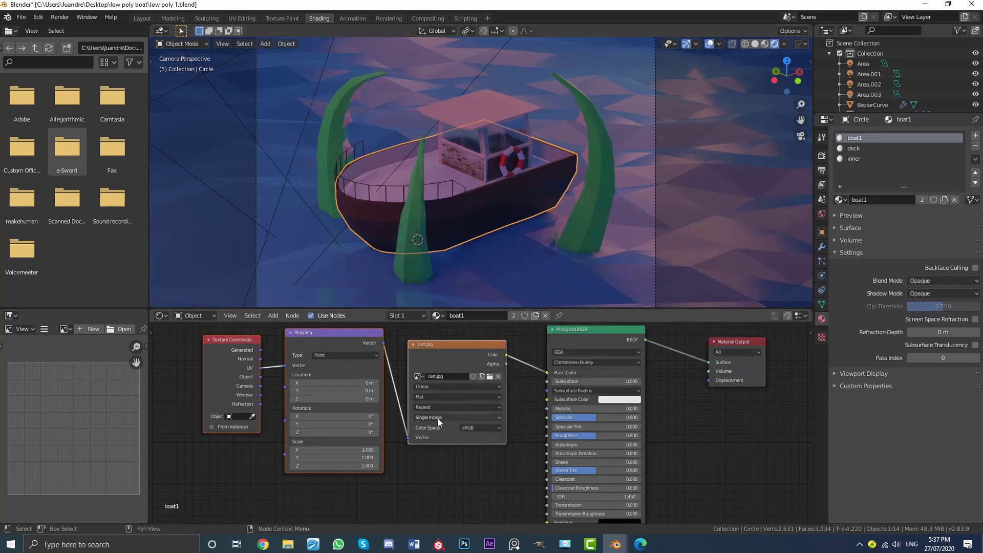
- Set the projection of the rust.jpg Image Texture node in the boat1 material to Box
scroll(420, 417, "up", 1)
left_click(414, 393)
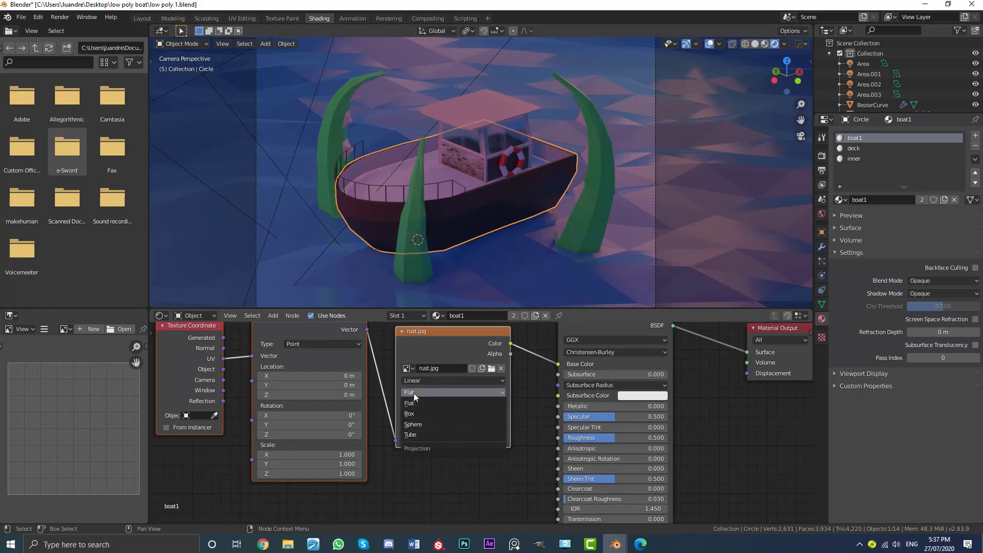
left_click(414, 393)
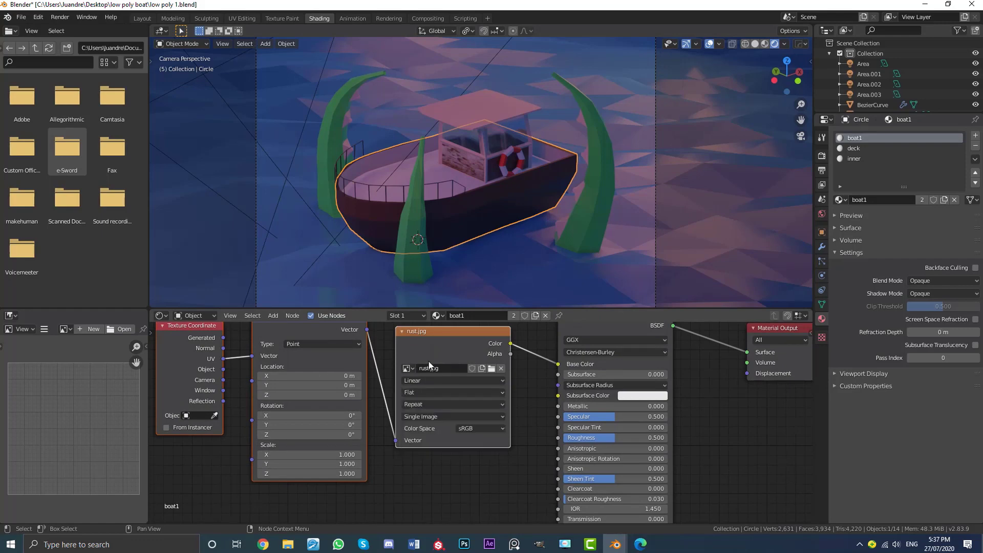
left_click(412, 392)
left_click(413, 394)
scroll(432, 339, "down", 2)
left_click(438, 392)
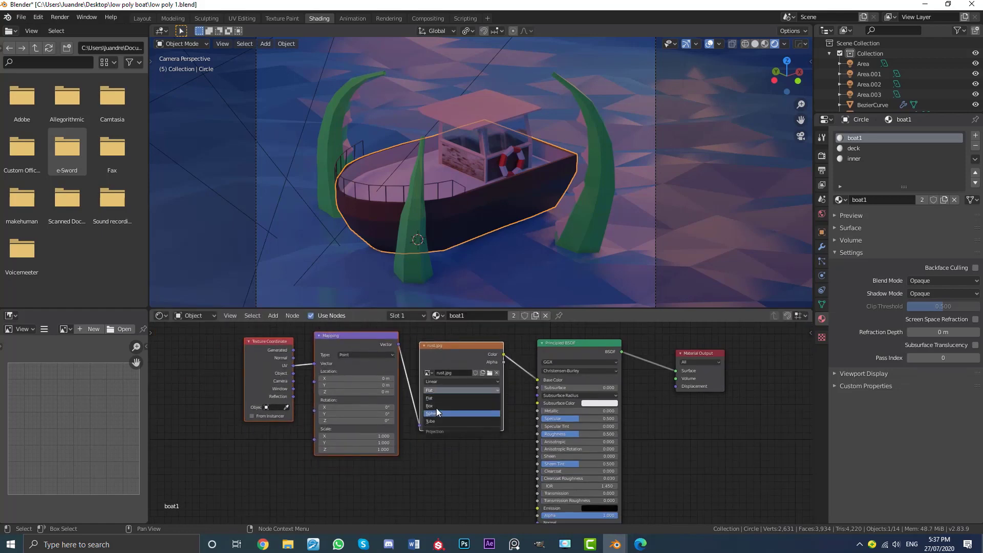
left_click(436, 407)
- Link the Generated texture coordinates to the Mapping node's vector in boat1 and deselect the hull to inspect the rust
scroll(303, 421, "up", 2)
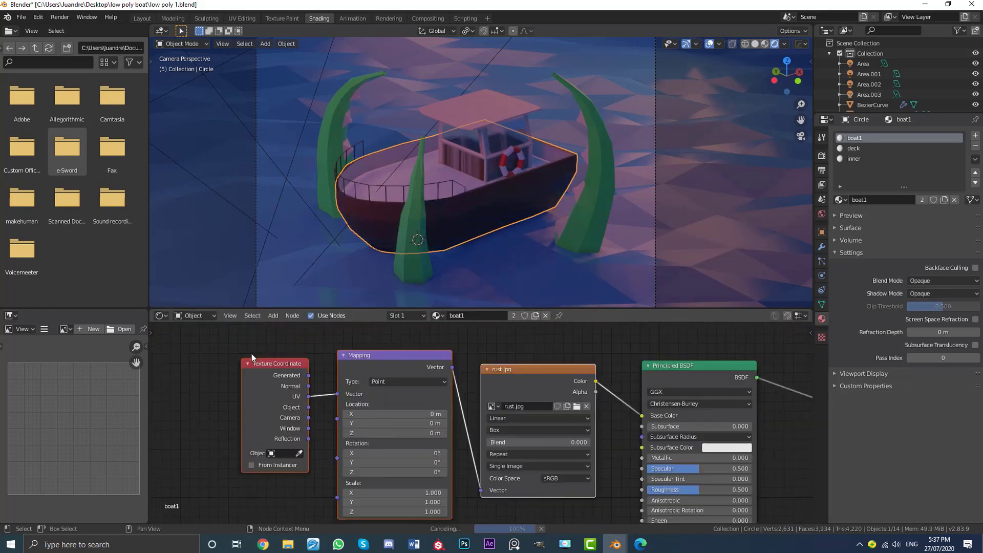
left_click_drag(309, 376, 337, 394)
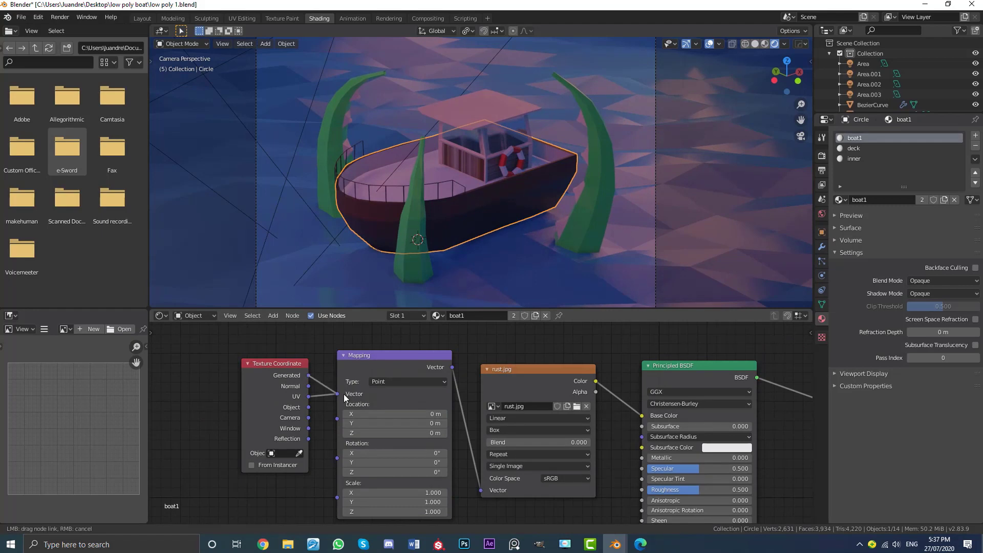
scroll(499, 189, "up", 3)
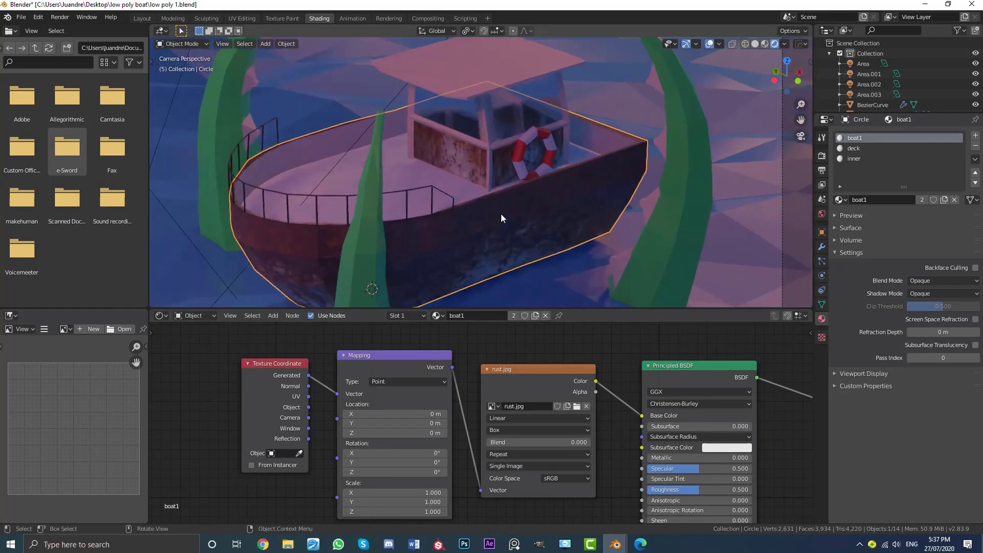
scroll(490, 225, "down", 4)
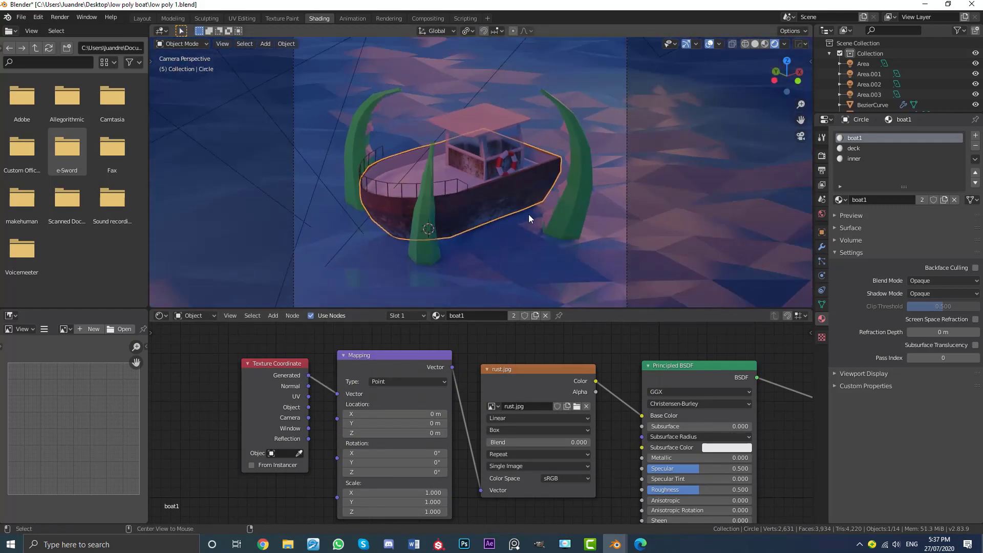
key("alt+a")
scroll(522, 194, "up", 4)
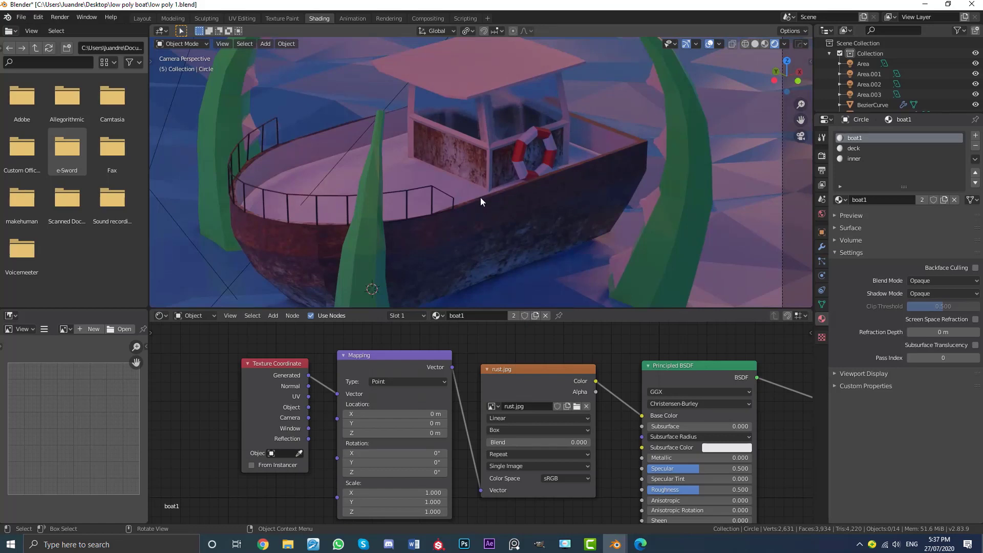
scroll(558, 203, "down", 2)
- Make the deck material active and add Node Wrangler's texture setup to its Principled BSDF, placing the new nodes clear of the shader
left_click(857, 149)
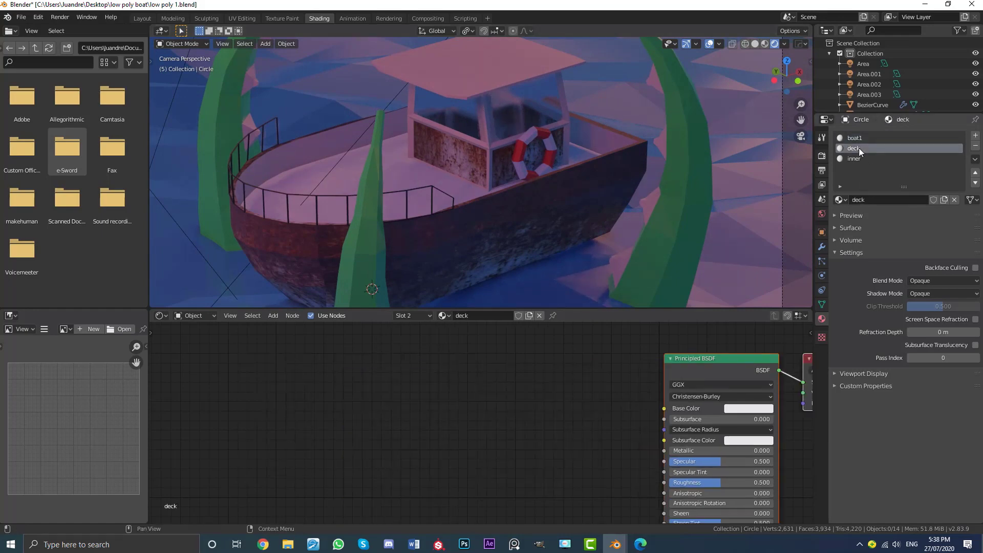
scroll(768, 349, "down", 4)
middle_click_drag(768, 348, 491, 357)
scroll(542, 344, "up", 1)
scroll(543, 344, "up", 2)
left_click(356, 365)
left_click(492, 350)
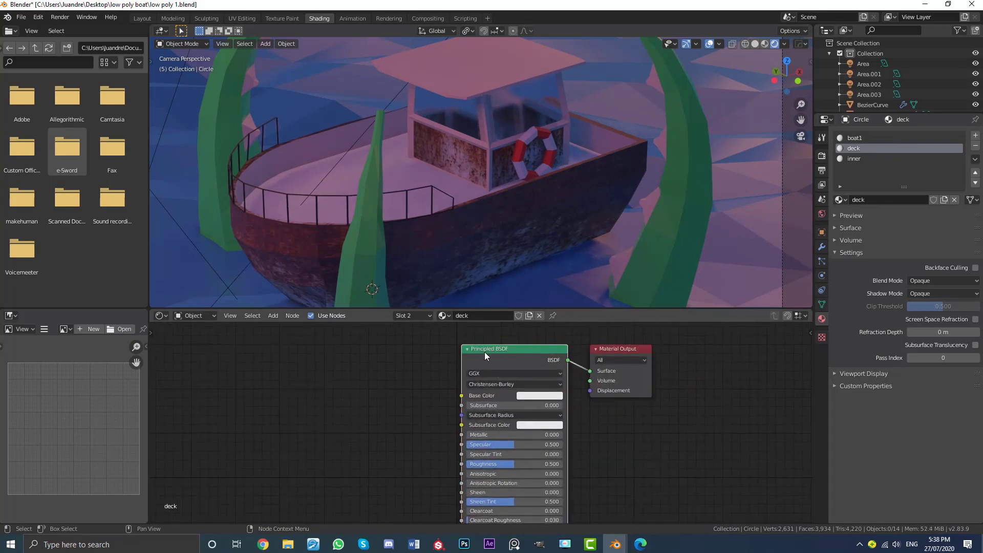
key("ctrl+t")
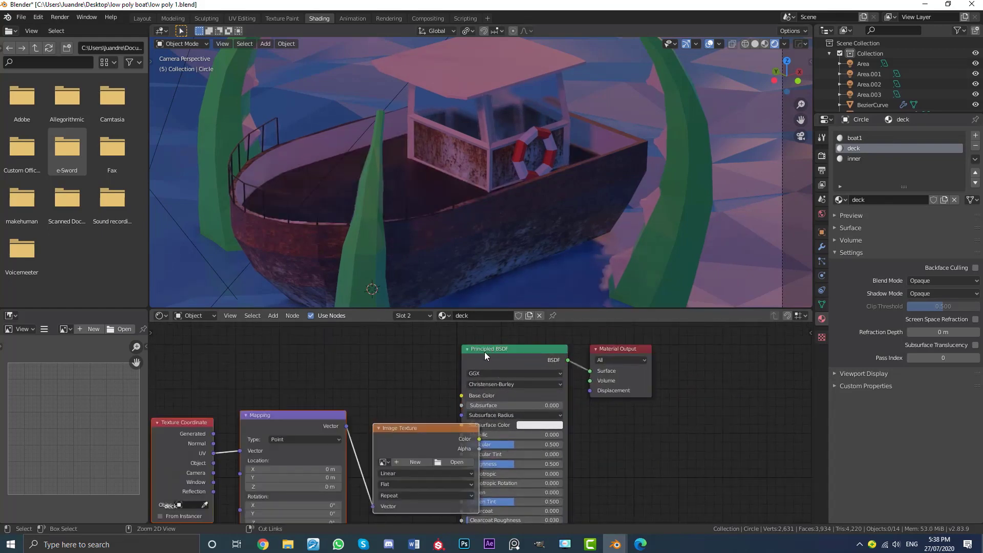
middle_click_drag(359, 399, 413, 394)
key("g")
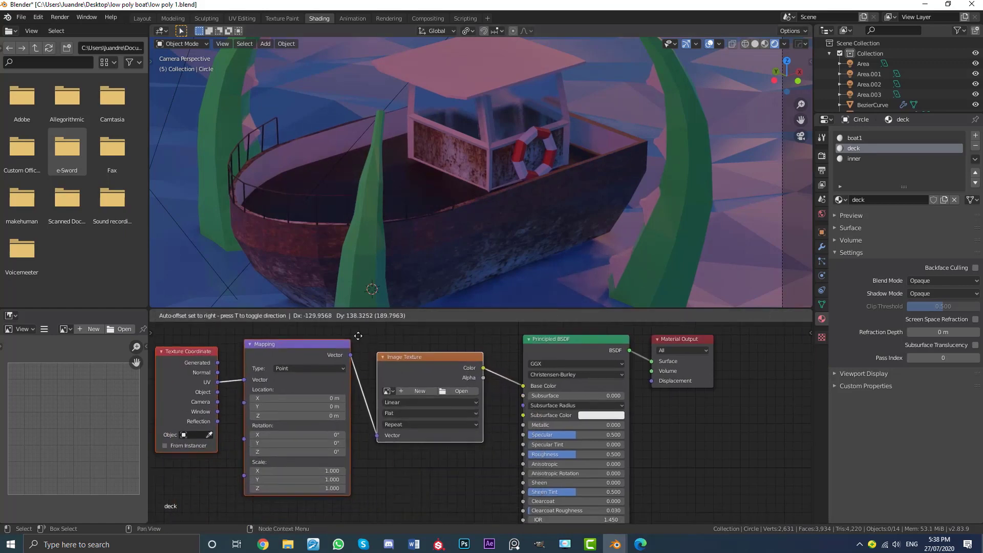
left_click(357, 335)
- Feed the deck's Mapping node with Generated coordinates and load decking.jpg into its Image Texture node
left_click(397, 413)
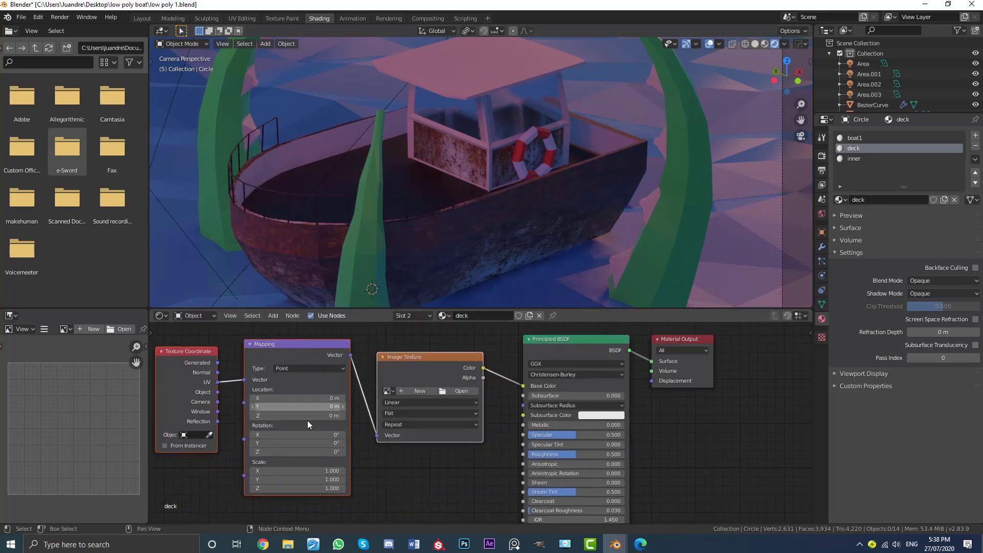
left_click_drag(218, 363, 245, 379)
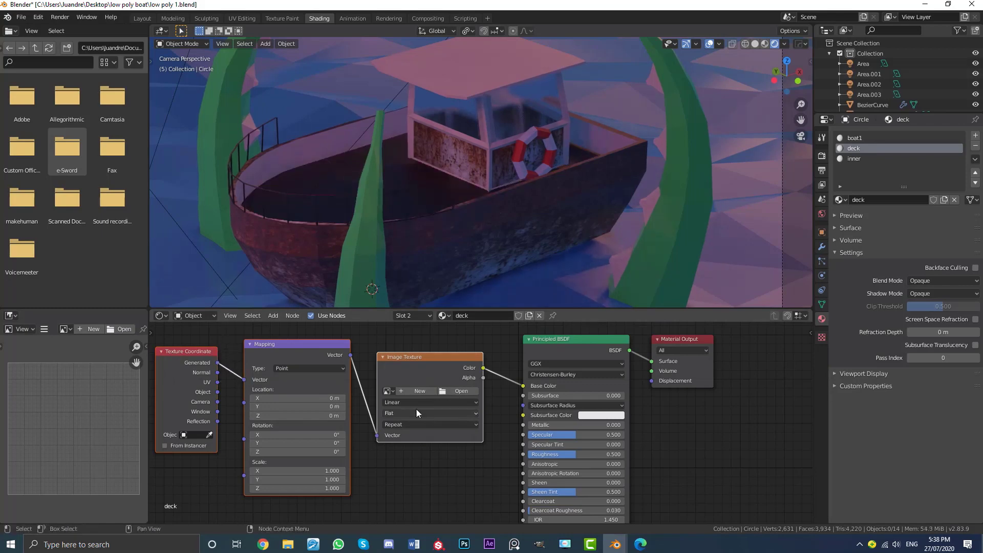
left_click(457, 391)
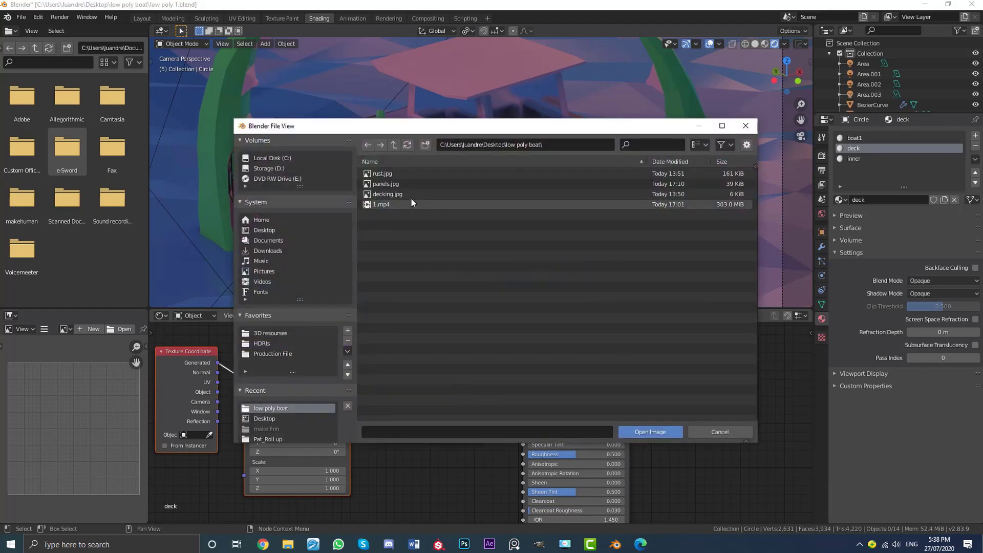
left_click(404, 194)
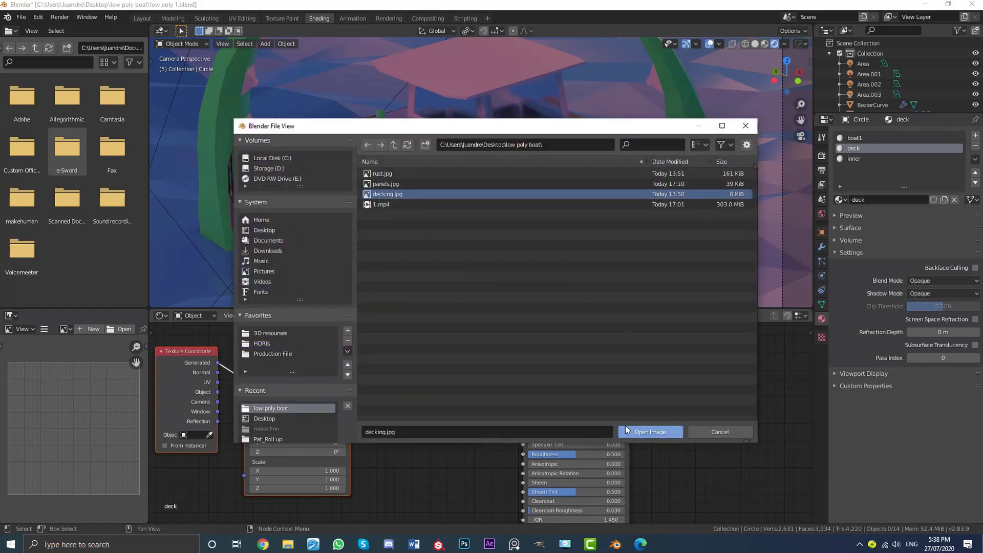
left_click(649, 430)
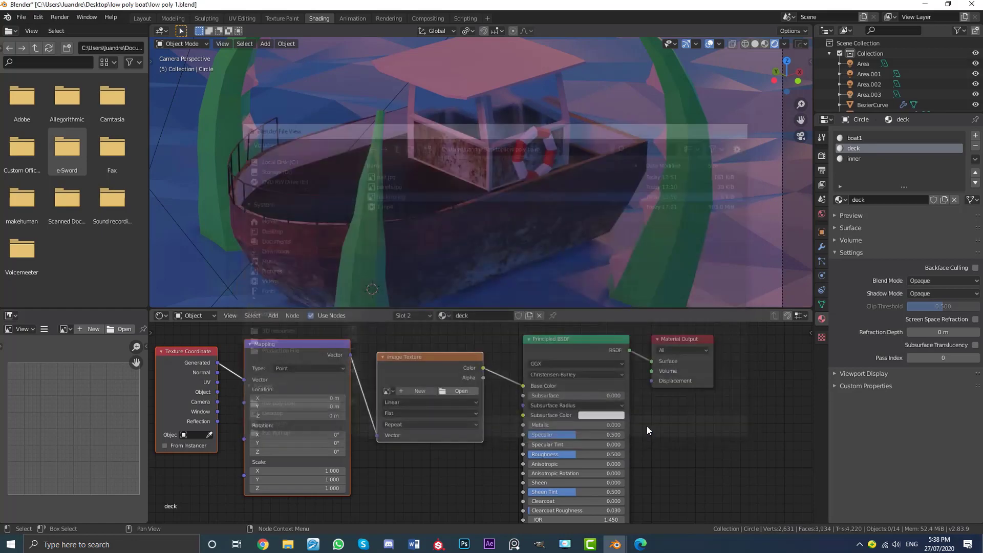
middle_click_drag(459, 206, 459, 236)
scroll(459, 236, "up", 8)
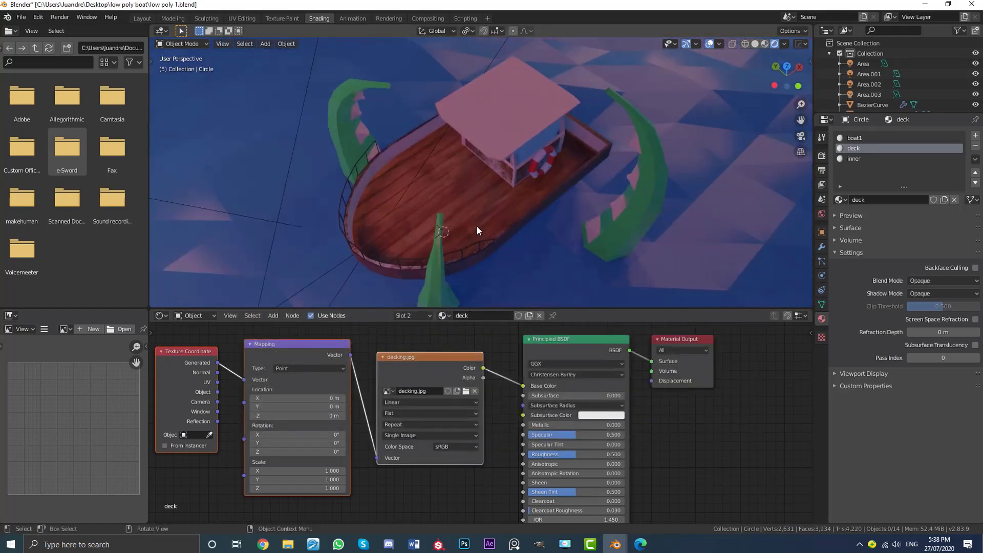
key("KP_0")
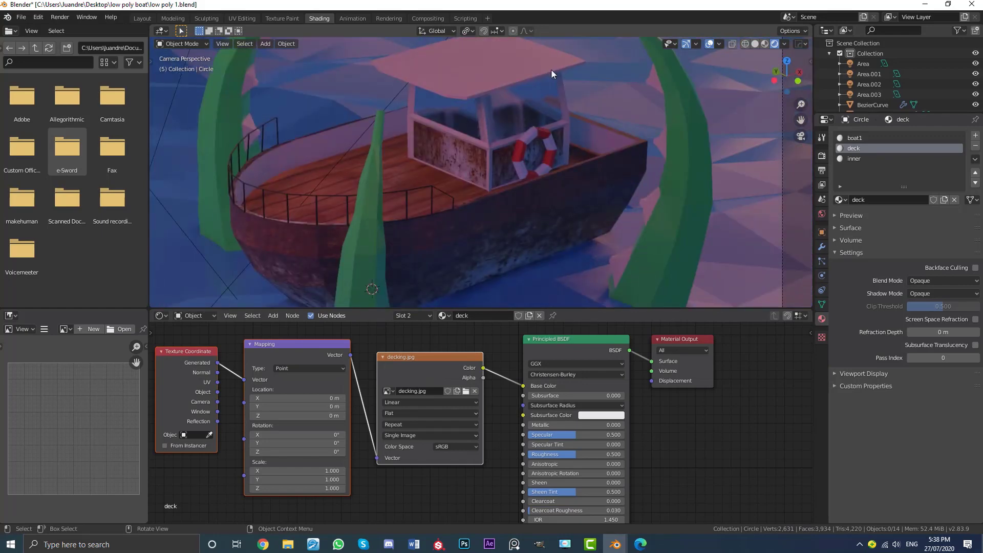
scroll(470, 118, "down", 3)
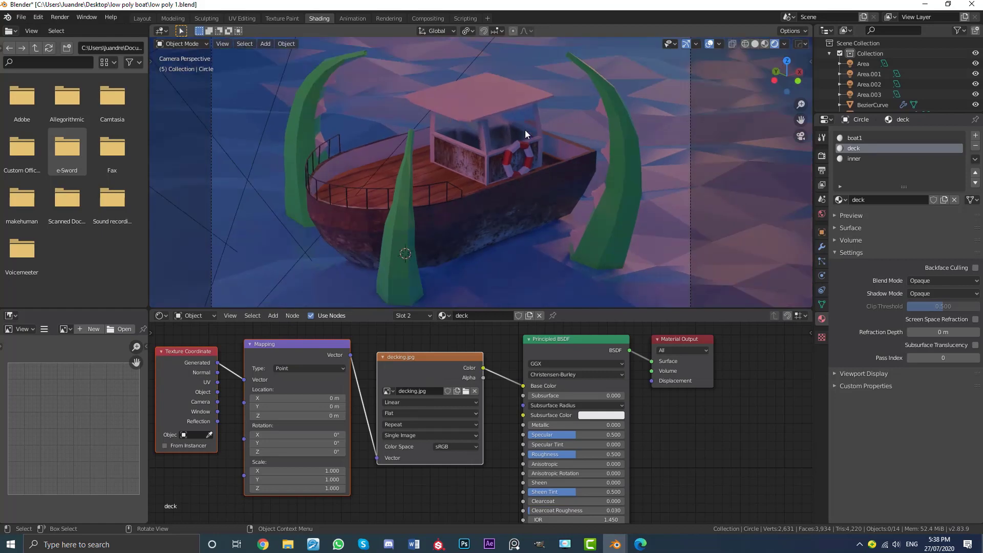
scroll(489, 131, "up", 3)
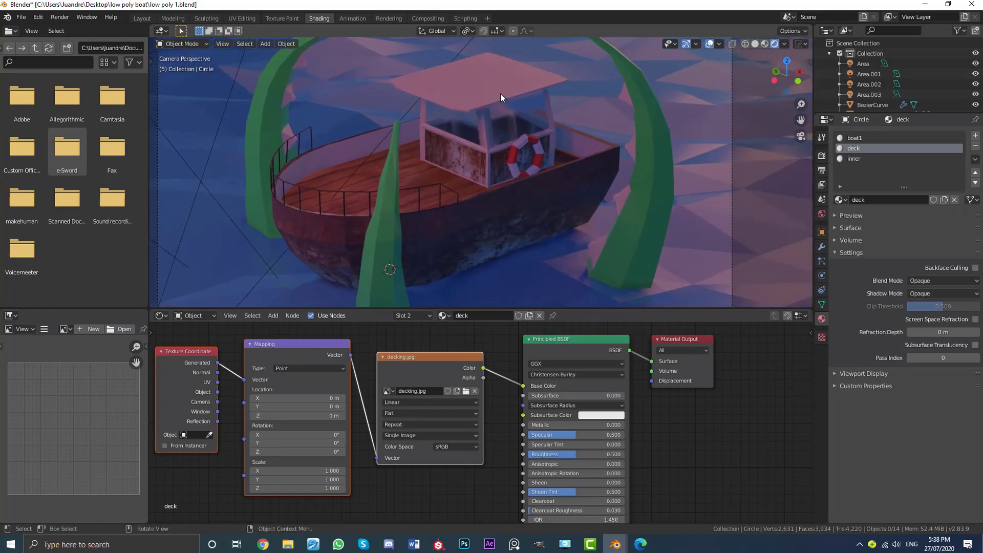
- Select the cabin in Edit Mode, pick the roof's central top face and grow the selection to the surrounding roof faces
left_click(509, 85)
middle_click_drag(524, 75, 497, 141, "shift")
scroll(512, 141, "up", 2)
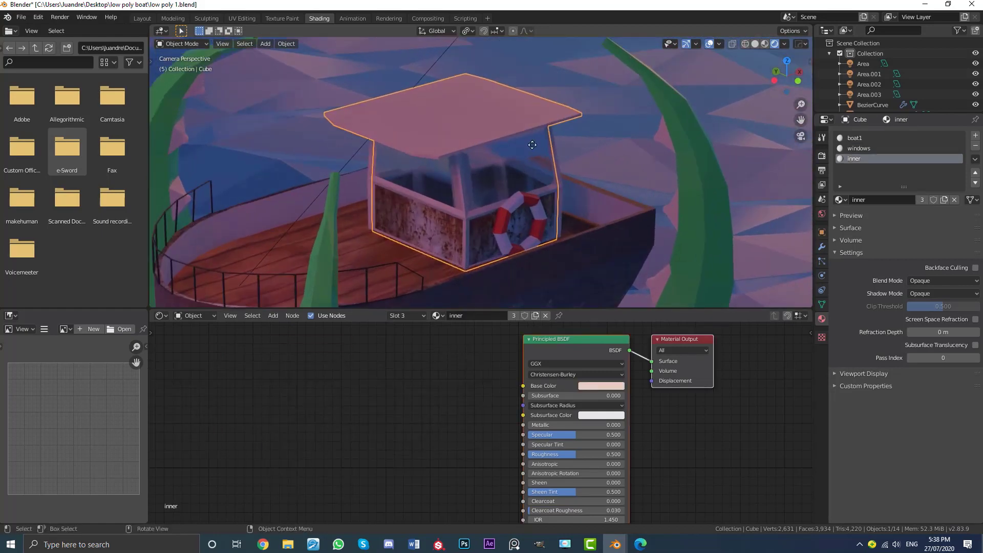
key("g")
right_click(533, 111)
key("Tab")
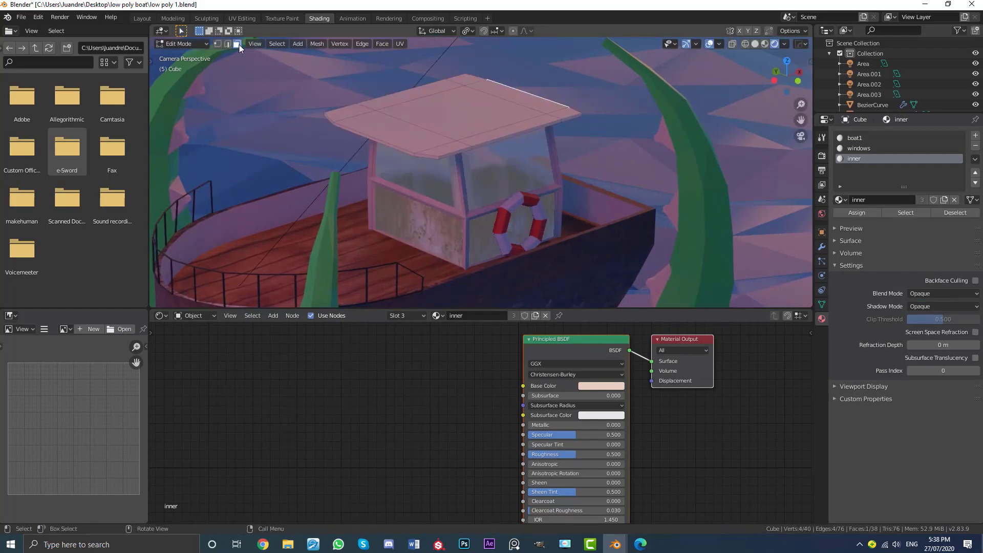
left_click(464, 106)
scroll(484, 106, "up", 3)
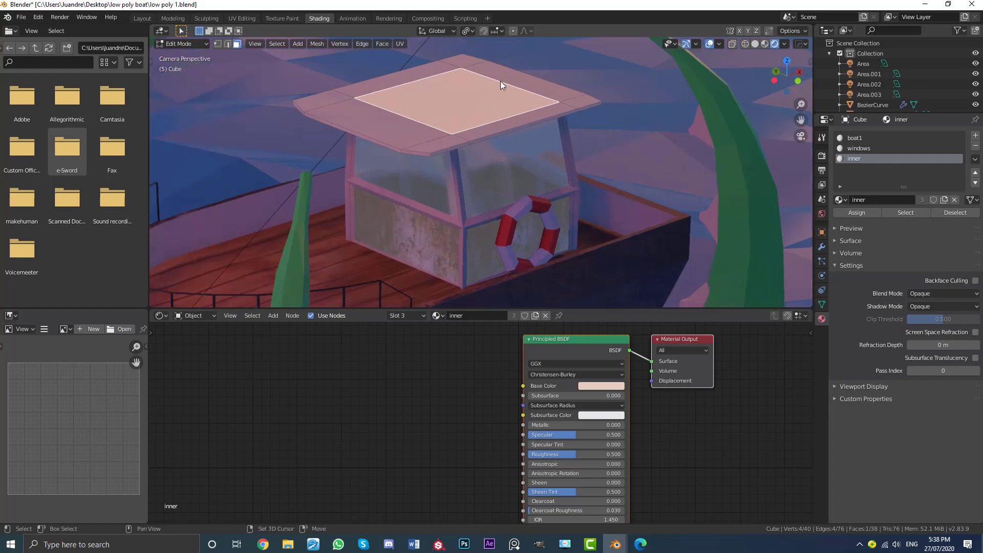
key("ctrl+KP_Add")
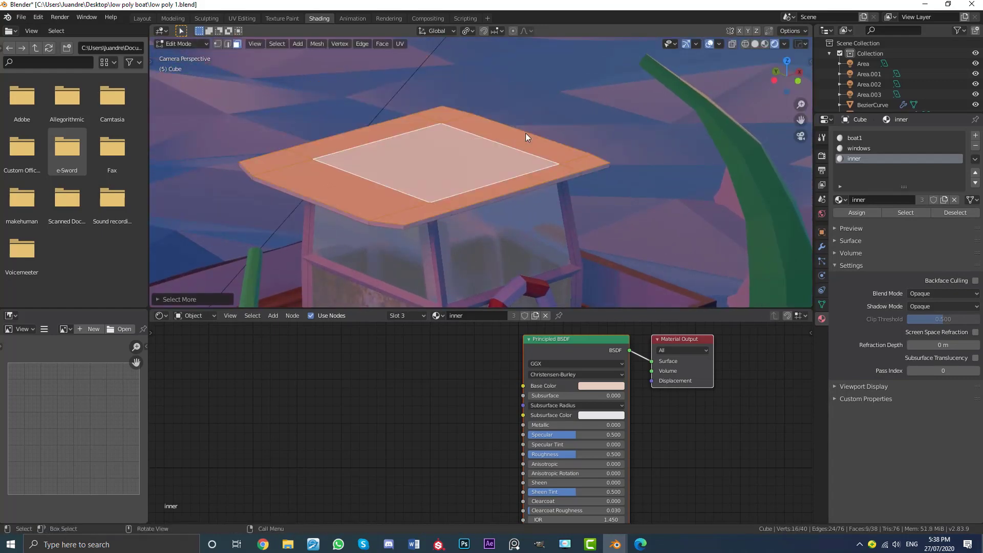
- Add a new material named pannels in a fourth slot of the cabin and assign it to the selected roof faces
left_click(976, 135)
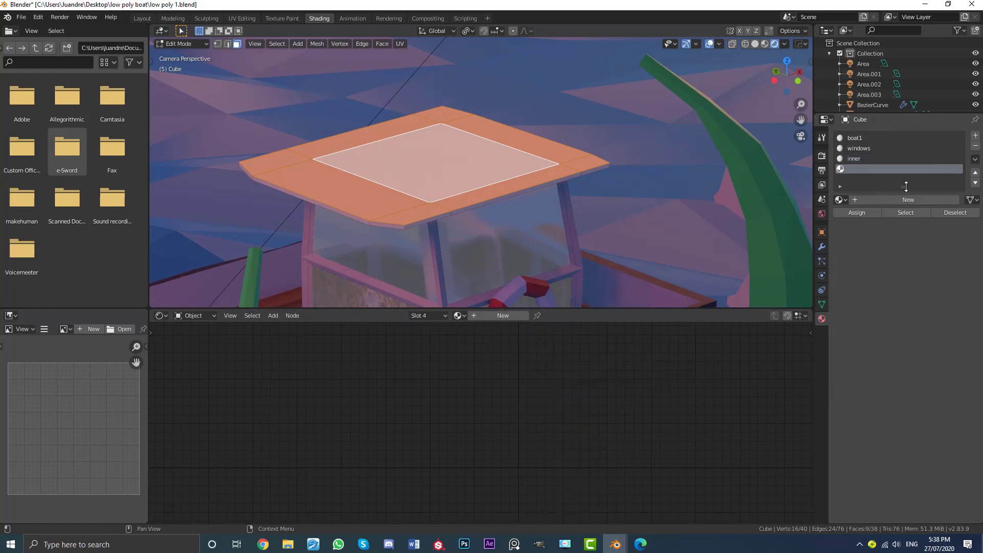
left_click(903, 200)
left_click(897, 198)
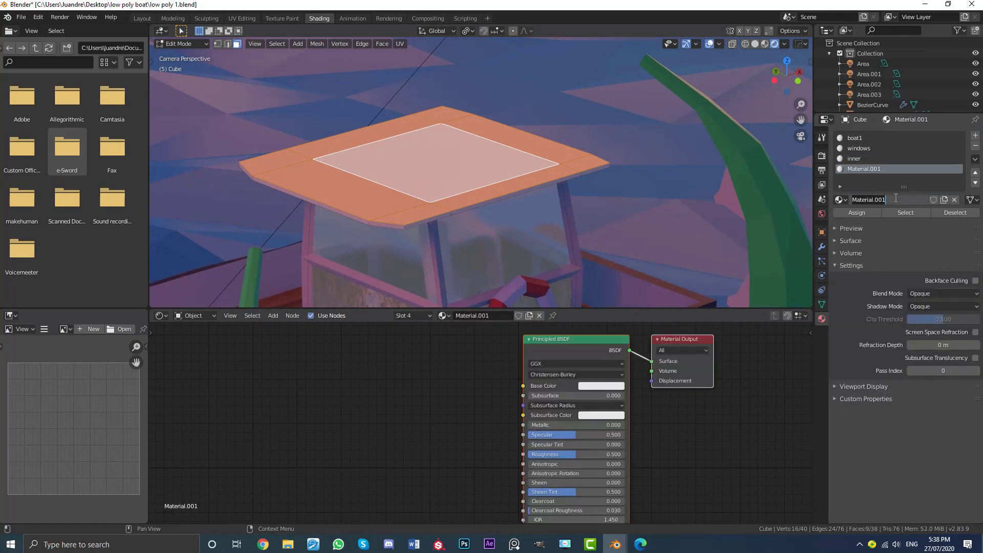
type("pannels")
key("Return")
scroll(553, 170, "up", 1)
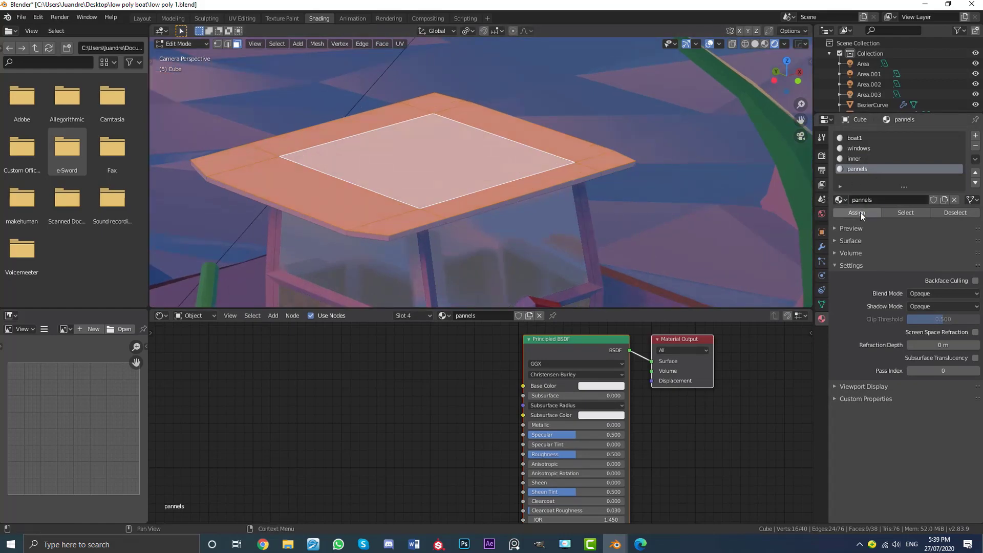
scroll(446, 430, "down", 1)
- Add Node Wrangler's texture setup to the pannels material's Principled BSDF and move the new nodes clear of the shader
scroll(615, 418, "up", 2)
middle_click_drag(525, 347, 509, 390)
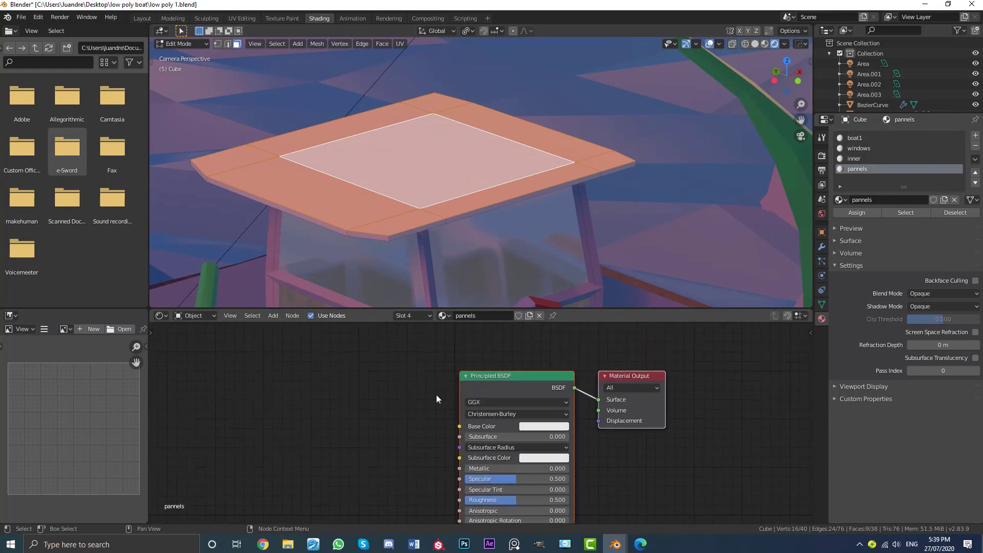
left_click_drag(496, 381, 466, 382)
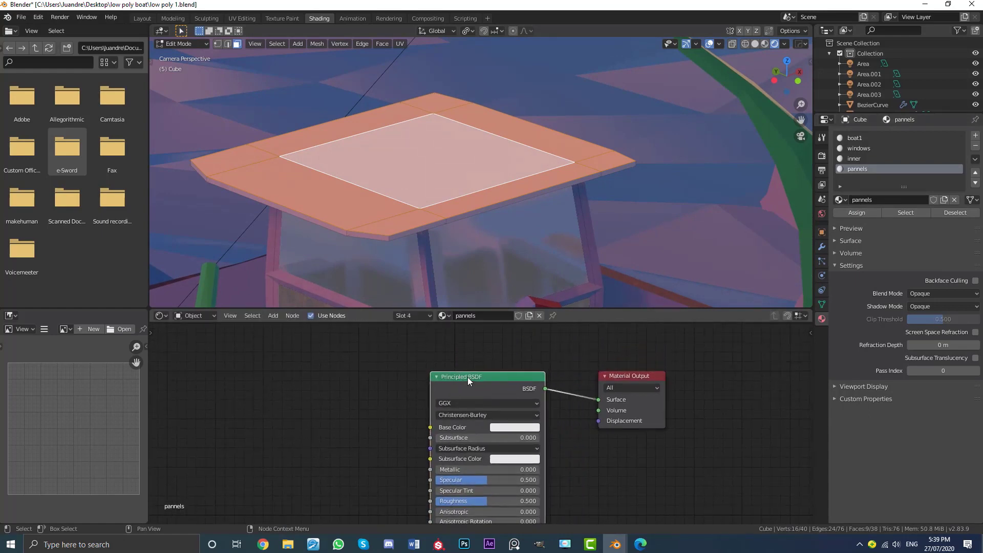
key("ctrl+t")
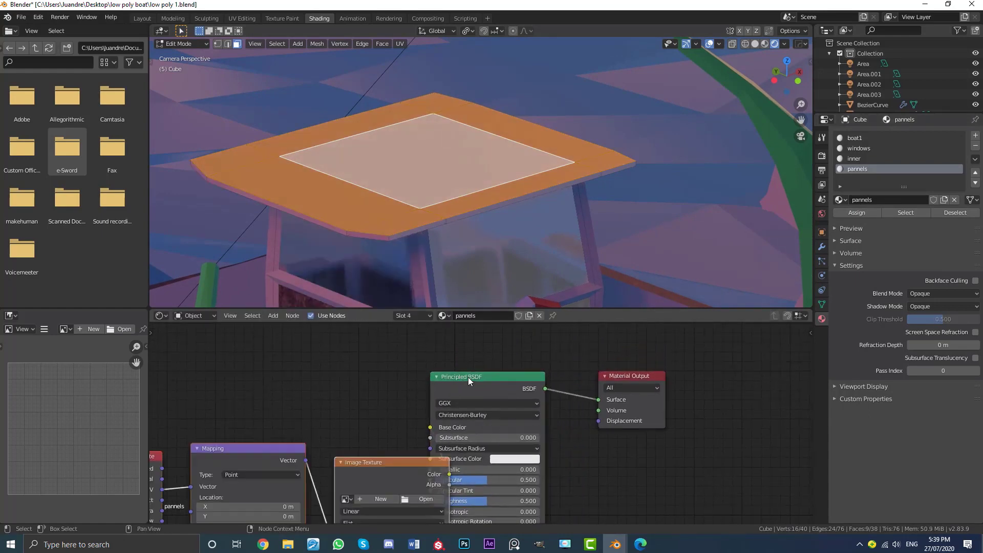
scroll(378, 401, "down", 2)
middle_click_drag(377, 403, 418, 381)
scroll(476, 422, "up", 1)
key("g")
left_click(420, 370)
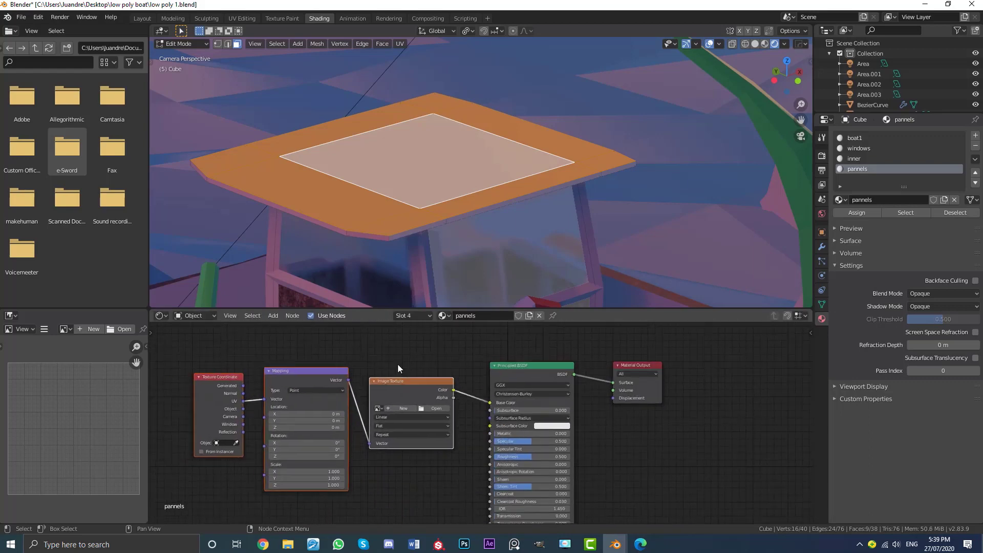
- Load panels.jpg from the low poly boat folder into the pannels material's Image Texture node
left_click(434, 409)
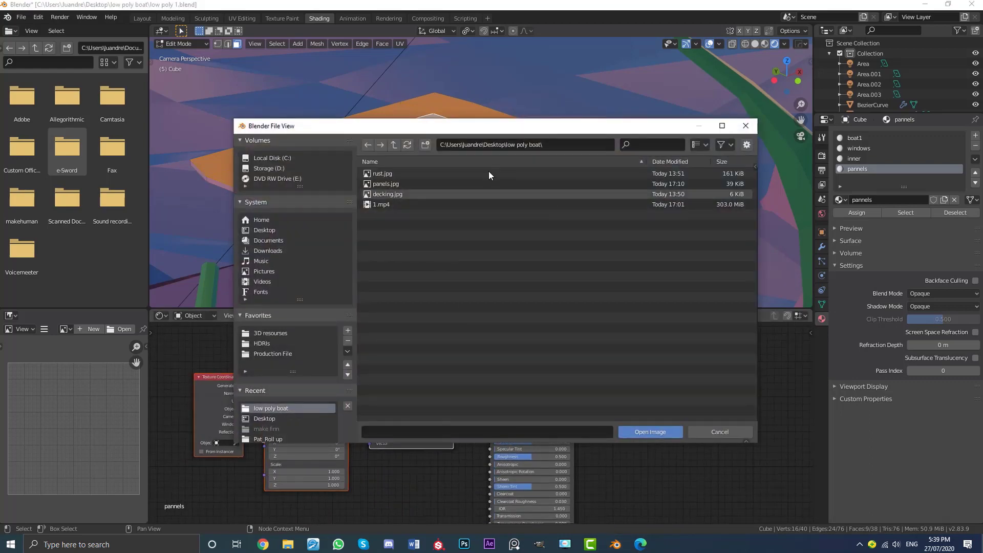
left_click(391, 185)
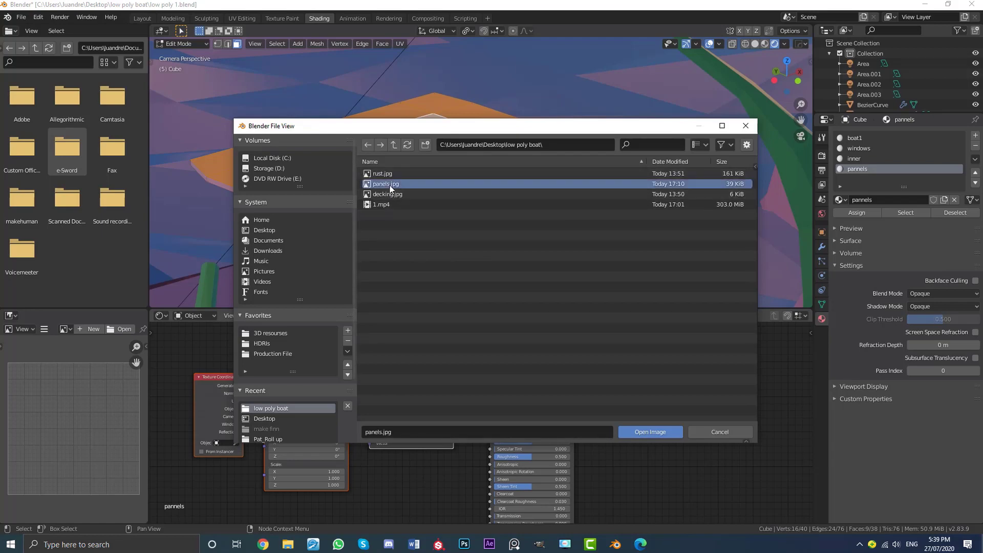
left_click(654, 431)
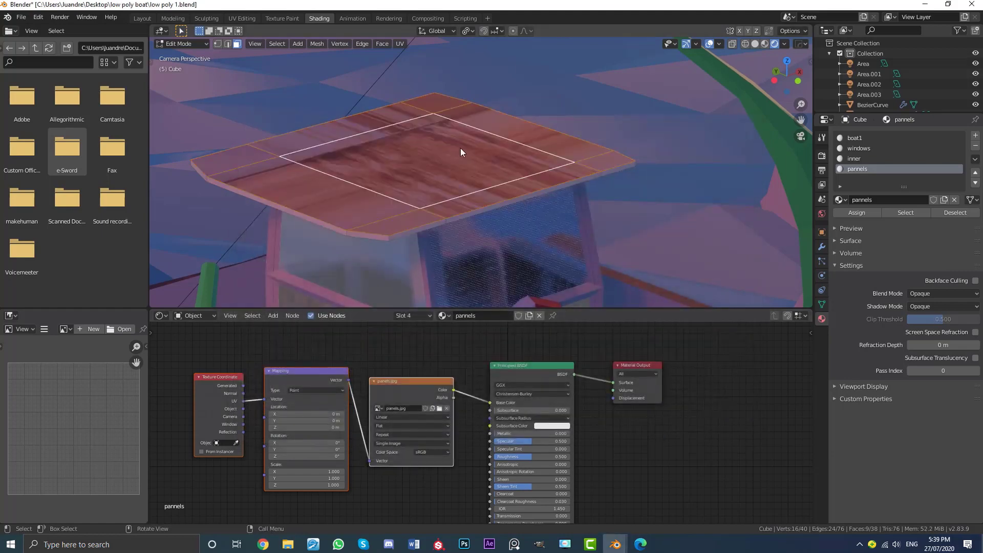
- Feed the pannels material's Mapping node from the Generated texture coordinates, then leave Edit Mode and deselect the cabin
scroll(456, 178, "down", 3)
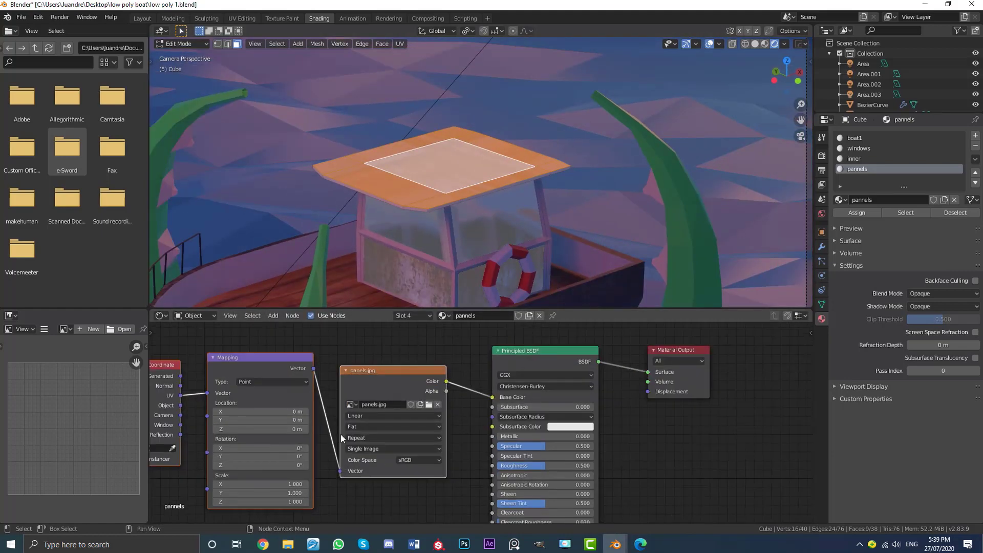
scroll(320, 430, "up", 2)
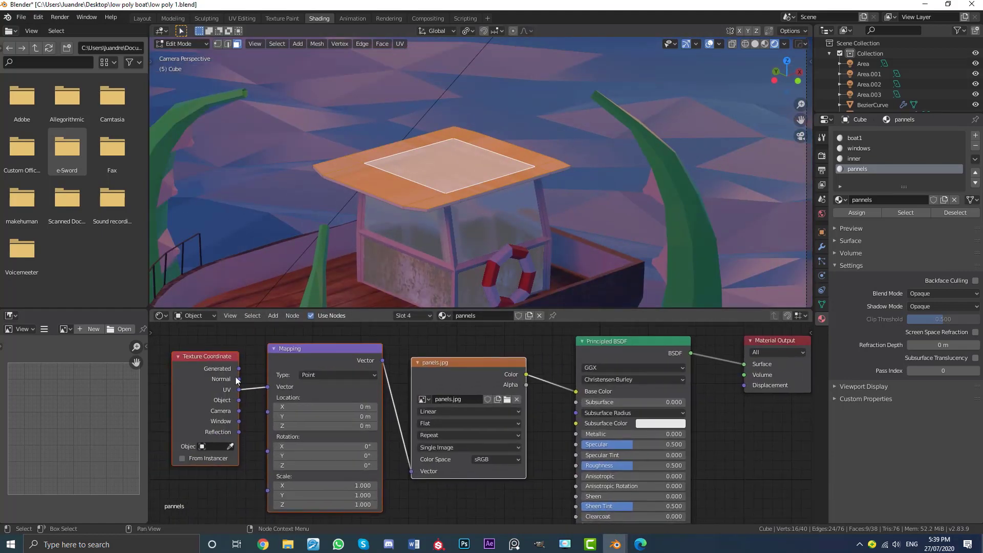
left_click_drag(238, 369, 269, 387)
scroll(497, 186, "down", 3)
scroll(496, 187, "up", 7)
key("Tab")
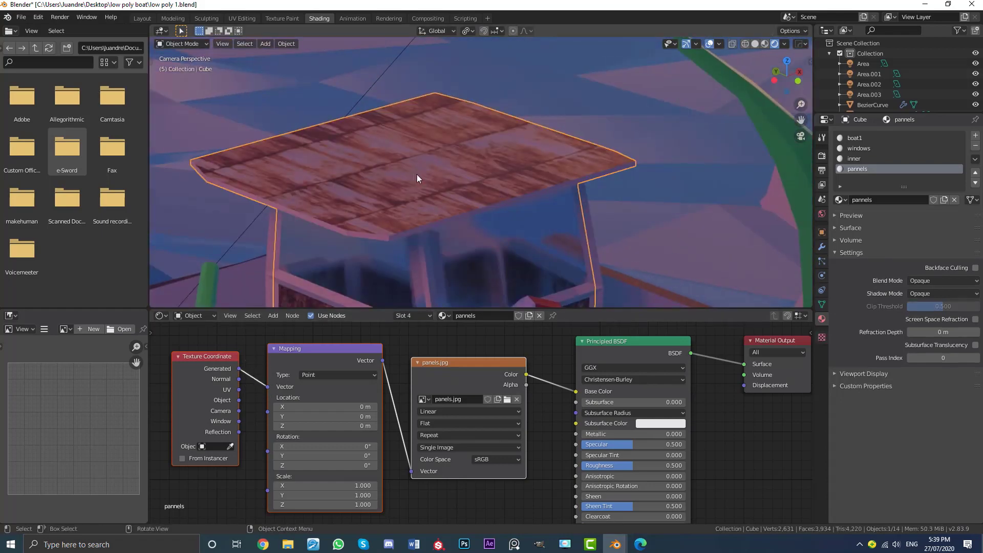
scroll(417, 174, "down", 4)
key("alt+a")
scroll(398, 192, "up", 3)
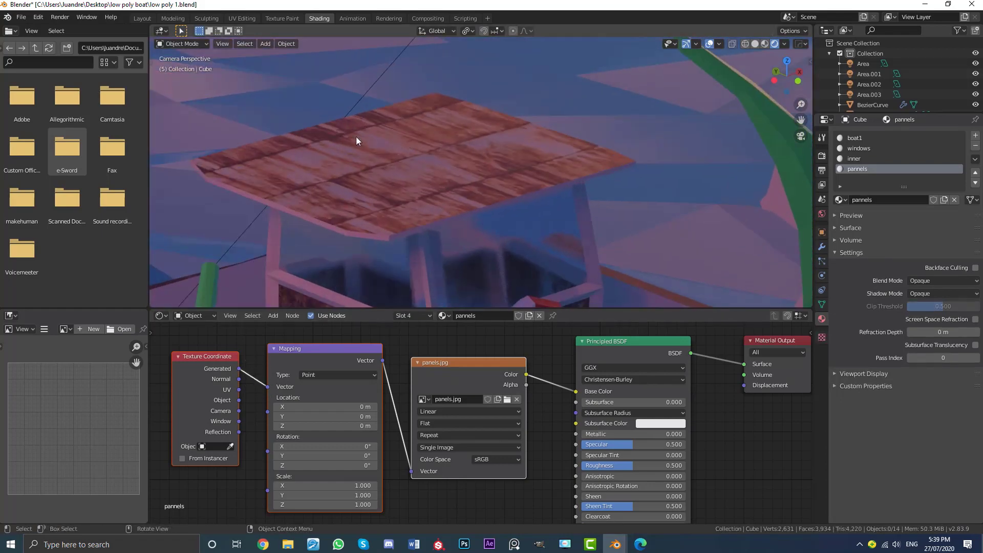
- Examine the textured cabin roof, hull and overall boat scene through the camera, both close up and from farther out
scroll(448, 186, "down", 7)
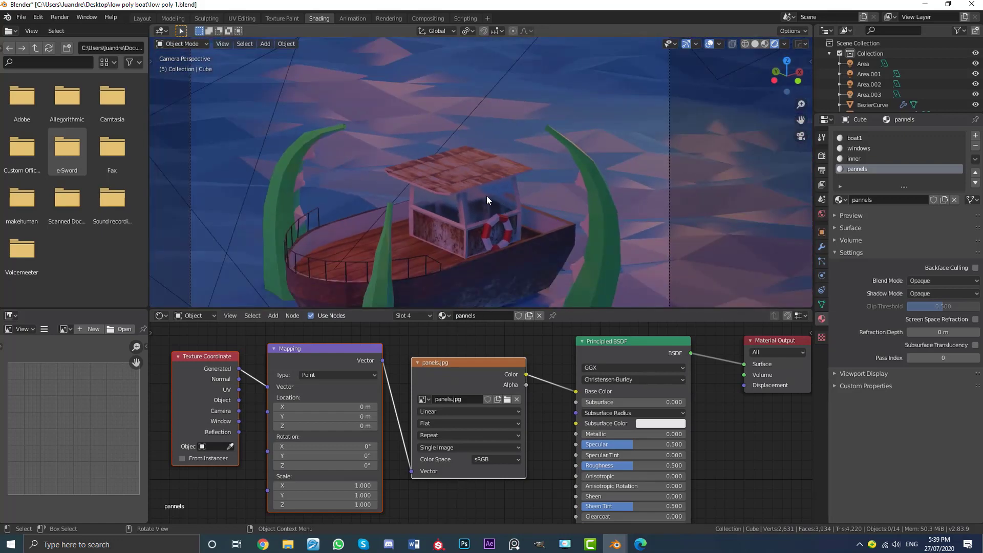
scroll(487, 195, "down", 5)
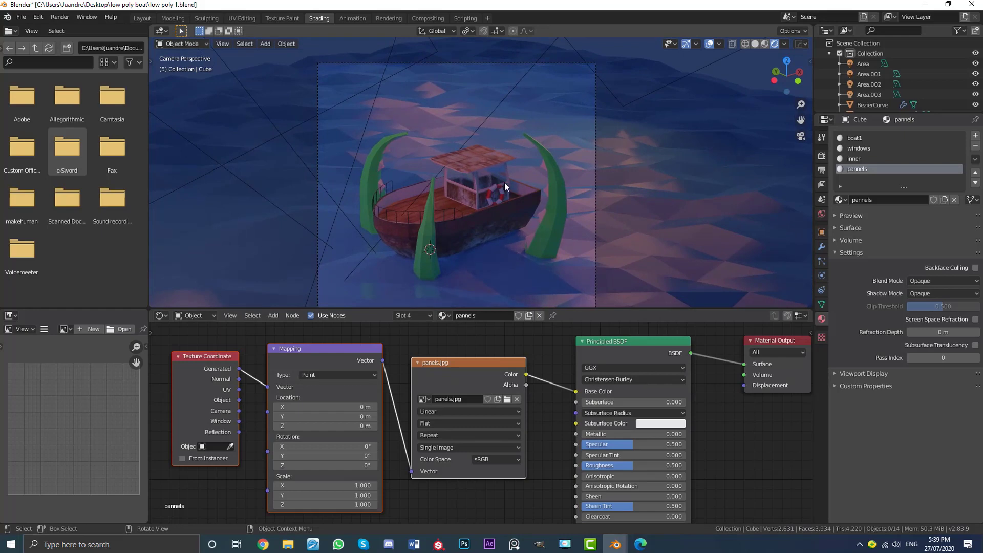
scroll(507, 180, "up", 1)
scroll(510, 176, "up", 3)
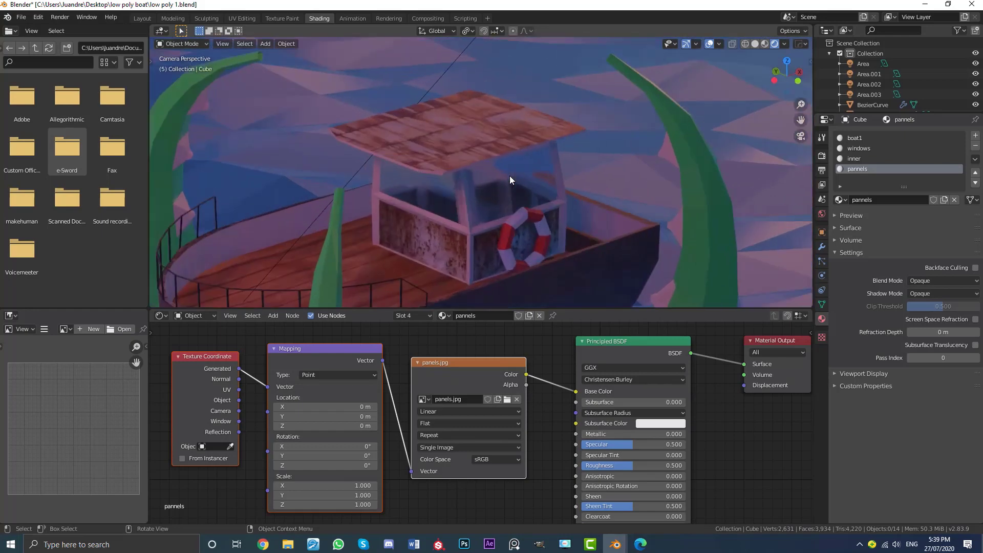
scroll(486, 248, "down", 1)
middle_click_drag(489, 251, 527, 158, "shift")
scroll(398, 158, "down", 3)
scroll(499, 248, "down", 1)
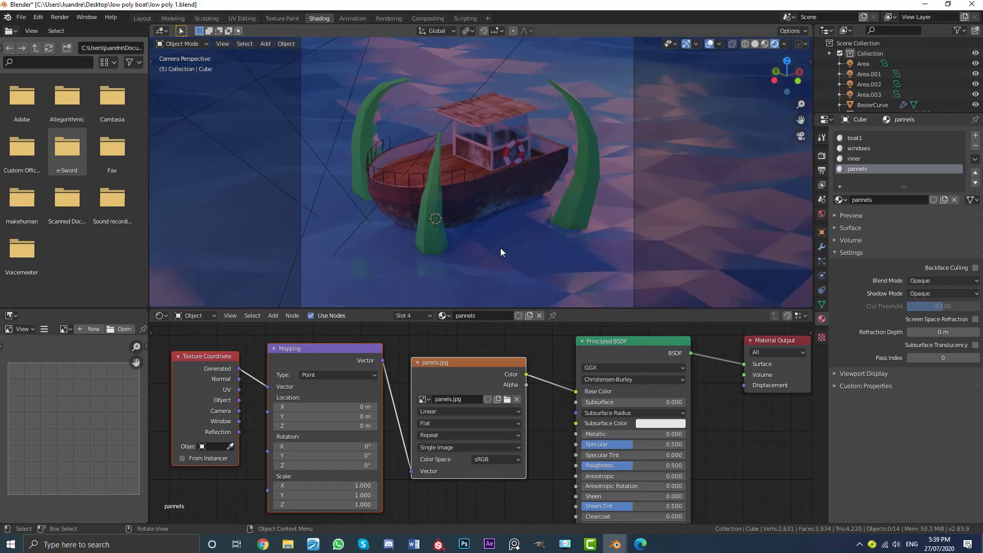
scroll(502, 403, "down", 2)
middle_click_drag(502, 404, 429, 396)
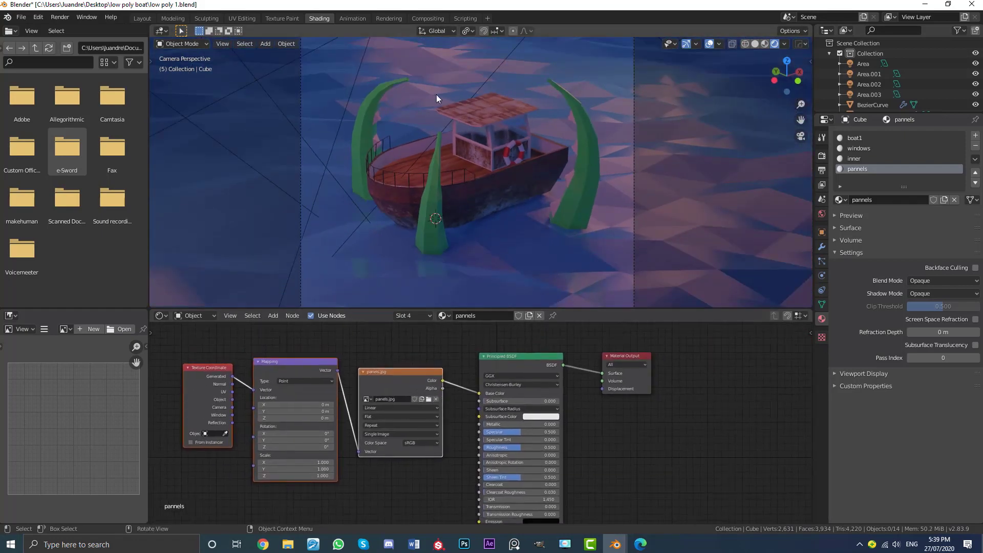
scroll(525, 65, "down", 2)
- Rotate the orange Area.002 light towards the boat, reposition it in top view and set its power to 527.6 W
left_click(524, 63)
middle_click_drag(524, 63, 533, 168)
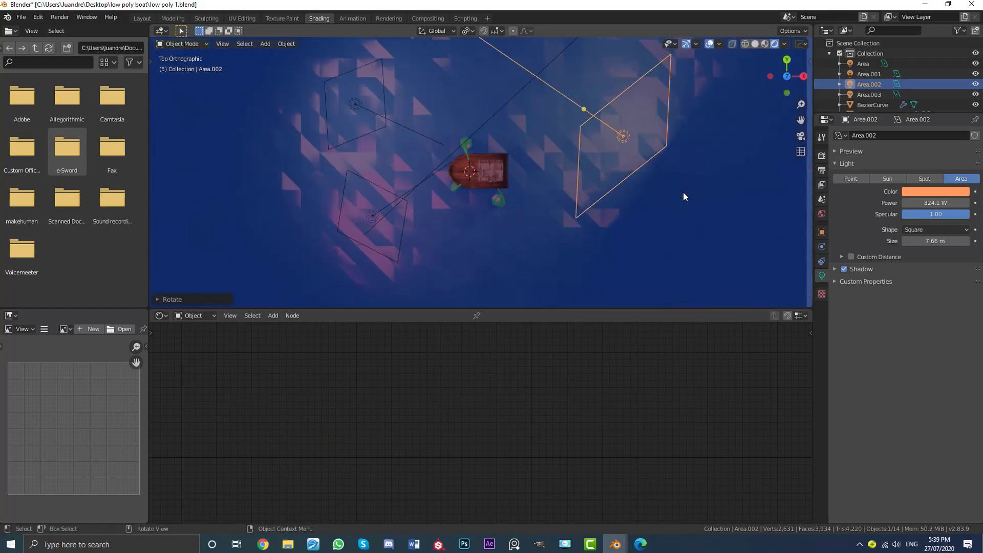
key("g")
left_click(663, 291)
key("KP_0")
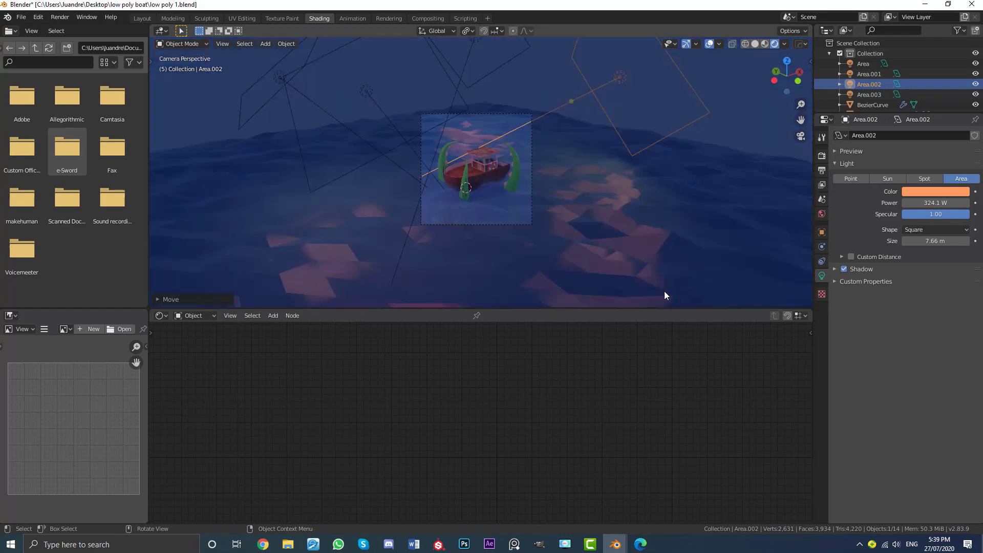
left_click_drag(920, 202, 948, 203)
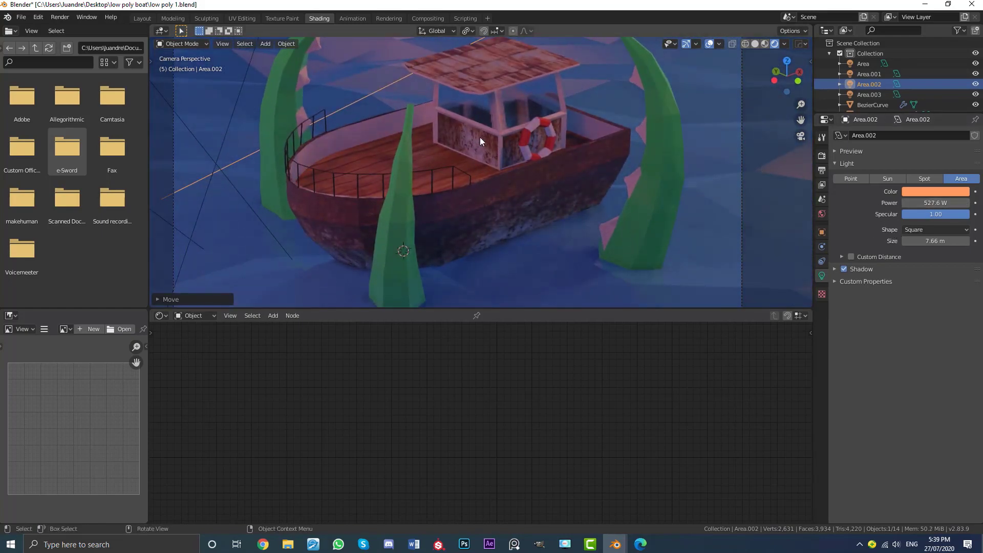
- Change the world background colour to a muted dark blue, about H 0.604, S 0.571, V 0.433
left_click(822, 215)
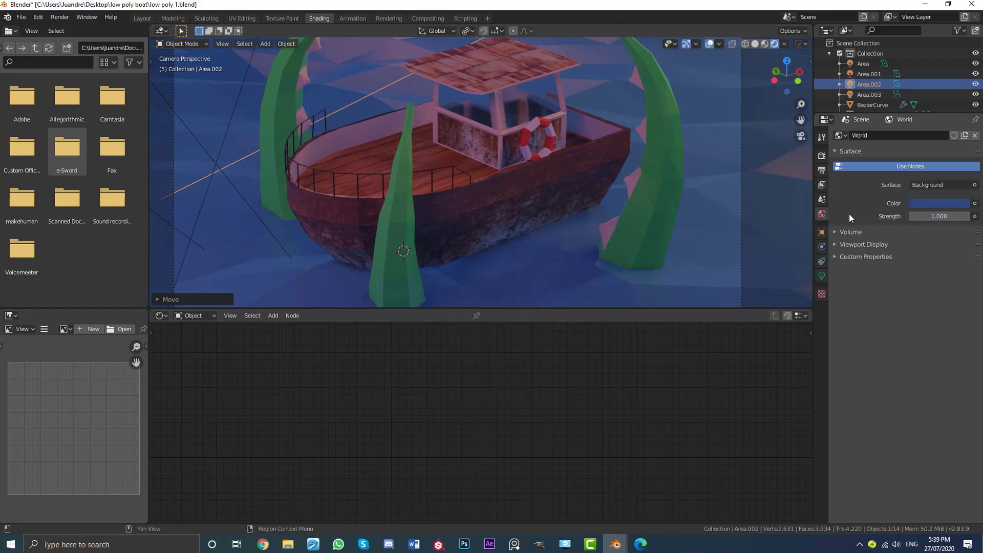
left_click(930, 204)
left_click_drag(962, 92, 928, 66)
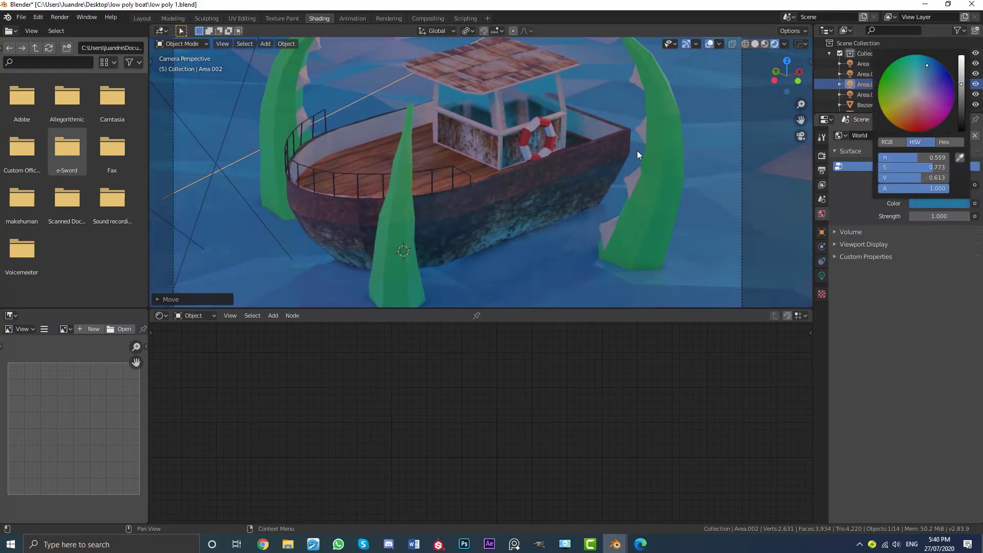
scroll(632, 150, "down", 3)
left_click(936, 204)
left_click_drag(918, 106, 932, 78)
scroll(504, 109, "up", 2)
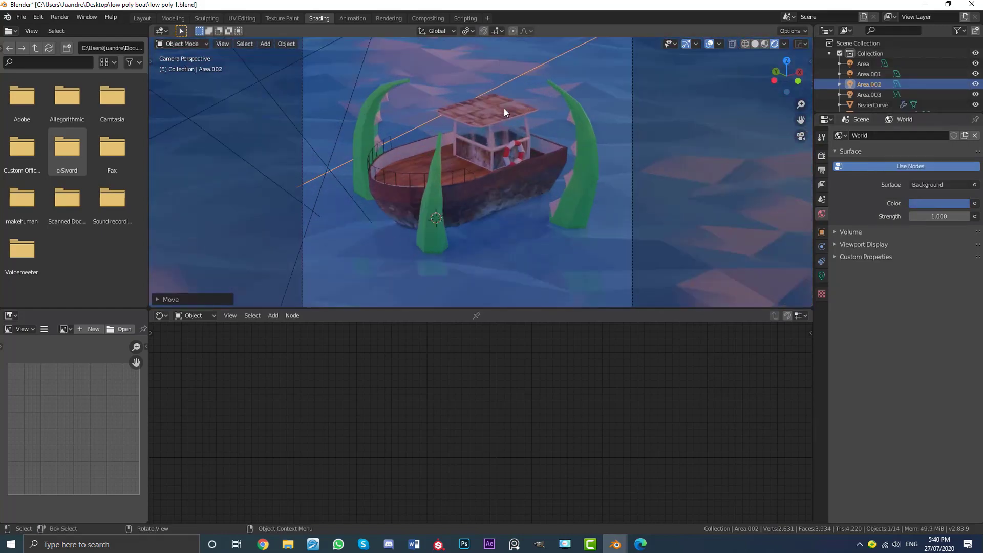
left_click(939, 204)
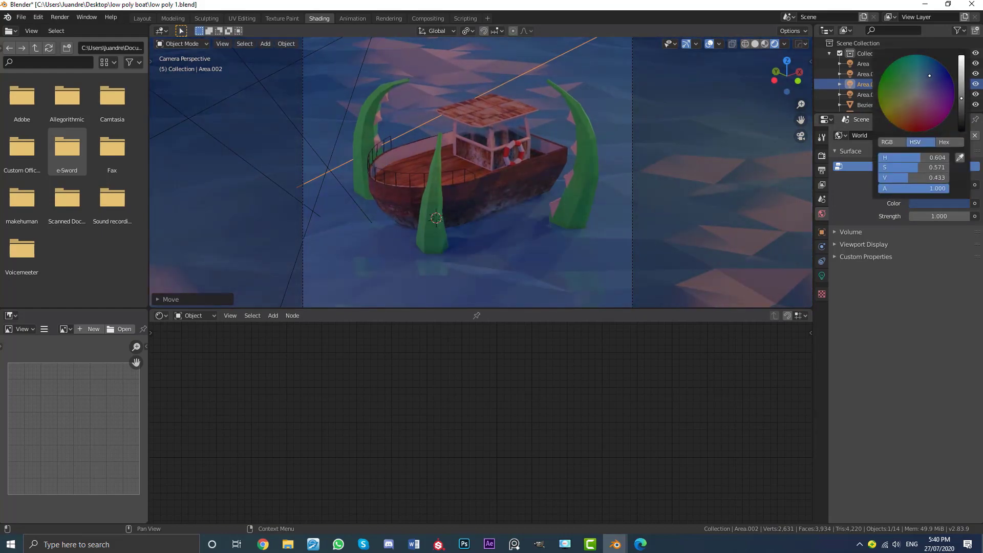
scroll(491, 174, "down", 2)
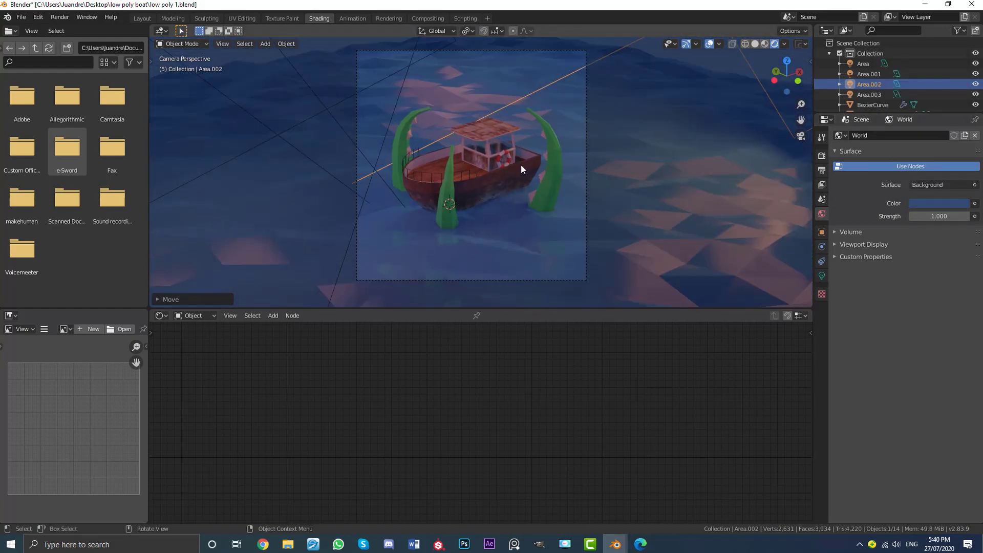
scroll(555, 176, "up", 1)
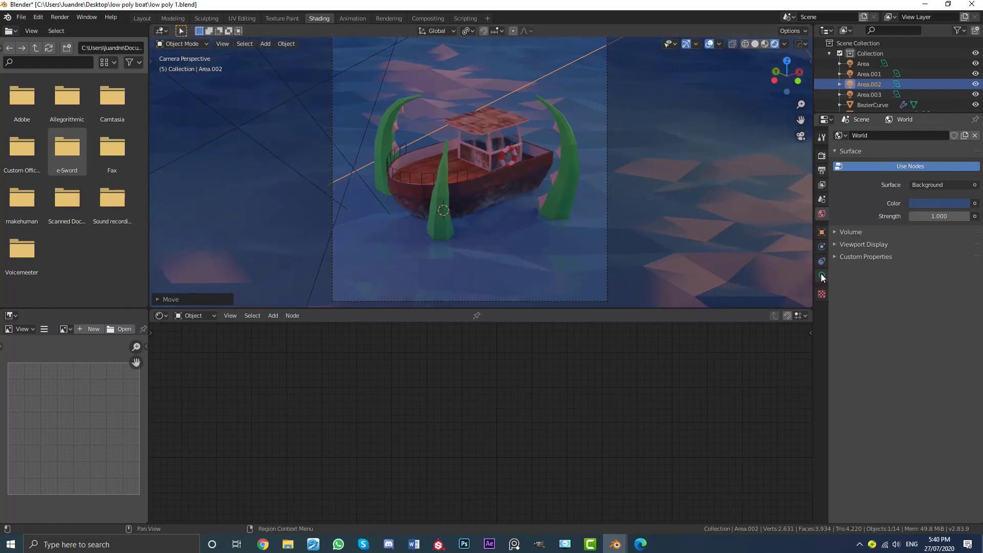
- Enable depth of field on the camera and pick the boat's Circle object as its focus
left_click(607, 100)
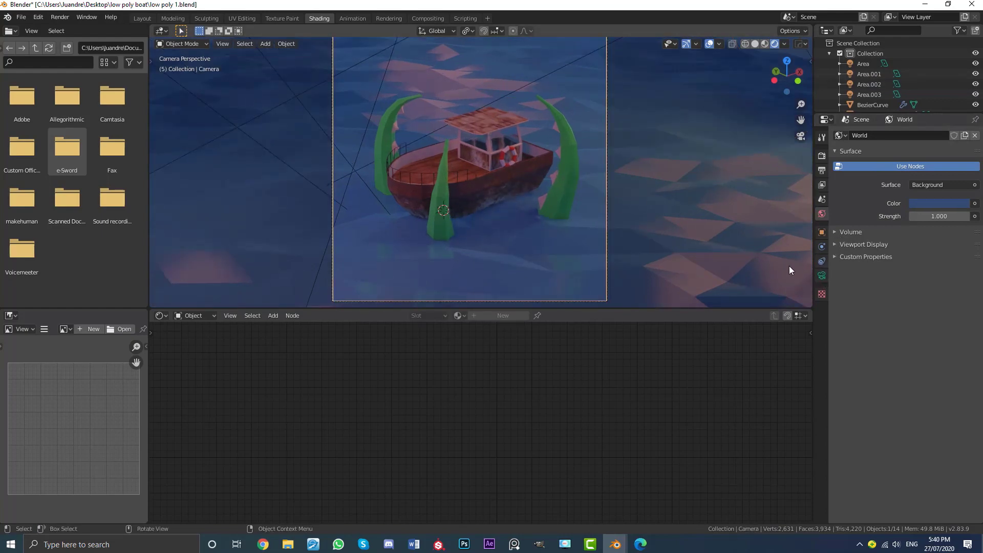
left_click(822, 277)
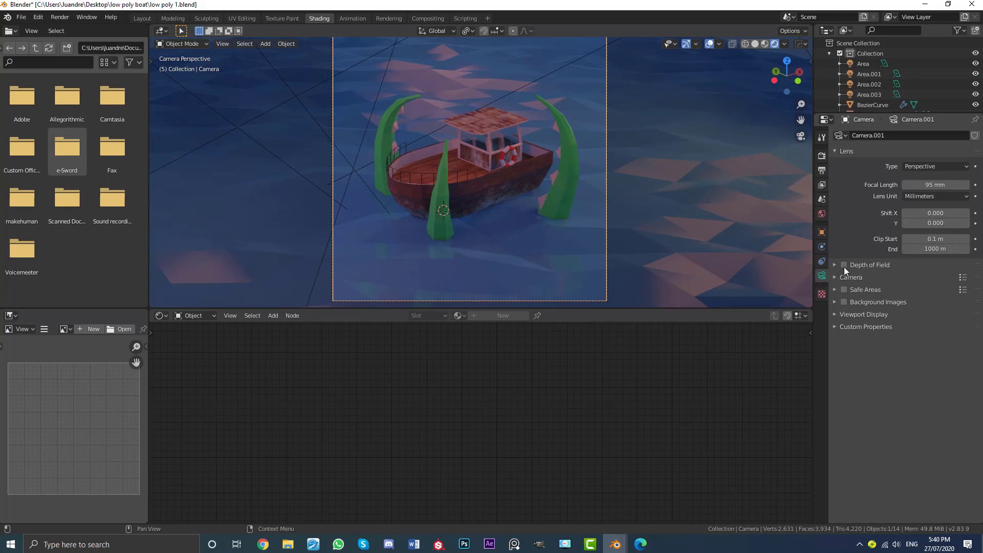
left_click(834, 265)
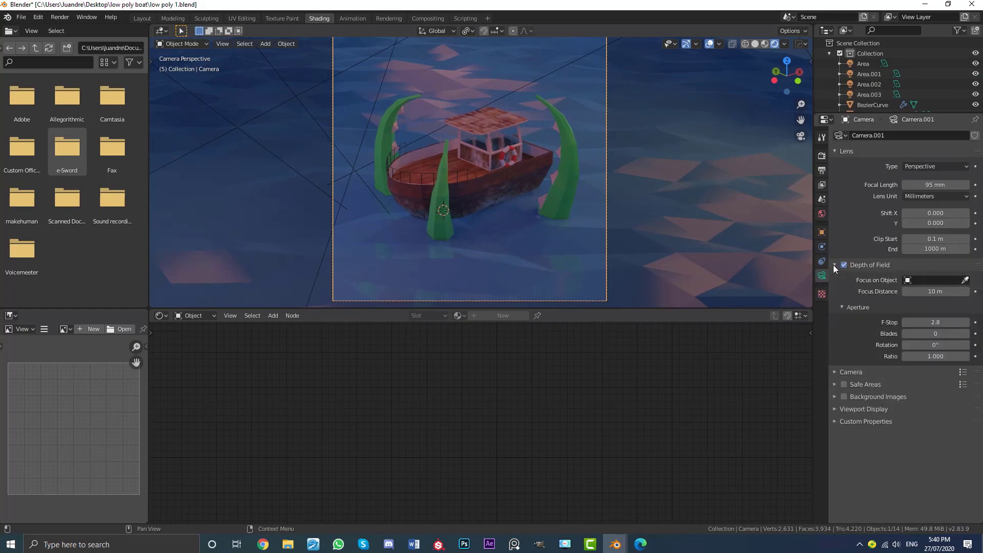
left_click(967, 279)
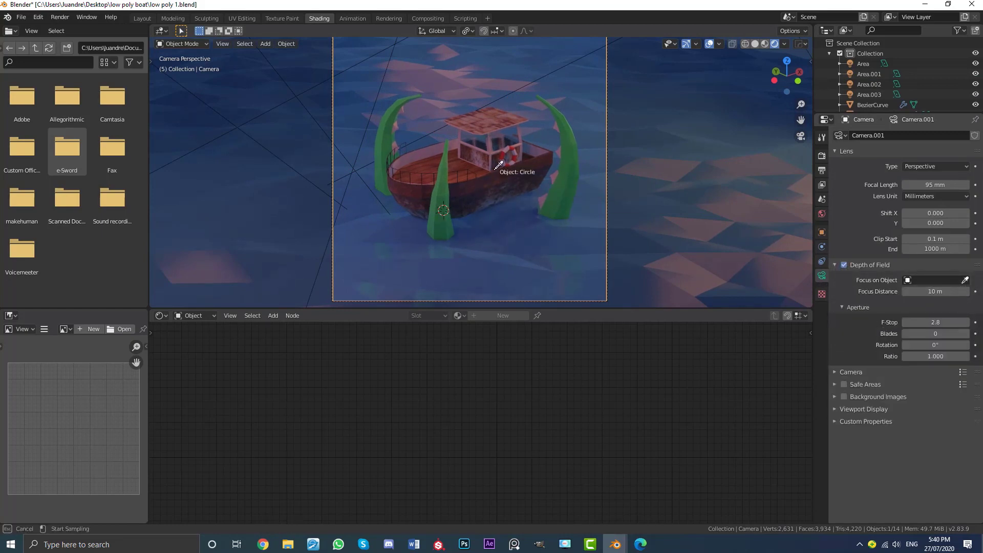
left_click(462, 164)
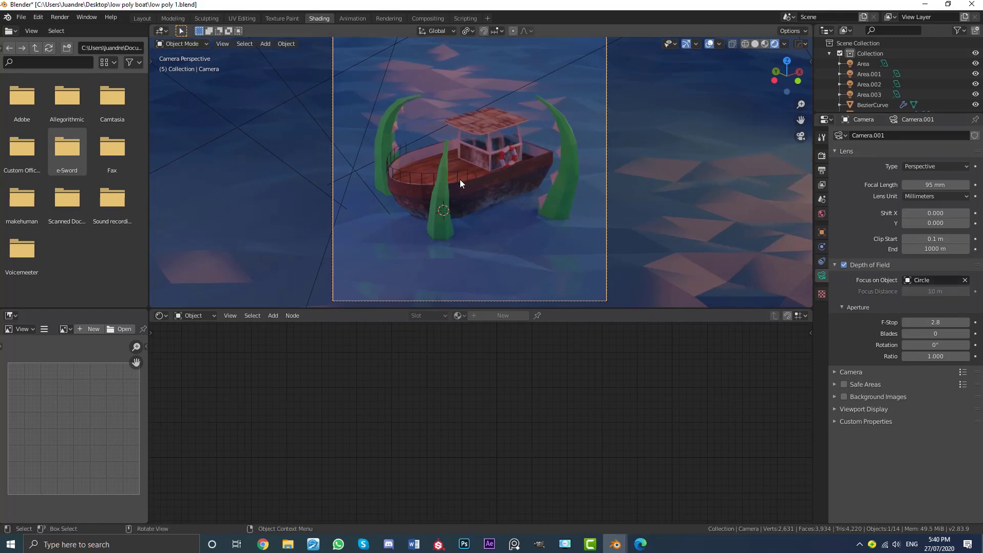
- Set the camera's depth of field F-Stop to 0.3 and check the blur around the boat
left_click_drag(953, 323, 917, 323)
scroll(524, 110, "down", 3)
scroll(496, 128, "up", 2)
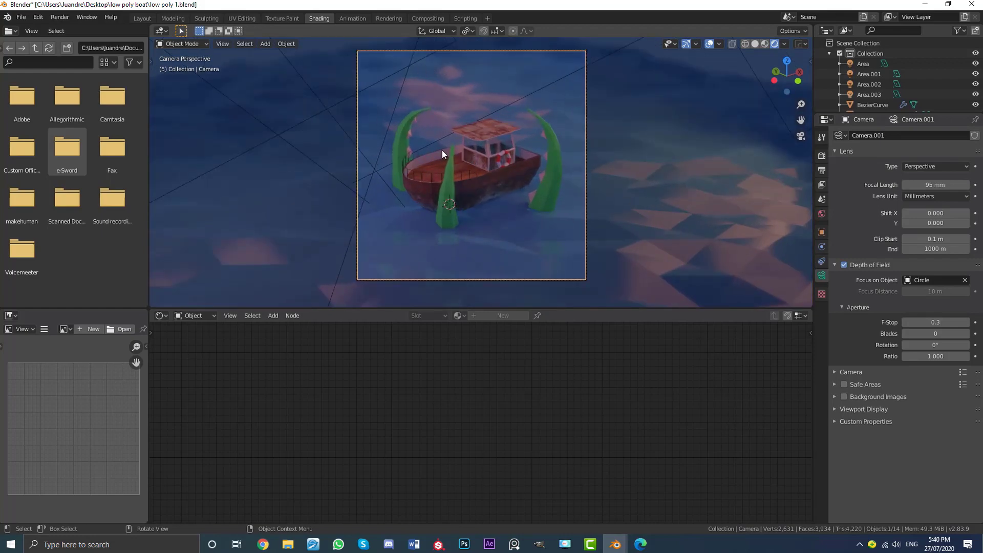
scroll(443, 154, "up", 2)
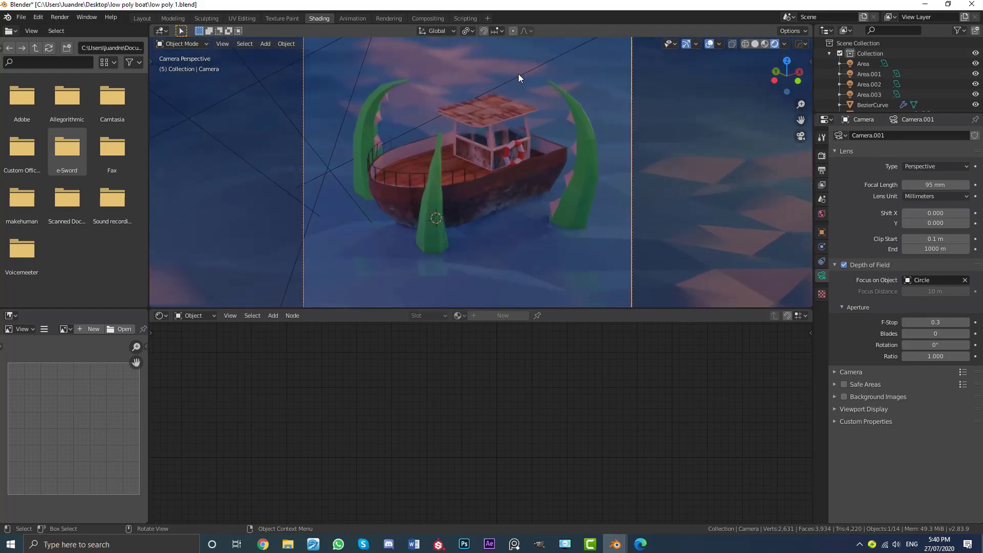
- Duplicate the orange Area.002 light in top view, place the copy on the boat's camera side and rotate it towards the boat
left_click(519, 75)
middle_click_drag(503, 88, 520, 164)
key("KP_7")
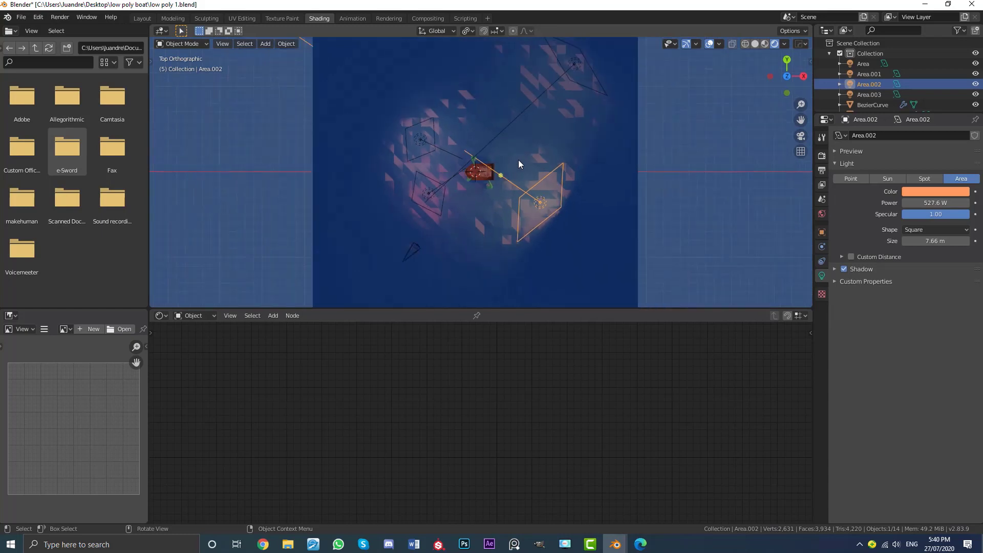
key("shift+d")
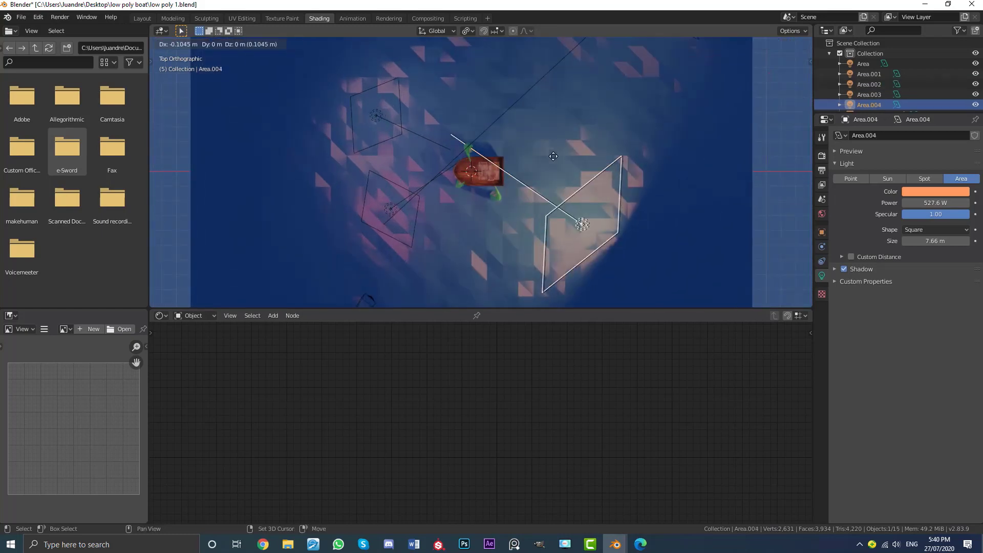
left_click(472, 200)
key("r")
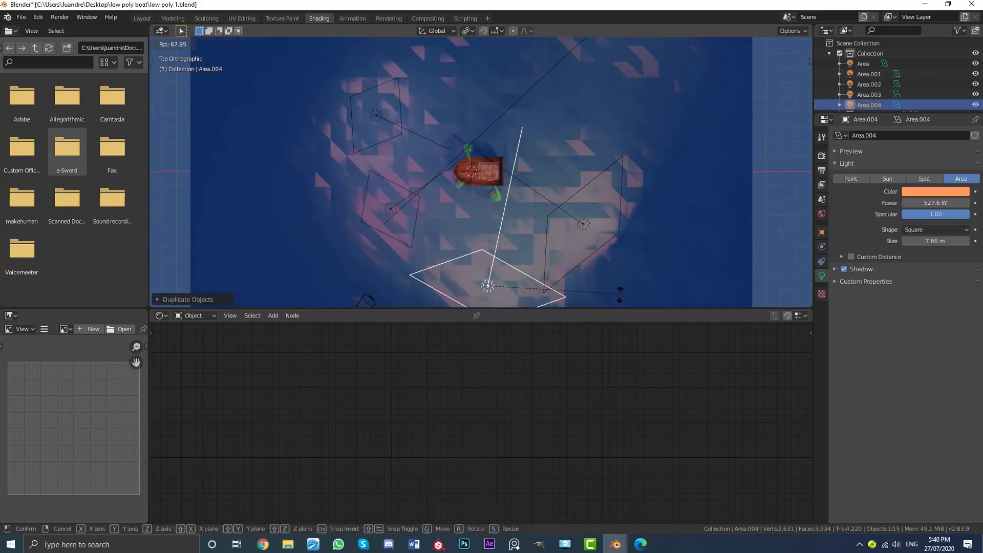
left_click(598, 286)
key("g")
left_click(564, 269)
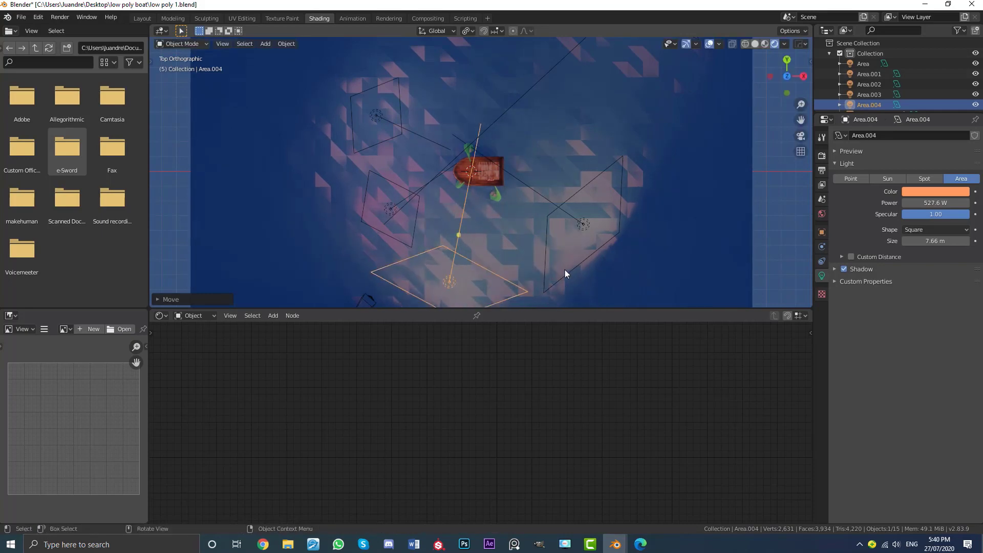
middle_click_drag(565, 269, 548, 162)
key("KP_0")
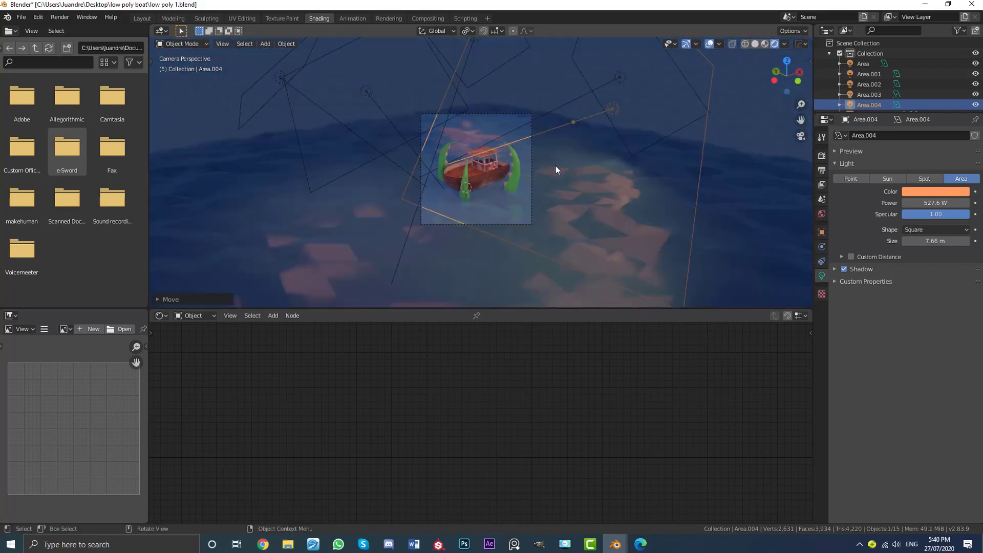
- Shift the duplicated area light's colour to salmon pink and check the lighting in the camera view
left_click(921, 191)
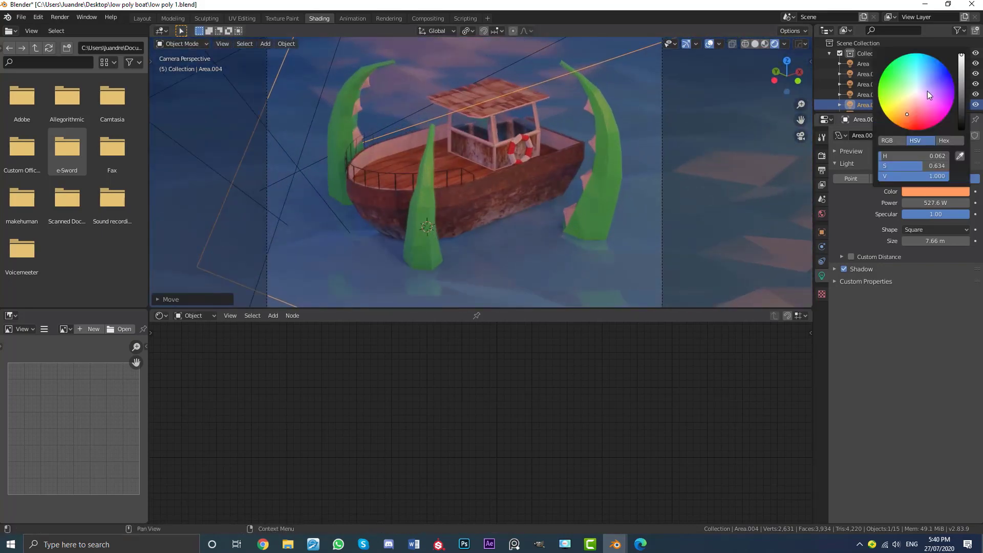
left_click_drag(911, 109, 911, 111)
scroll(545, 133, "down", 3)
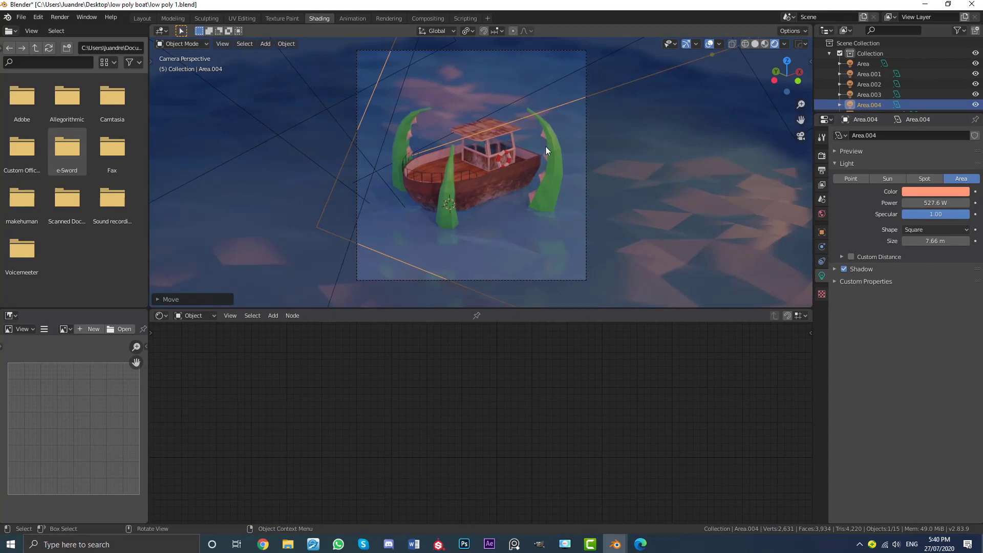
scroll(546, 146, "up", 2)
scroll(556, 145, "down", 2)
scroll(526, 152, "up", 1)
- Switch the viewport to Solid shading and render the scene as a still image
key("z")
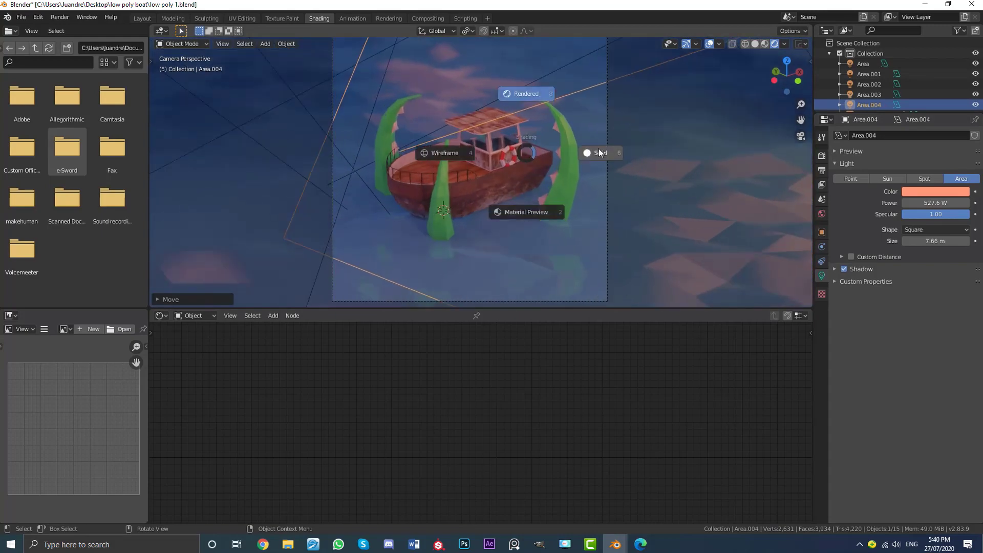
left_click(594, 149)
left_click(57, 19)
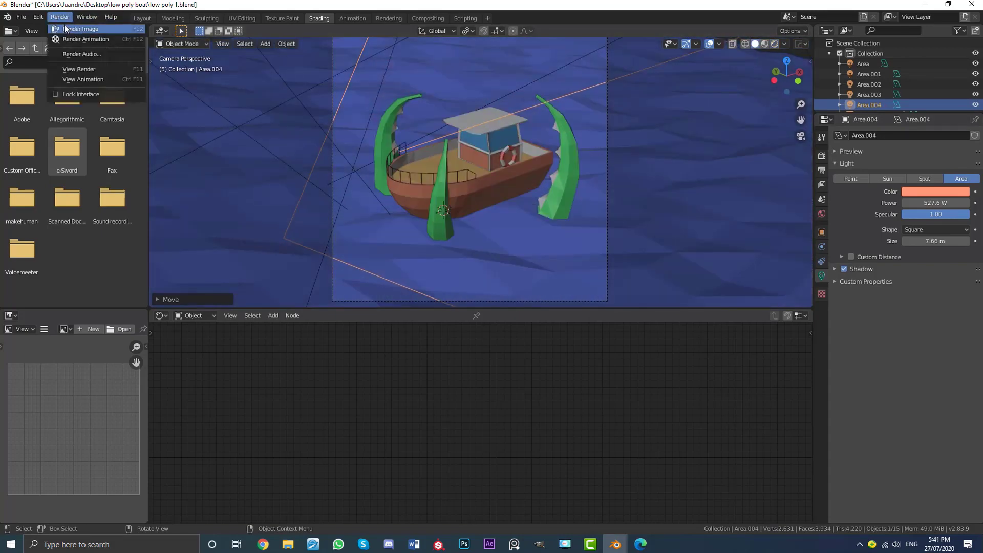
left_click(64, 27)
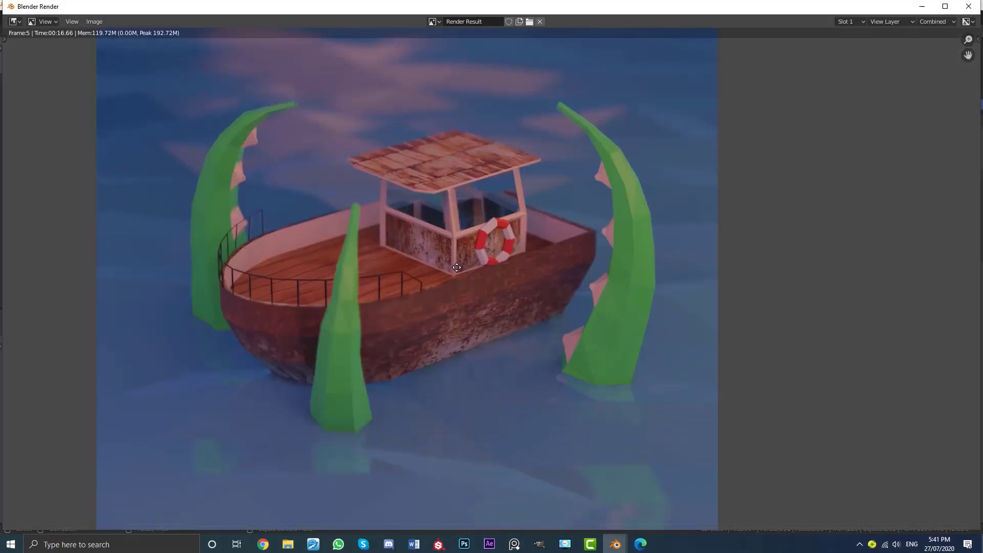
- Inspect the finished render of the boat and tentacles, both close up and as a whole image
scroll(525, 274, "up", 3)
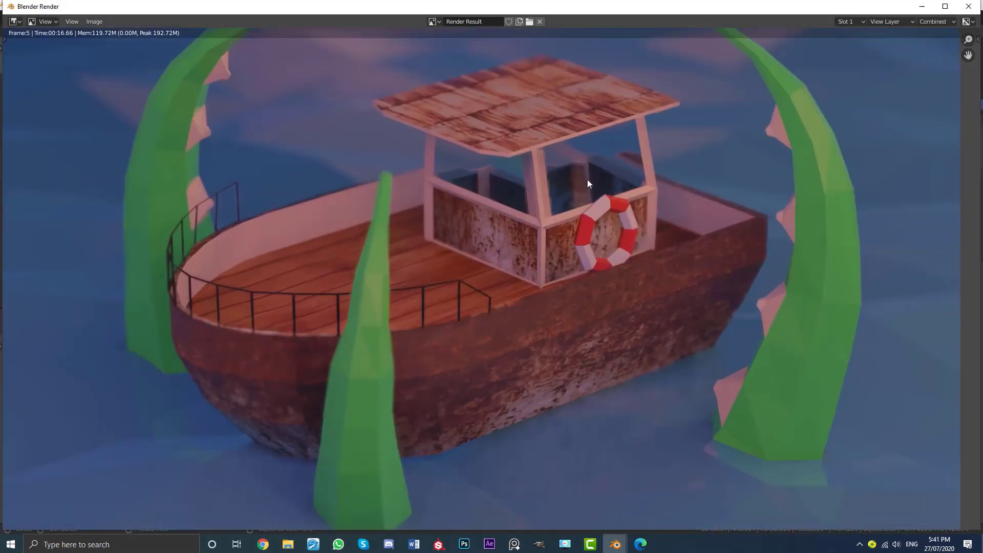
scroll(587, 182, "down", 3)
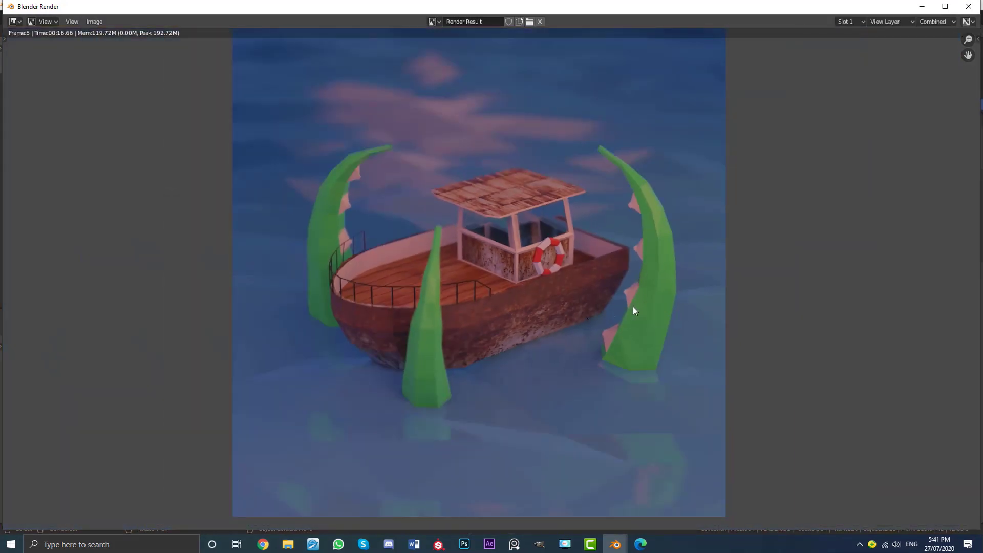
scroll(624, 226, "down", 1)
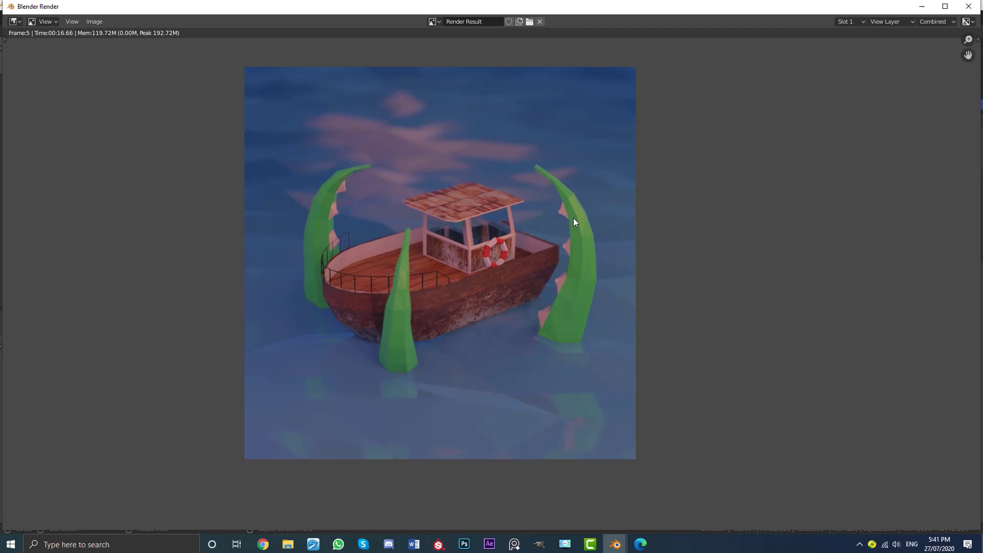
scroll(511, 218, "up", 1)
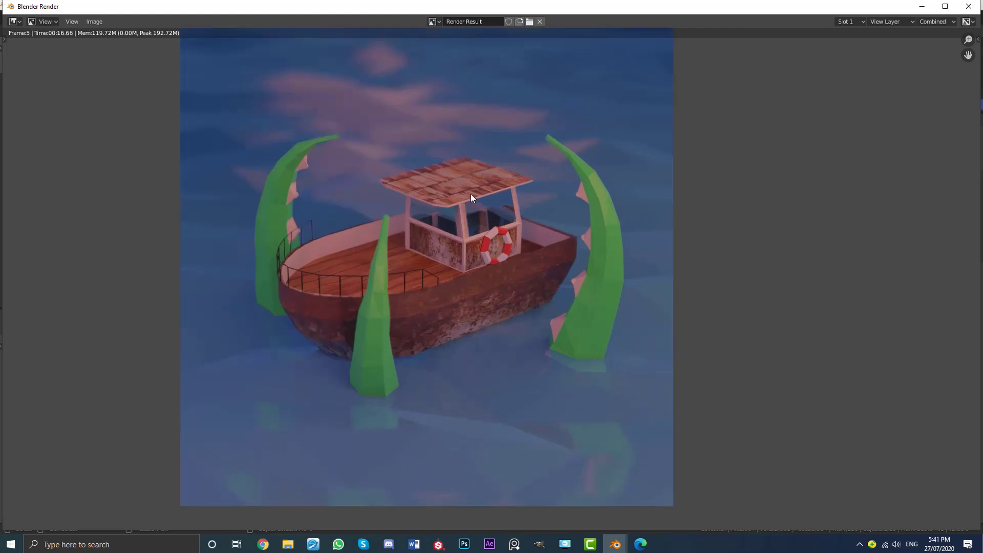
scroll(472, 207, "down", 2)
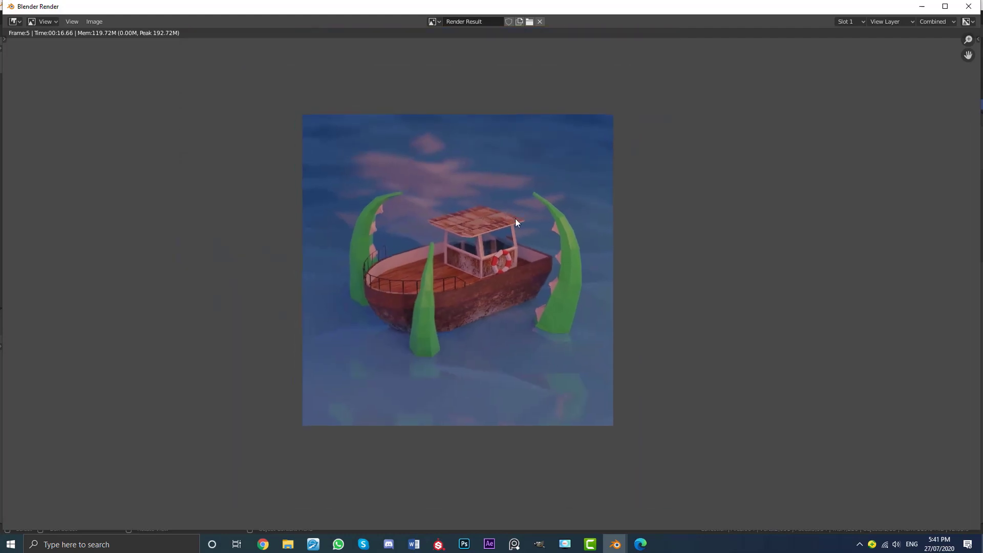
scroll(516, 218, "up", 2)
scroll(546, 255, "down", 2)
scroll(548, 260, "up", 2)
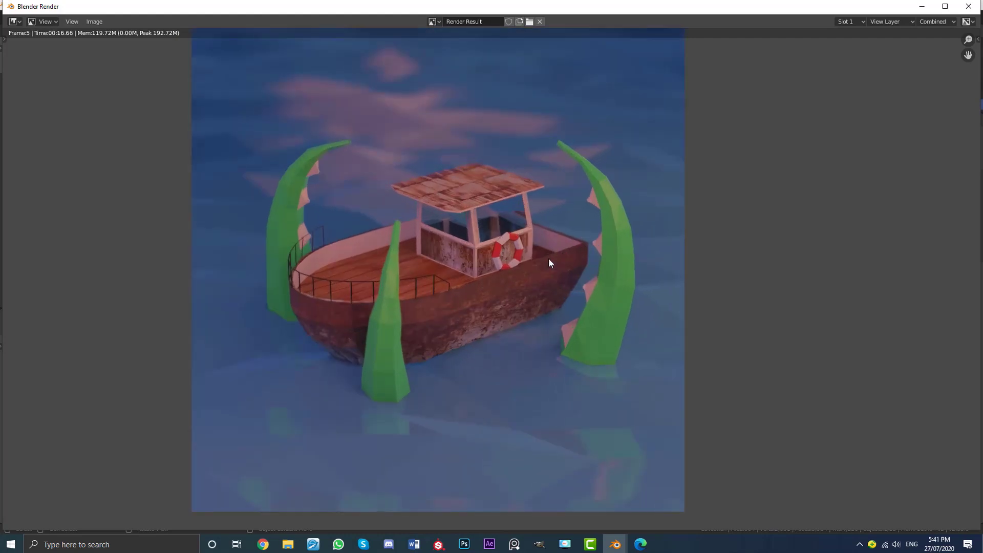
scroll(490, 260, "down", 5)
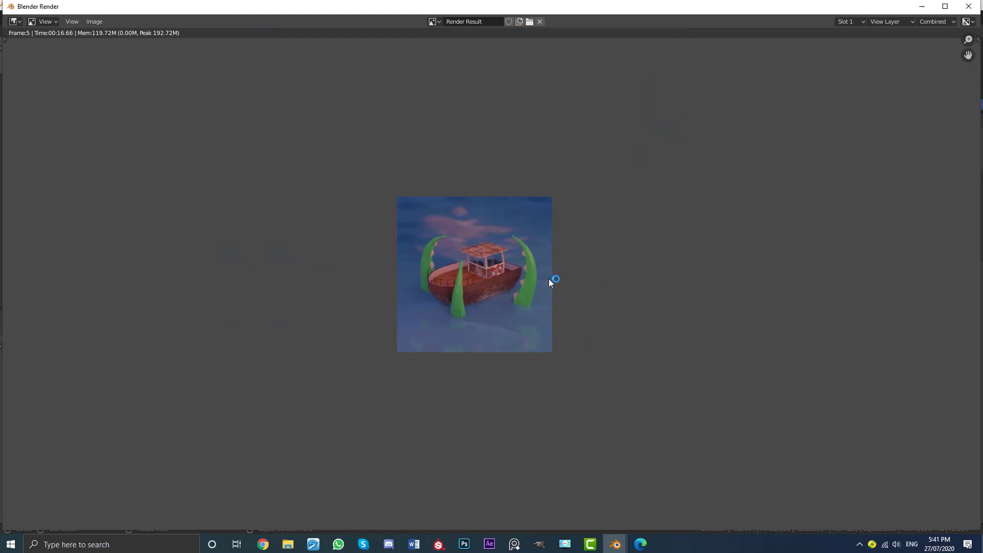
scroll(549, 281, "up", 3)
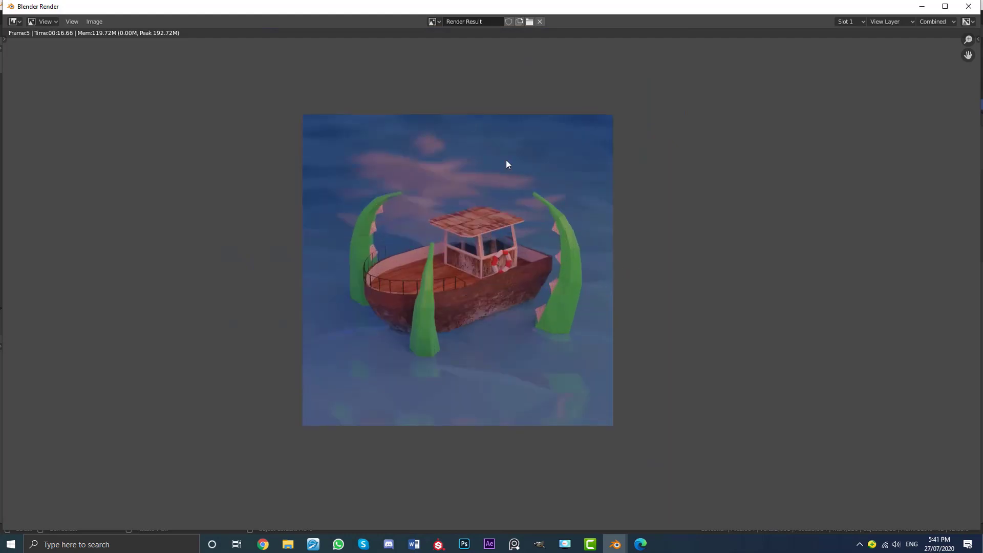
scroll(507, 163, "up", 2)
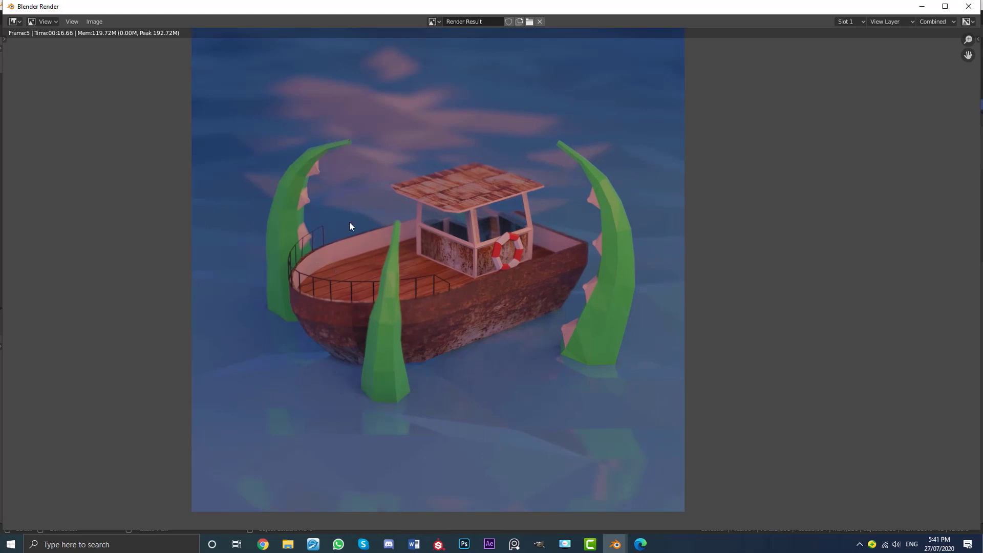
middle_click_drag(349, 222, 381, 219)
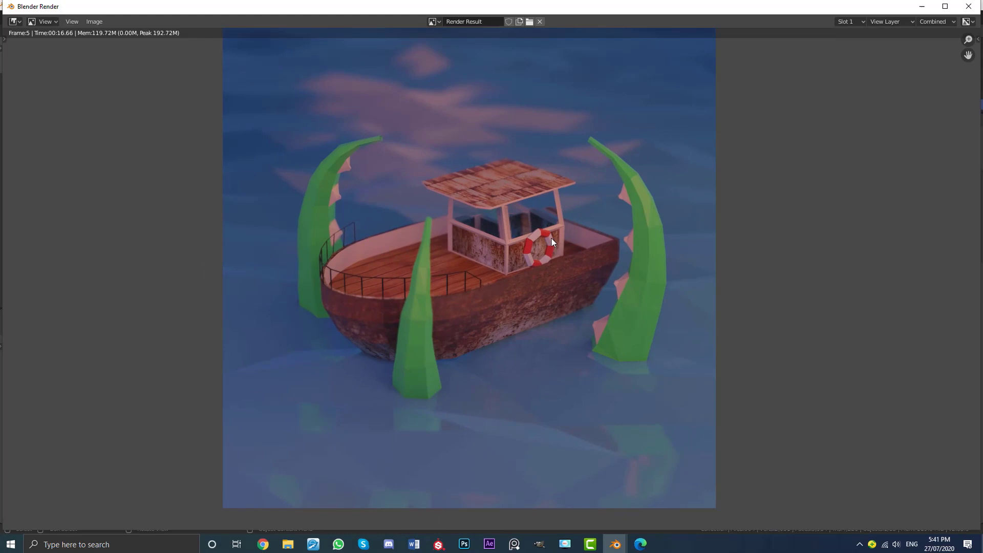
scroll(614, 248, "down", 1)
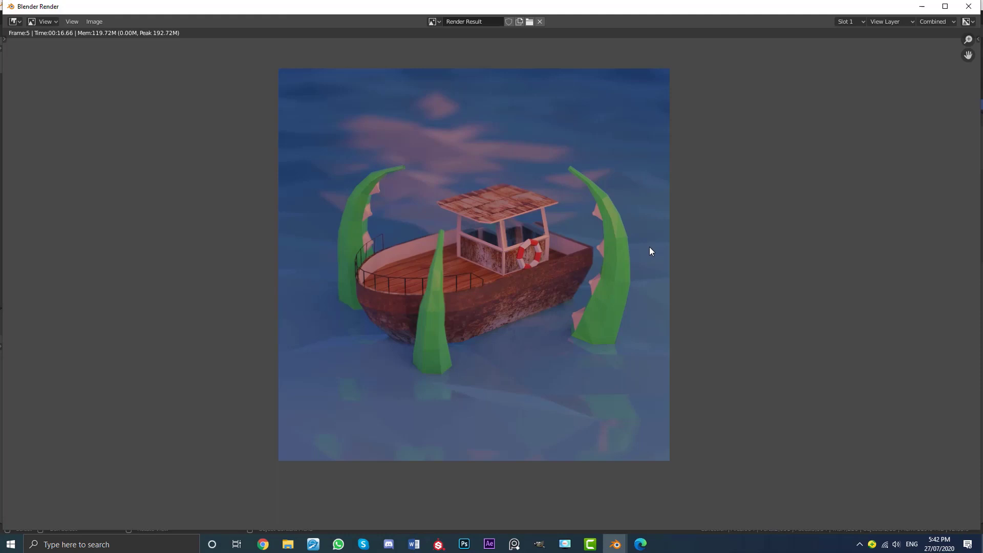
scroll(661, 239, "up", 2)
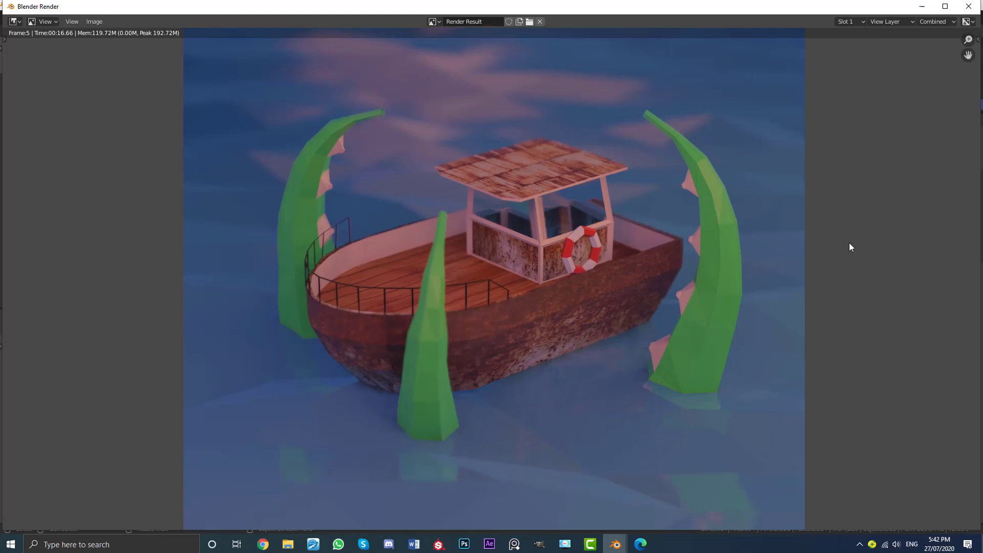
scroll(824, 251, "down", 1)
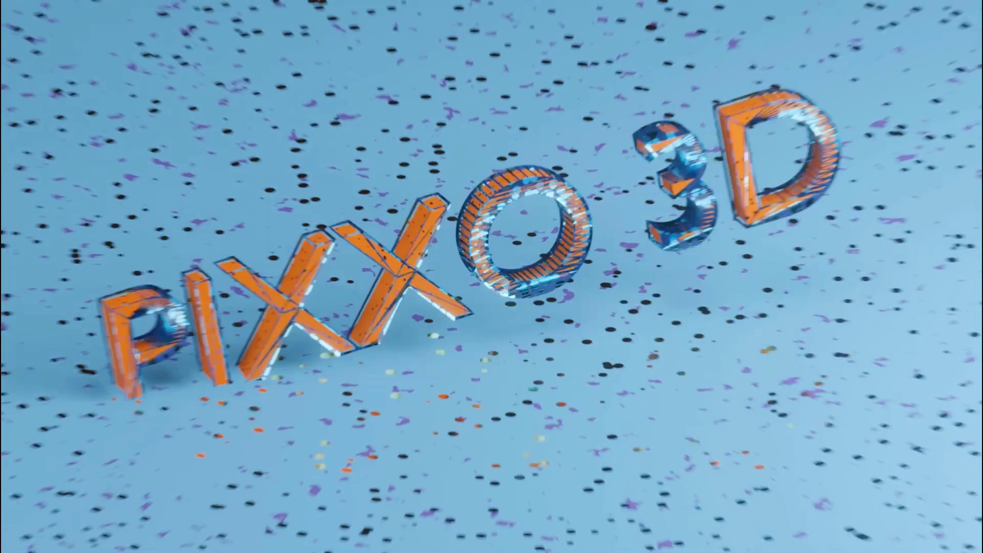